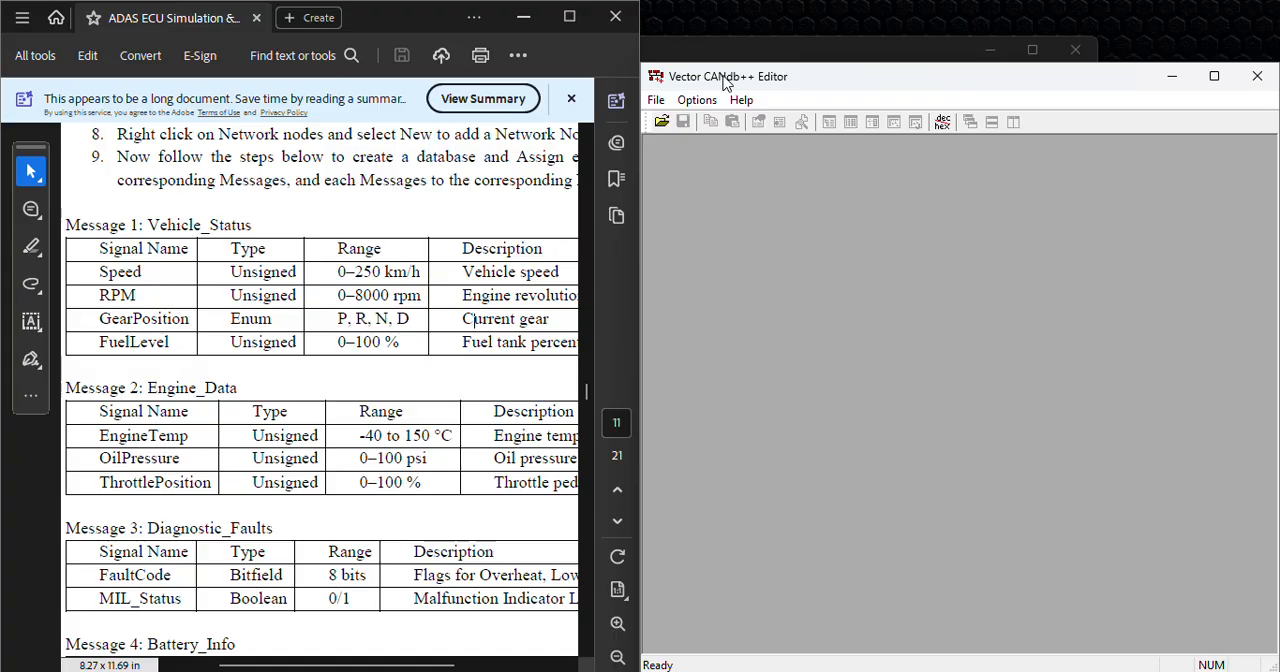
Step: Start a new DBC database based on the CANTemplate.dbc template
{"action": "left_click", "coordinate": [656, 100]}
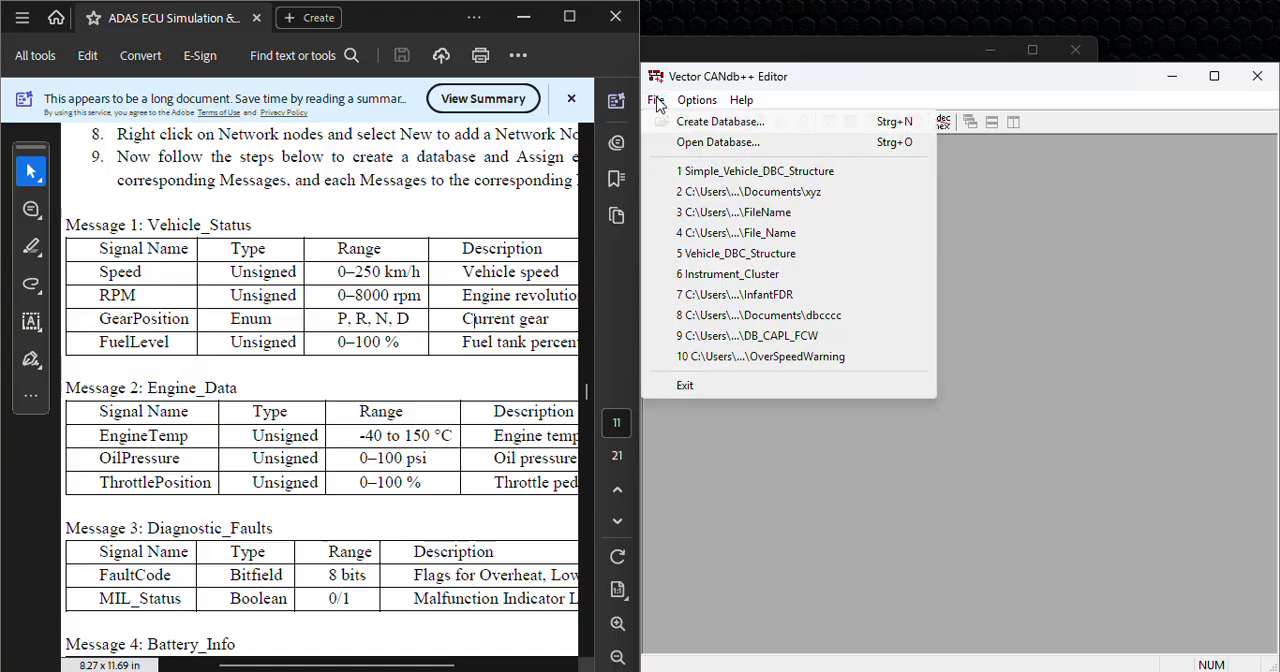
{"action": "left_click", "coordinate": [704, 125]}
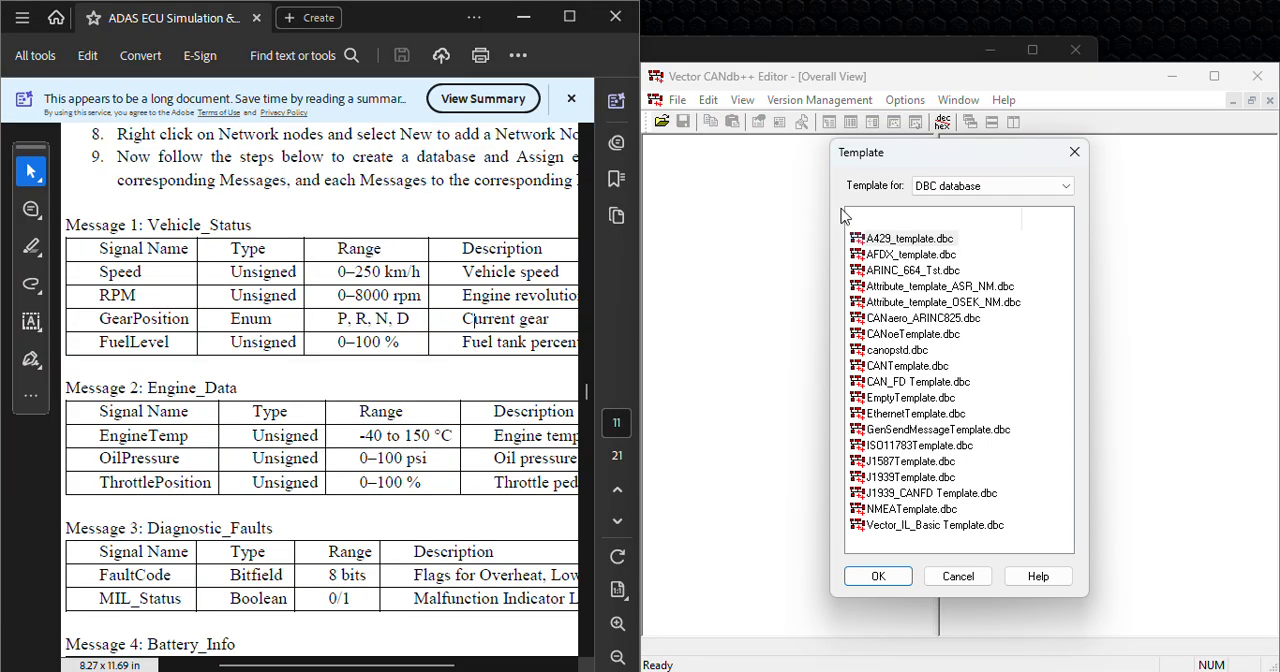
{"action": "left_click", "coordinate": [893, 368]}
{"action": "left_click", "coordinate": [888, 367]}
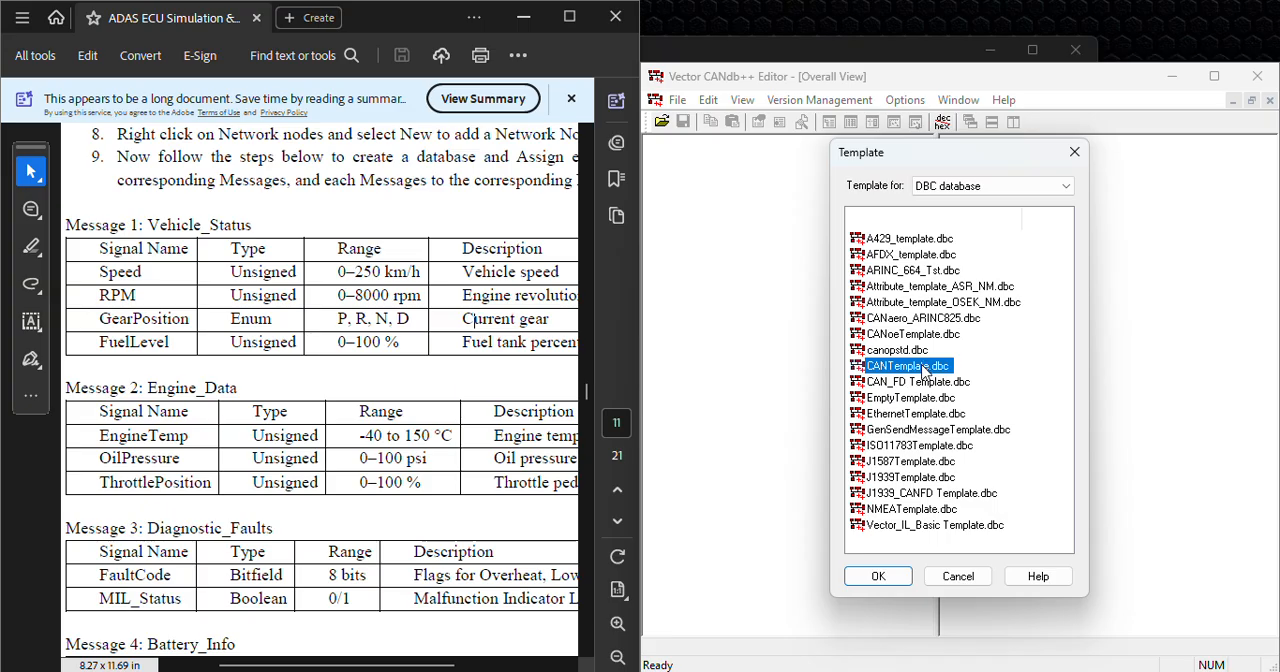
{"action": "left_click", "coordinate": [878, 578]}
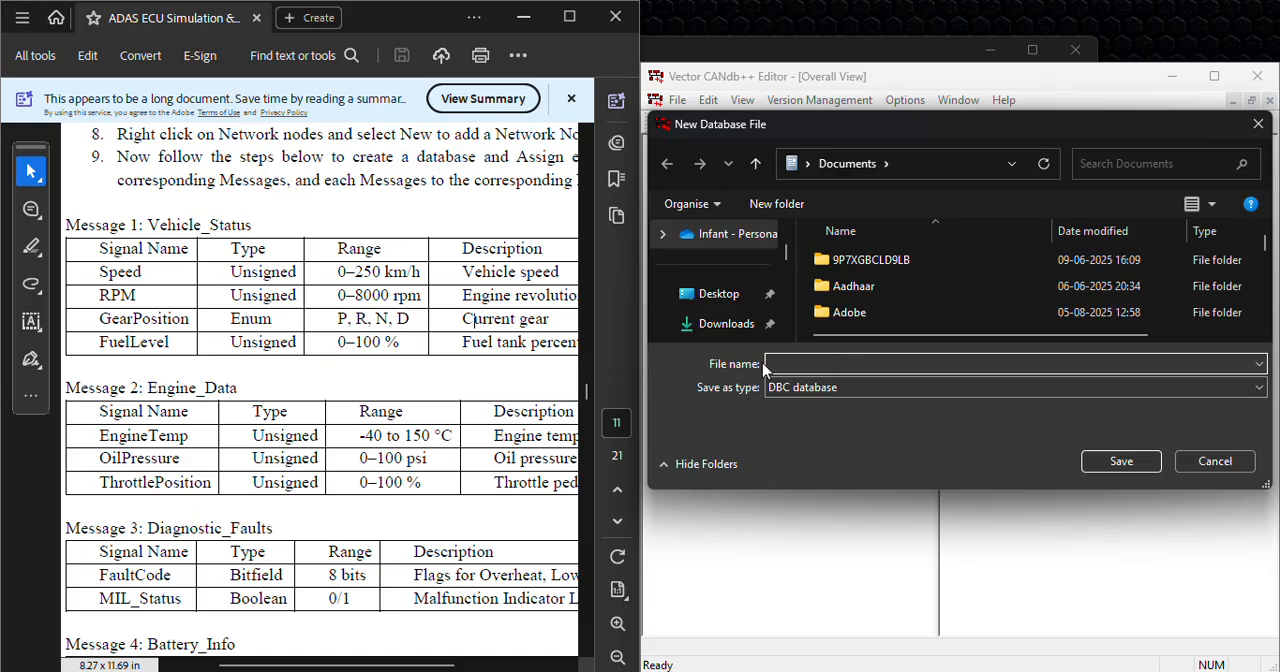
Step: Copy "Simple Vehicle DBC Structure" from the Aim section of the PDF into the new database's file name
{"action": "scroll", "coordinate": [334, 200], "scroll_direction": "up", "scroll_amount": 5}
{"action": "scroll", "coordinate": [276, 355], "scroll_direction": "down", "scroll_amount": 2}
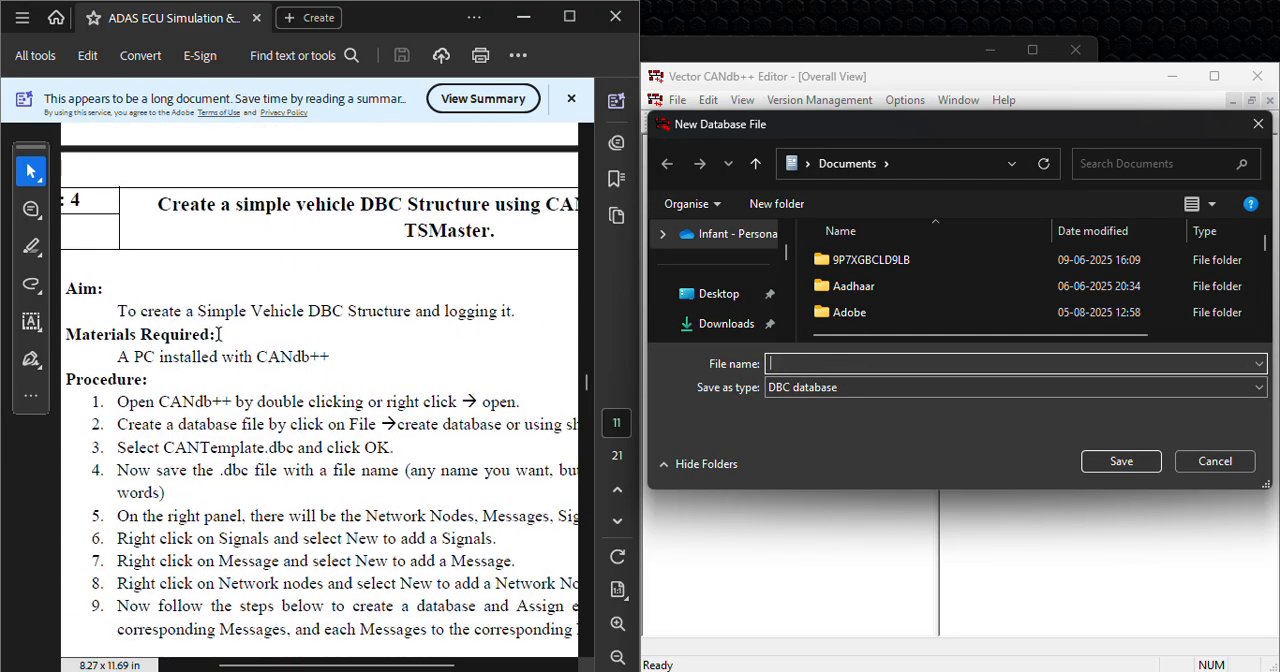
{"action": "left_click_drag", "start_coordinate": [198, 311], "coordinate": [394, 306]}
{"action": "key", "text": "ctrl+c"}
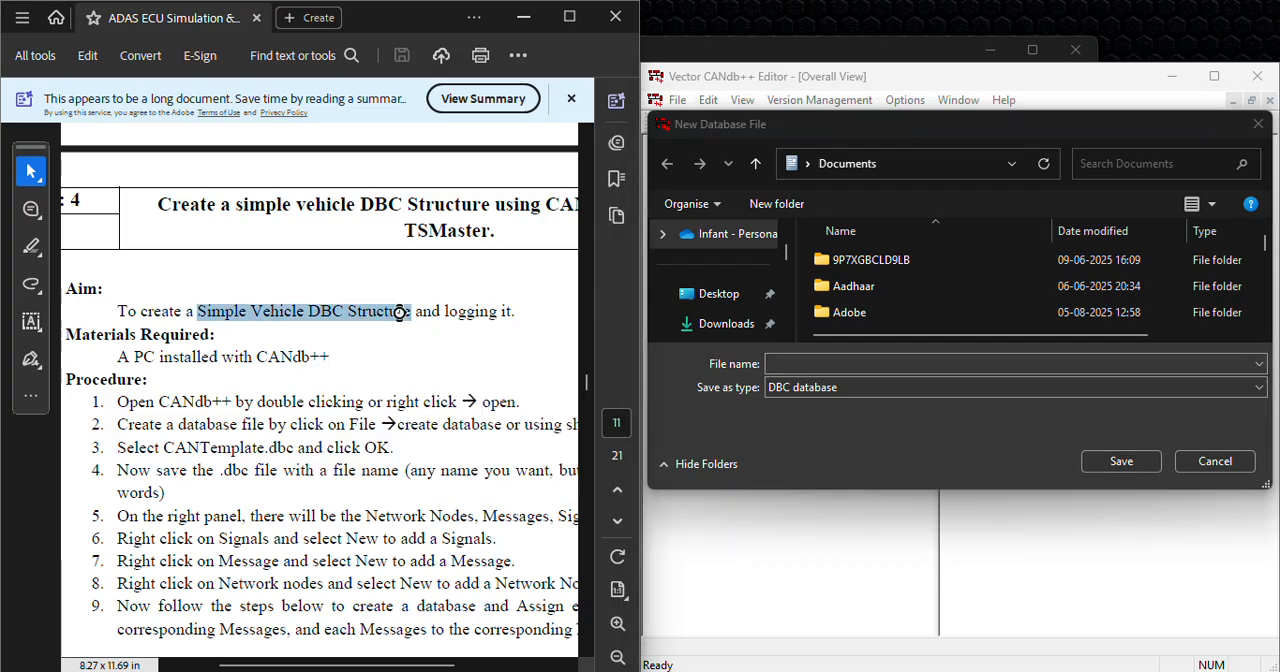
{"action": "left_click", "coordinate": [804, 364]}
{"action": "key", "text": "ctrl+v"}
{"action": "left_click", "coordinate": [865, 363]}
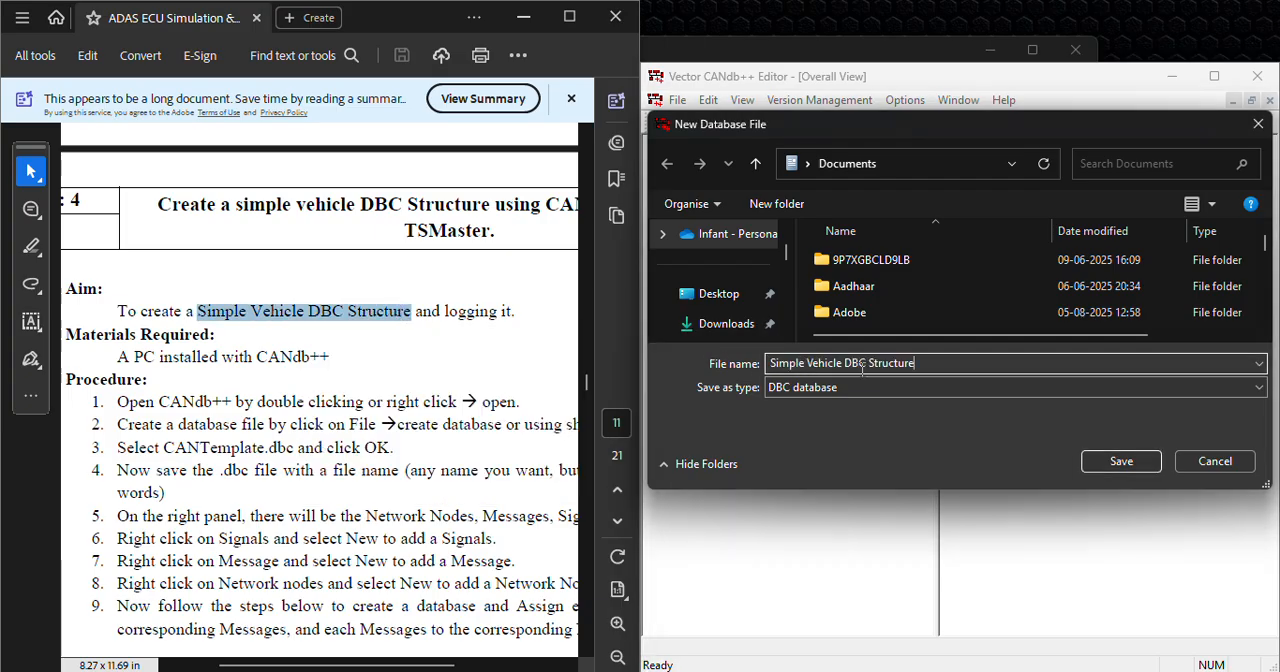
Step: Replace the spaces in the file name with underscores and save the database as Simple_Vehicle_DBC_Structure in Documents
{"action": "key", "text": "BackSpace"}
{"action": "key", "text": "BackSpace"}
{"action": "key", "text": "BackSpace"}
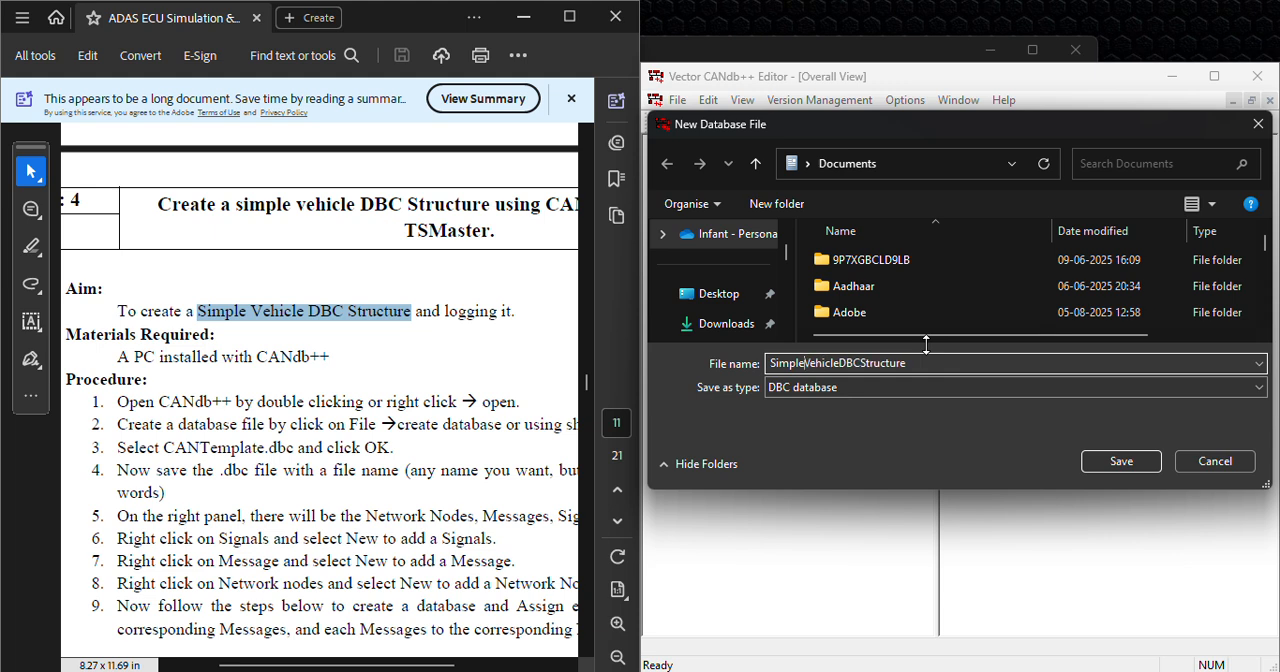
{"action": "type", "text": "_"}
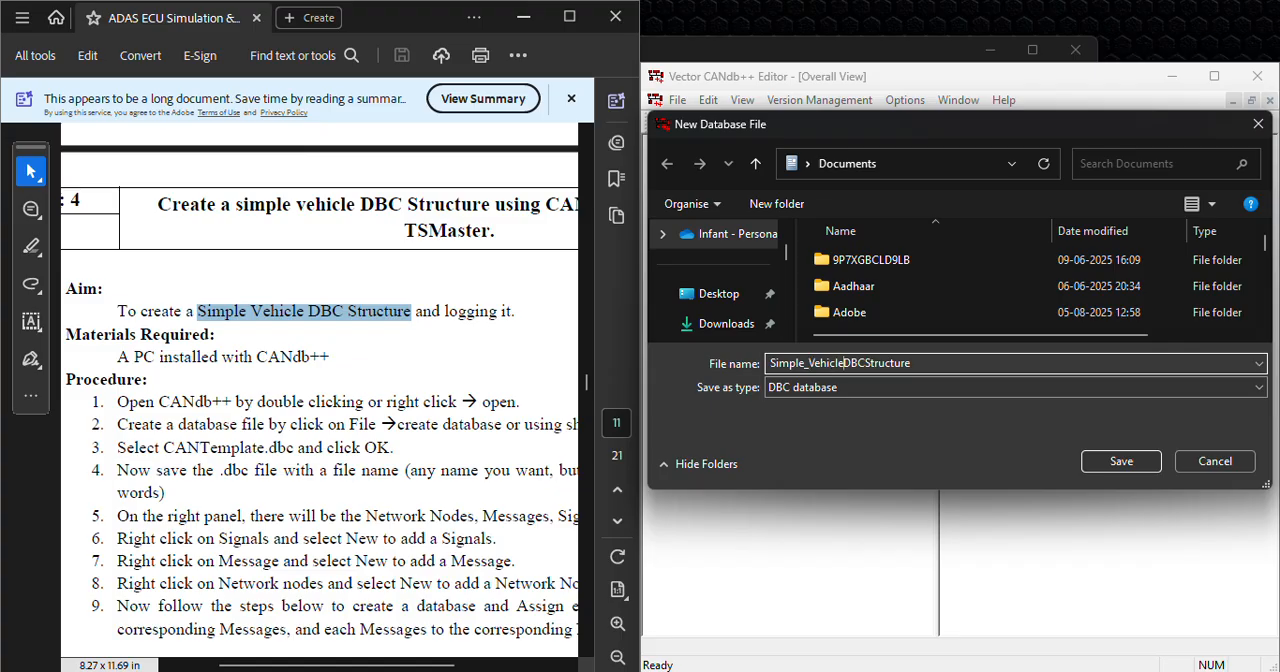
{"action": "type", "text": "_"}
{"action": "type", "text": "_"}
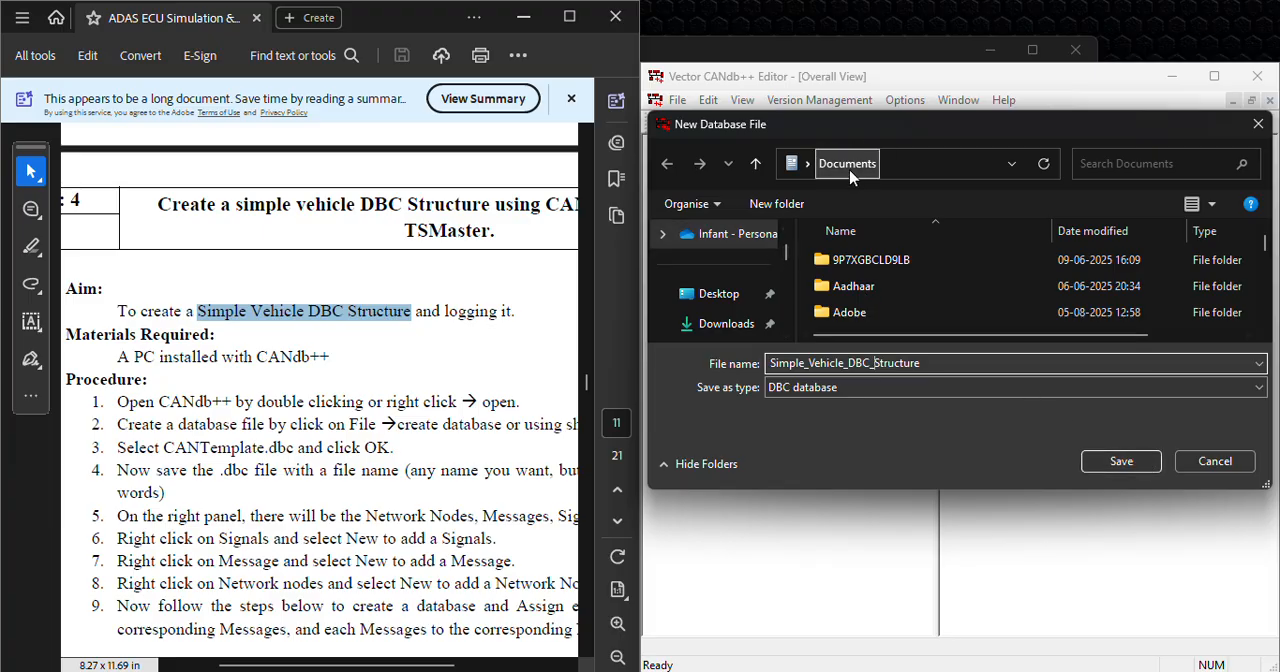
{"action": "left_click", "coordinate": [1121, 461]}
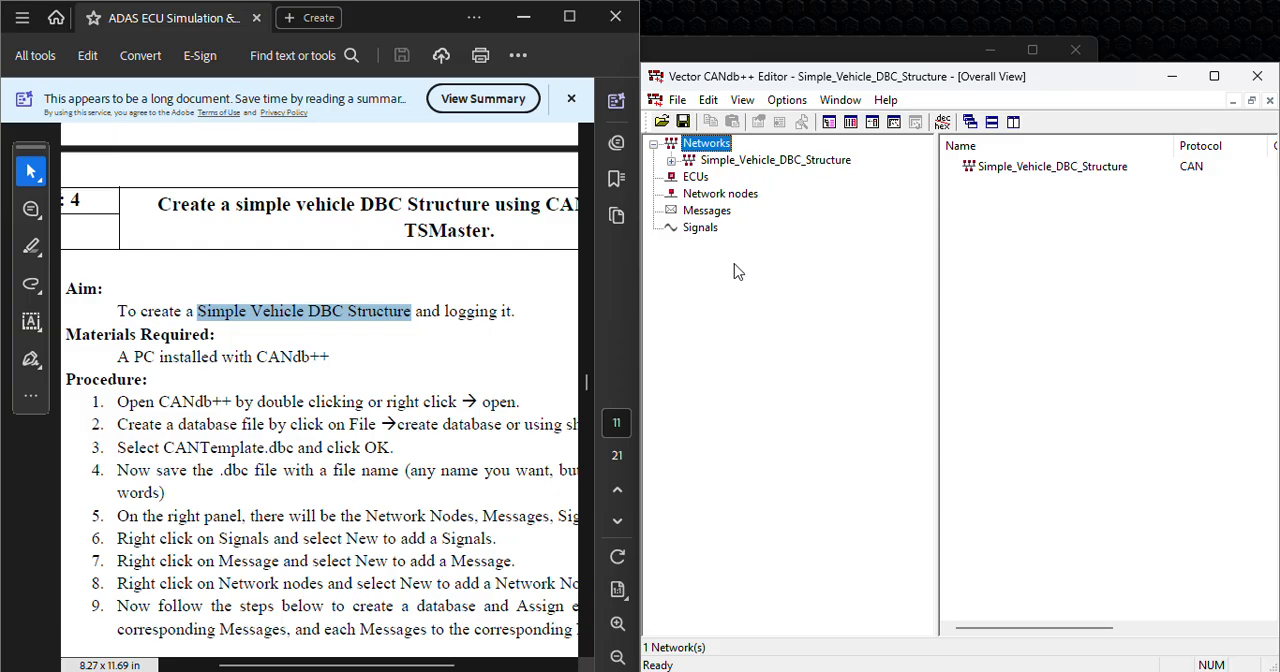
Step: Create a new signal named Speed, the first signal in the PDF's Vehicle_Status table
{"action": "scroll", "coordinate": [386, 378], "scroll_direction": "down", "scroll_amount": 8}
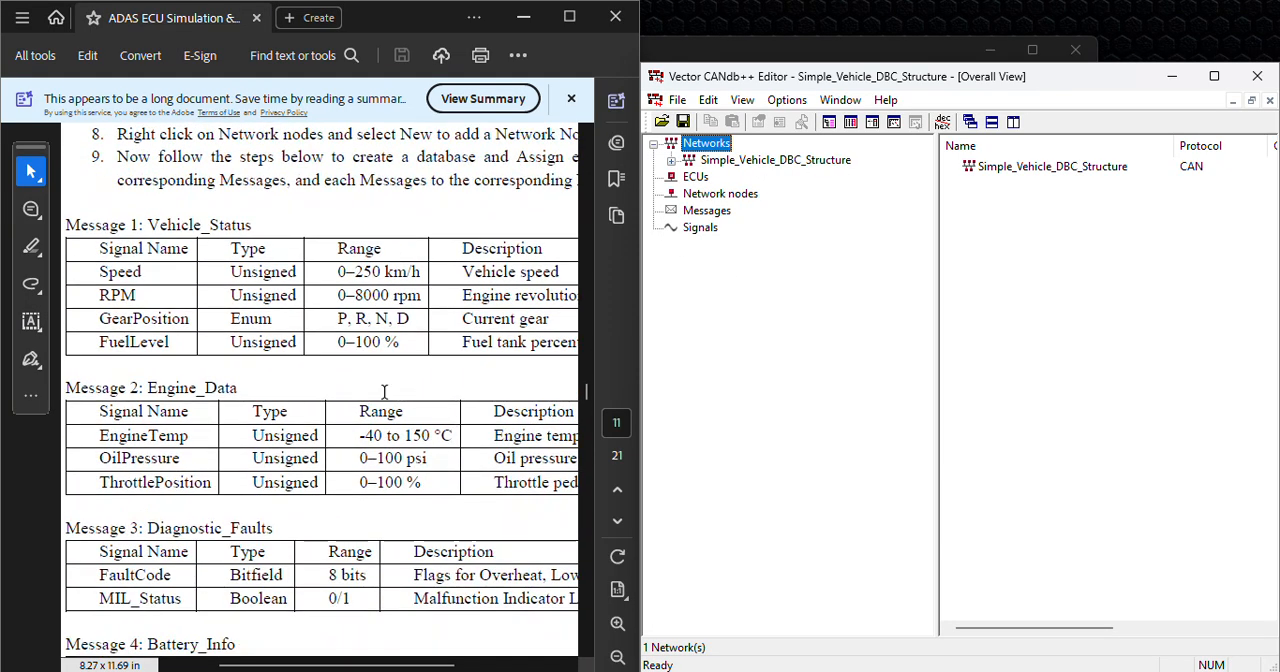
{"action": "scroll", "coordinate": [341, 319], "scroll_direction": "up", "scroll_amount": 2}
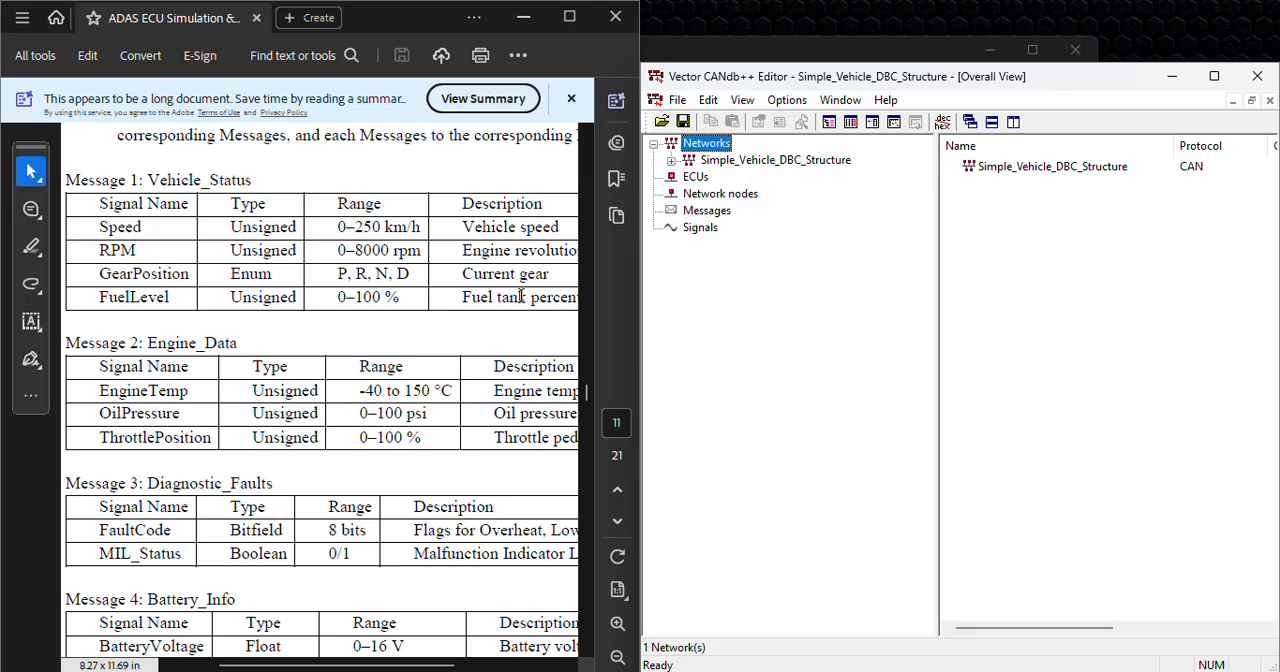
{"action": "left_click", "coordinate": [700, 228]}
{"action": "right_click", "coordinate": [700, 229]}
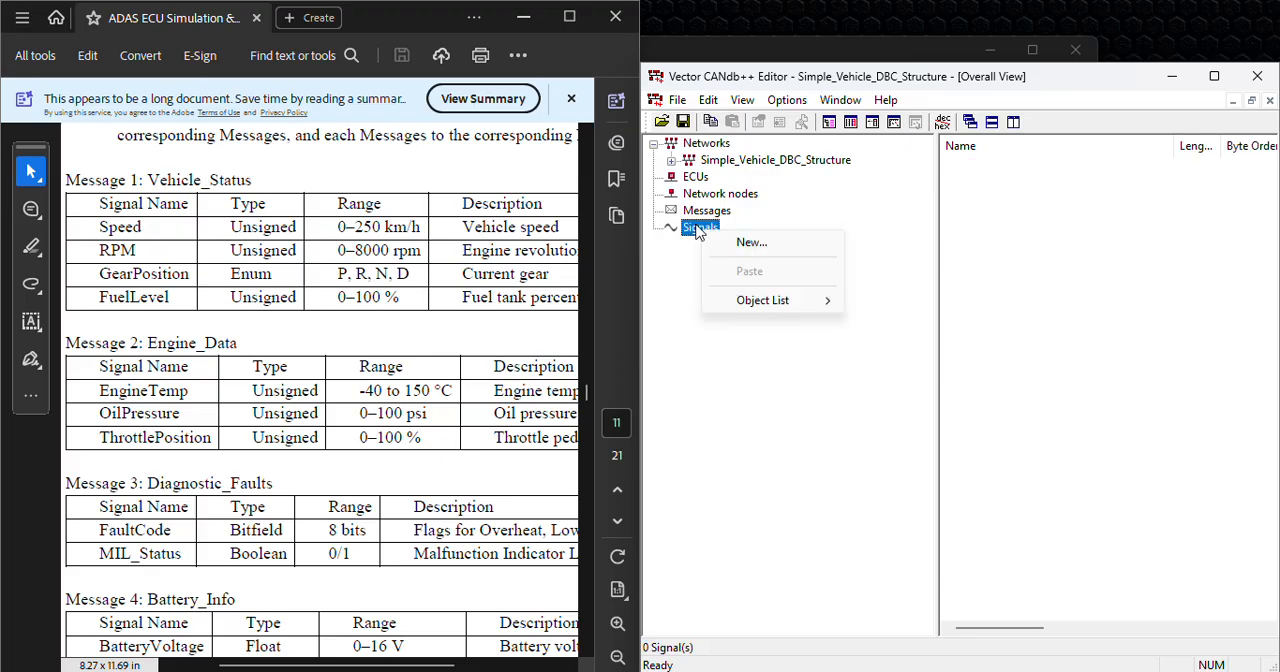
{"action": "right_click", "coordinate": [695, 228]}
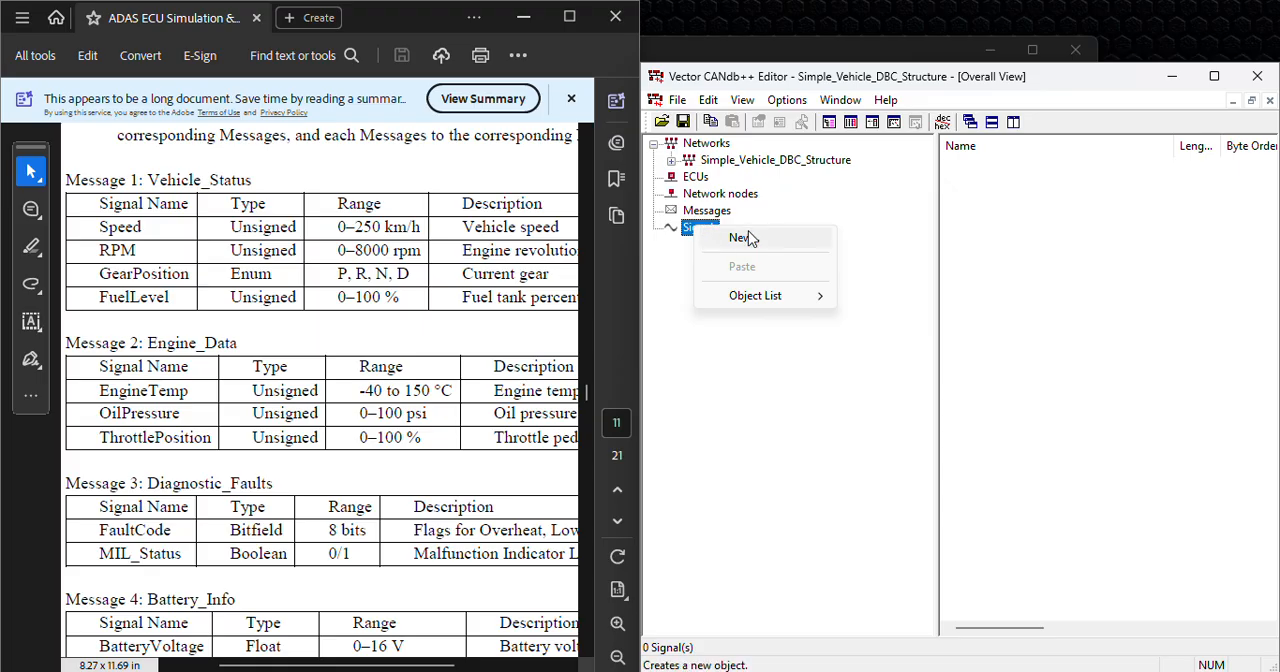
{"action": "left_click", "coordinate": [744, 238]}
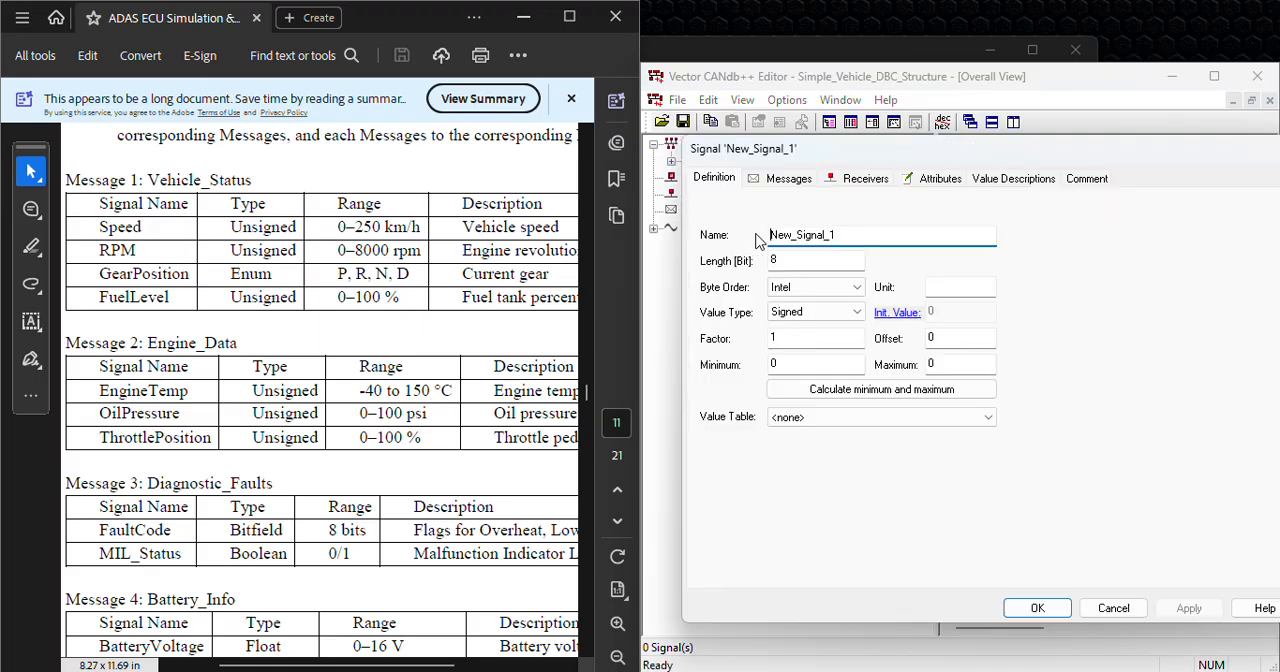
{"action": "left_click_drag", "start_coordinate": [842, 234], "coordinate": [746, 234]}
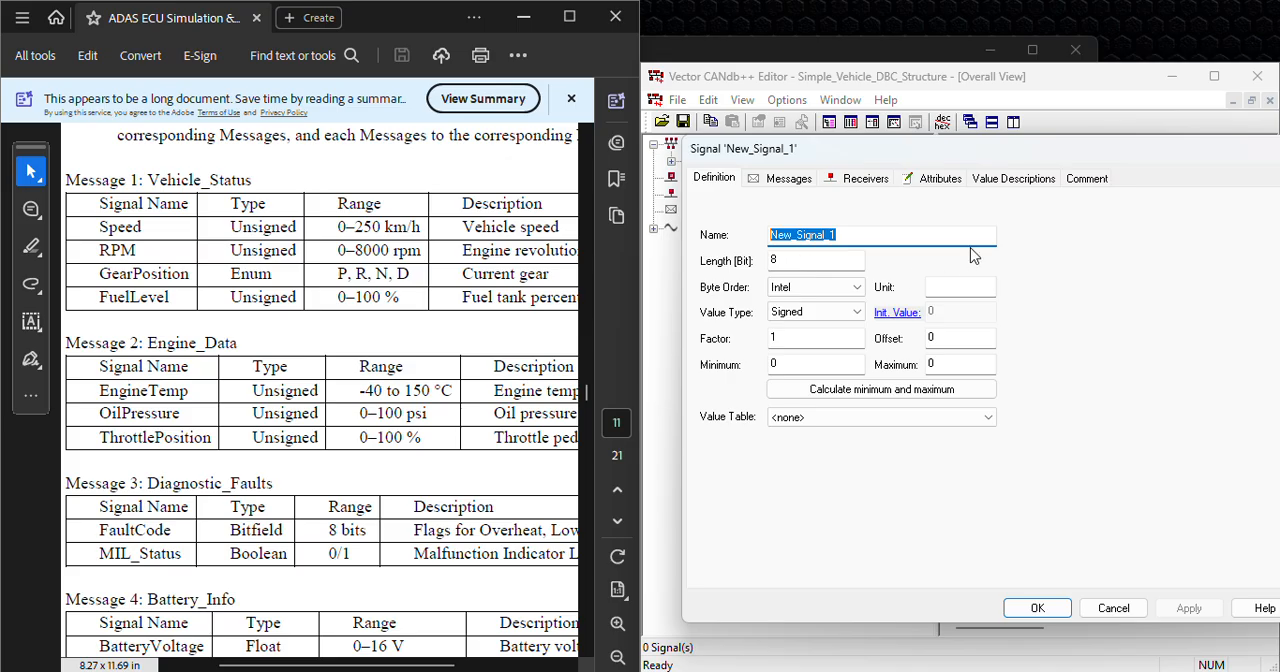
{"action": "type", "text": "Speed"}
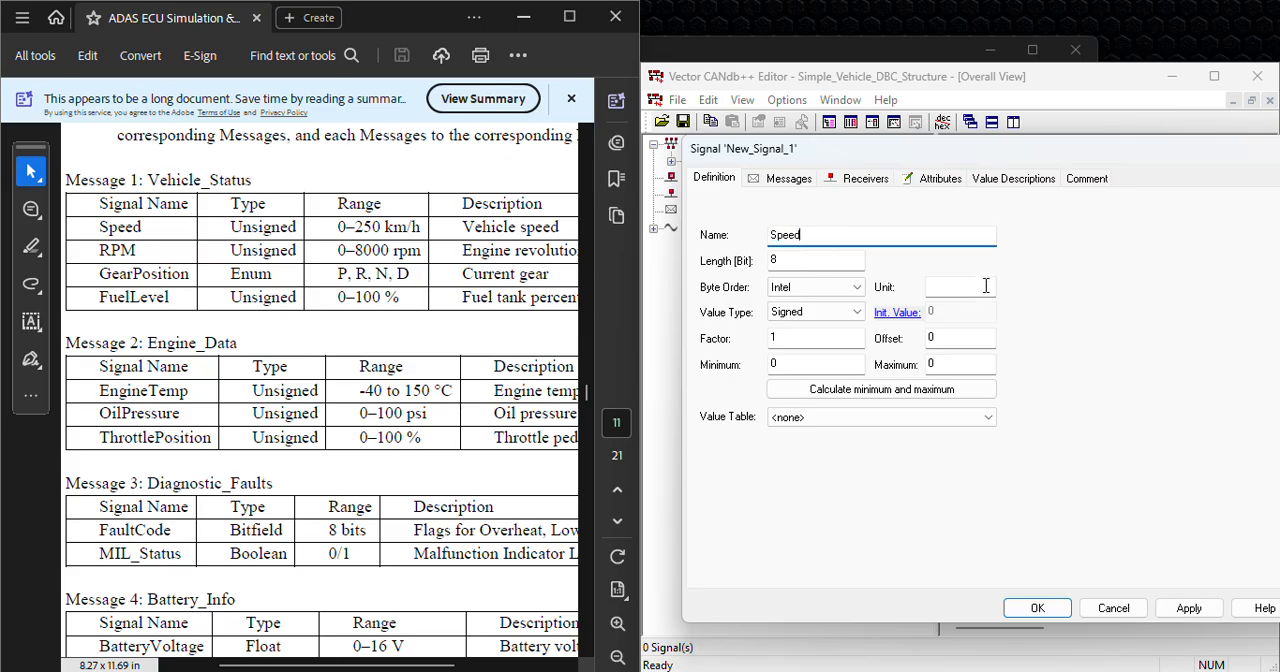
Step: Make the Speed signal Unsigned, fill in its unit and maximum from the listed 0–250 km/h range, and save it
{"action": "left_click", "coordinate": [845, 312]}
{"action": "left_click", "coordinate": [817, 338]}
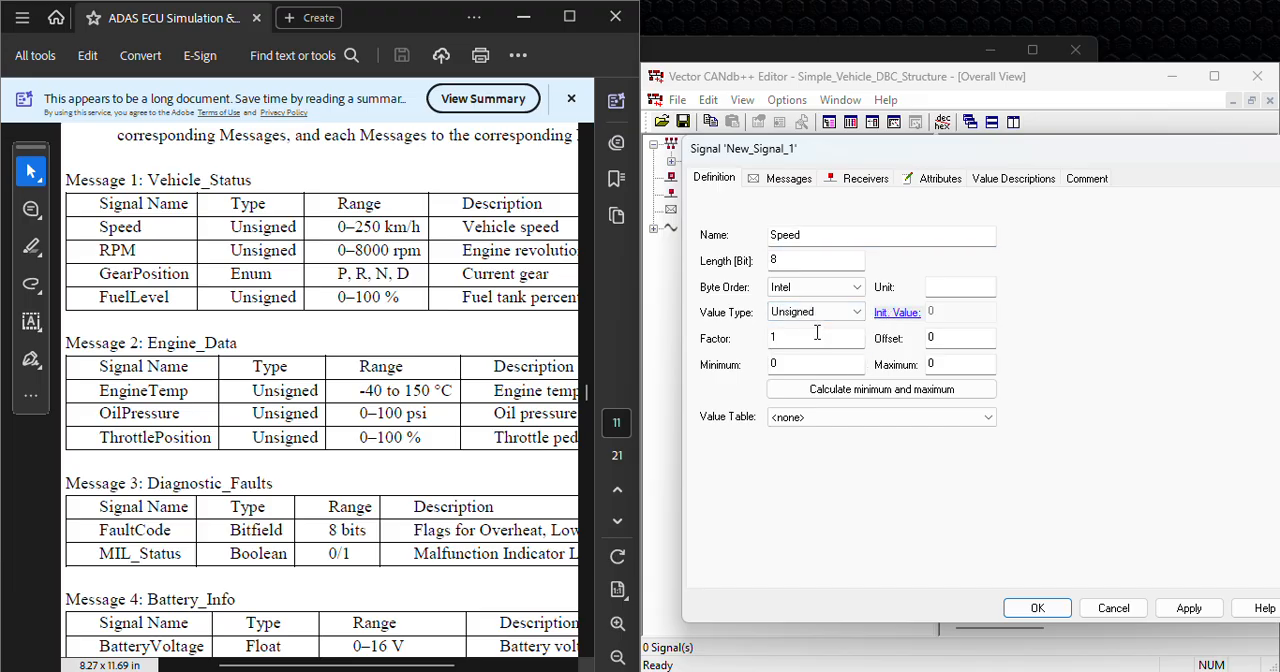
{"action": "left_click", "coordinate": [964, 290]}
{"action": "left_click", "coordinate": [824, 364]}
{"action": "left_click", "coordinate": [976, 365]}
{"action": "key", "text": "BackSpace"}
{"action": "type", "text": "25"}
{"action": "left_click", "coordinate": [1042, 609]}
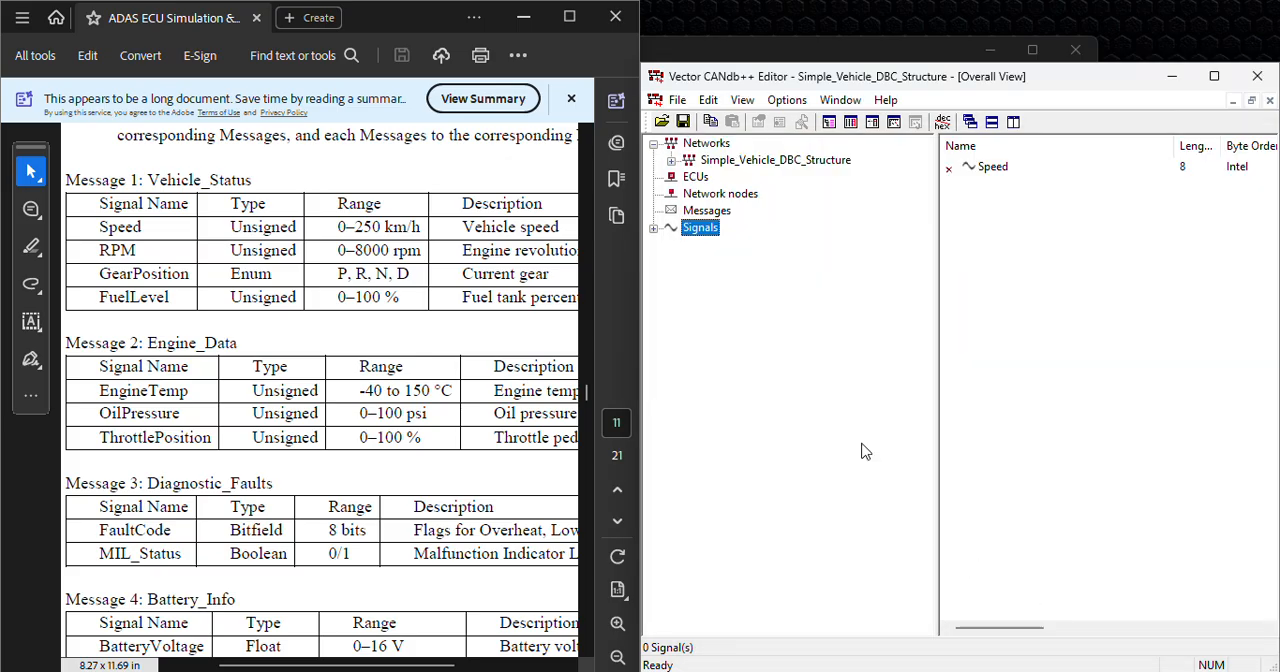
Step: Expand the list of signals and create another signal named RPM
{"action": "left_click", "coordinate": [654, 228]}
{"action": "left_click", "coordinate": [716, 247]}
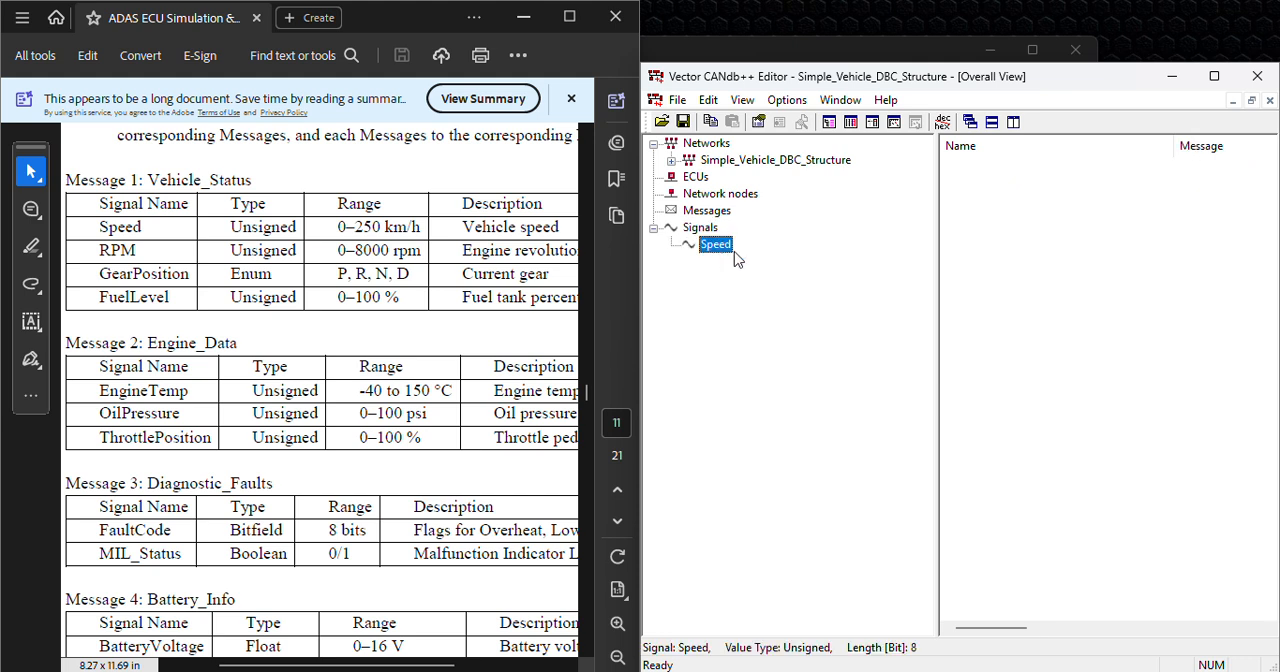
{"action": "double_click", "coordinate": [708, 229]}
{"action": "right_click", "coordinate": [704, 226]}
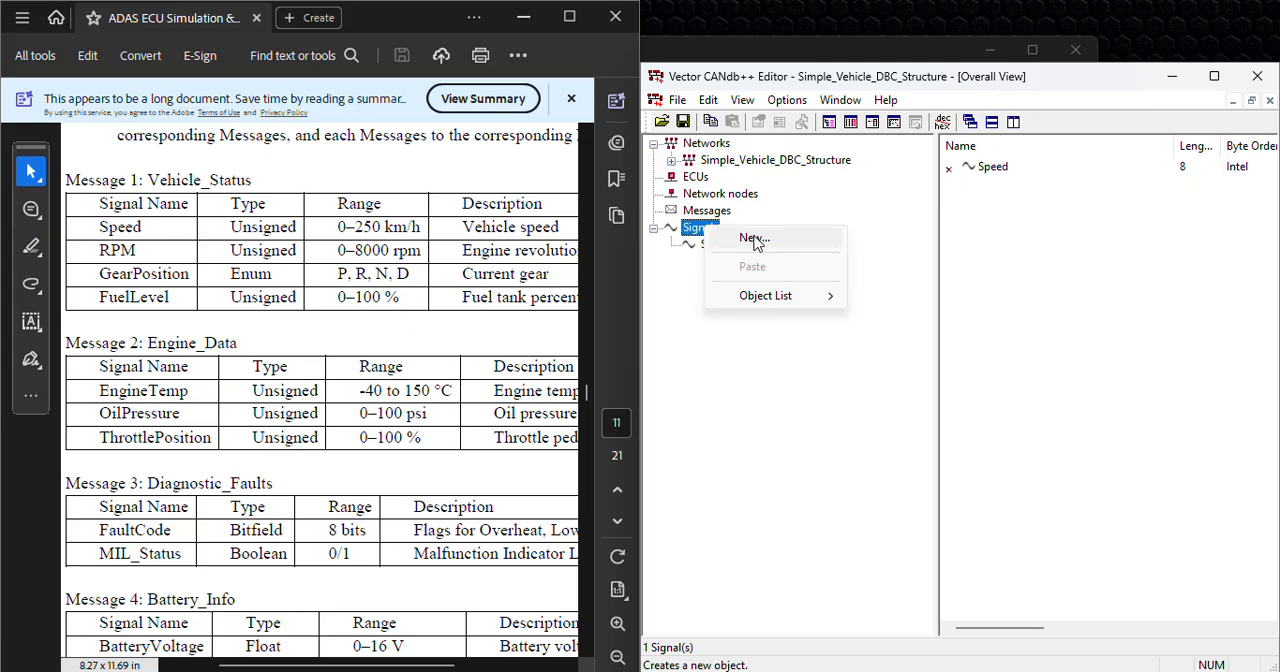
{"action": "left_click", "coordinate": [755, 240]}
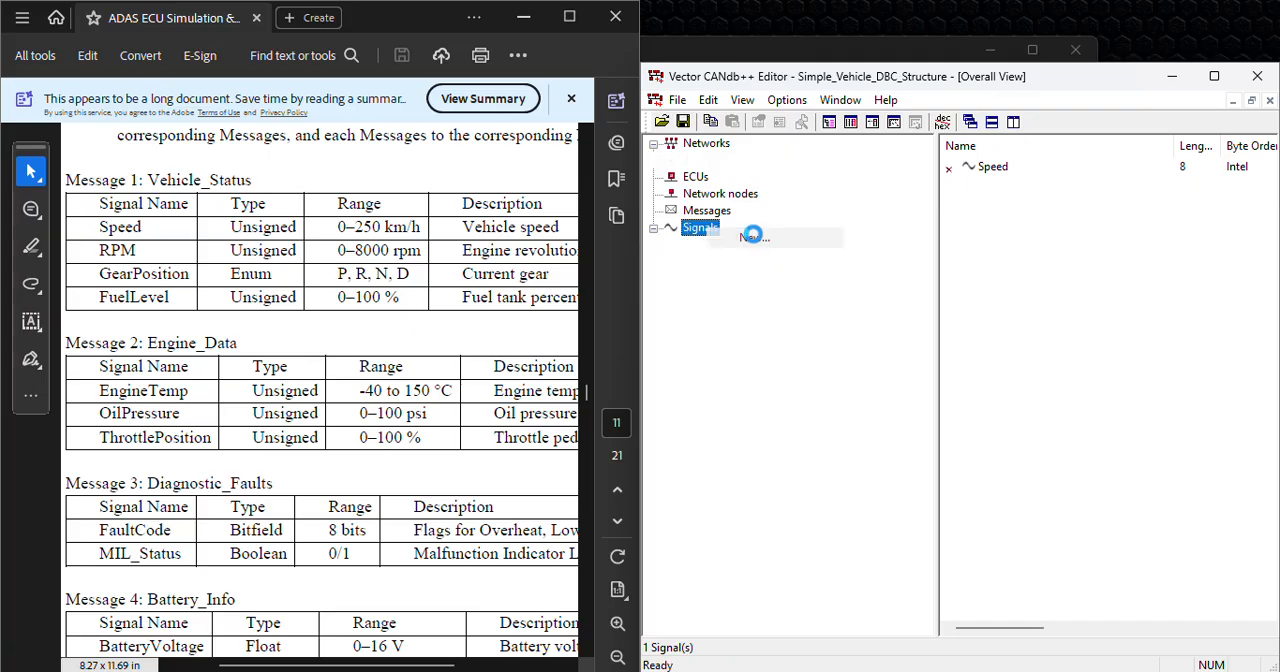
{"action": "left_click_drag", "start_coordinate": [848, 237], "coordinate": [766, 245]}
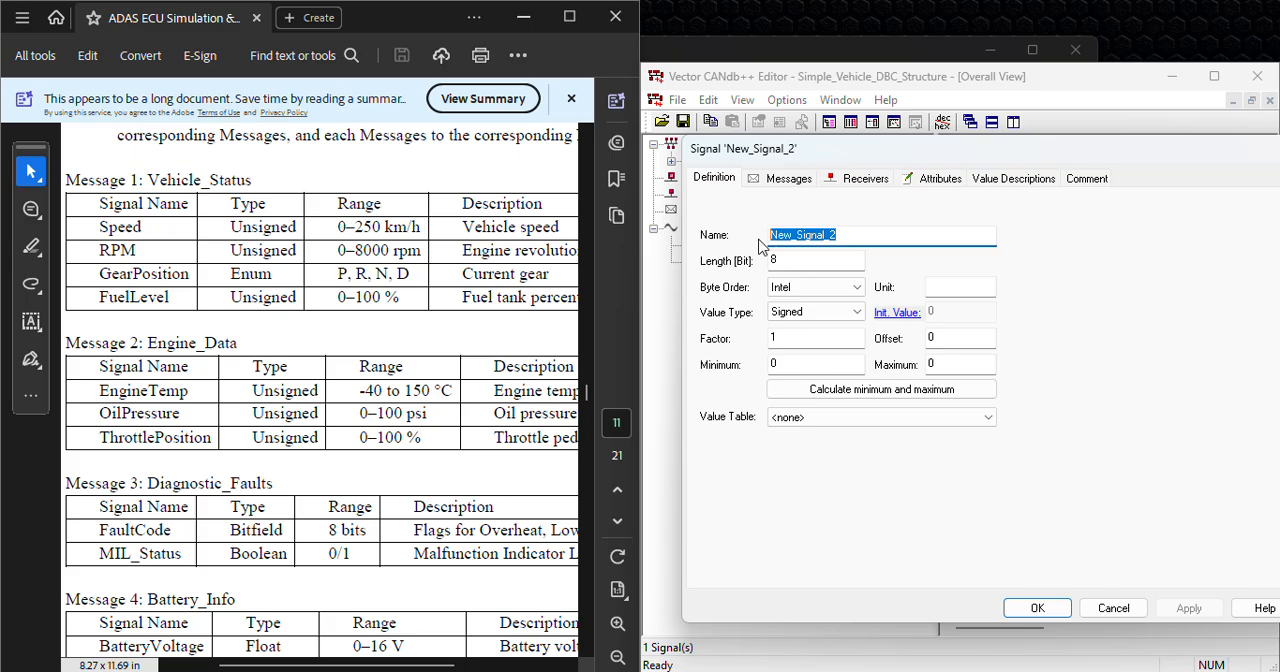
{"action": "type", "text": "RPM"}
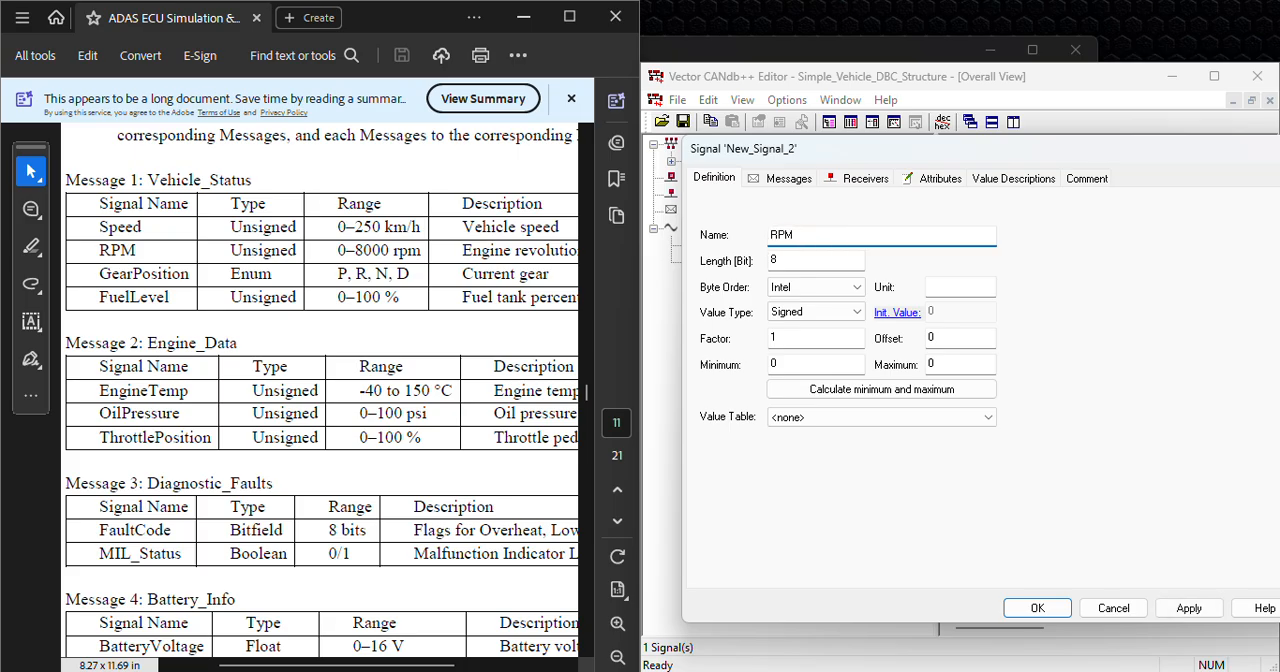
Step: Define the RPM signal as Unsigned with a maximum of 8 and the unit "x1000 rpm", and save it
{"action": "left_click", "coordinate": [820, 312]}
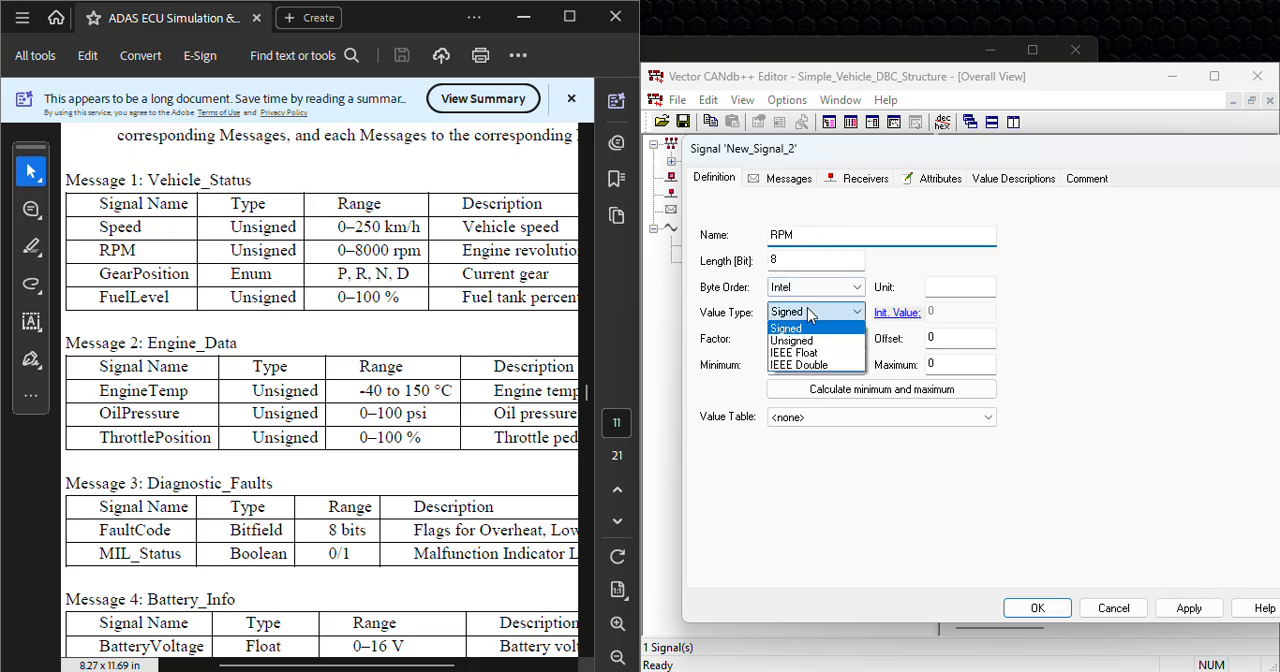
{"action": "left_click", "coordinate": [812, 337]}
{"action": "left_click", "coordinate": [946, 365]}
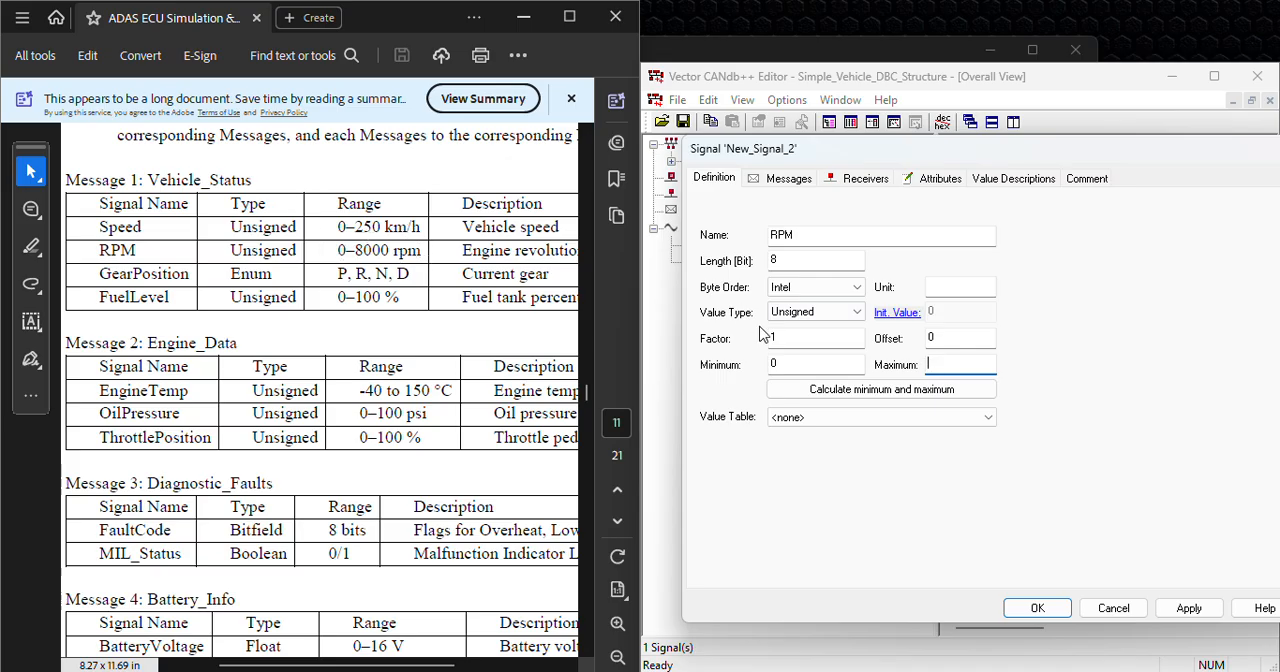
{"action": "type", "text": "8"}
{"action": "left_click", "coordinate": [950, 287]}
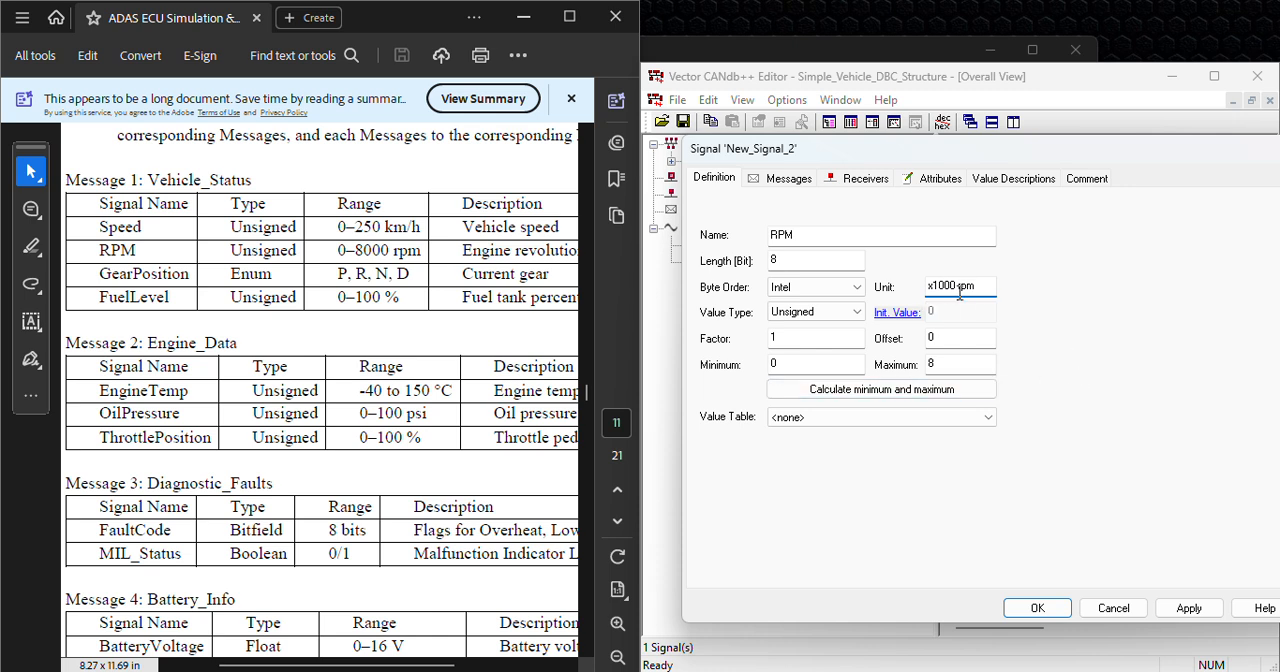
{"action": "left_click", "coordinate": [1189, 607]}
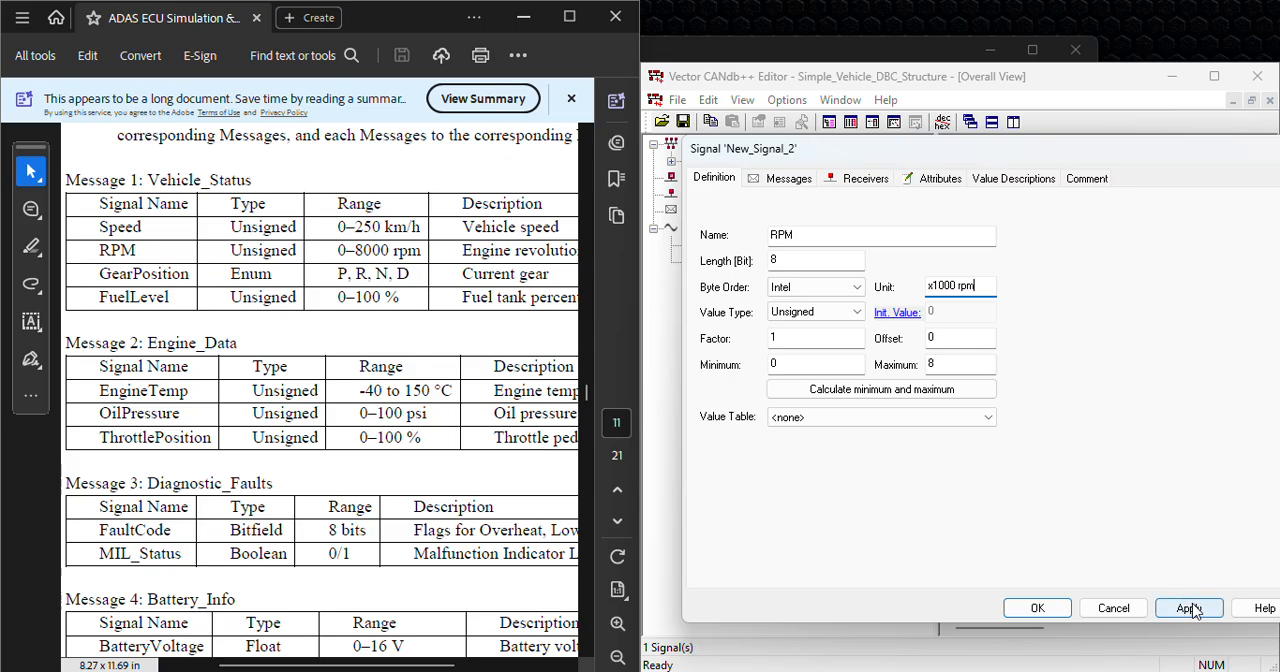
{"action": "left_click", "coordinate": [1058, 608]}
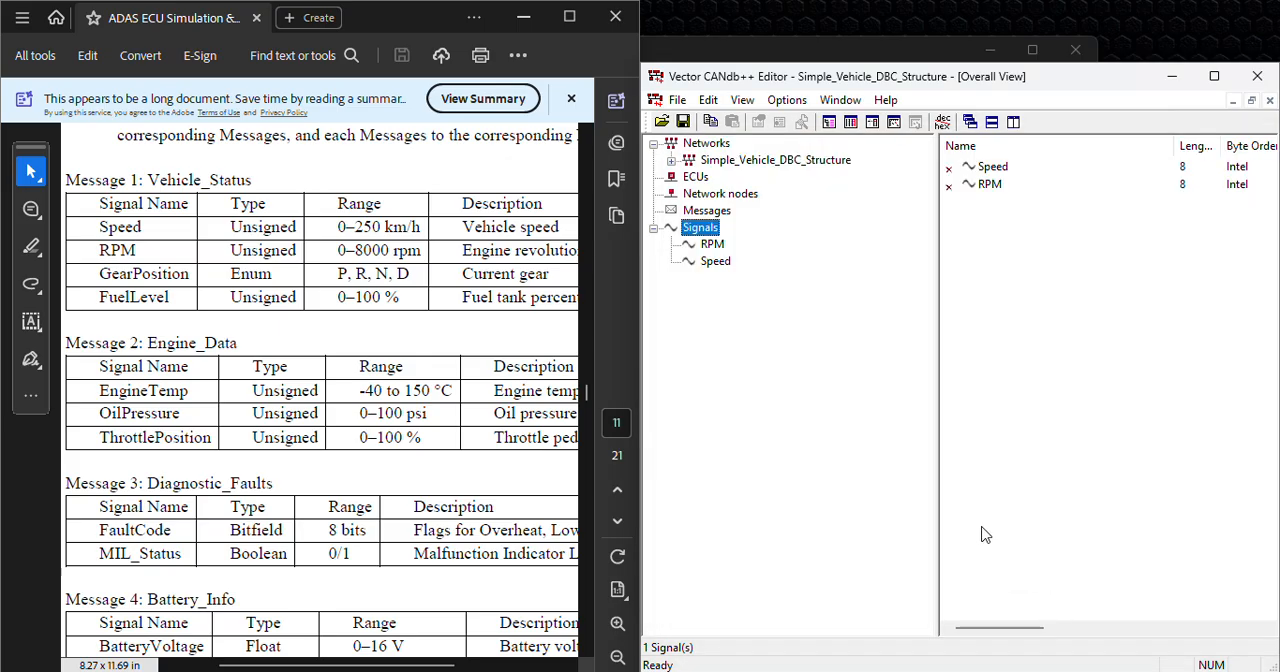
Step: Create a third signal named GearPosition
{"action": "right_click", "coordinate": [707, 227]}
{"action": "left_click", "coordinate": [757, 235]}
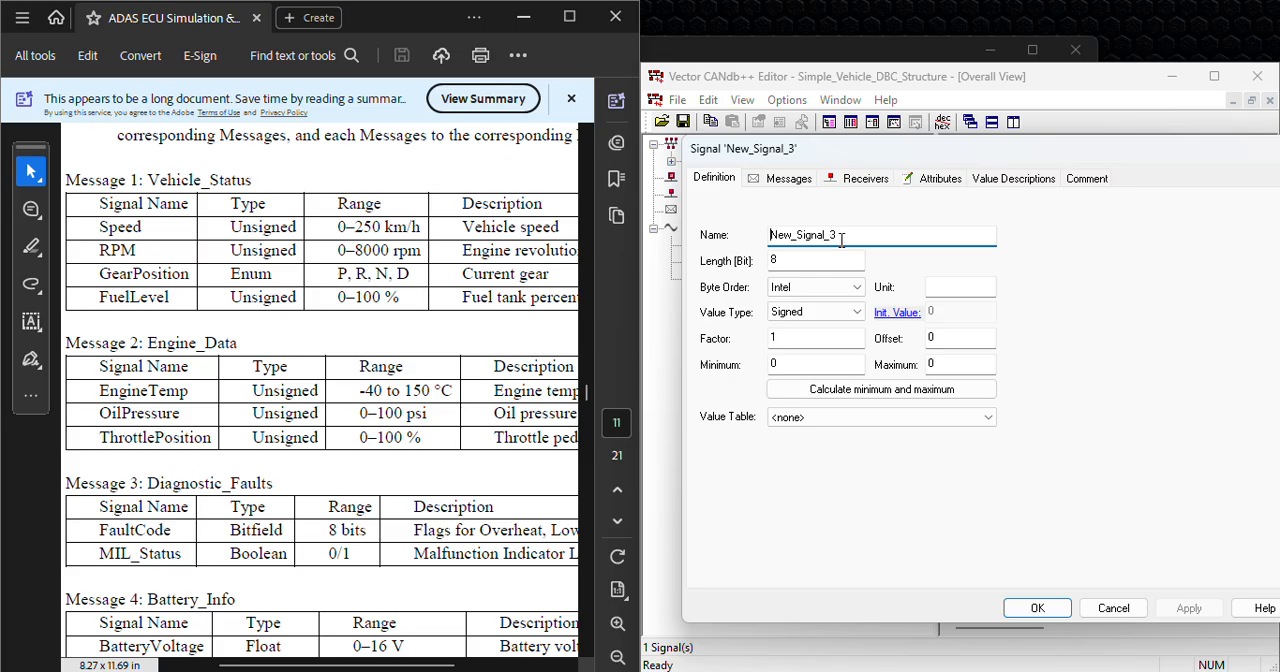
{"action": "left_click_drag", "start_coordinate": [850, 236], "coordinate": [760, 232]}
{"action": "type", "text": "GearPosition"}
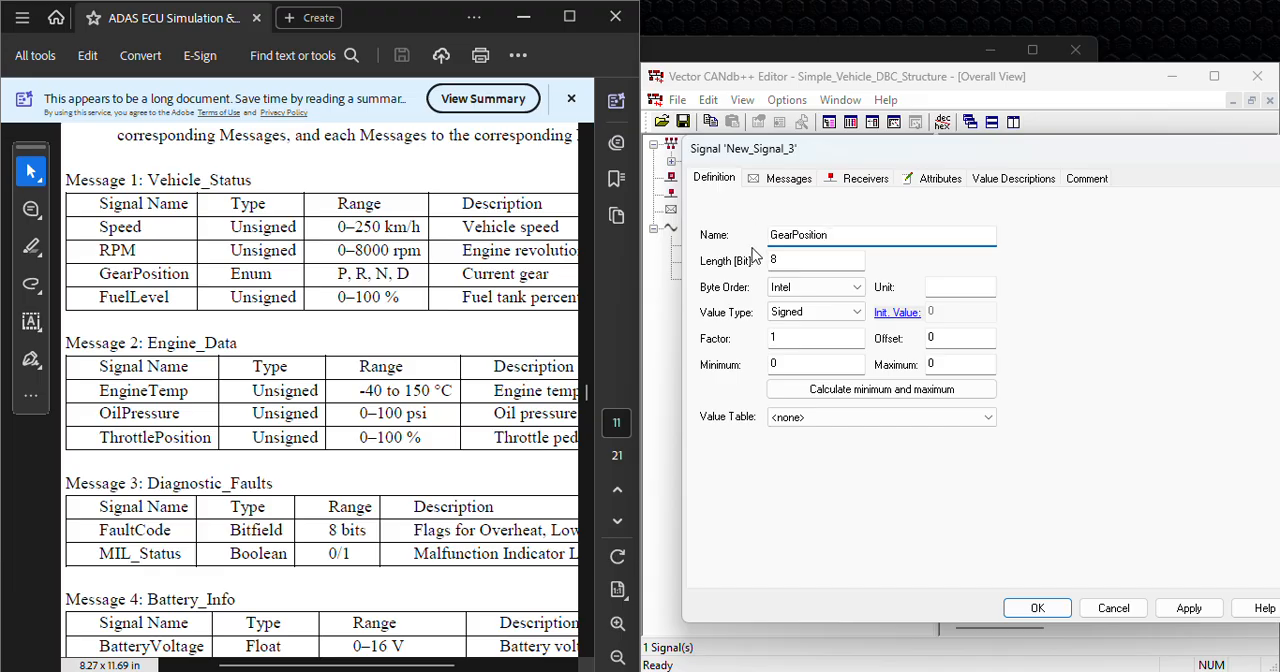
Step: Define the GearPosition signal as Unsigned with a minimum of 1 and a maximum of 5, and save it
{"action": "left_click", "coordinate": [825, 314]}
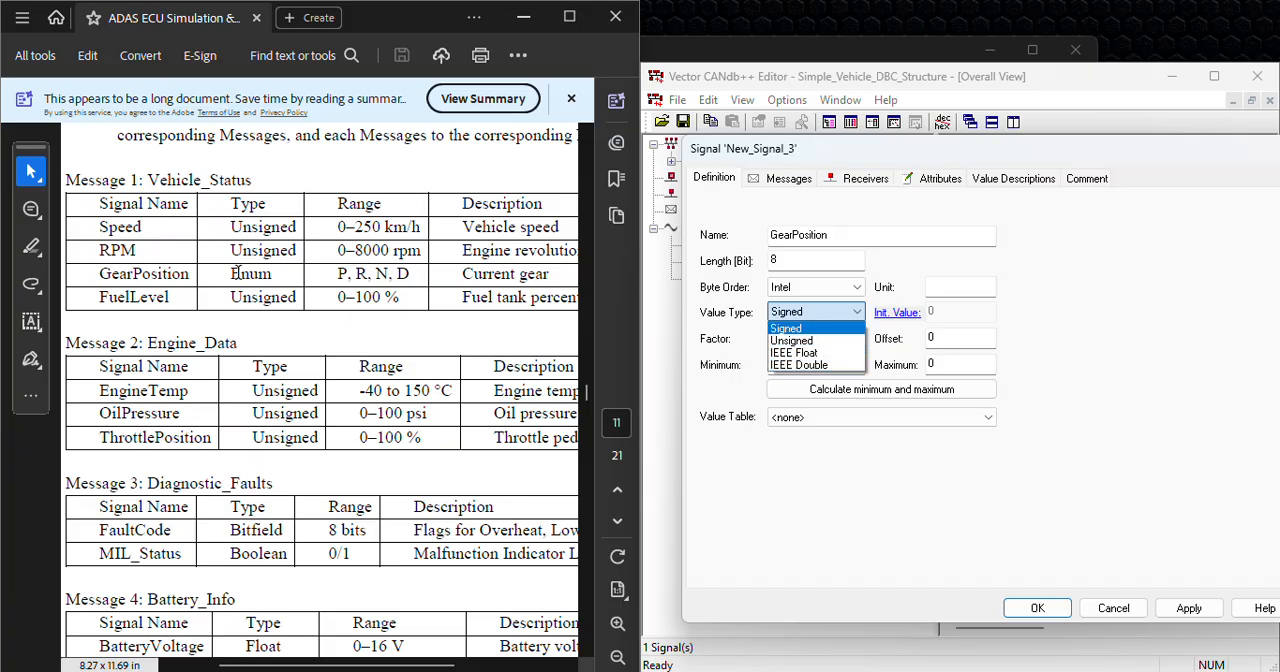
{"action": "left_click", "coordinate": [792, 340]}
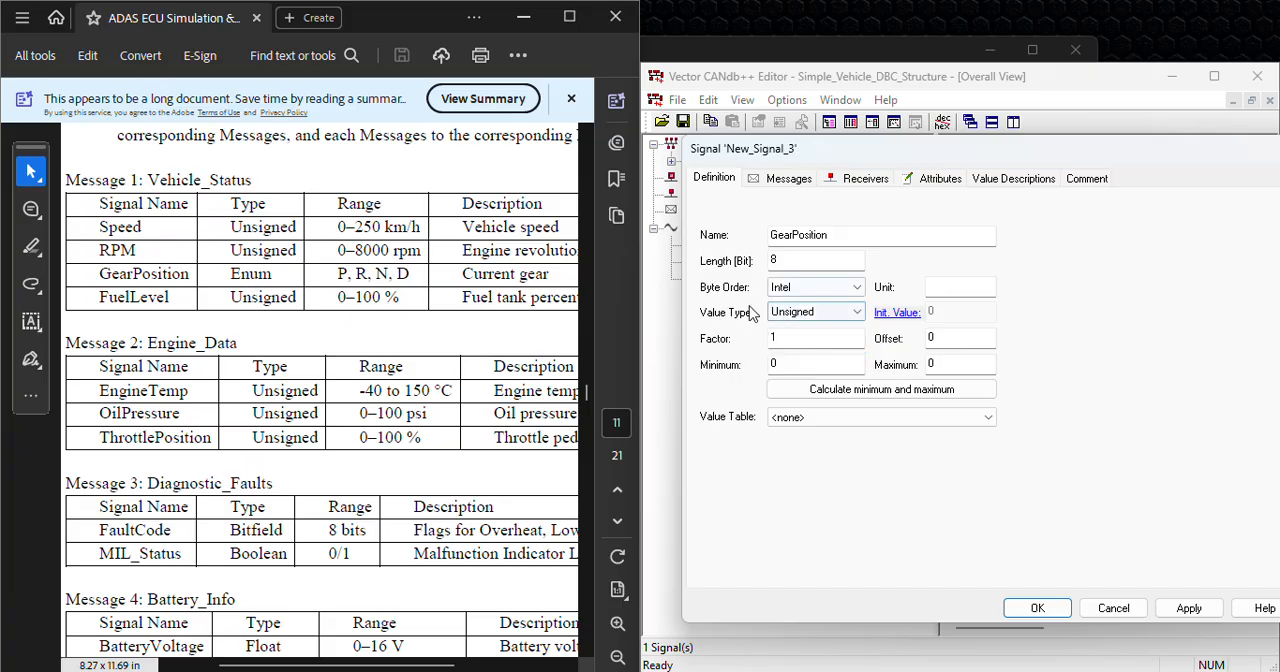
{"action": "left_click", "coordinate": [940, 364]}
{"action": "left_click", "coordinate": [833, 364]}
{"action": "key", "text": "BackSpace"}
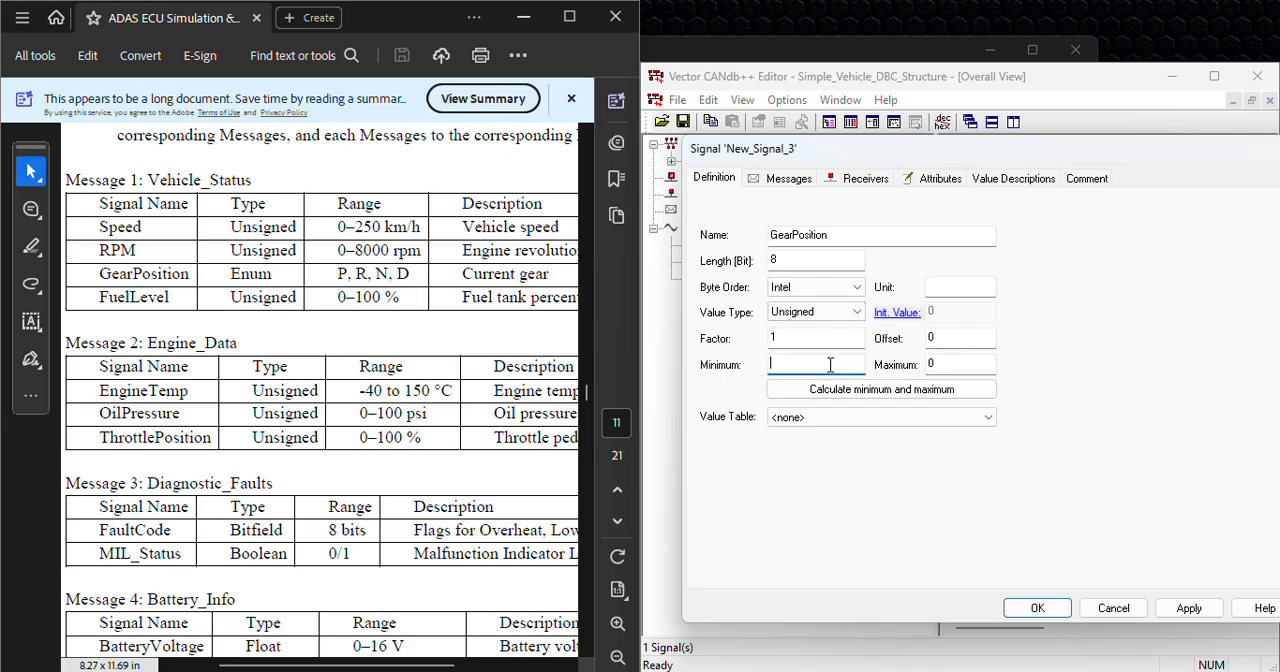
{"action": "type", "text": "1"}
{"action": "left_click", "coordinate": [945, 364]}
{"action": "key", "text": "BackSpace"}
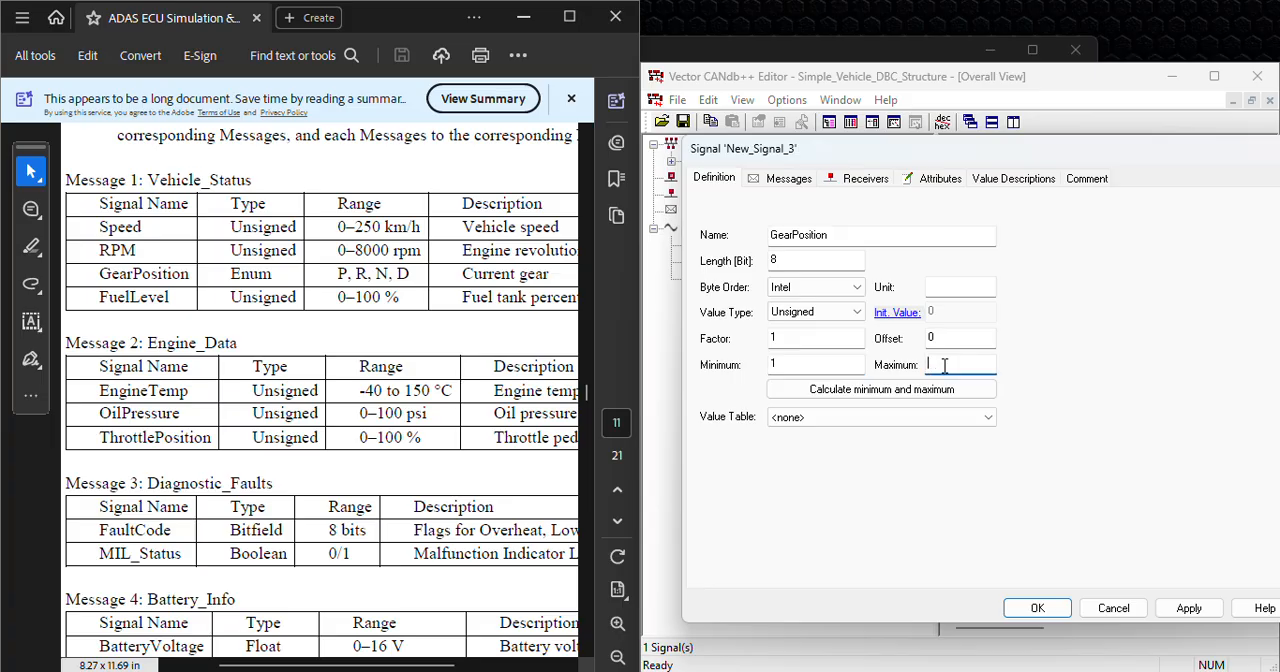
{"action": "type", "text": "5"}
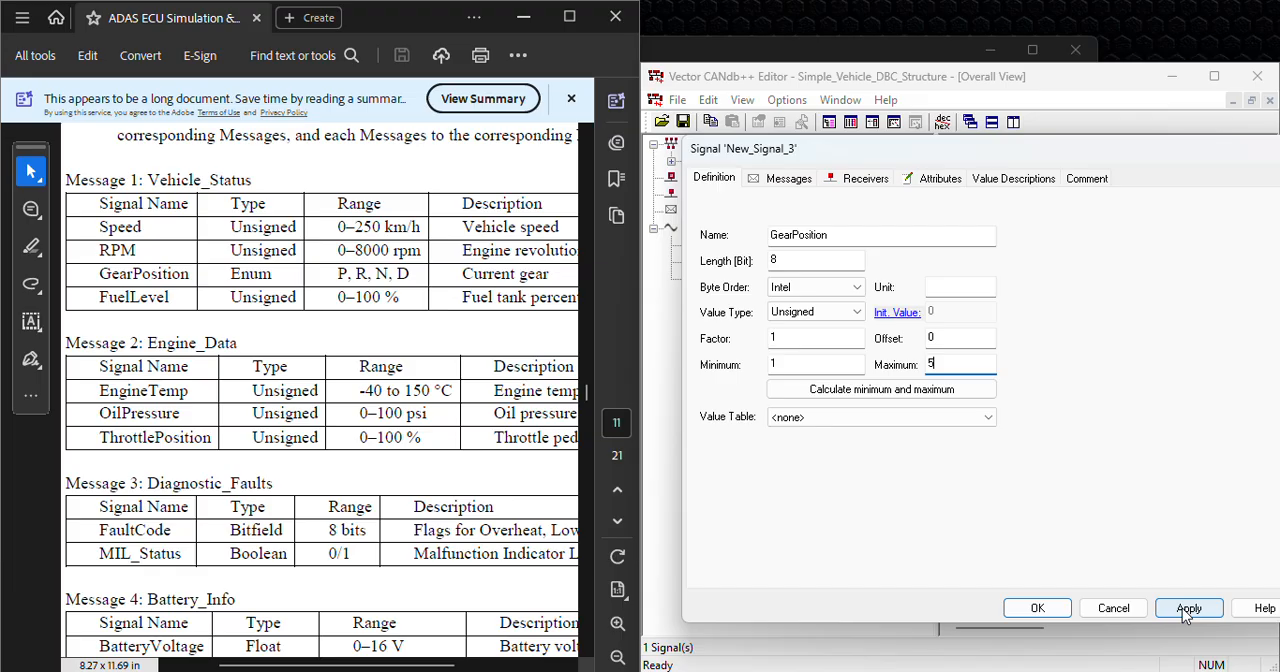
{"action": "left_click", "coordinate": [1049, 608]}
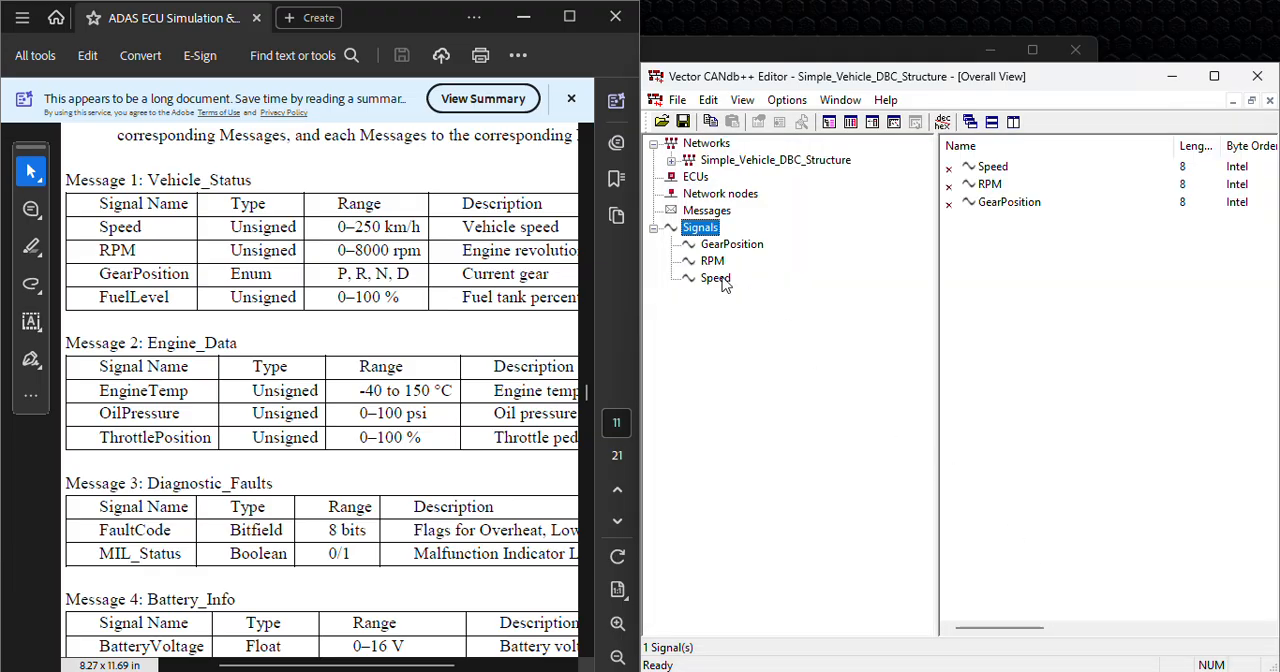
Step: Create another signal named FuelLevel with the Unsigned value type
{"action": "right_click", "coordinate": [701, 230]}
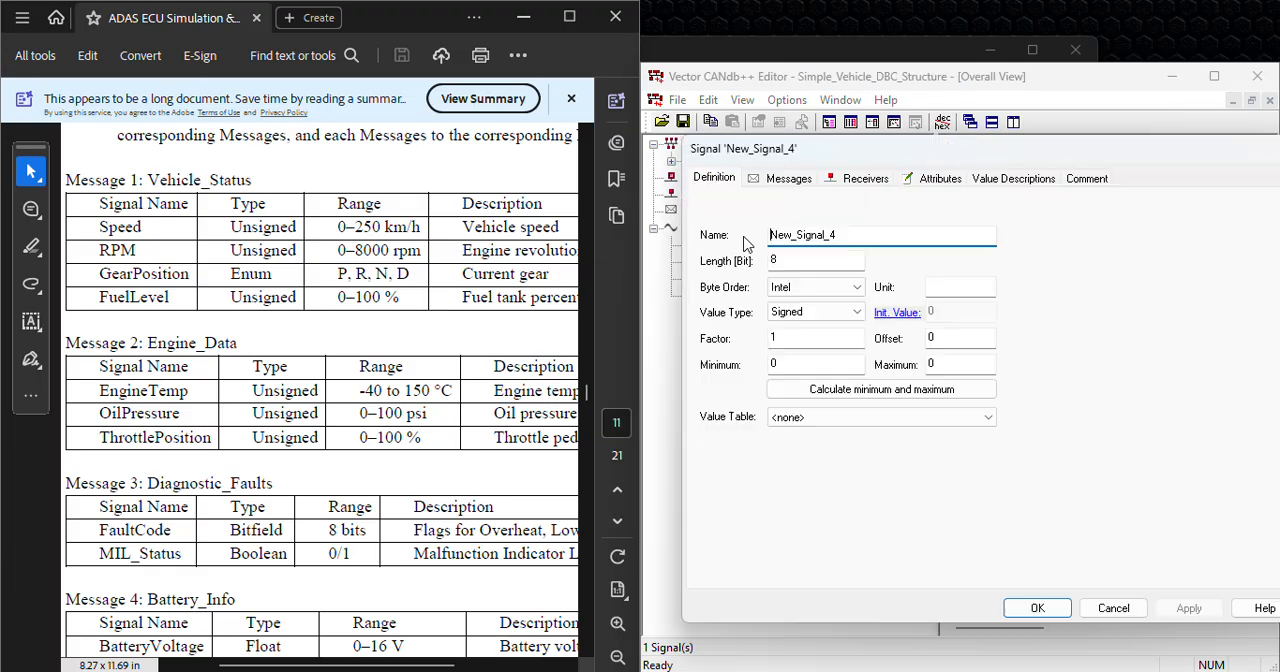
{"action": "left_click_drag", "start_coordinate": [852, 240], "coordinate": [695, 245]}
{"action": "type", "text": "FuelLevel"}
{"action": "left_click", "coordinate": [812, 312]}
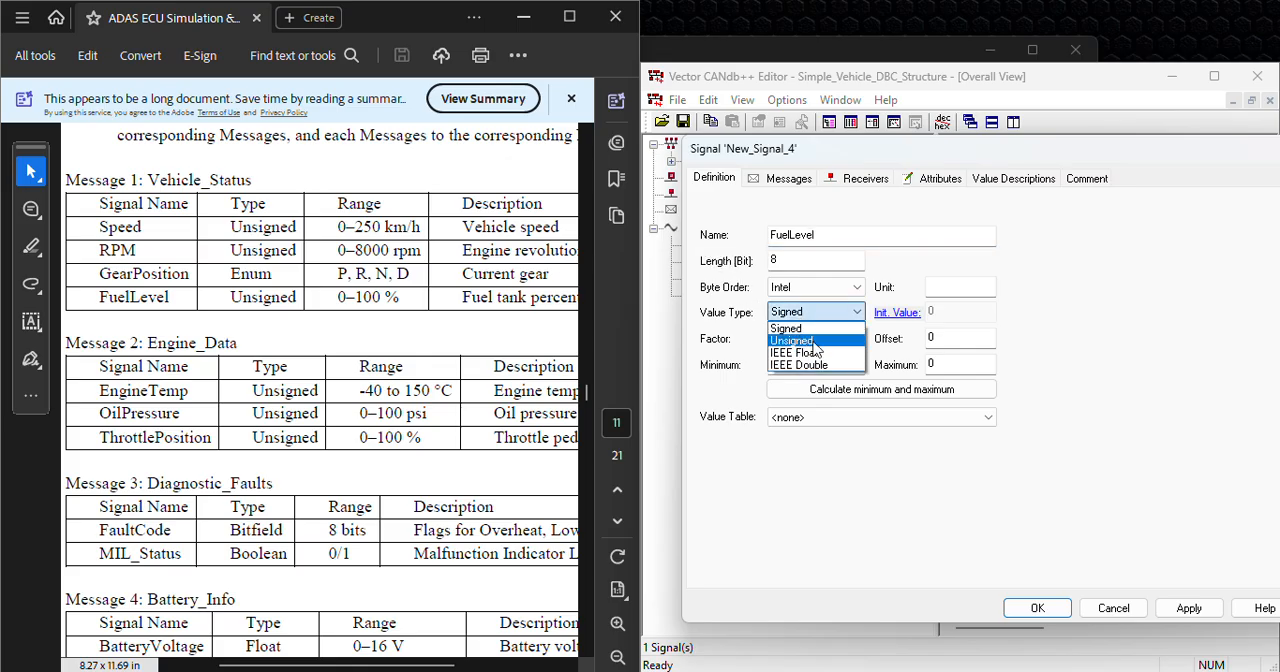
{"action": "left_click", "coordinate": [812, 341]}
Step: Give the FuelLevel signal the unit % and a maximum of 100, and save it
{"action": "left_click", "coordinate": [947, 287]}
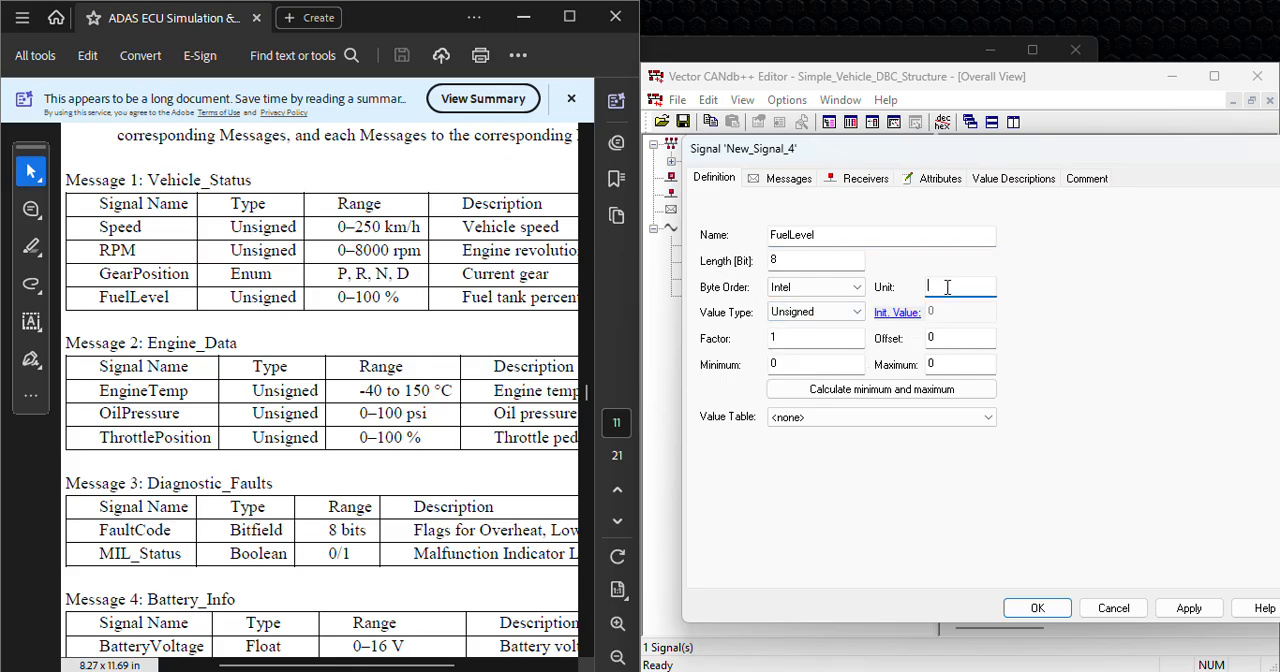
{"action": "type", "text": "%"}
{"action": "left_click", "coordinate": [960, 364]}
{"action": "key", "text": "BackSpace"}
{"action": "type", "text": "100"}
{"action": "left_click", "coordinate": [1191, 610]}
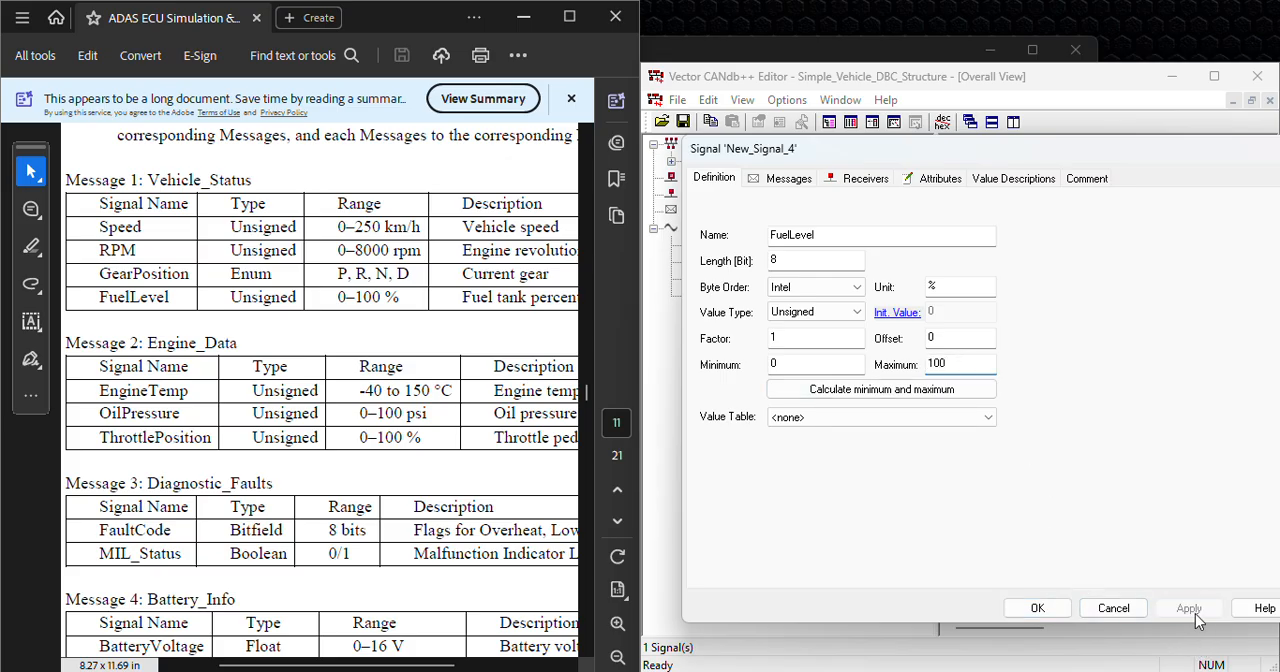
{"action": "left_click", "coordinate": [1030, 610]}
Step: Create another signal named EngineTemp with the Unsigned value type
{"action": "right_click", "coordinate": [708, 229]}
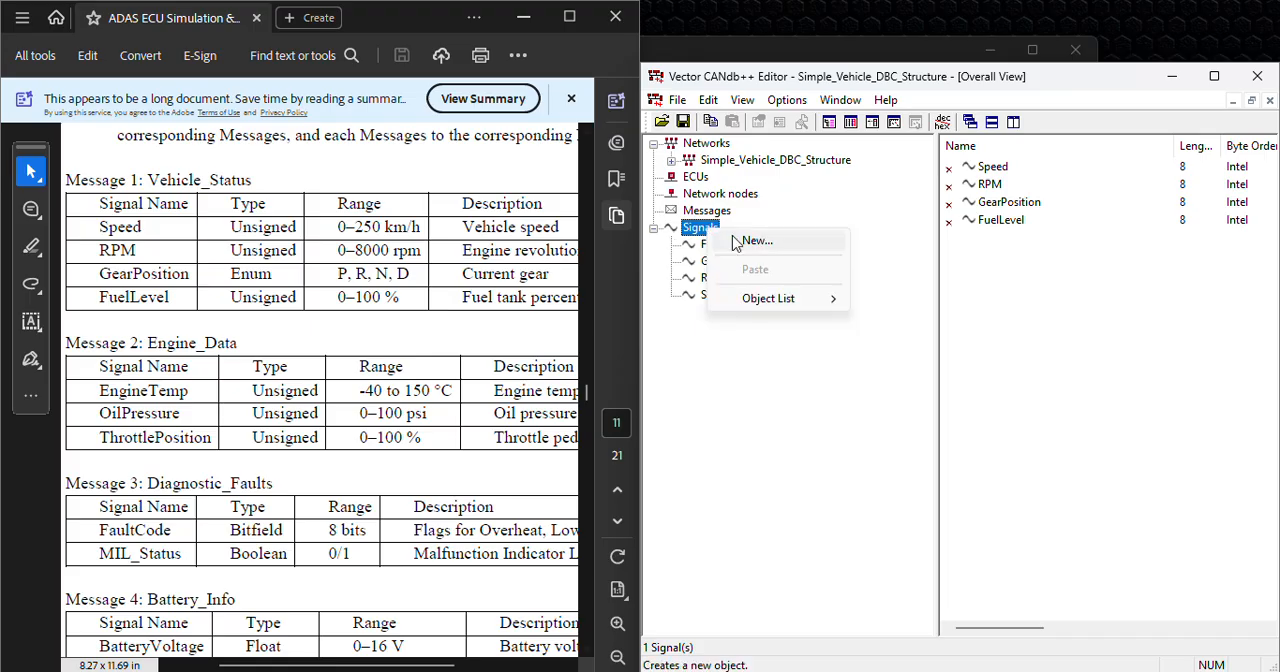
{"action": "left_click", "coordinate": [740, 242]}
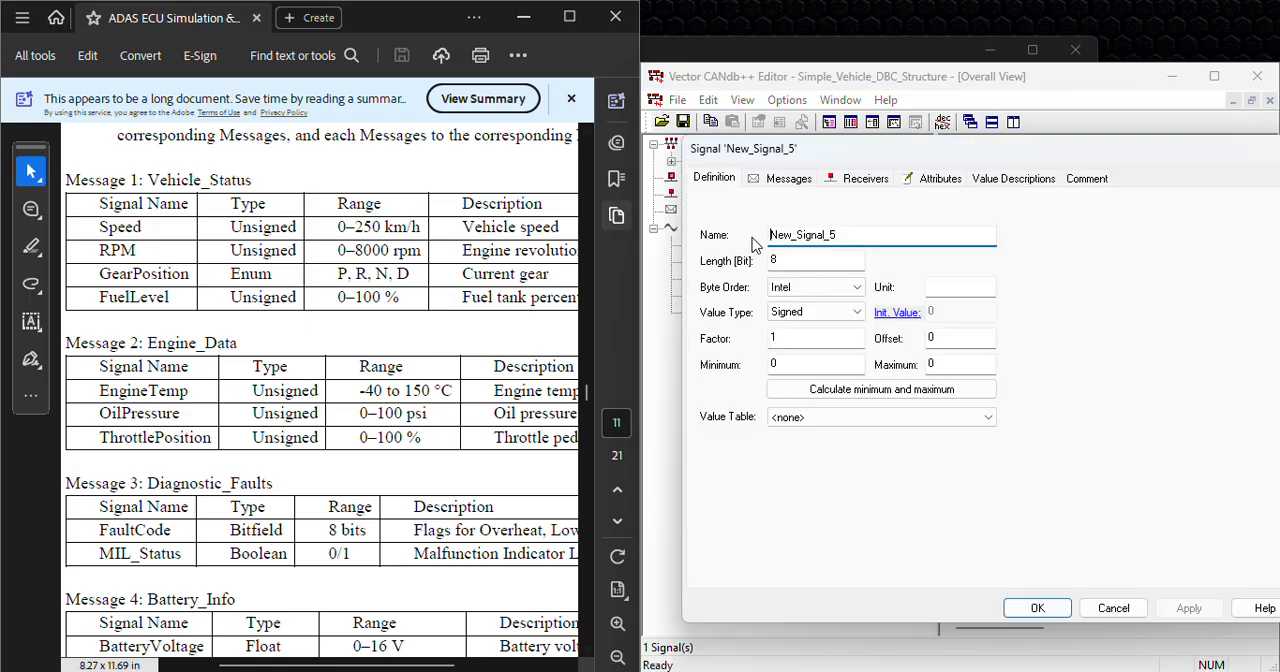
{"action": "left_click", "coordinate": [771, 235]}
{"action": "type", "text": "Engine"}
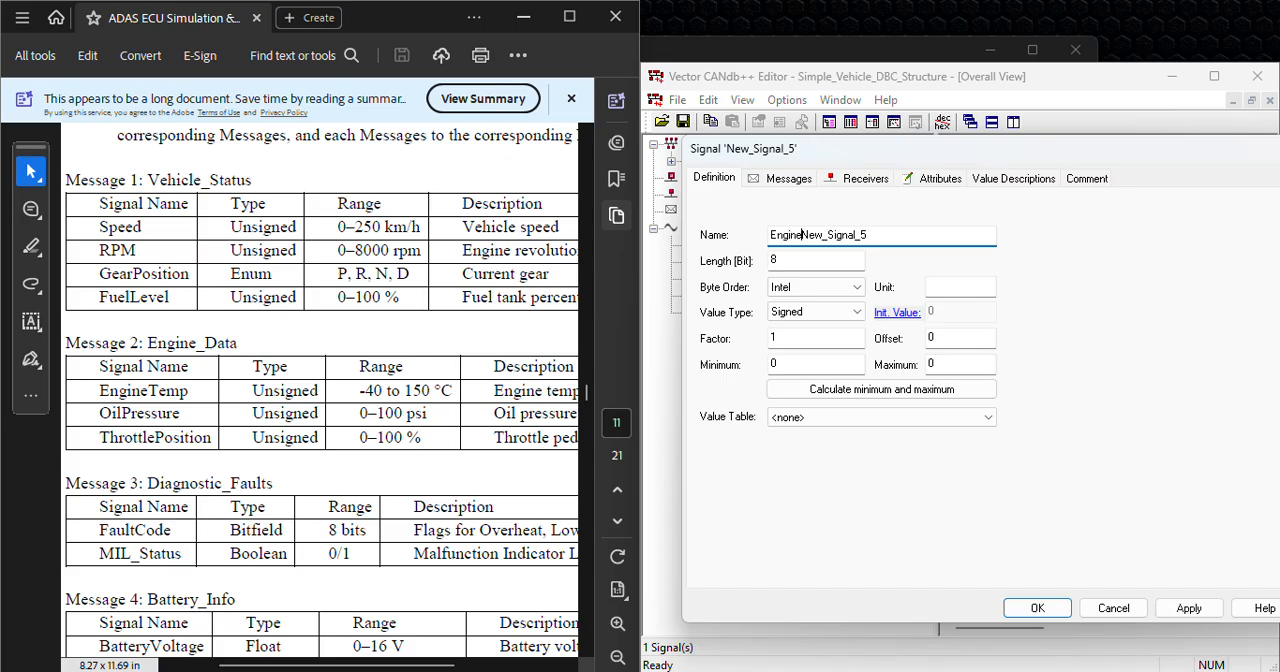
{"action": "key", "text": "ctrl+a"}
{"action": "type", "text": "En"}
{"action": "left_click", "coordinate": [820, 312]}
{"action": "left_click", "coordinate": [830, 340]}
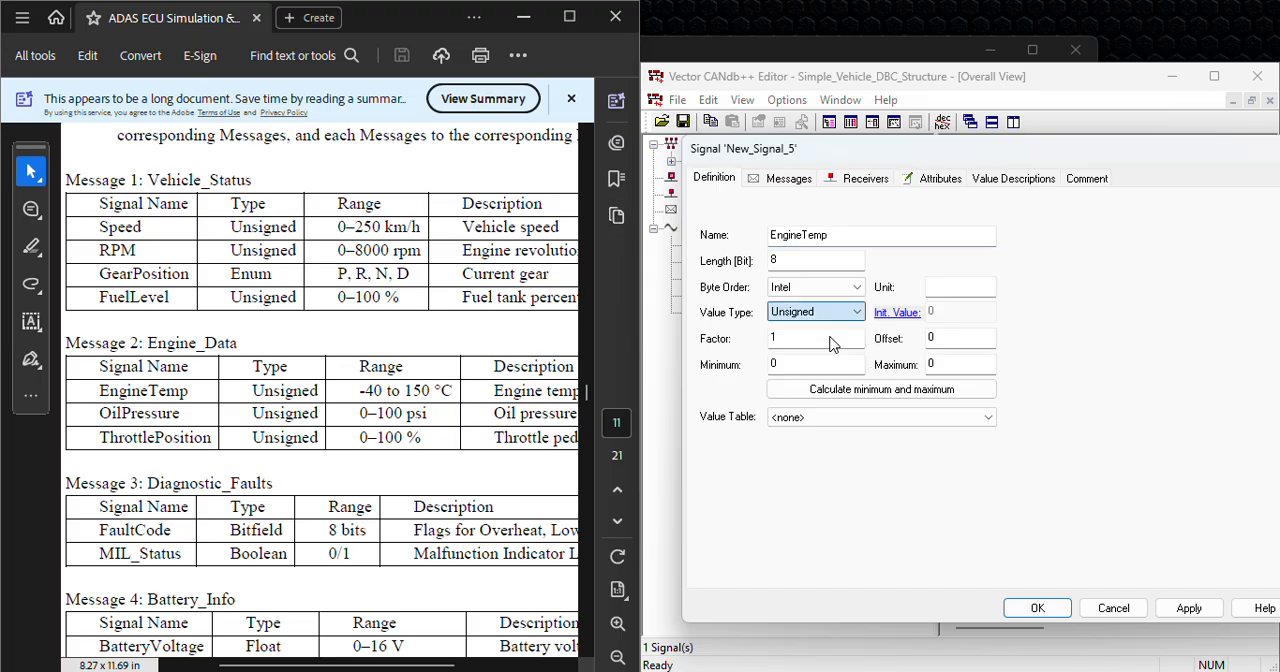
Step: Fill in the EngineTemp signal's minimum, maximum and unit from the listed -40 to 150 °C range, and save it
{"action": "left_click", "coordinate": [831, 337]}
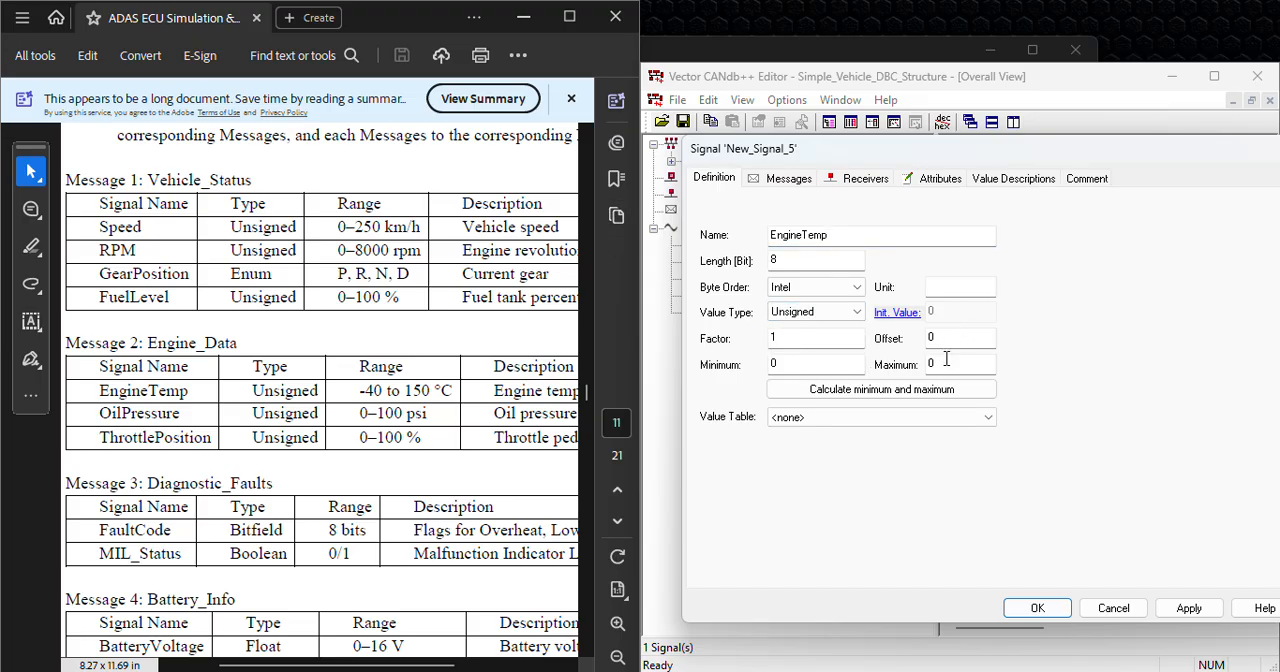
{"action": "left_click", "coordinate": [940, 364]}
{"action": "left_click", "coordinate": [812, 365]}
{"action": "key", "text": "BackSpace"}
{"action": "type", "text": "40"}
{"action": "left_click", "coordinate": [945, 365]}
{"action": "key", "text": "BackSpace"}
{"action": "left_click", "coordinate": [937, 284]}
{"action": "left_click", "coordinate": [1170, 608]}
{"action": "left_click", "coordinate": [1057, 617]}
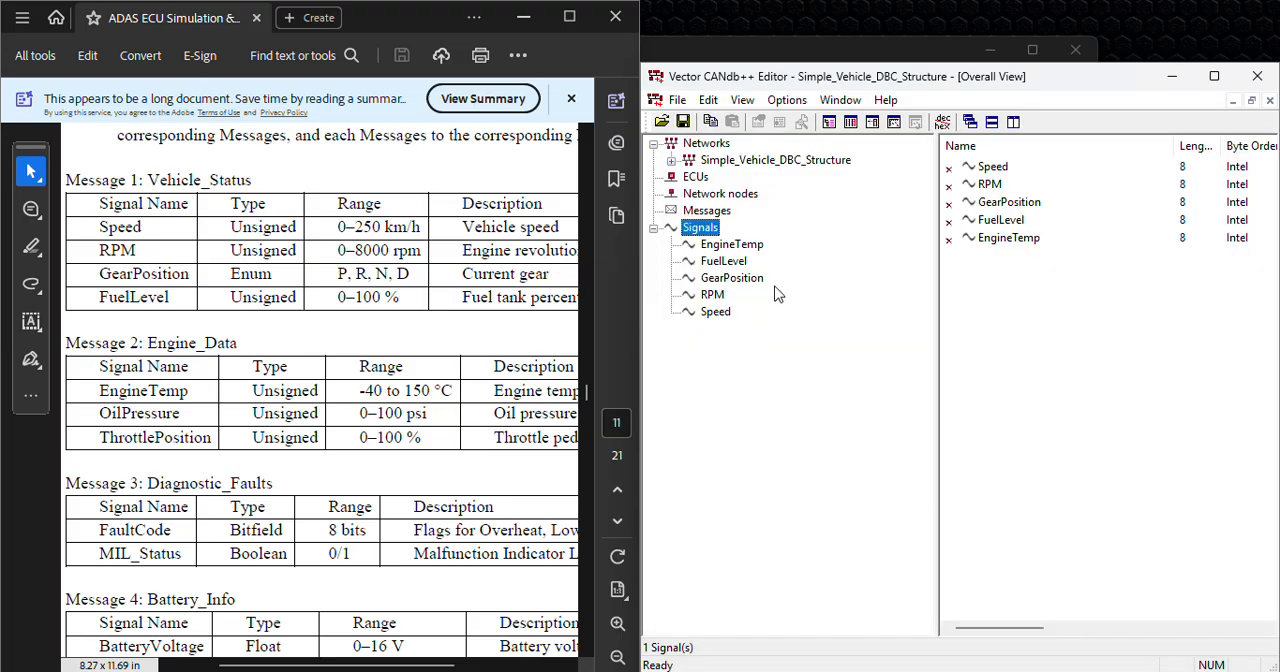
Step: Create another signal named OilPressure with the Unsigned value type
{"action": "right_click", "coordinate": [716, 230]}
{"action": "left_click", "coordinate": [763, 237]}
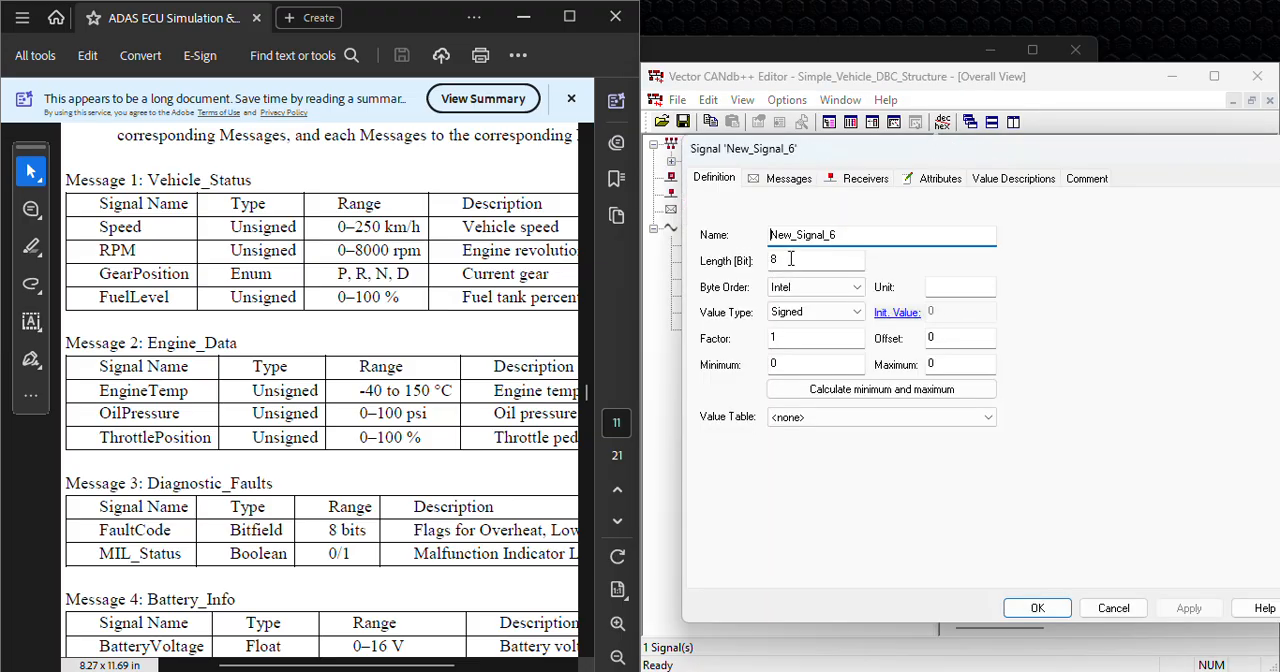
{"action": "type", "text": "OilPressure"}
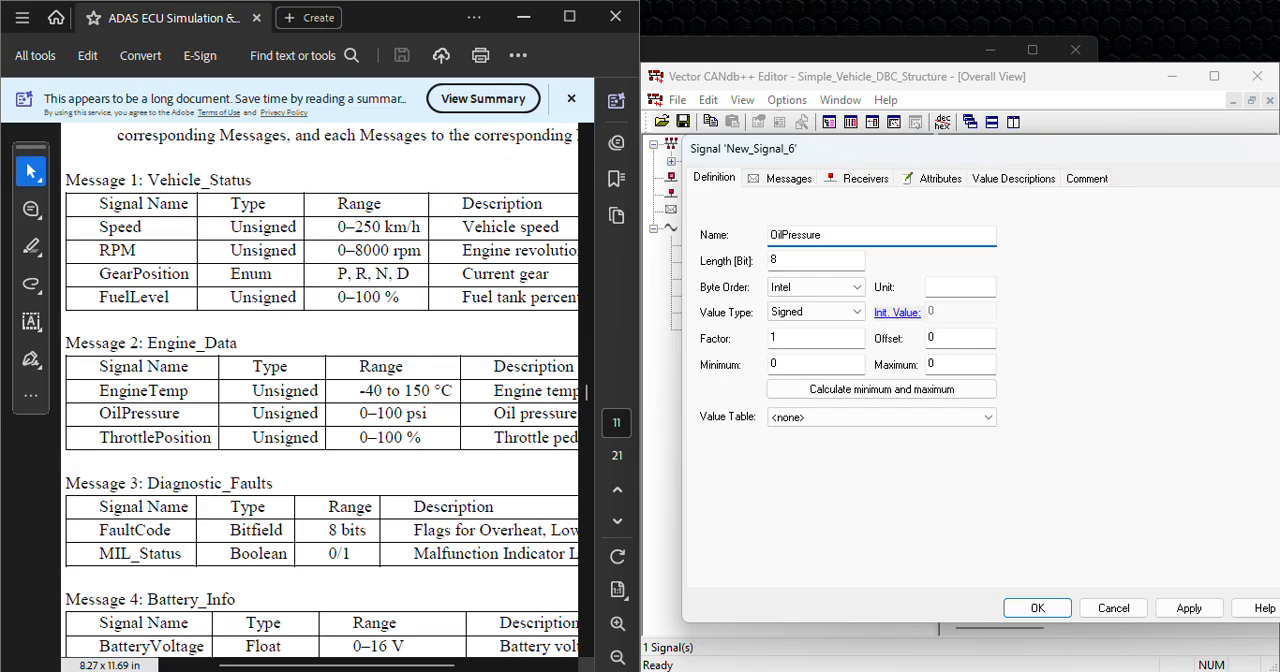
{"action": "left_click", "coordinate": [800, 312]}
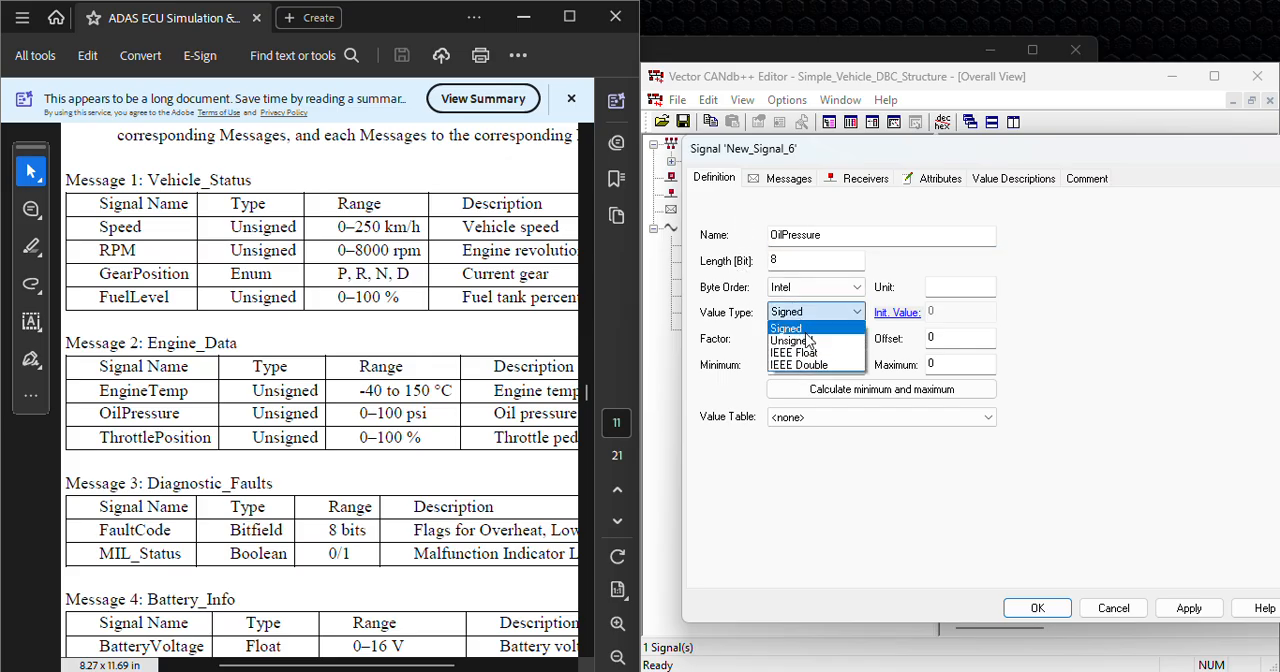
{"action": "left_click", "coordinate": [806, 328]}
Step: Set the OilPressure signal's unit to psi, fill in its maximum from the listed 0–100 psi range, and save it
{"action": "left_click", "coordinate": [953, 288]}
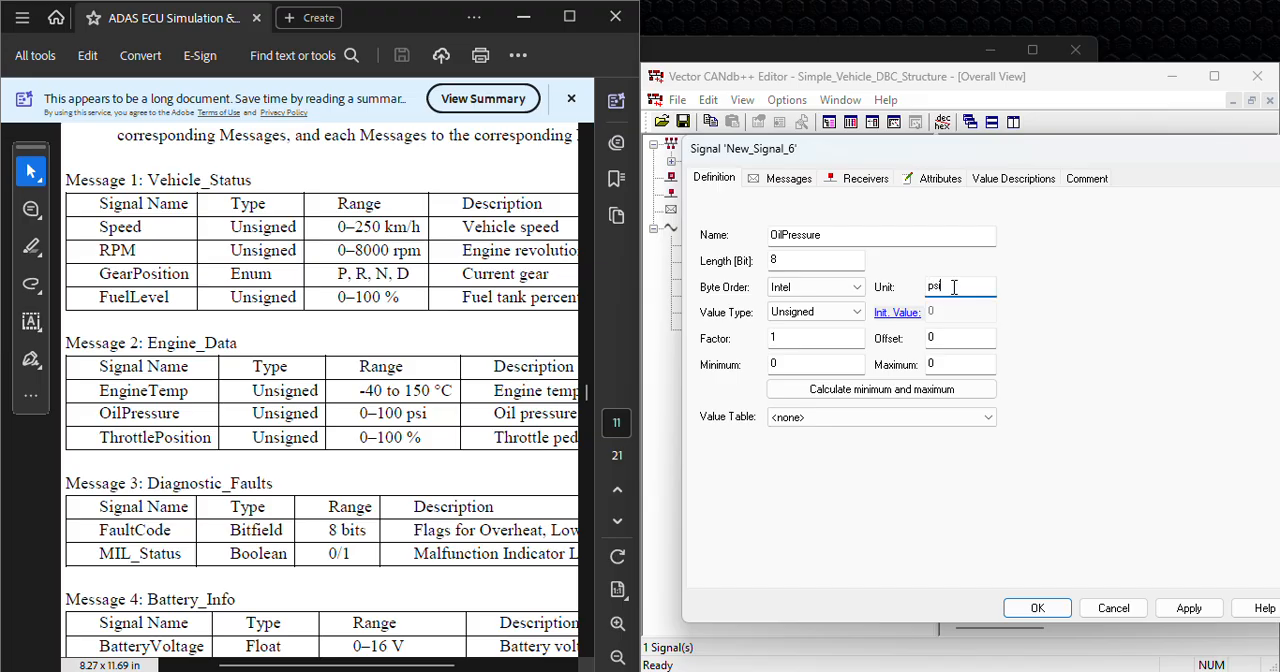
{"action": "left_click", "coordinate": [841, 371]}
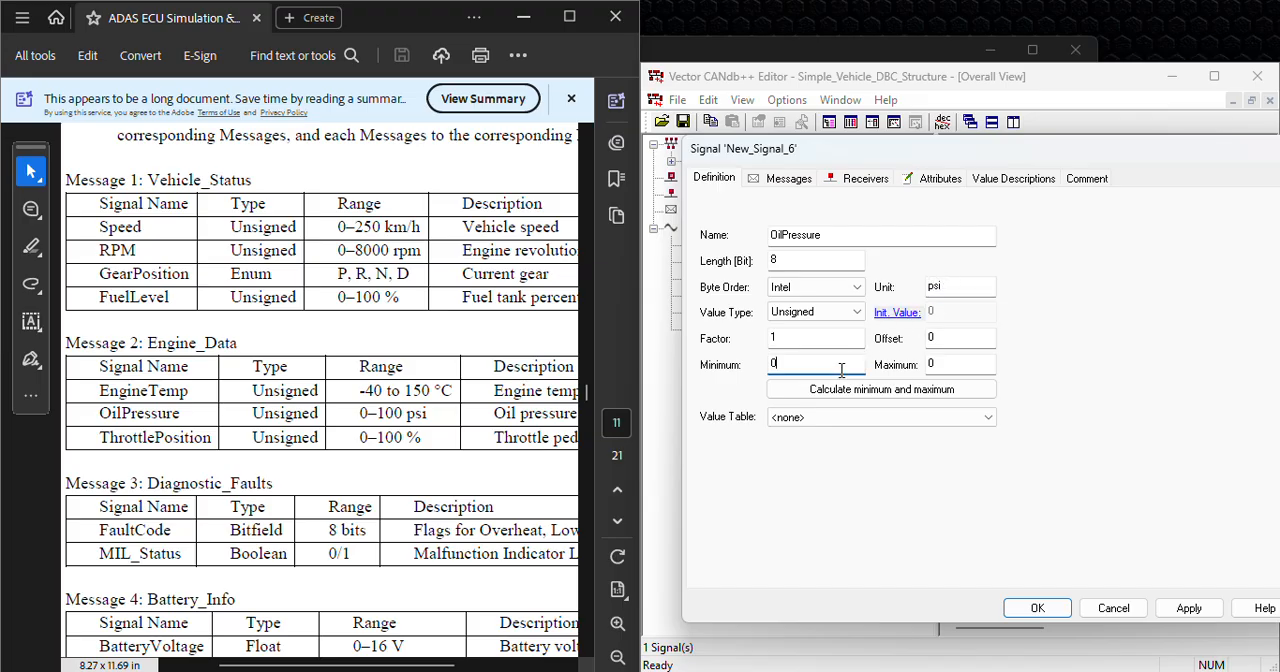
{"action": "left_click", "coordinate": [955, 363]}
{"action": "left_click", "coordinate": [1006, 609]}
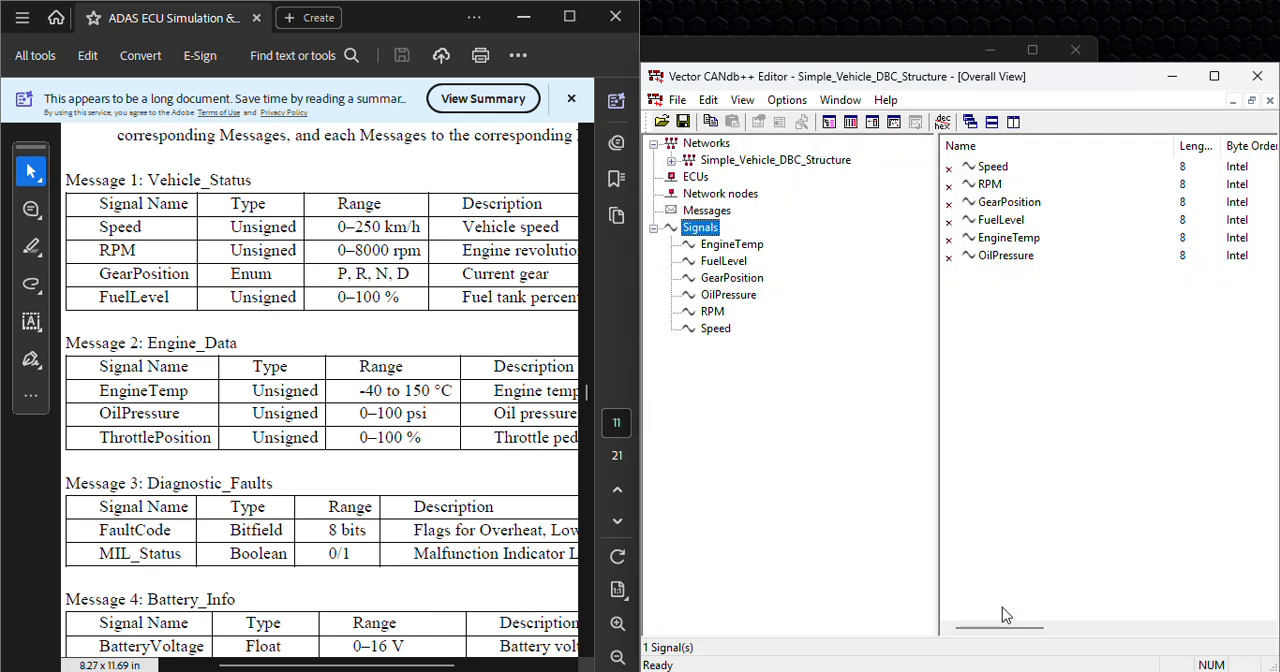
Step: Create another signal named ThrottlePosition
{"action": "right_click", "coordinate": [710, 232]}
{"action": "left_click", "coordinate": [751, 244]}
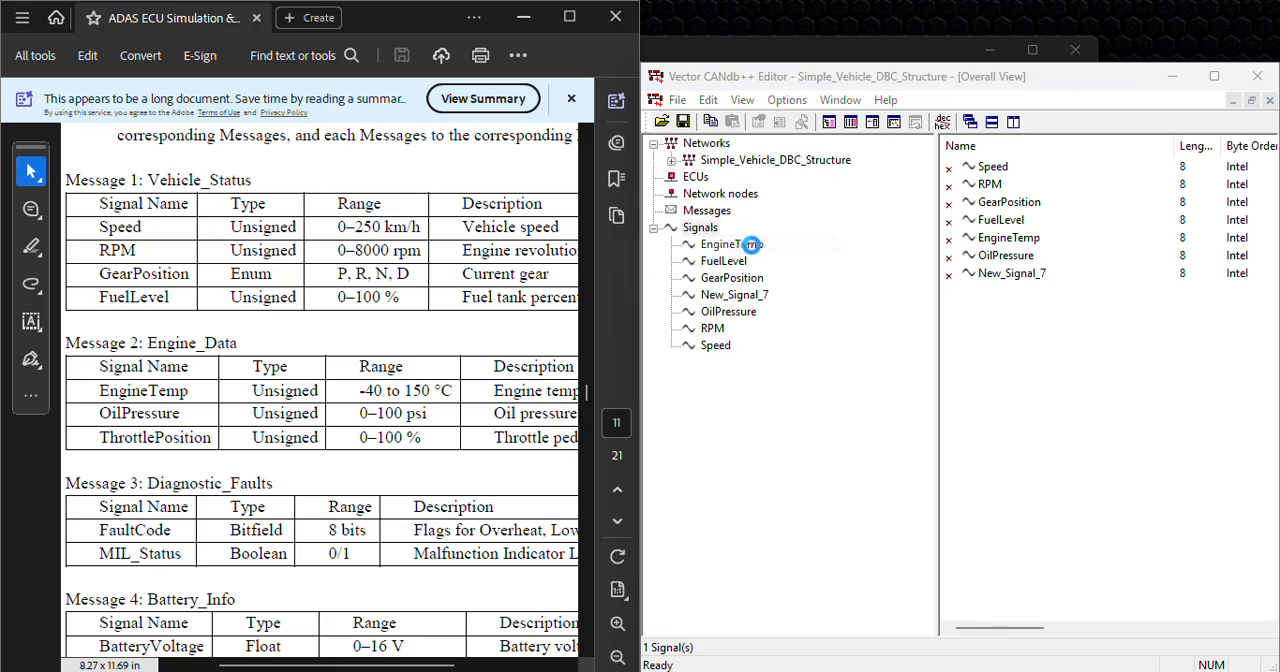
{"action": "left_click_drag", "start_coordinate": [862, 237], "coordinate": [748, 235]}
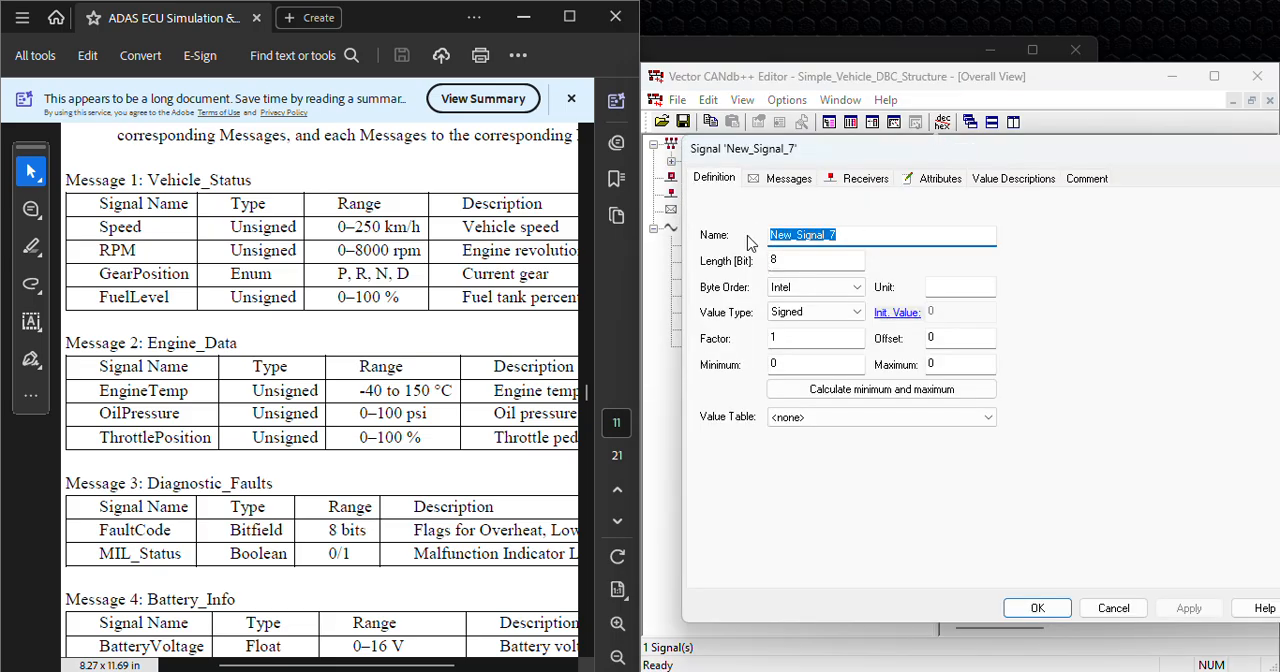
{"action": "type", "text": "ThrottlePosition"}
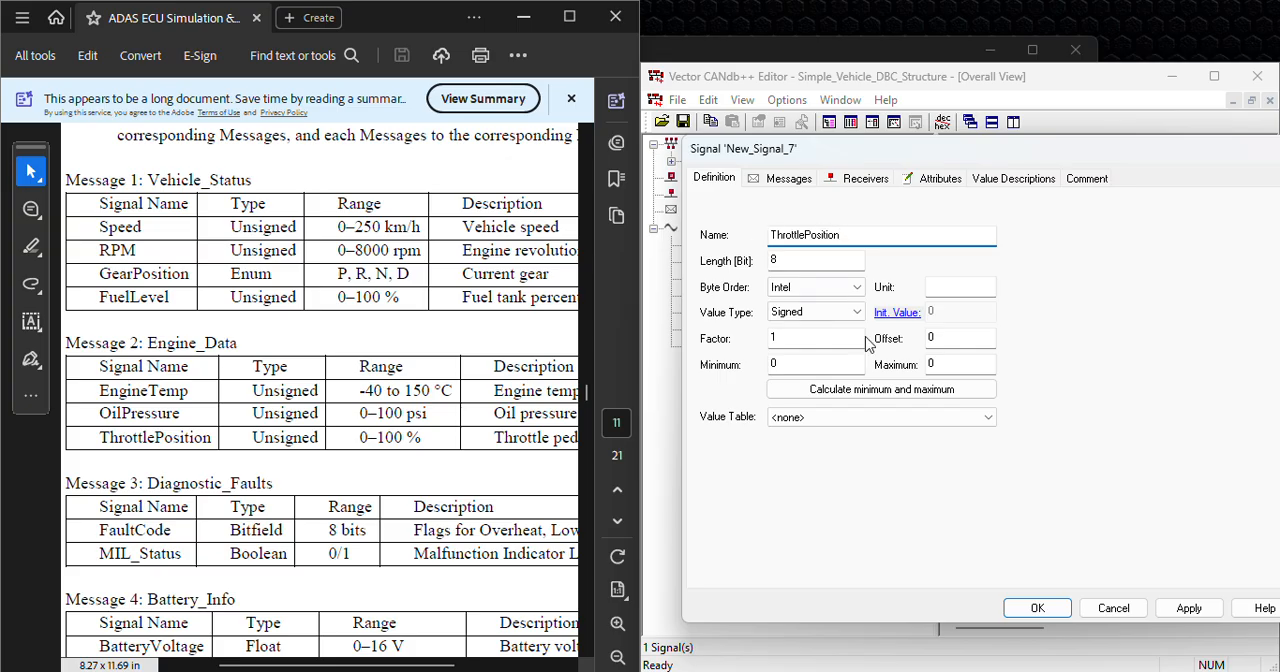
Step: Define the ThrottlePosition signal as Unsigned with a maximum of 100 and the unit %, and save it
{"action": "left_click", "coordinate": [946, 364]}
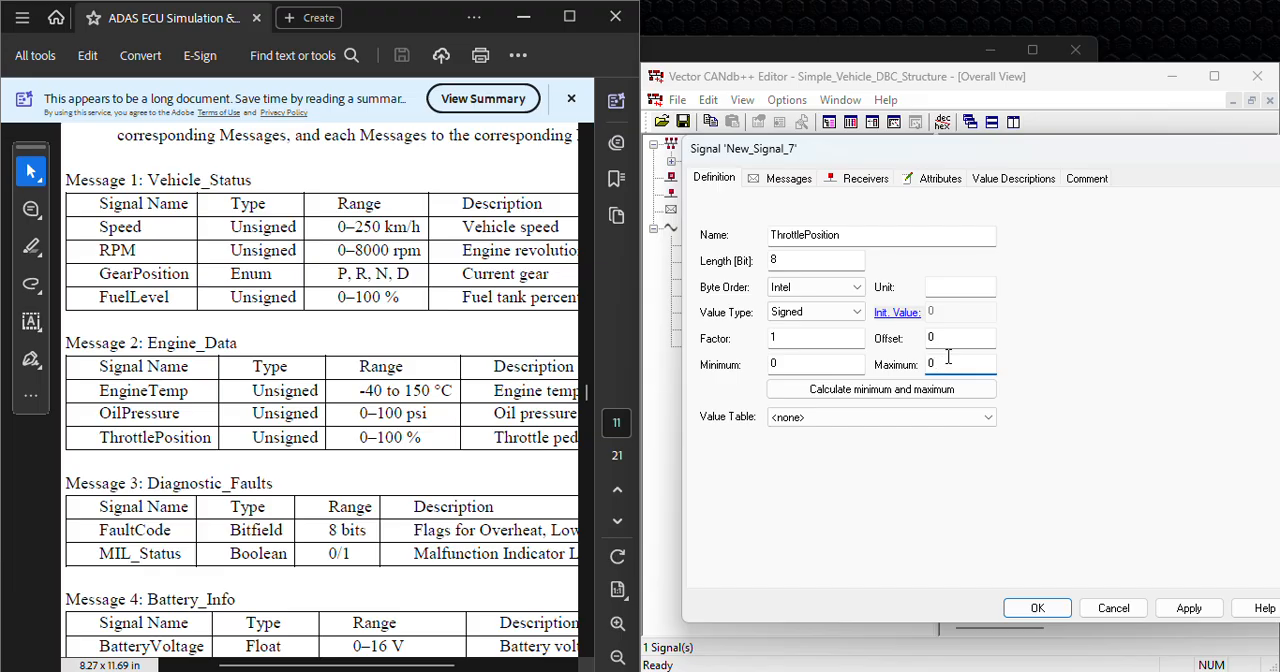
{"action": "key", "text": "BackSpace"}
{"action": "type", "text": "100"}
{"action": "left_click", "coordinate": [946, 288]}
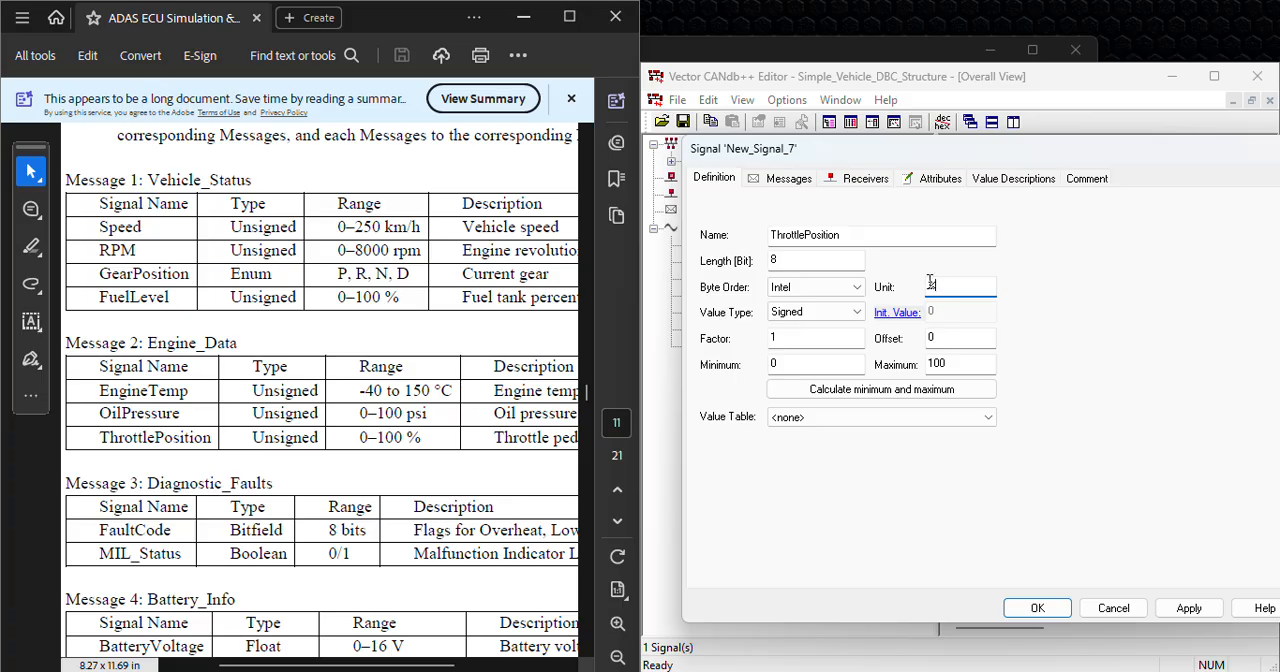
{"action": "type", "text": "%"}
{"action": "left_click", "coordinate": [835, 312]}
{"action": "left_click", "coordinate": [817, 341]}
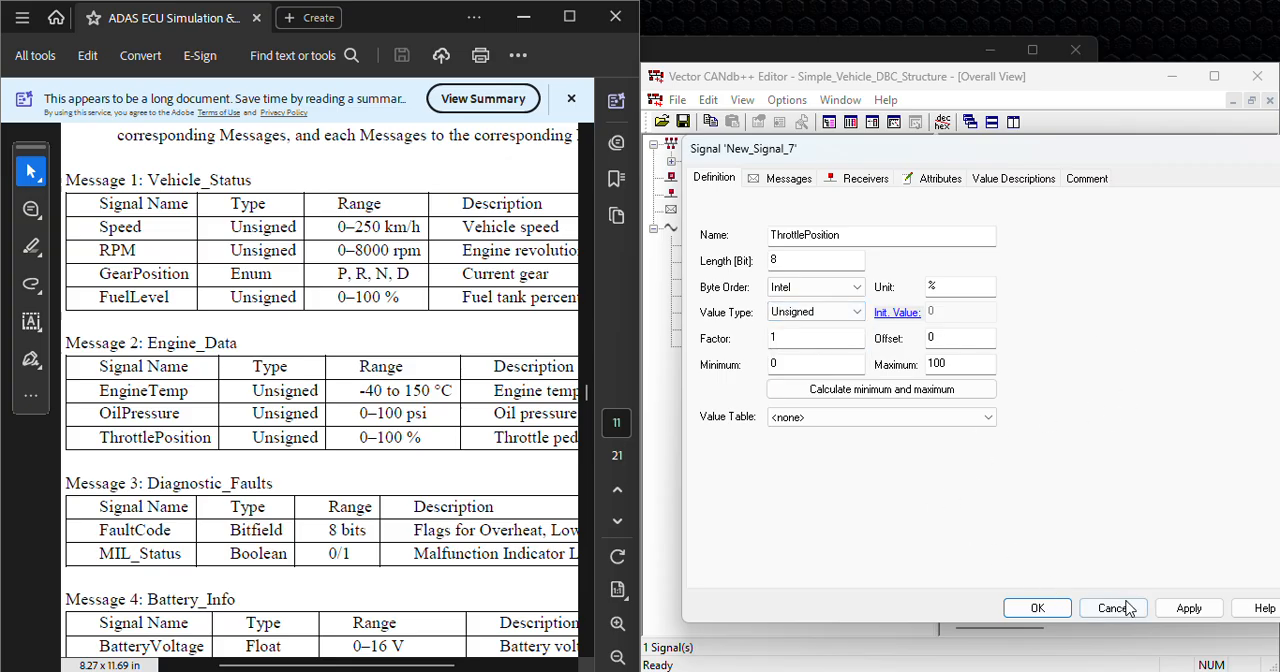
{"action": "left_click", "coordinate": [1025, 608]}
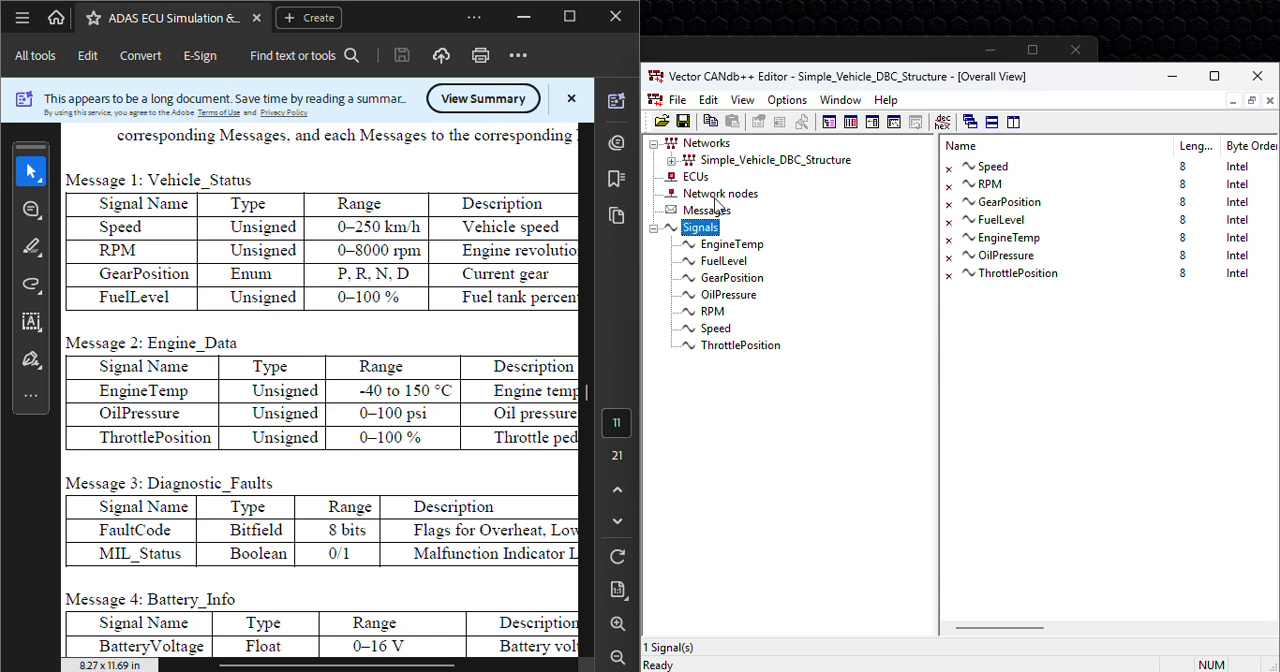
Step: Create a signal named BatteryVoltage from the Battery_Info table and make it Unsigned
{"action": "scroll", "coordinate": [349, 430], "scroll_direction": "down", "scroll_amount": 3}
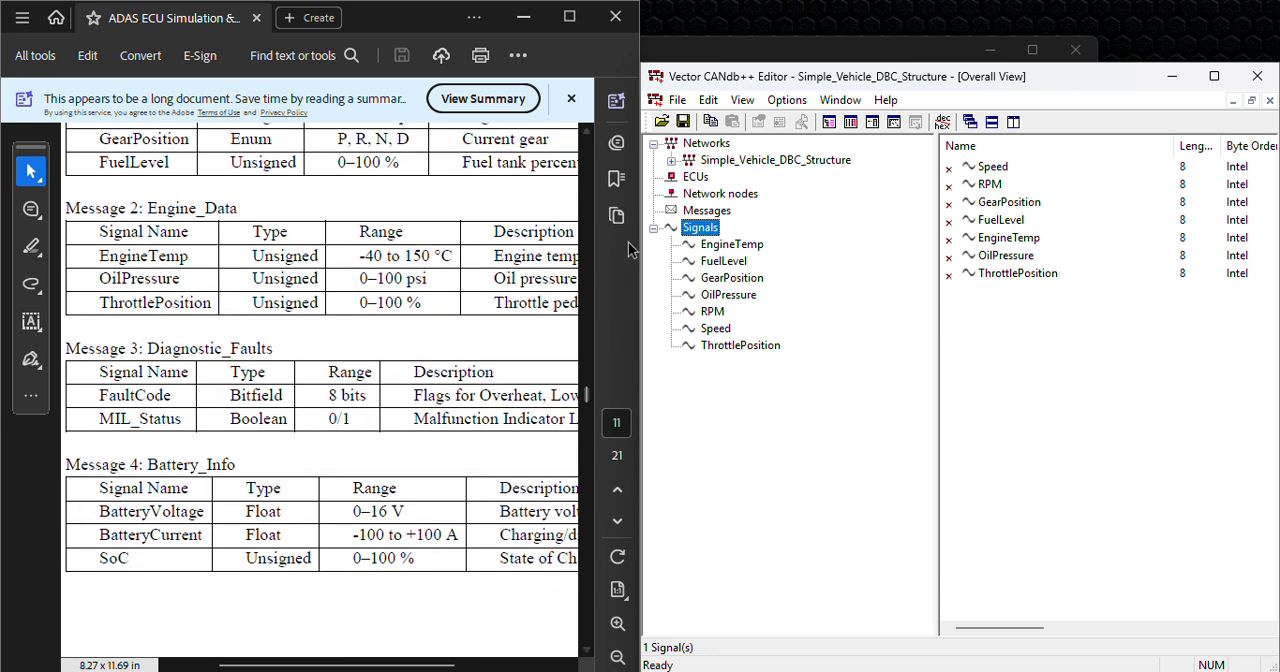
{"action": "right_click", "coordinate": [704, 231]}
{"action": "left_click", "coordinate": [752, 239]}
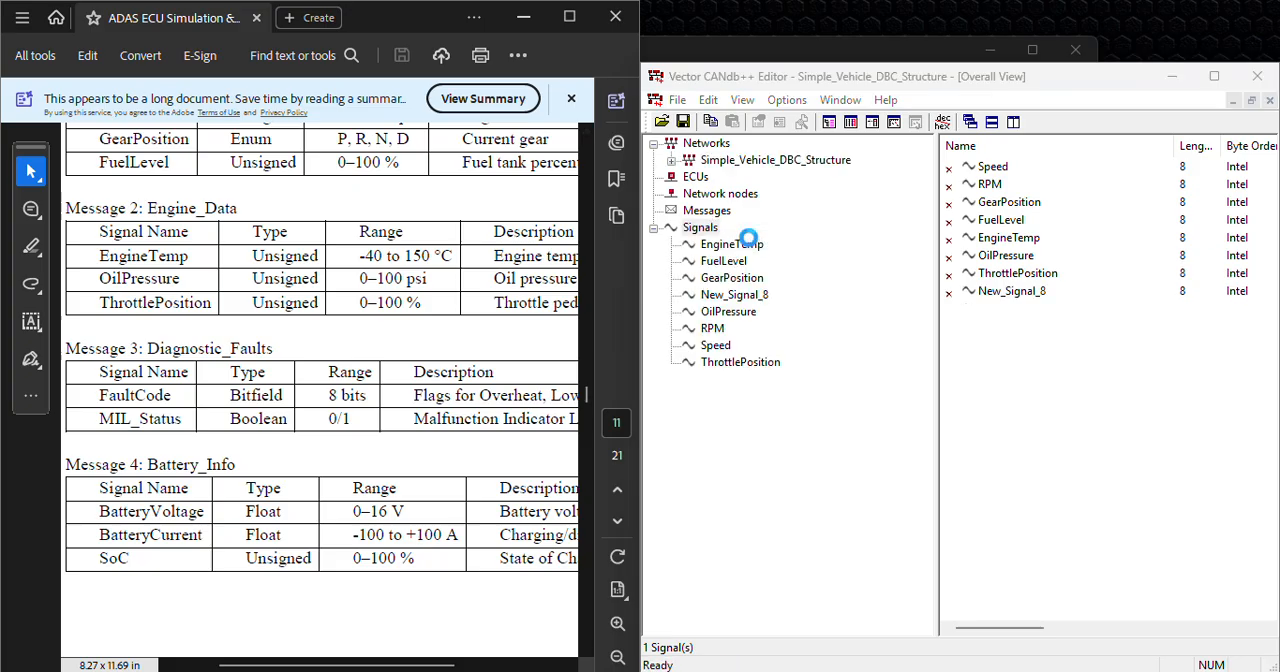
{"action": "left_click_drag", "start_coordinate": [850, 235], "coordinate": [776, 235]}
{"action": "type", "text": "BatteryVoltage"}
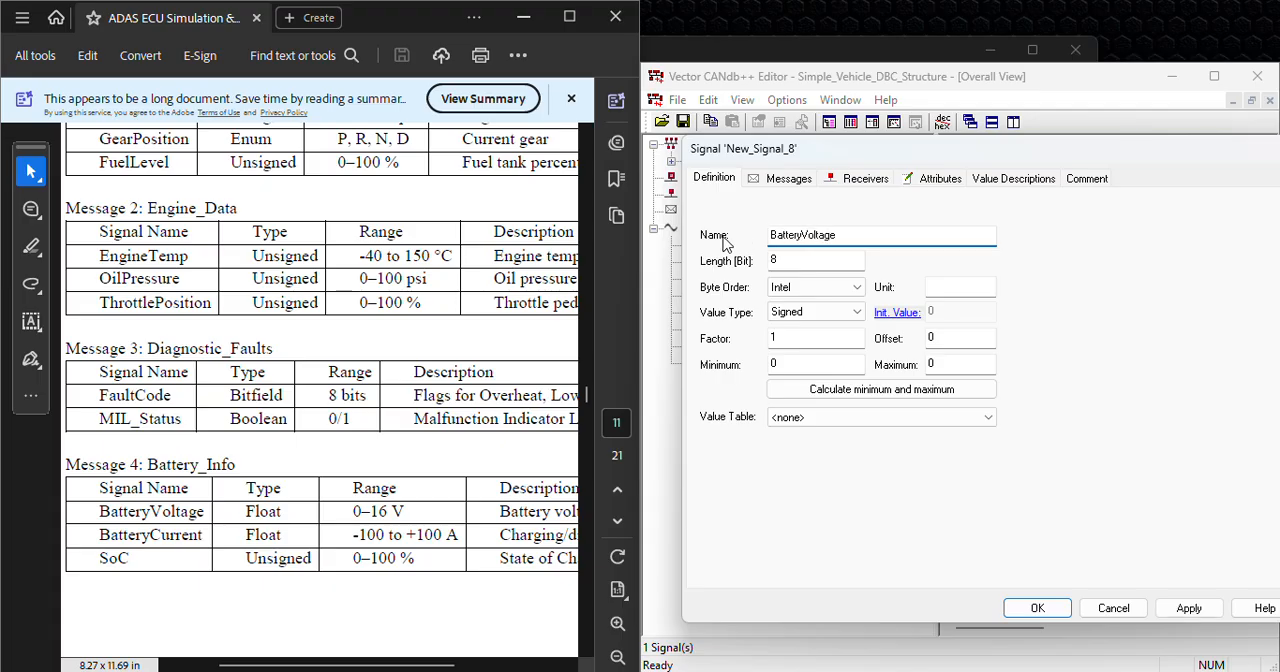
{"action": "left_click", "coordinate": [789, 313]}
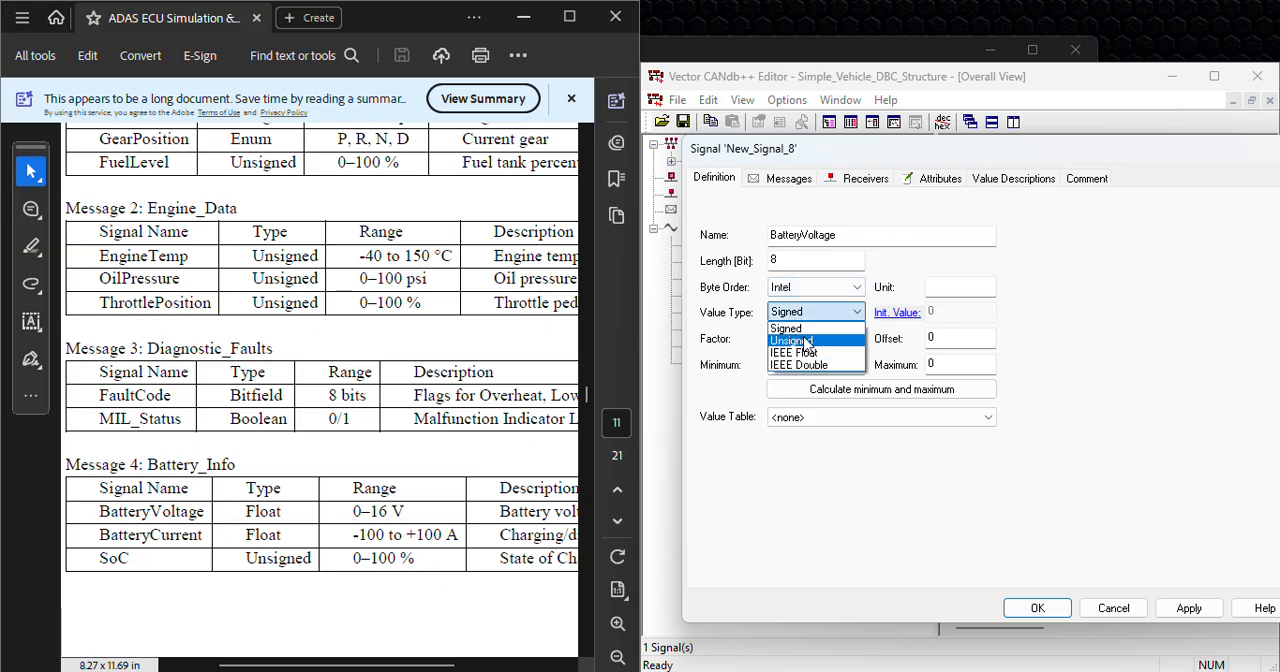
{"action": "left_click", "coordinate": [811, 341]}
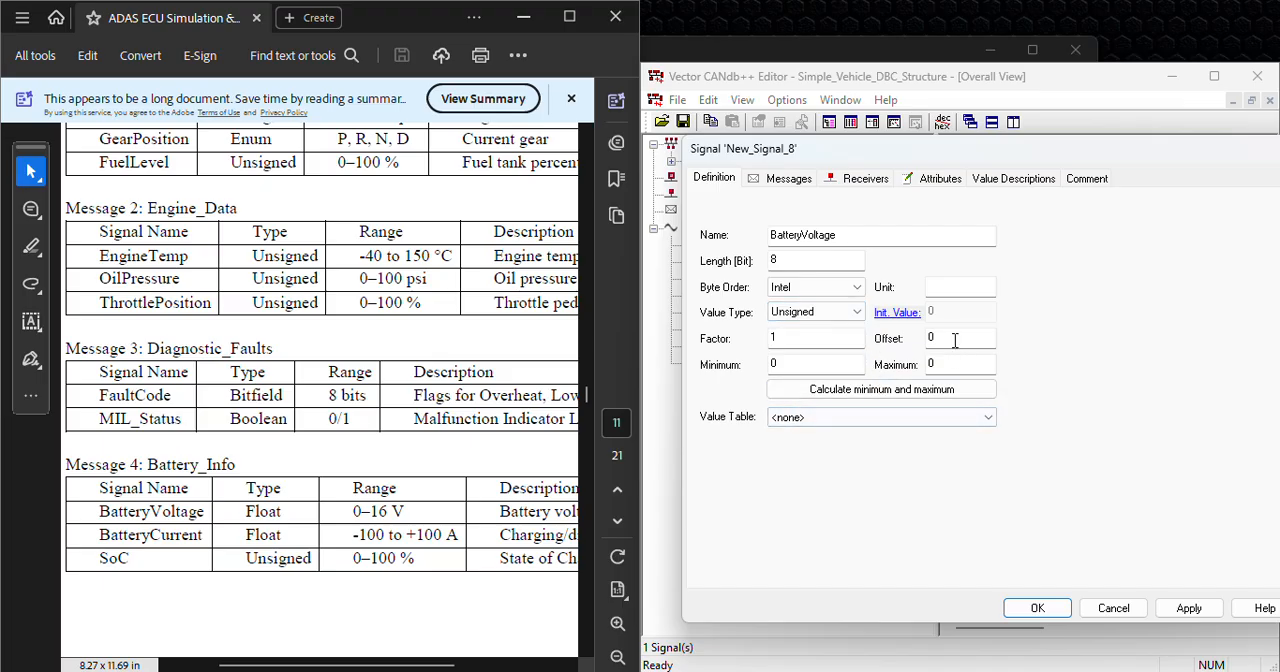
Step: Fill in the BatteryVoltage signal's unit and maximum from the listed 0–16 V range, and save it
{"action": "left_click", "coordinate": [952, 287]}
{"action": "left_click", "coordinate": [946, 366]}
{"action": "key", "text": "BackSpace"}
{"action": "type", "text": "14"}
{"action": "left_click", "coordinate": [1192, 613]}
{"action": "left_click", "coordinate": [1057, 610]}
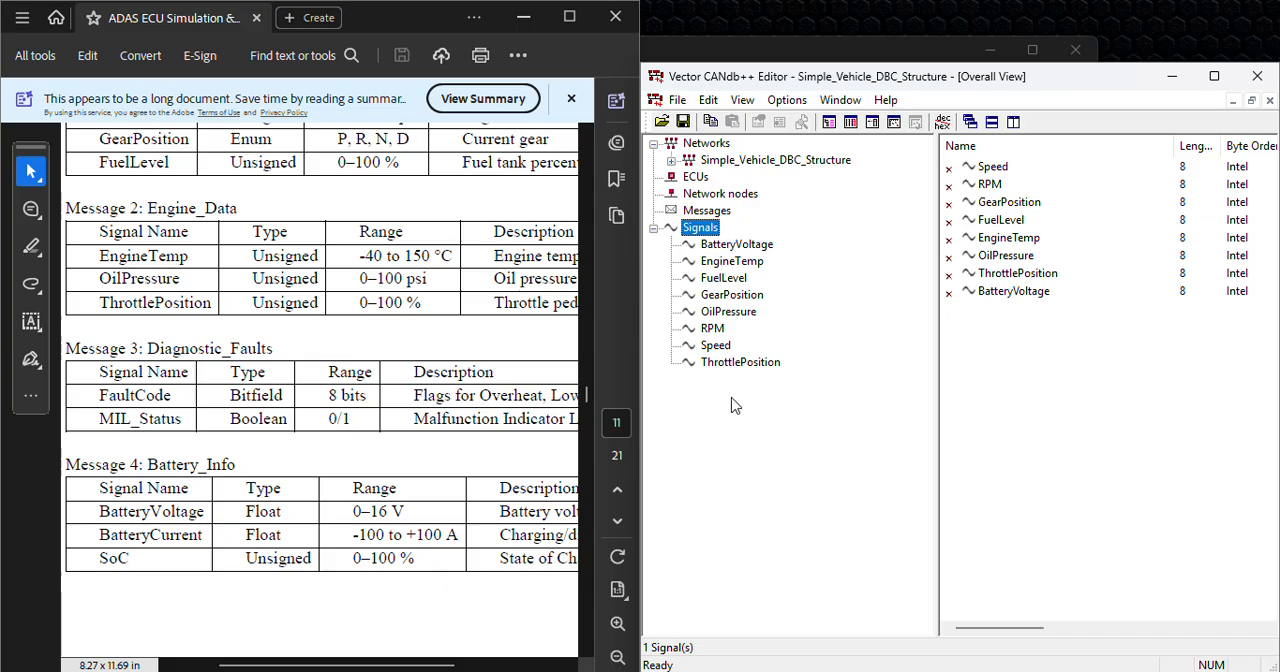
Step: Create a new CAN Standard message named Vehicle_Status with the ID 0x100
{"action": "left_click", "coordinate": [716, 212]}
{"action": "right_click", "coordinate": [716, 212]}
{"action": "left_click", "coordinate": [763, 220]}
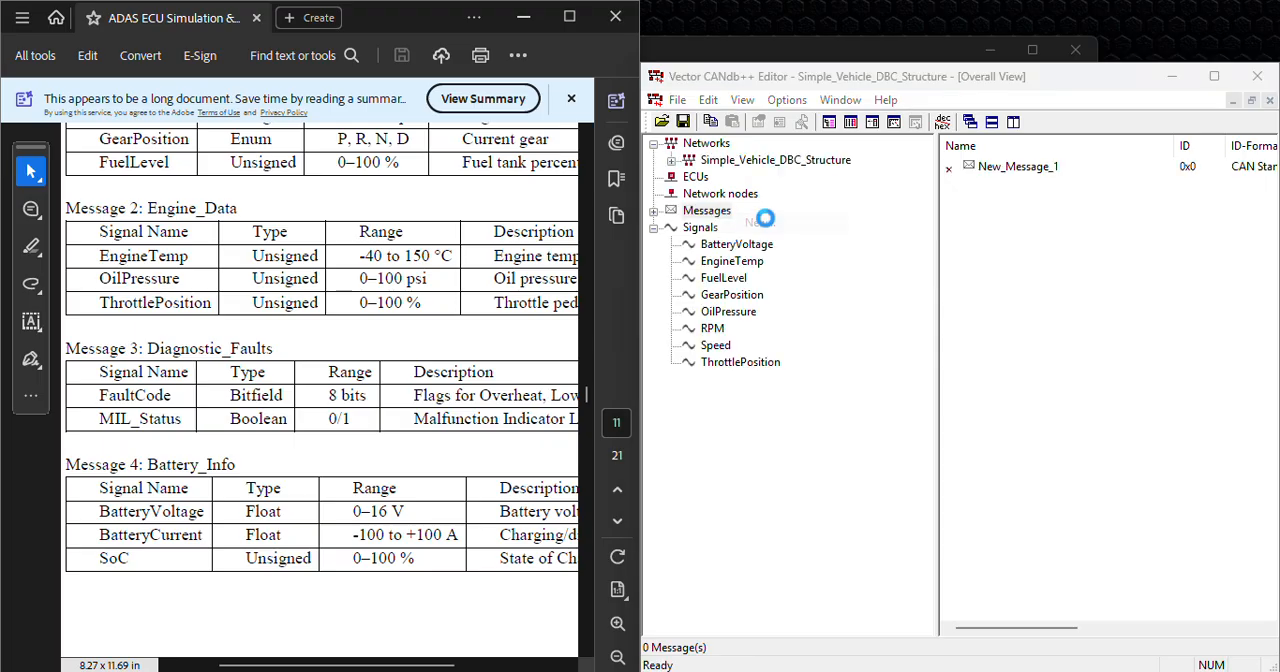
{"action": "left_click_drag", "start_coordinate": [858, 215], "coordinate": [764, 220]}
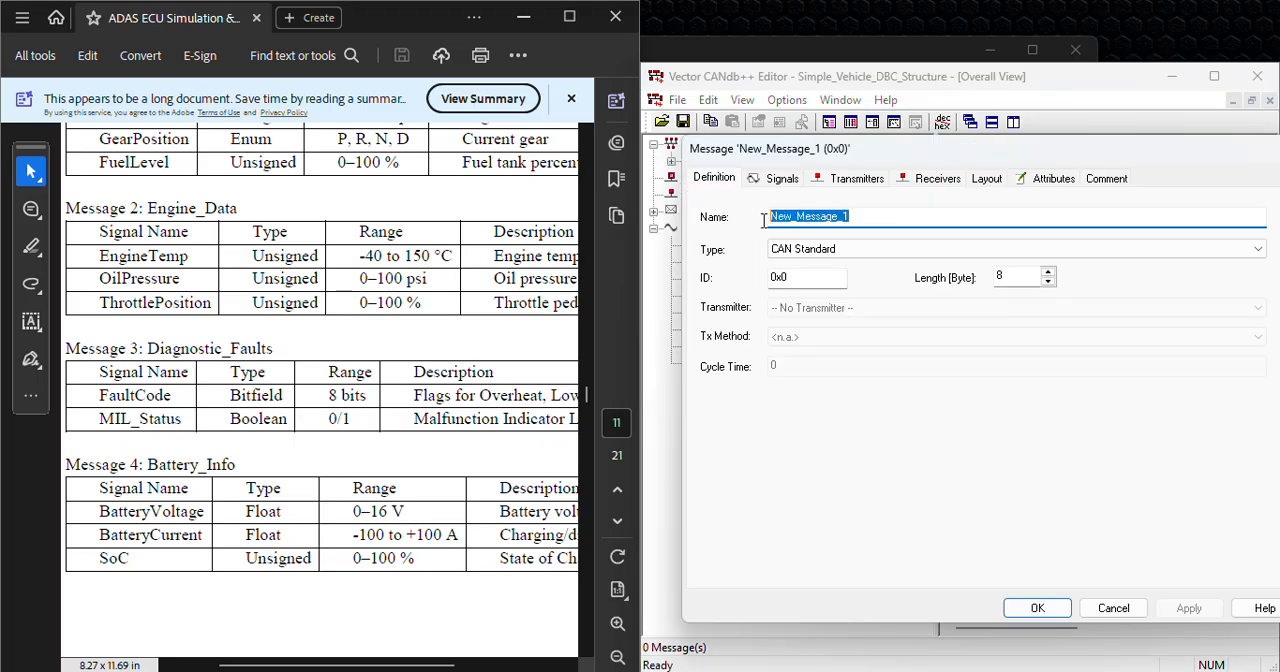
{"action": "scroll", "coordinate": [322, 229], "scroll_direction": "up", "scroll_amount": 2}
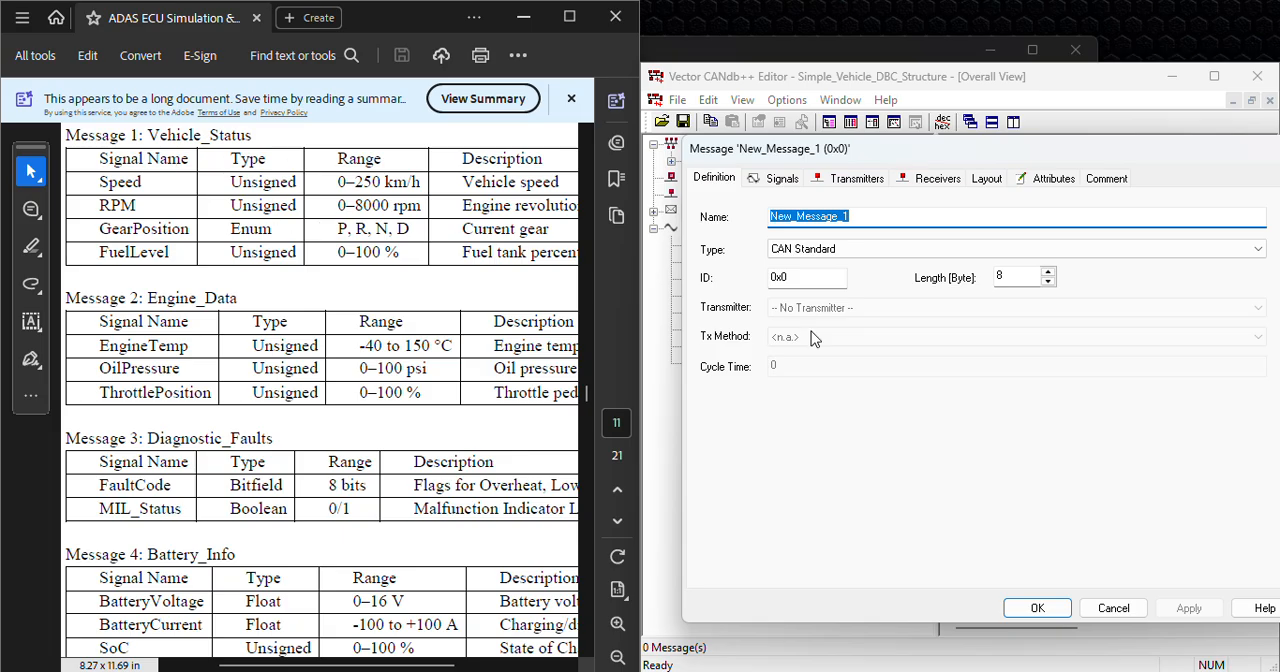
{"action": "type", "text": "Vehicle_Status"}
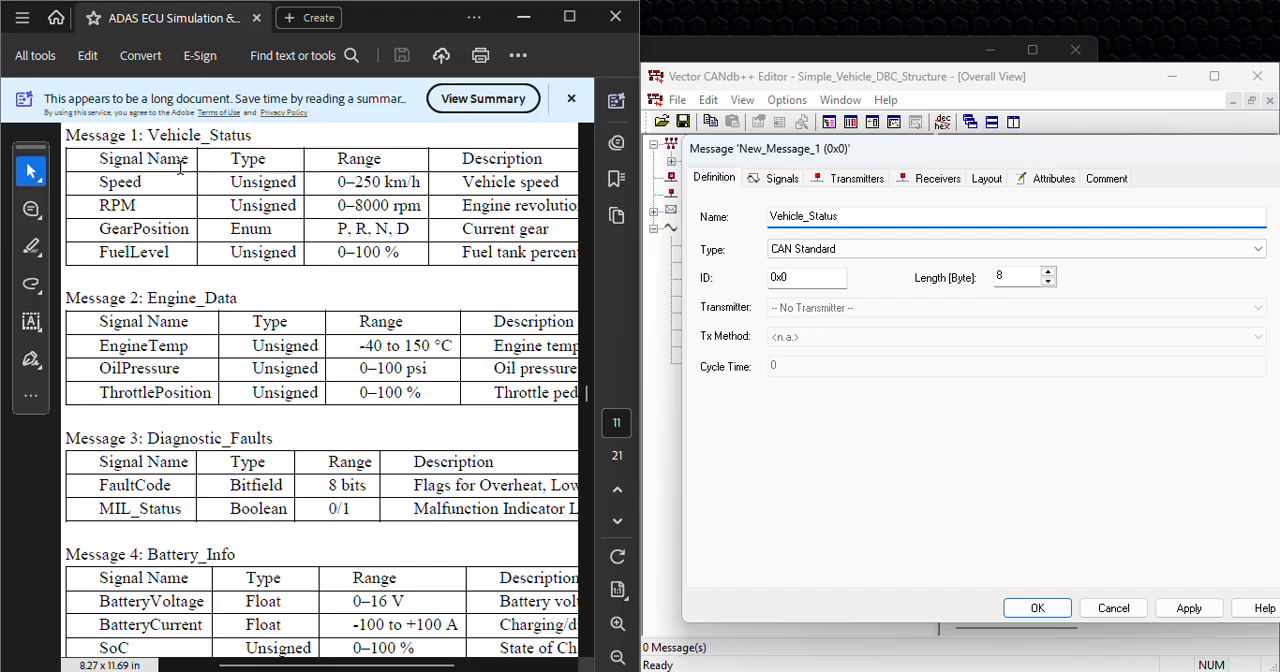
{"action": "left_click", "coordinate": [810, 277]}
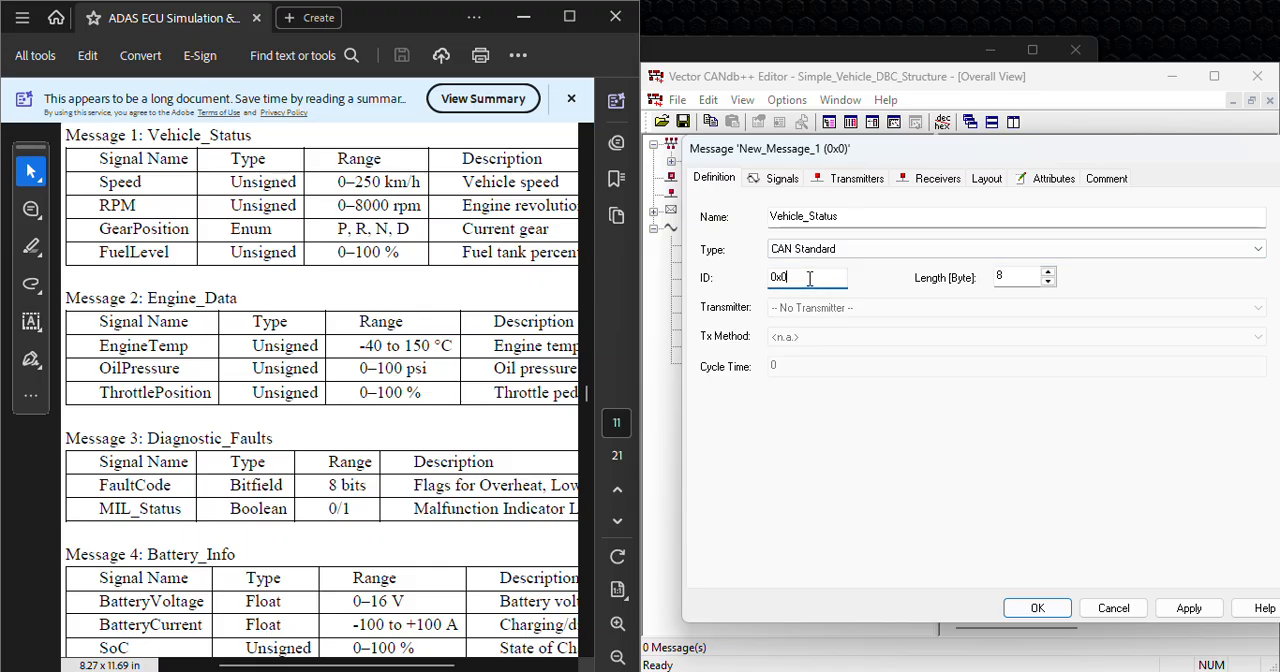
{"action": "key", "text": "BackSpace"}
{"action": "type", "text": "100"}
Step: Add the signals Speed, RPM, GearPosition and FuelLevel to the Vehicle_Status message
{"action": "left_click", "coordinate": [782, 179]}
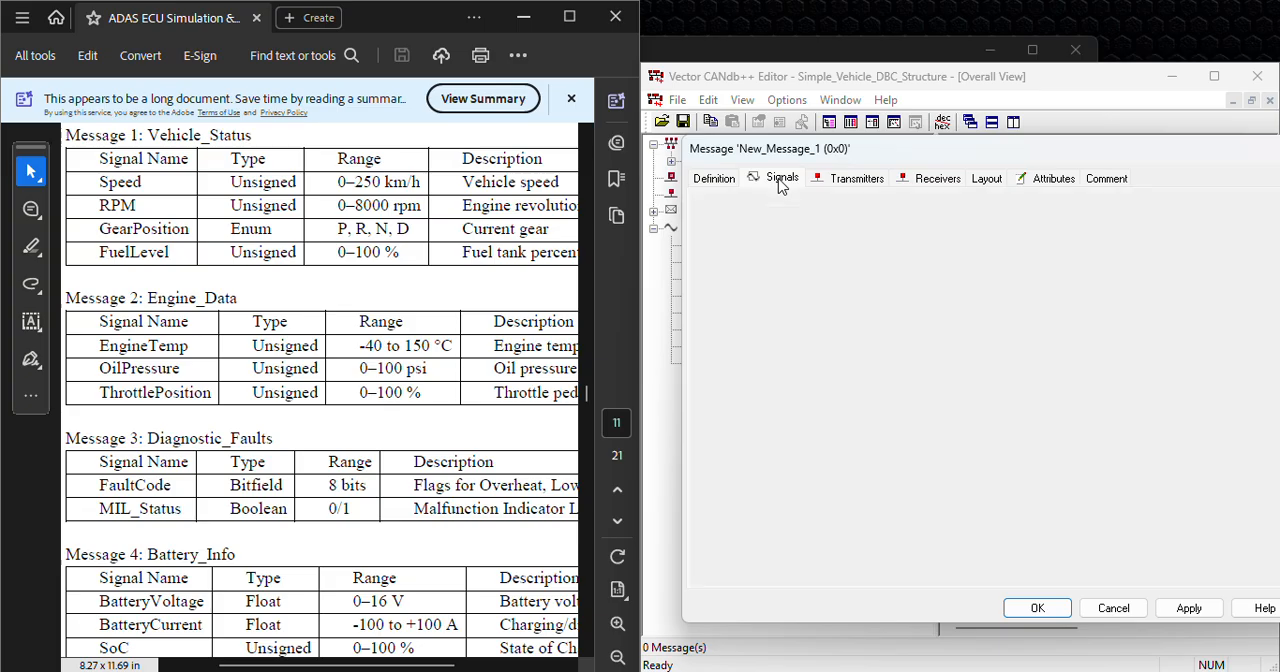
{"action": "left_click", "coordinate": [737, 565]}
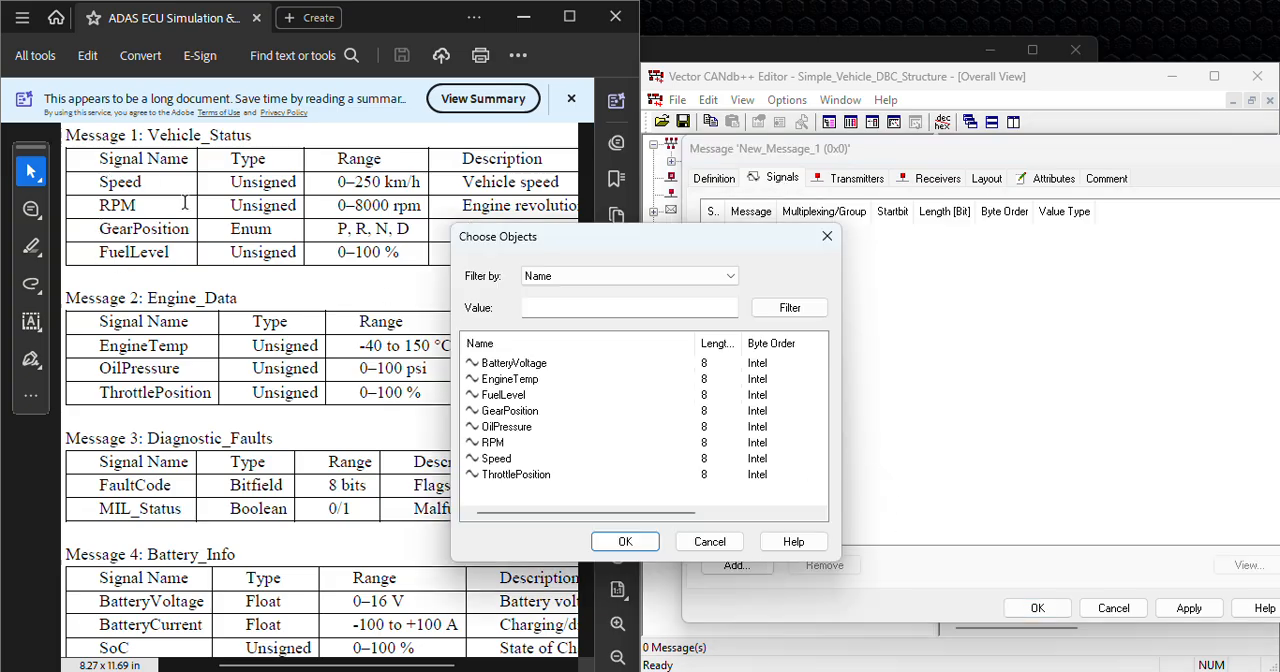
{"action": "left_click", "coordinate": [515, 460]}
{"action": "left_click", "coordinate": [507, 445]}
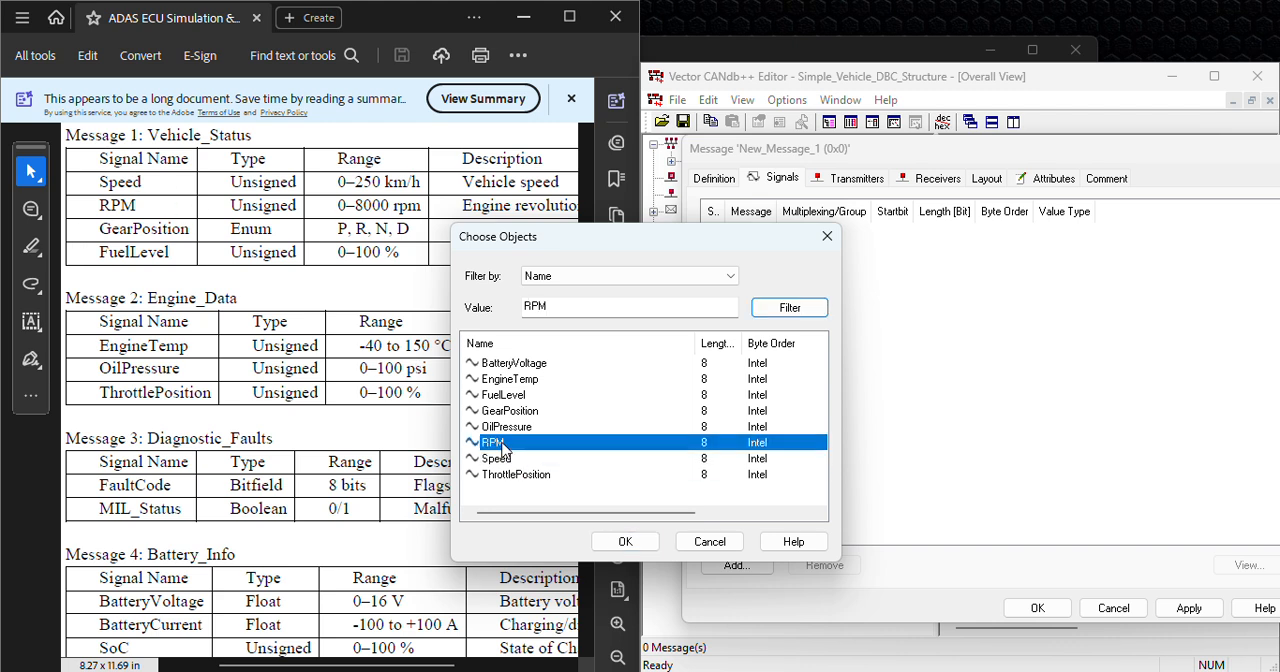
{"action": "left_click", "coordinate": [515, 412]}
{"action": "left_click", "coordinate": [516, 396]}
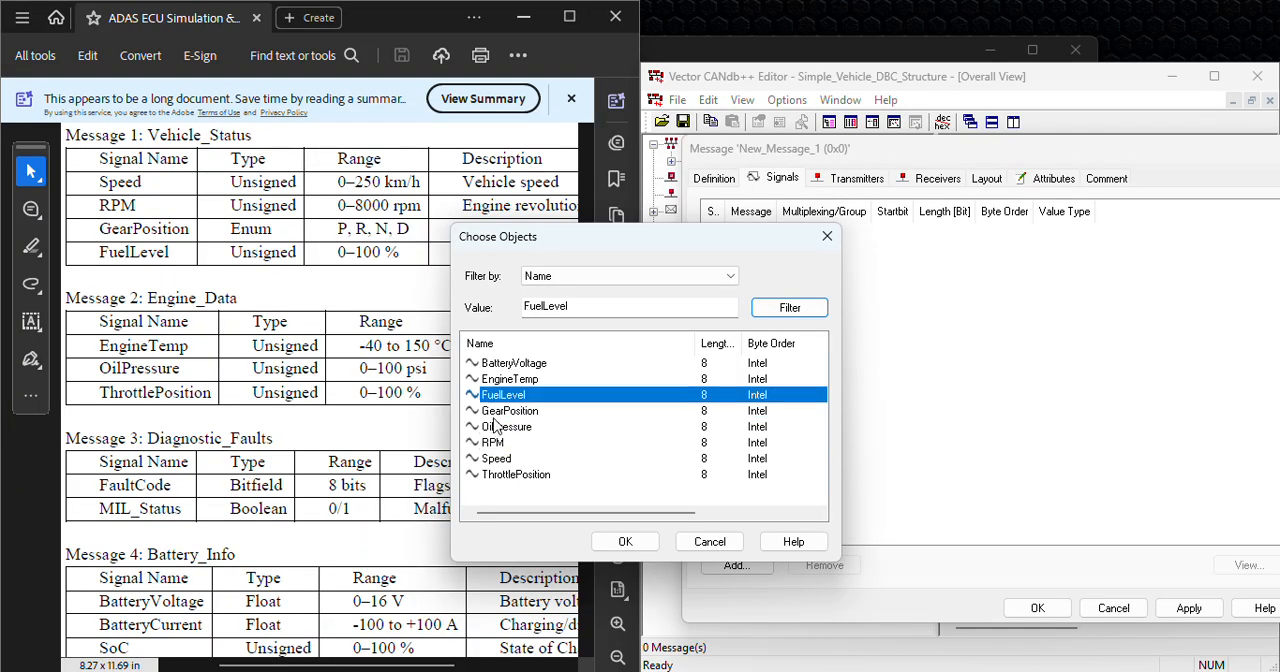
{"action": "left_click", "coordinate": [516, 411], "text": "ctrl"}
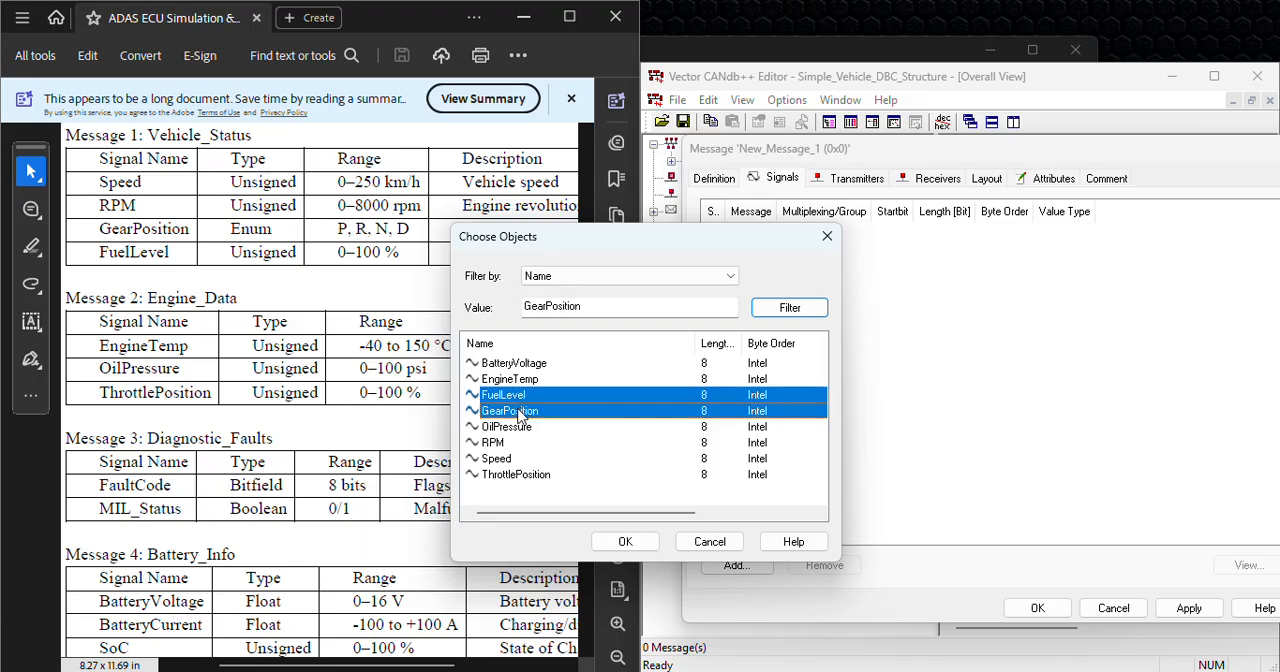
{"action": "left_click", "coordinate": [516, 443], "text": "ctrl"}
{"action": "left_click", "coordinate": [514, 459], "text": "ctrl"}
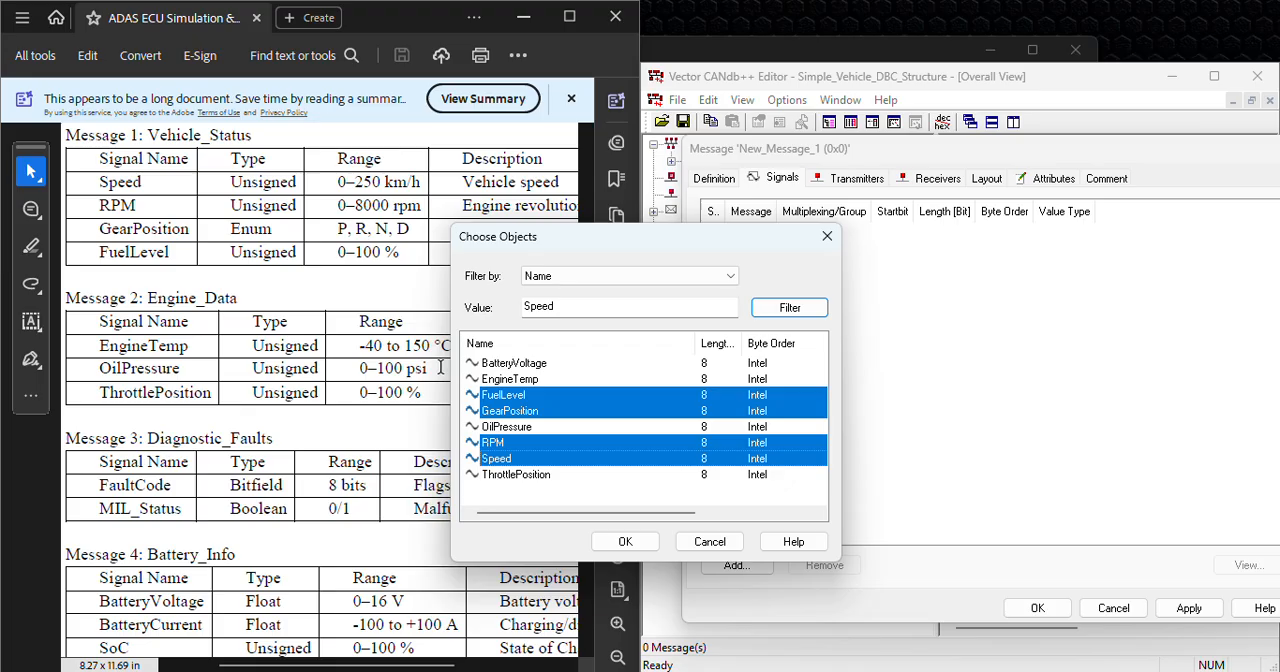
{"action": "left_click", "coordinate": [627, 544]}
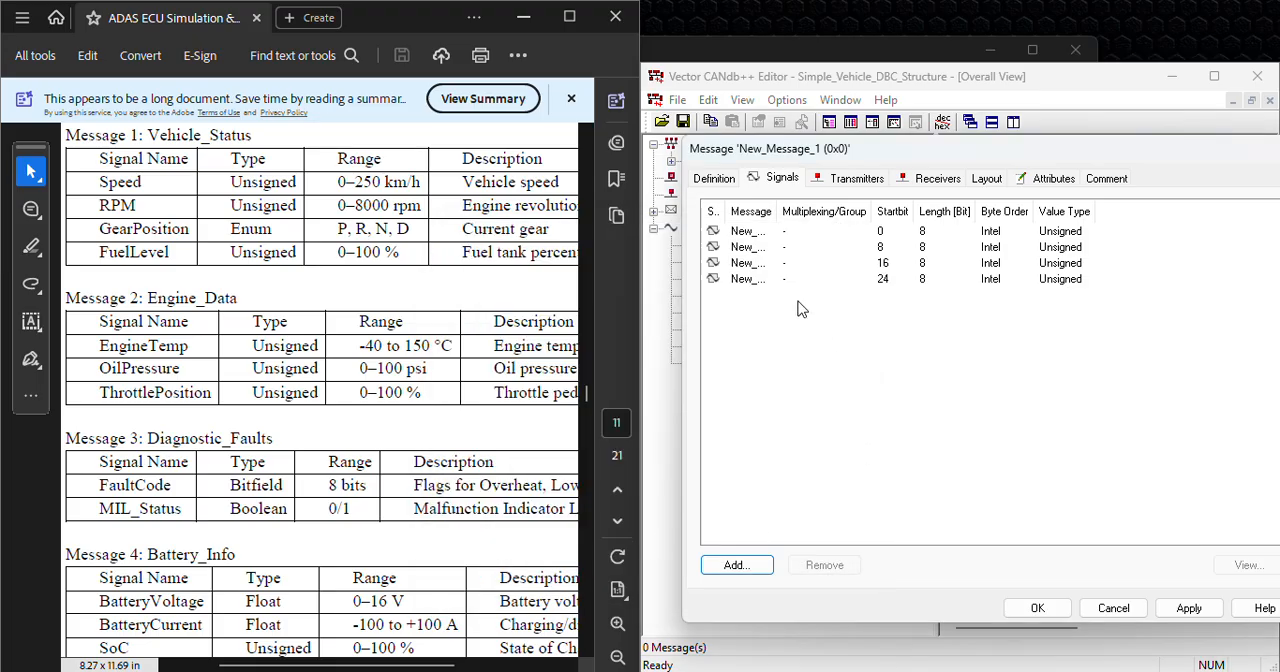
Step: Fit the Signal and Message columns to their contents and apply the Vehicle_Status message definition
{"action": "double_click", "coordinate": [727, 211]}
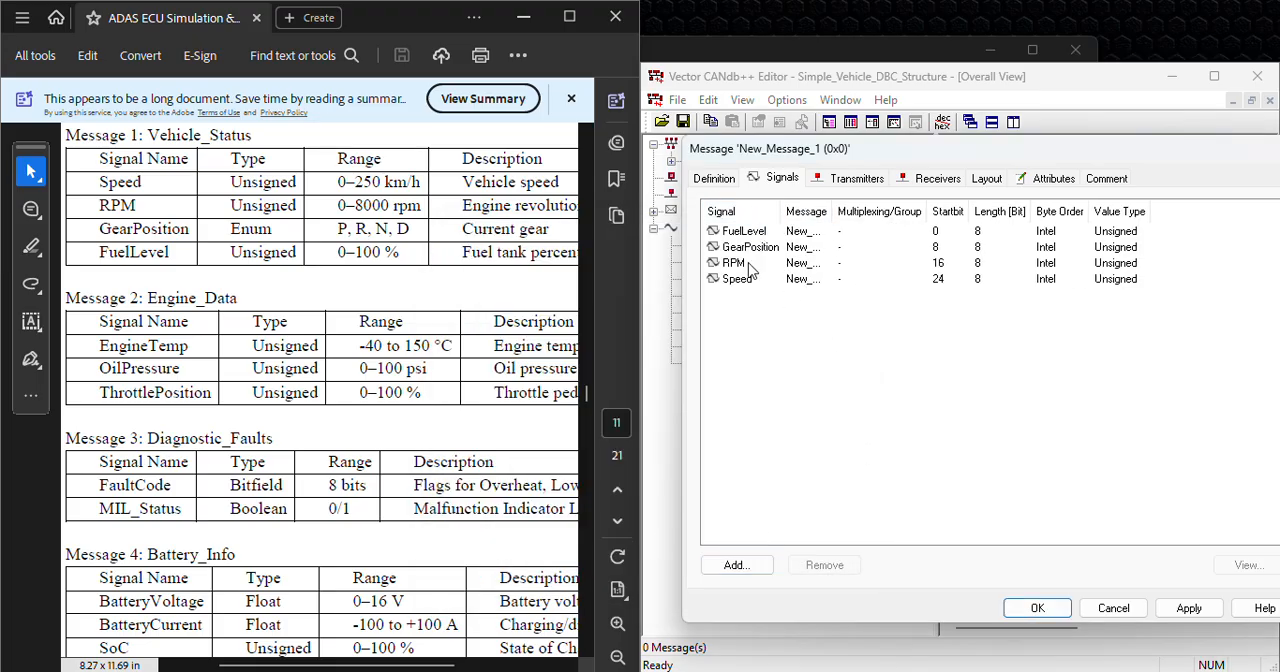
{"action": "double_click", "coordinate": [833, 211]}
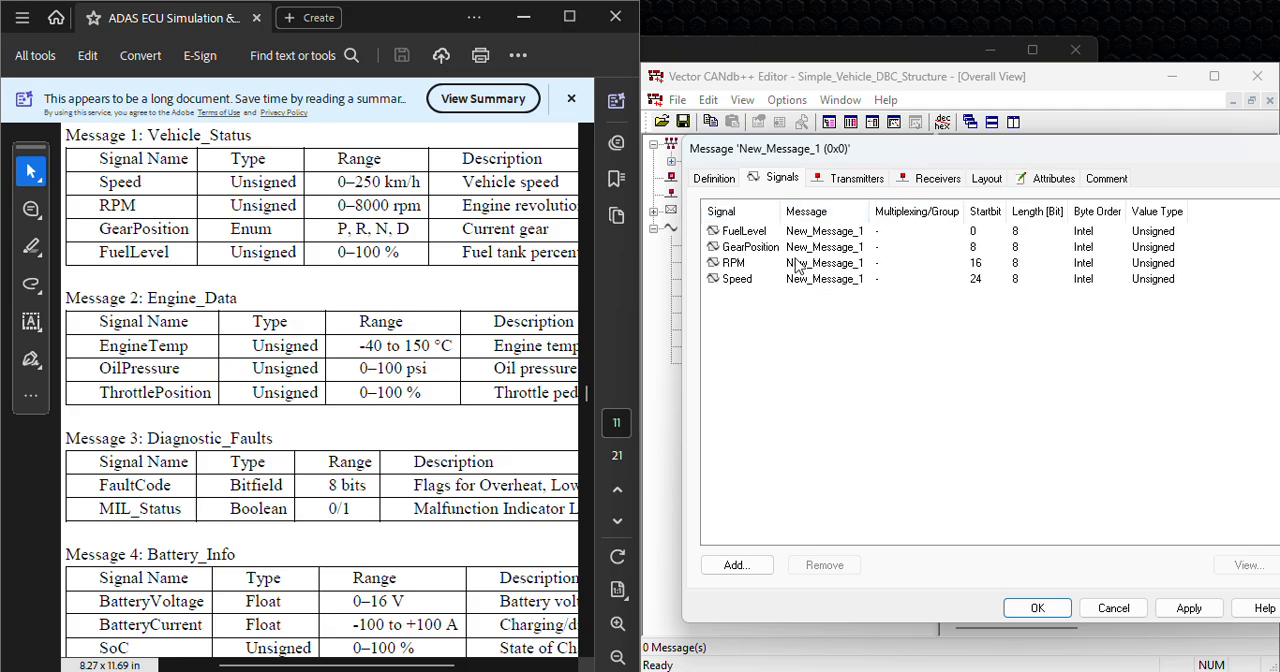
{"action": "left_click", "coordinate": [718, 180]}
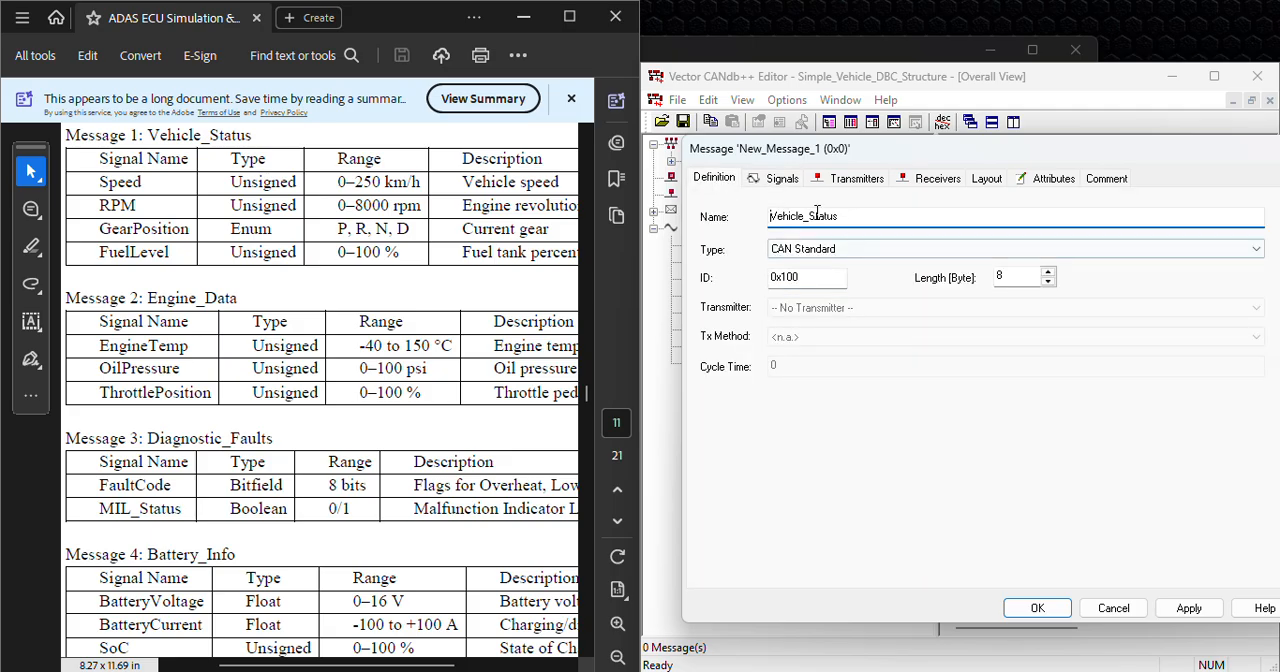
{"action": "left_click", "coordinate": [1189, 608]}
Step: Dismiss the incoming-call notification, and save and close the Vehicle_Status message after reviewing its signals
{"action": "left_click", "coordinate": [1045, 461]}
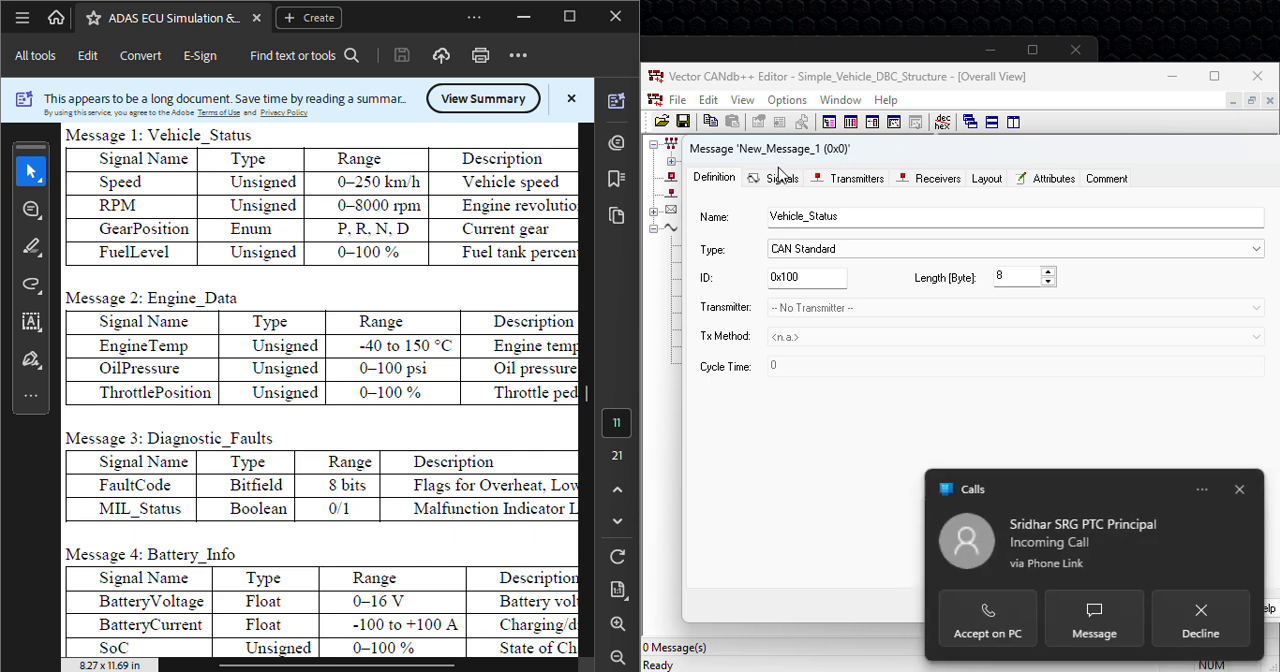
{"action": "left_click", "coordinate": [1240, 490]}
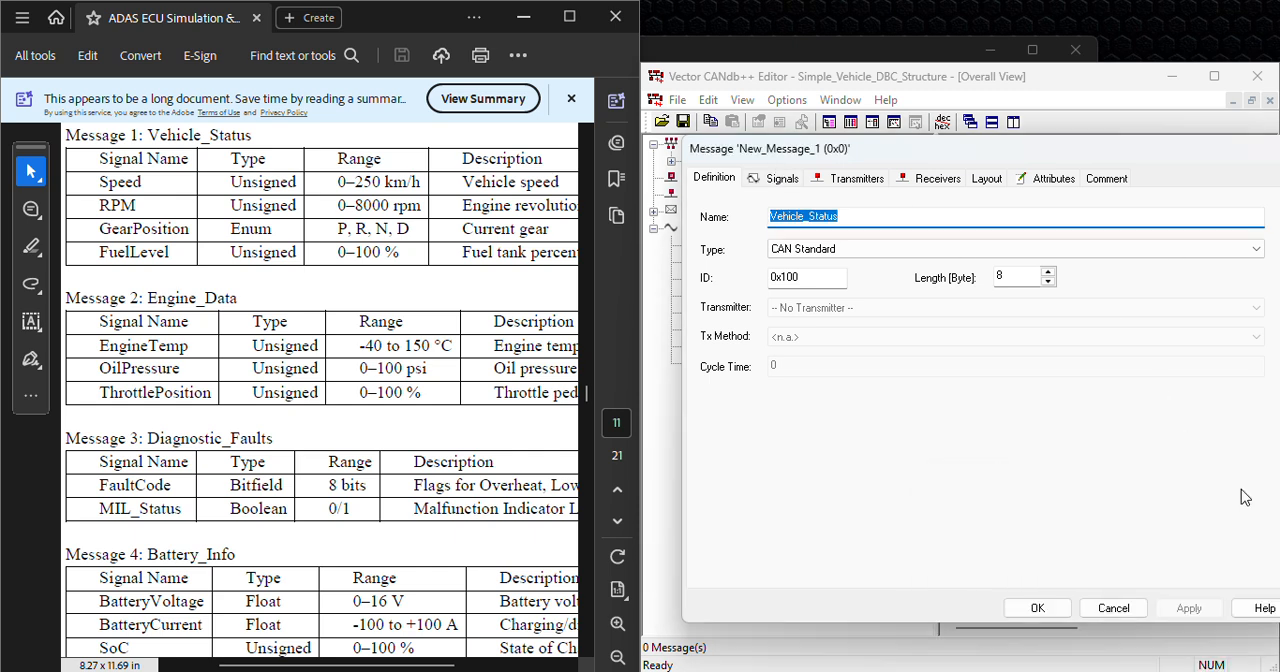
{"action": "left_click", "coordinate": [781, 179]}
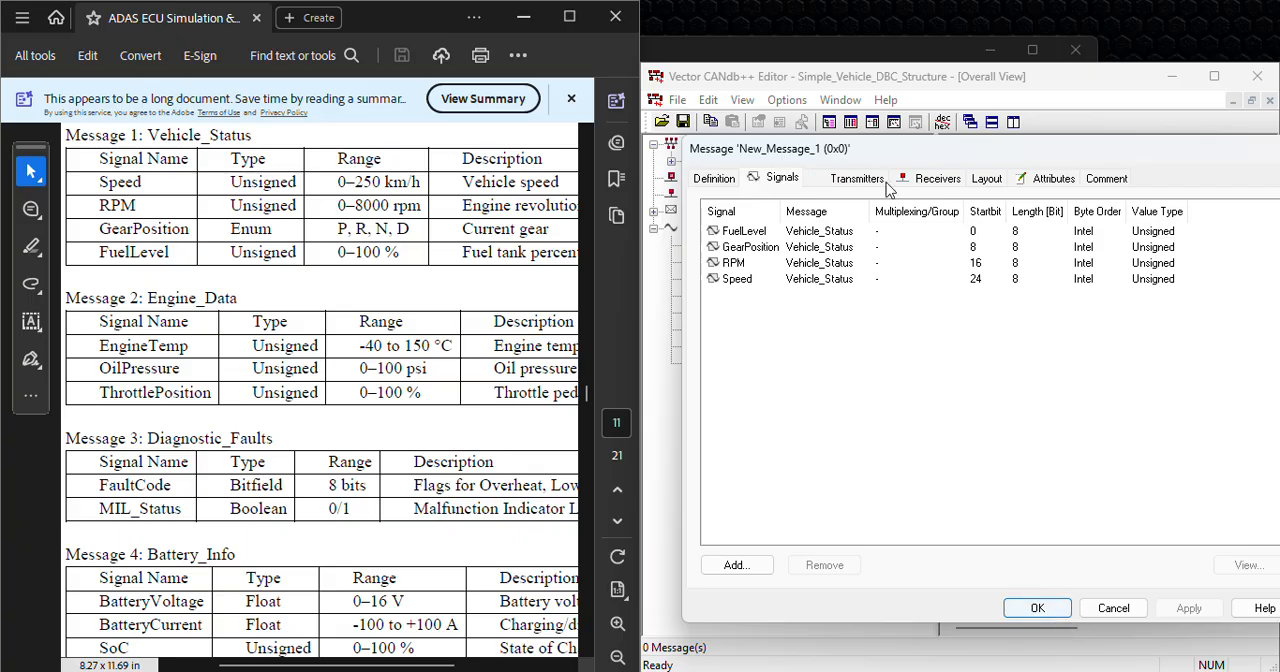
{"action": "left_click", "coordinate": [721, 184]}
{"action": "left_click", "coordinate": [782, 179]}
{"action": "left_click", "coordinate": [716, 180]}
{"action": "left_click", "coordinate": [1037, 608]}
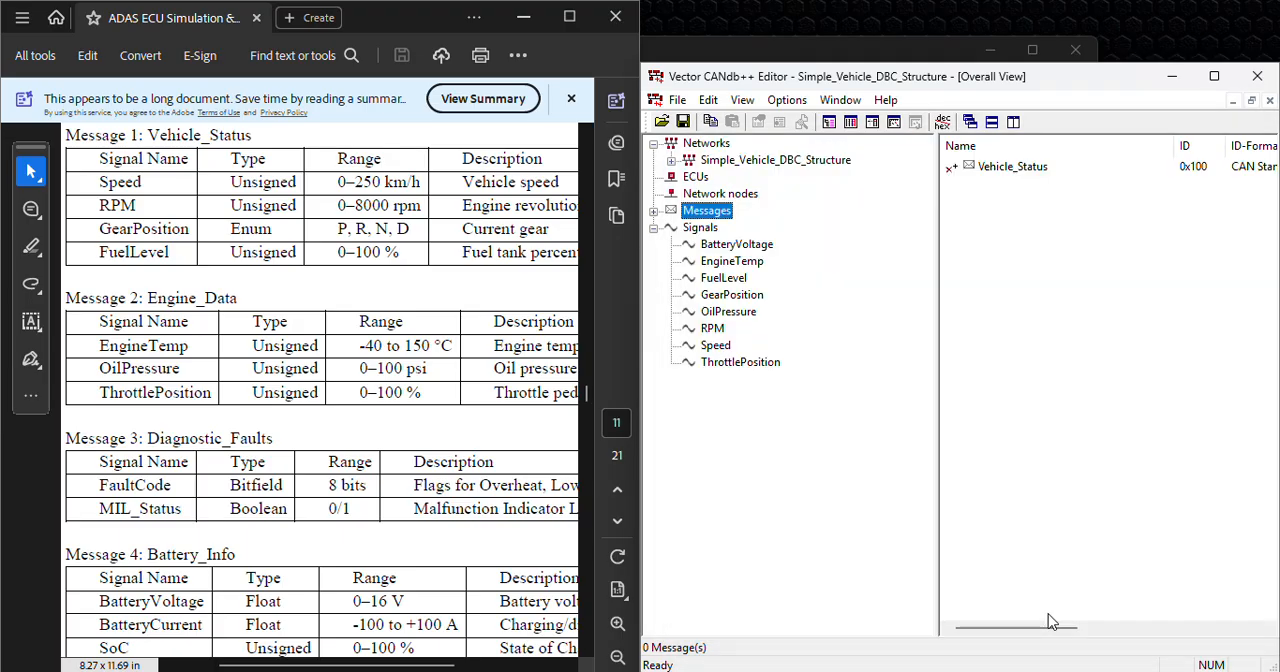
Step: Expand the Vehicle_Status message in the overview tree and view its assigned signals
{"action": "left_click", "coordinate": [653, 212]}
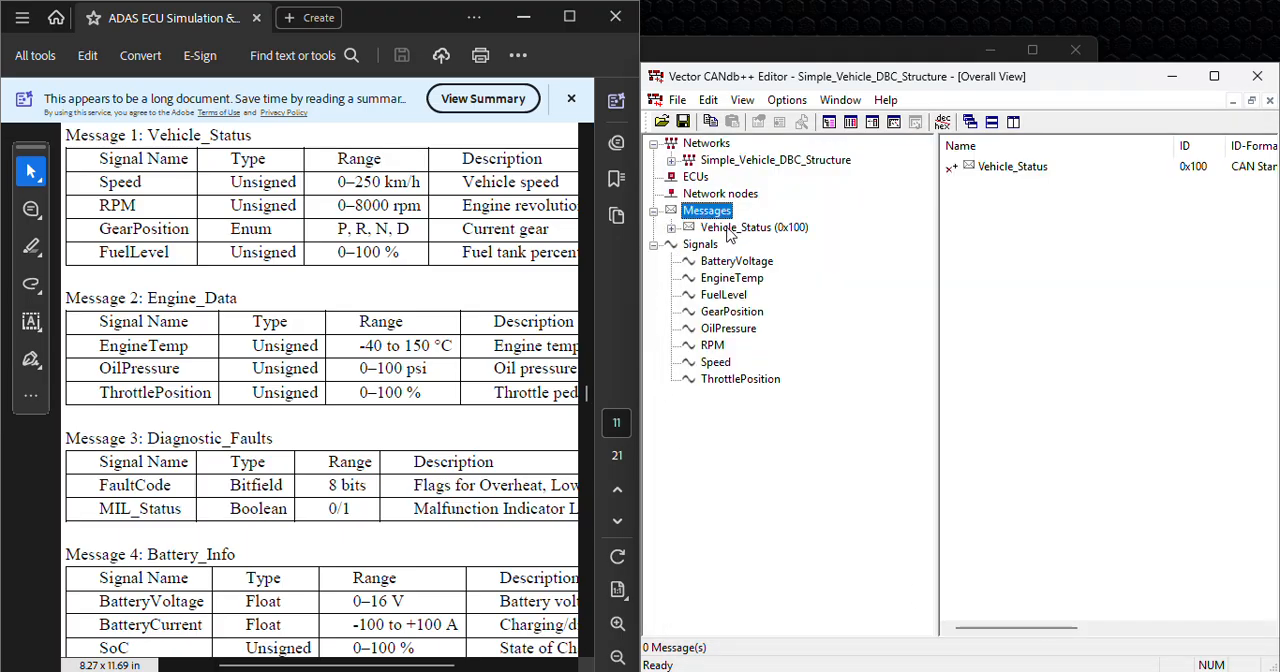
{"action": "left_click", "coordinate": [671, 227]}
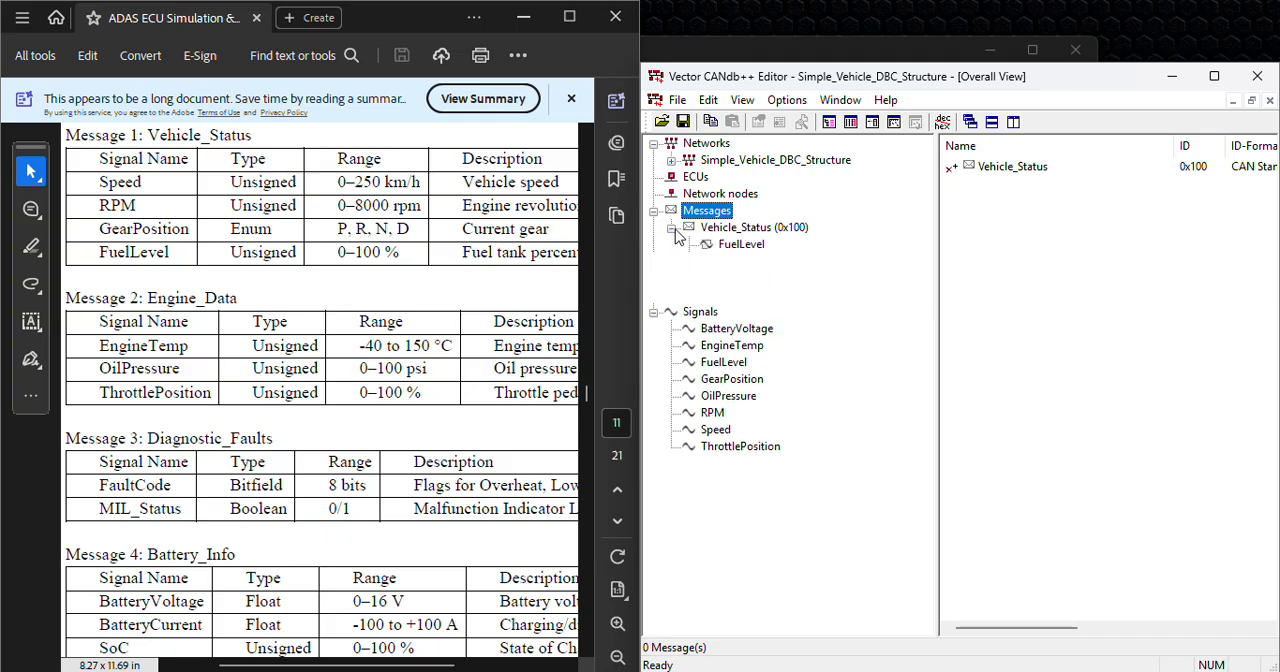
{"action": "left_click", "coordinate": [745, 228]}
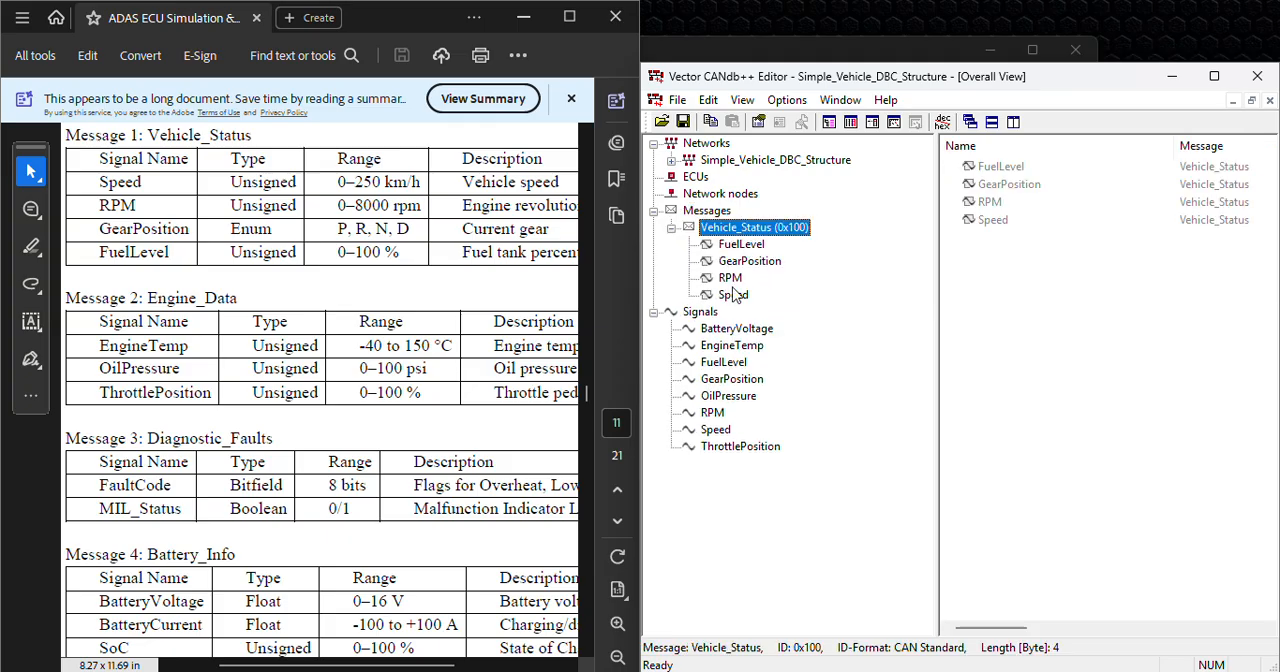
Step: Create a second CAN Standard message named Engine_Data with the ID 0x110
{"action": "left_click", "coordinate": [710, 211]}
{"action": "right_click", "coordinate": [716, 211]}
{"action": "left_click", "coordinate": [762, 222]}
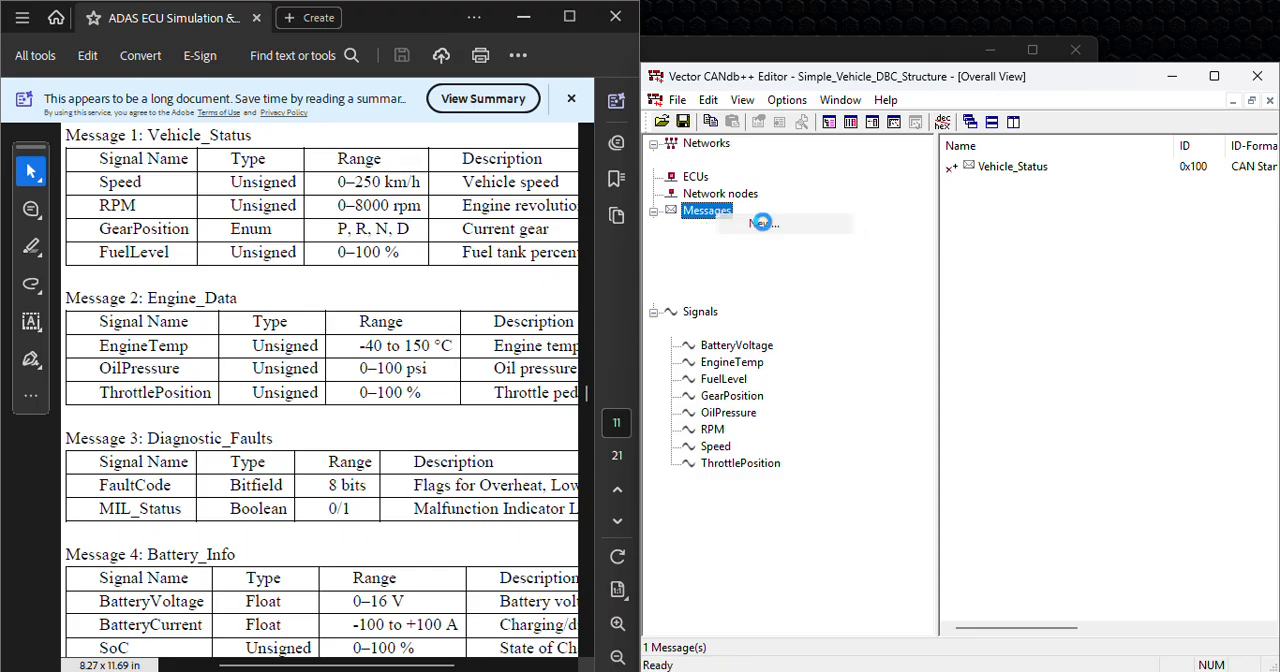
{"action": "left_click_drag", "start_coordinate": [861, 217], "coordinate": [755, 222]}
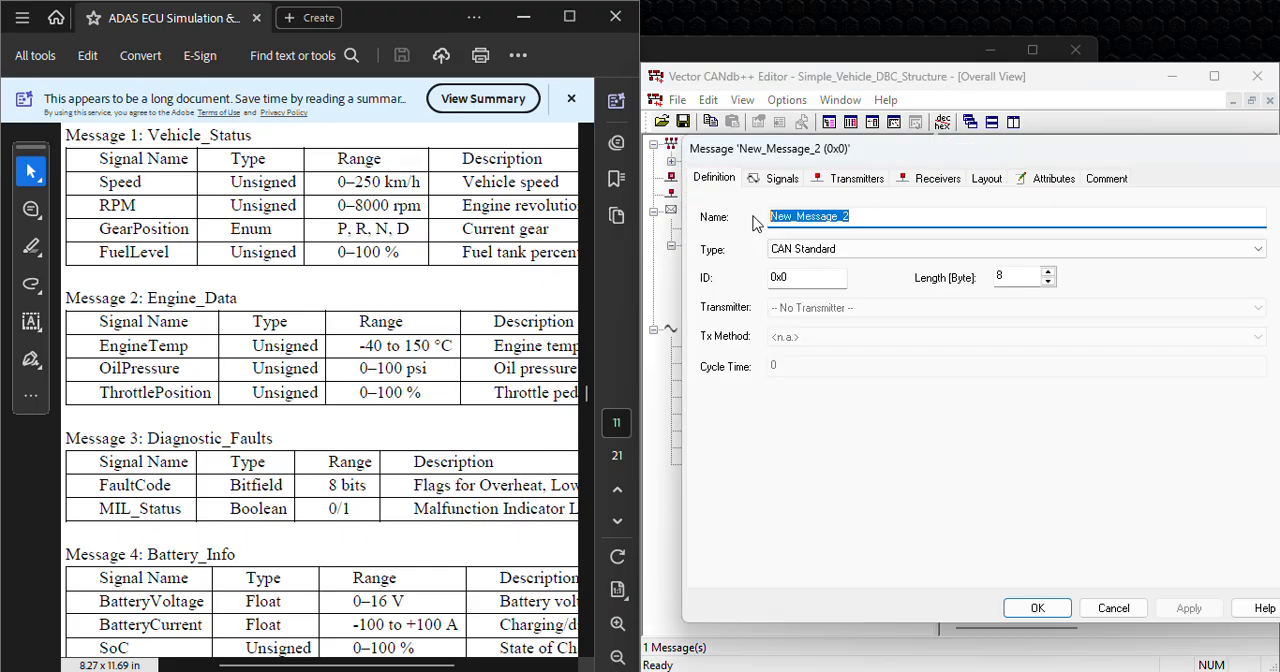
{"action": "type", "text": "Engine_Data"}
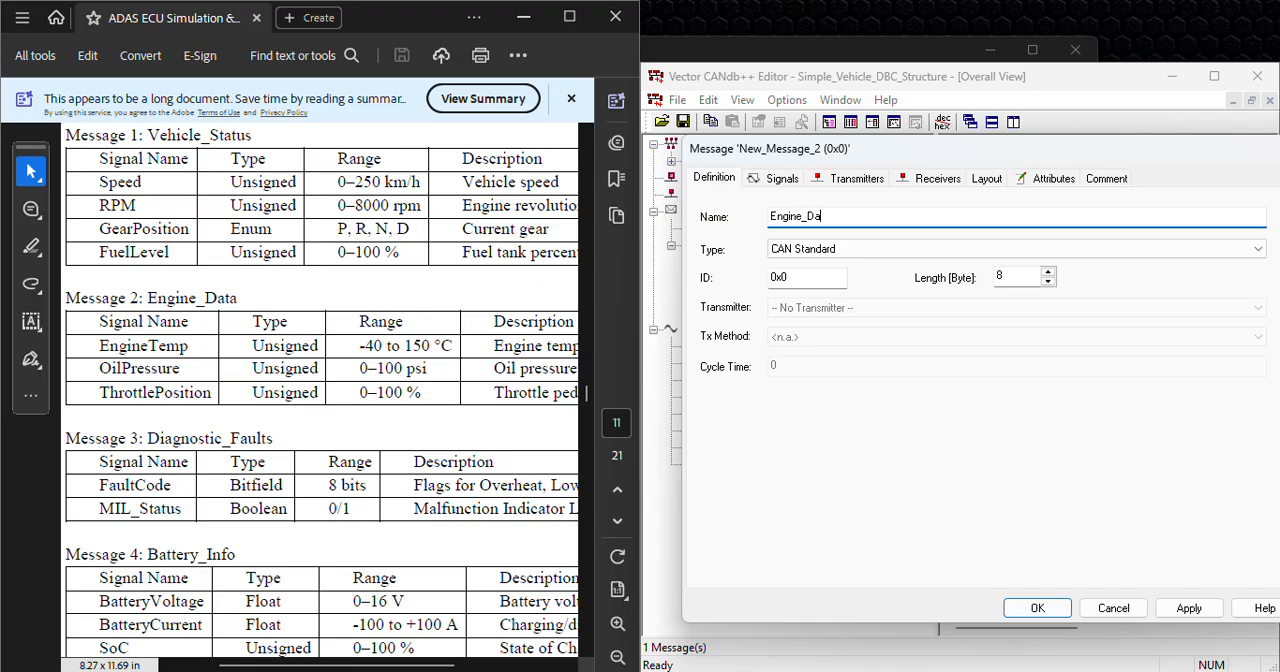
{"action": "left_click", "coordinate": [826, 279]}
{"action": "key", "text": "BackSpace"}
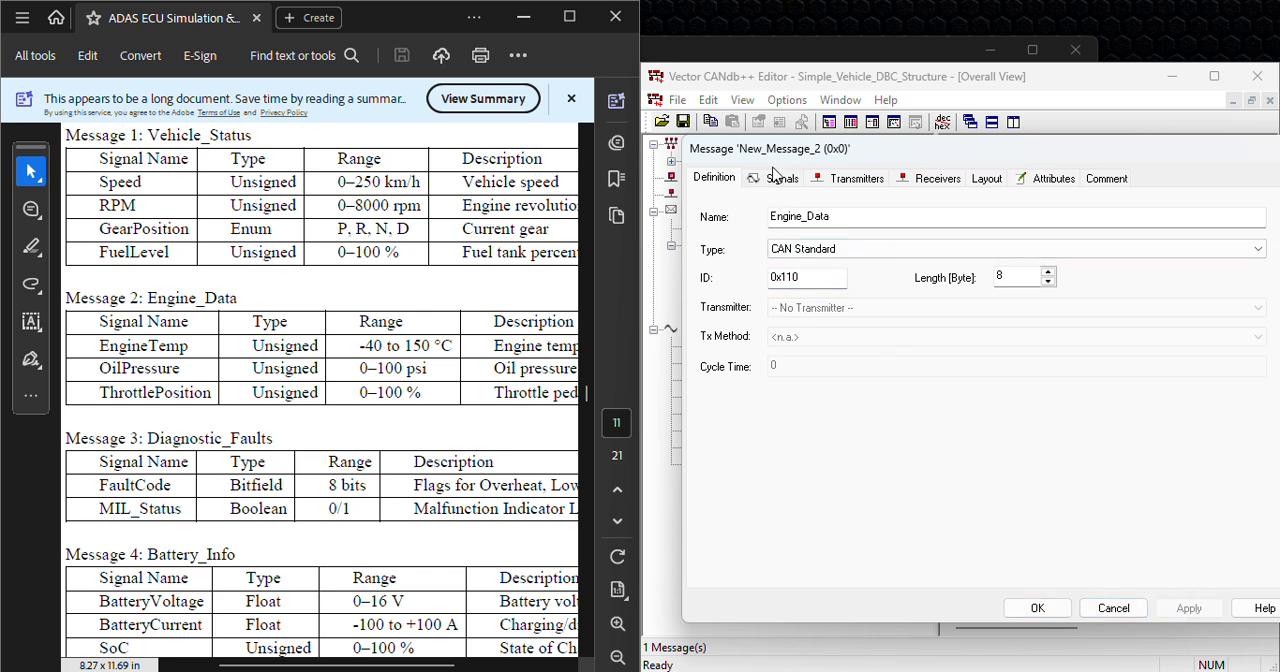
Step: Add the signals EngineTemp, OilPressure and ThrottlePosition to the Engine_Data message
{"action": "left_click", "coordinate": [780, 180]}
{"action": "left_click", "coordinate": [738, 566]}
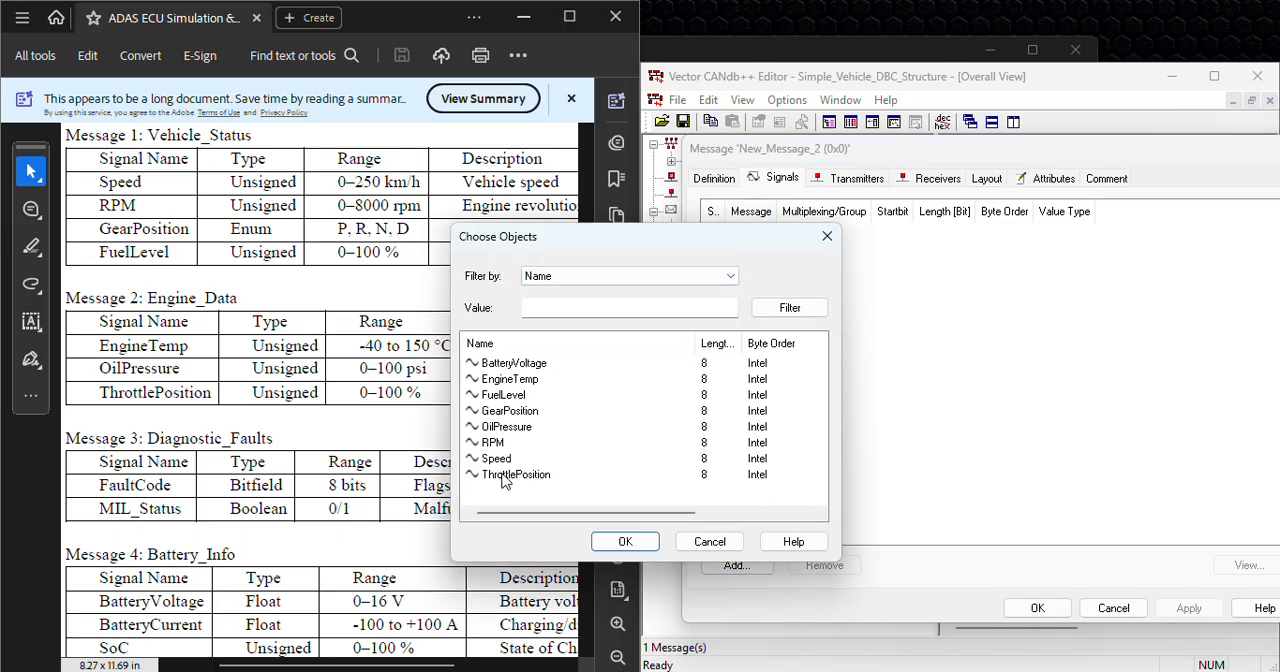
{"action": "left_click", "coordinate": [505, 474]}
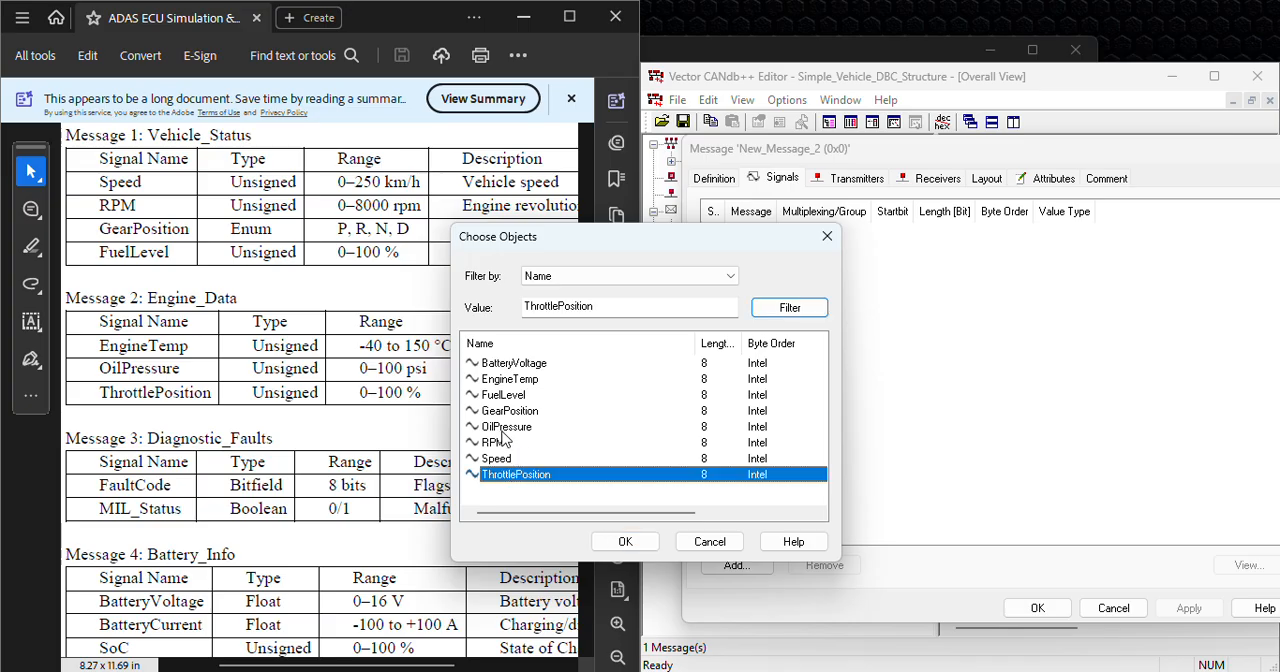
{"action": "left_click", "coordinate": [514, 428], "text": "ctrl"}
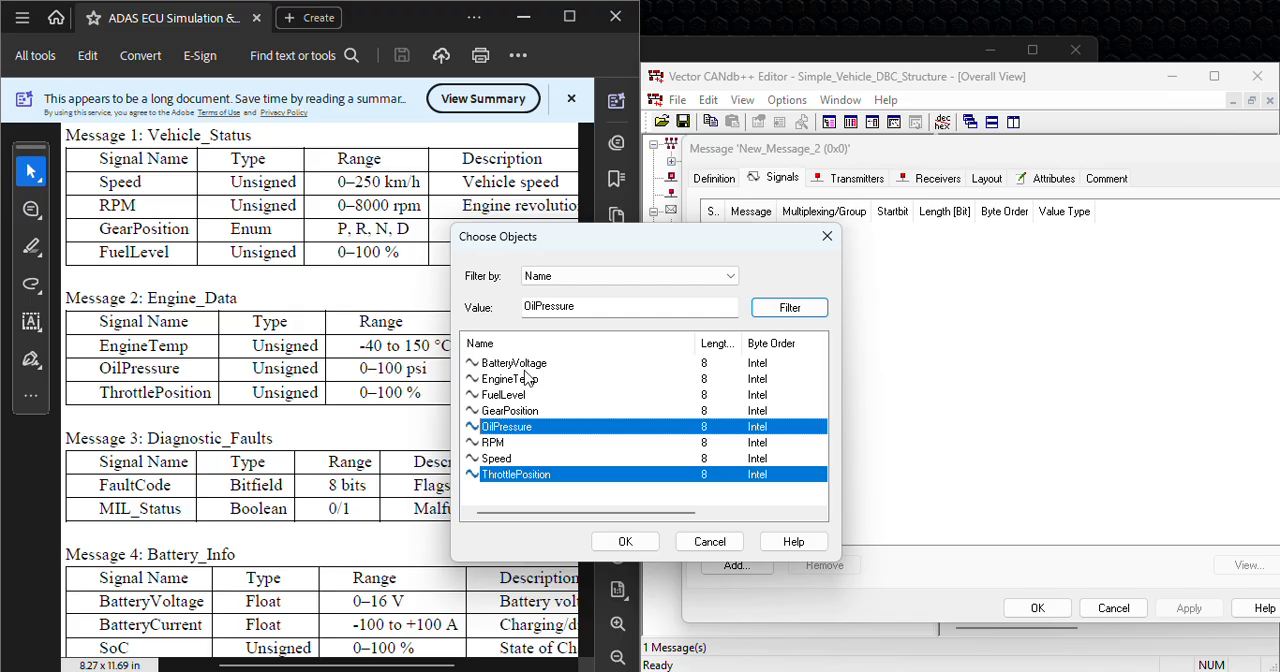
{"action": "left_click", "coordinate": [524, 381], "text": "ctrl"}
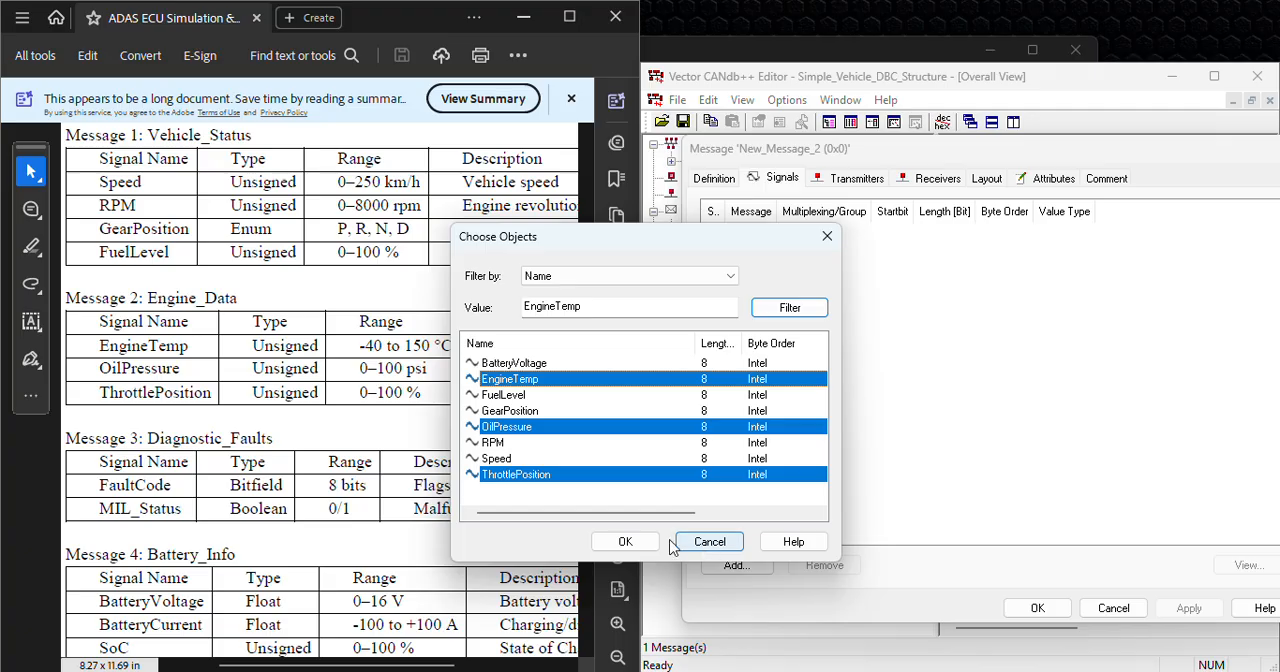
{"action": "left_click", "coordinate": [625, 541]}
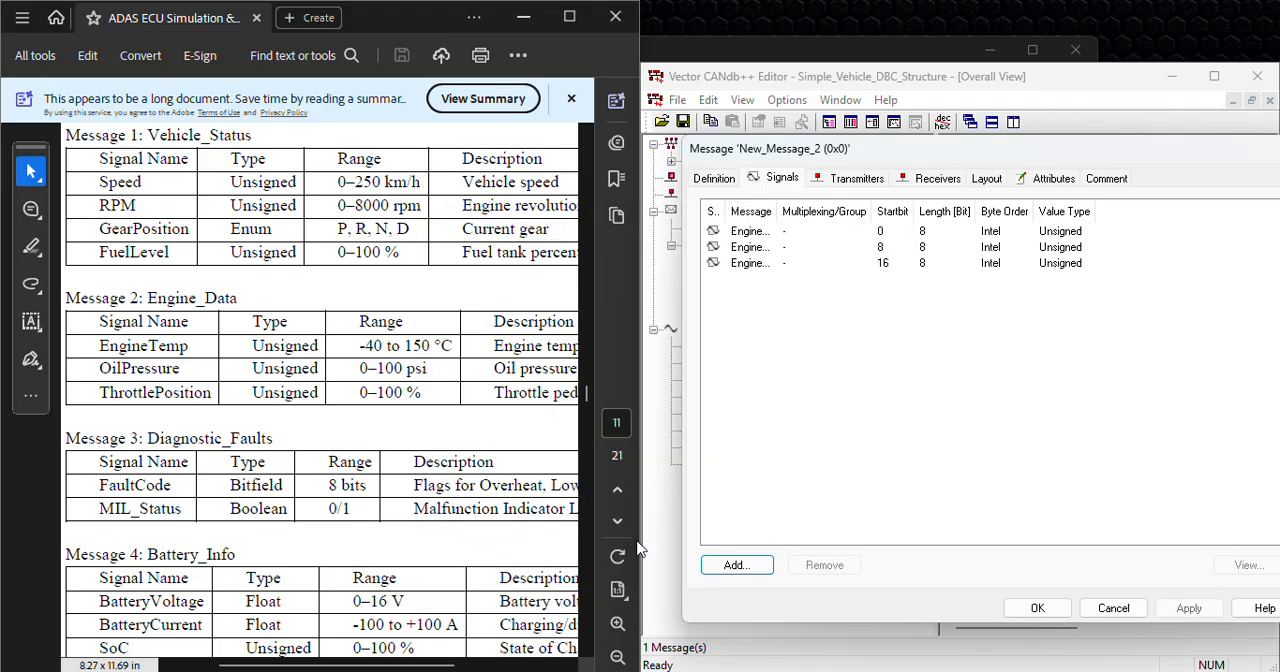
Step: Fit the Signal and Message columns to their contents and save the Engine_Data message
{"action": "double_click", "coordinate": [724, 211]}
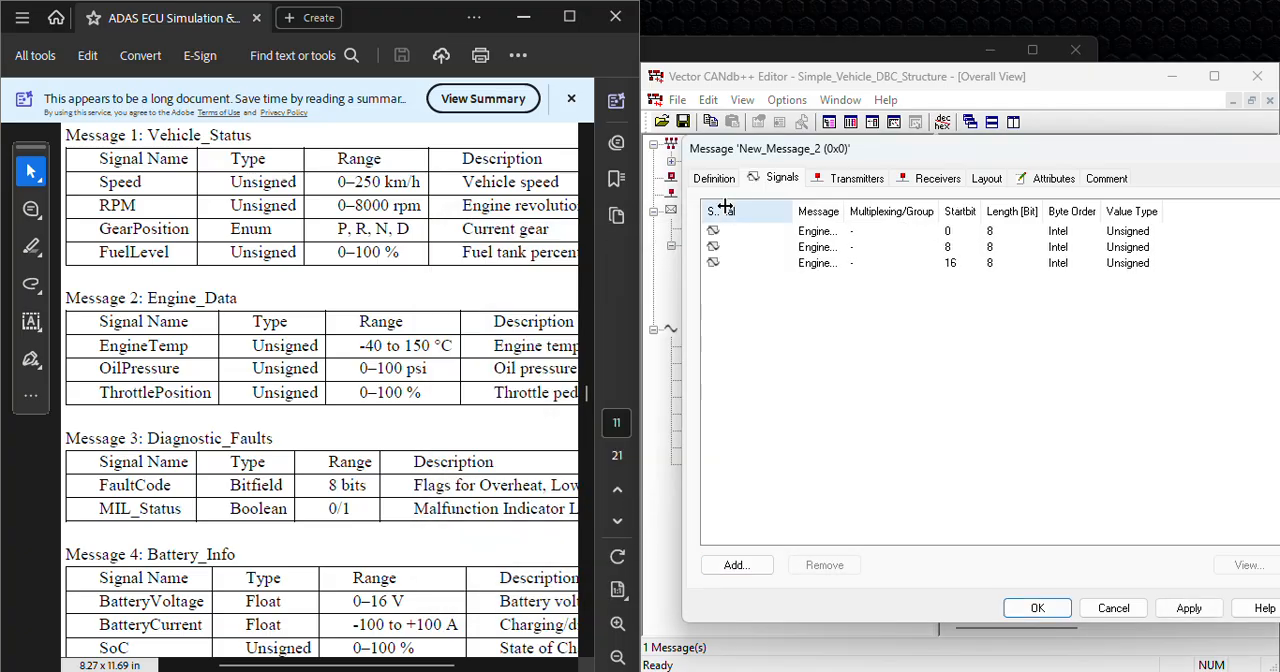
{"action": "double_click", "coordinate": [845, 207]}
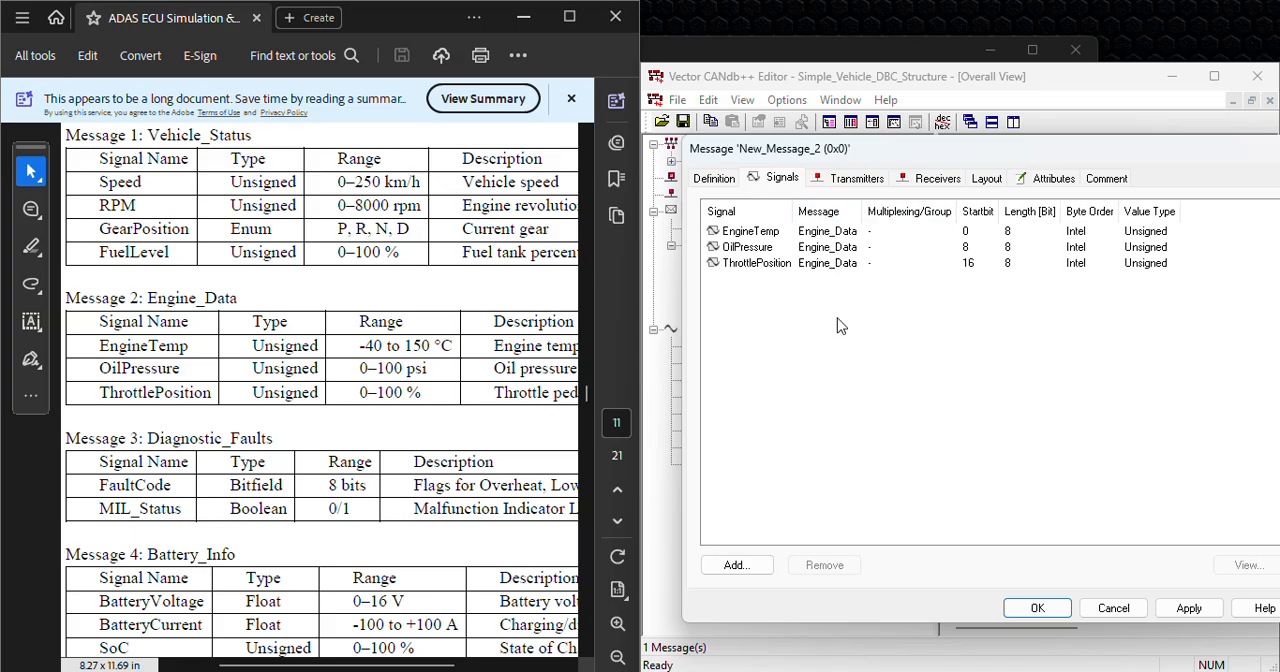
{"action": "left_click", "coordinate": [1186, 607]}
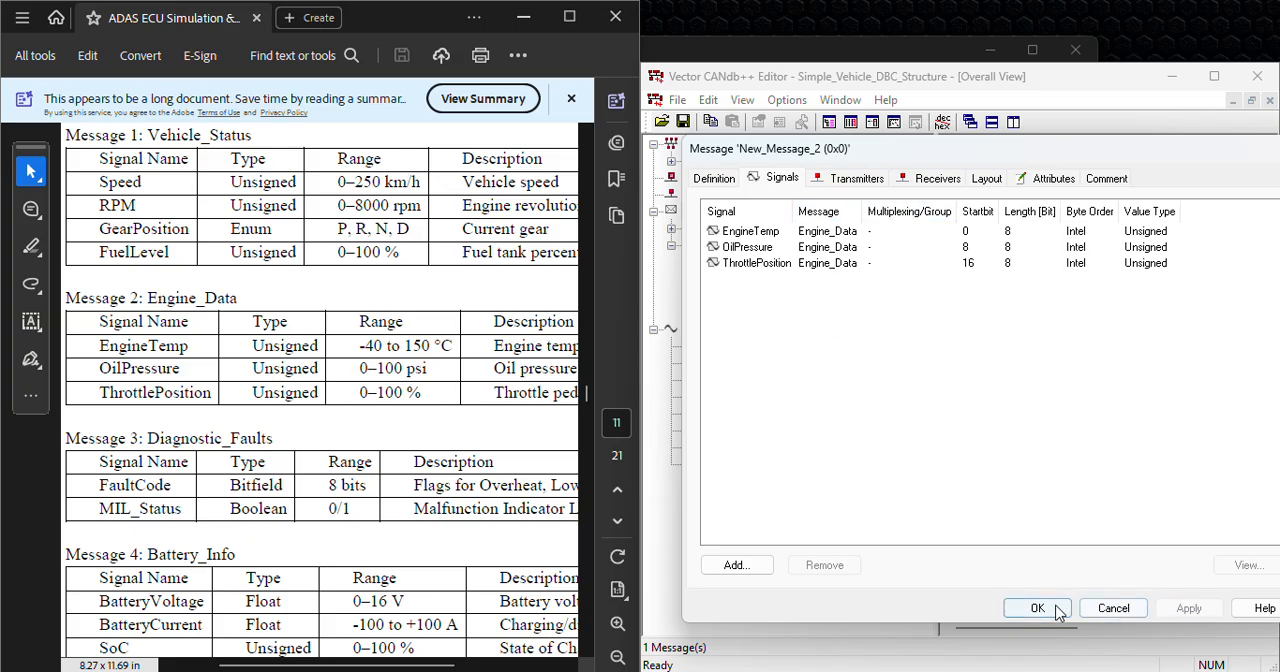
{"action": "left_click", "coordinate": [1040, 609]}
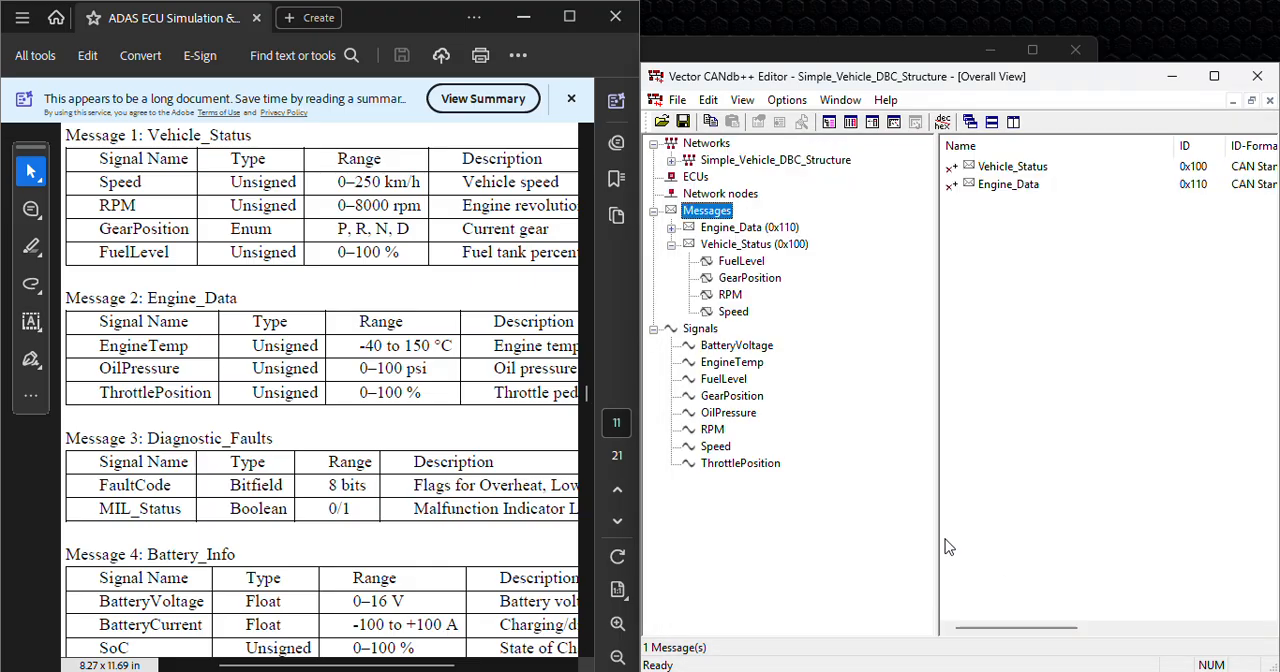
Step: Create a third CAN Standard message named Battery_Info with the ID 0x120
{"action": "left_click", "coordinate": [672, 227]}
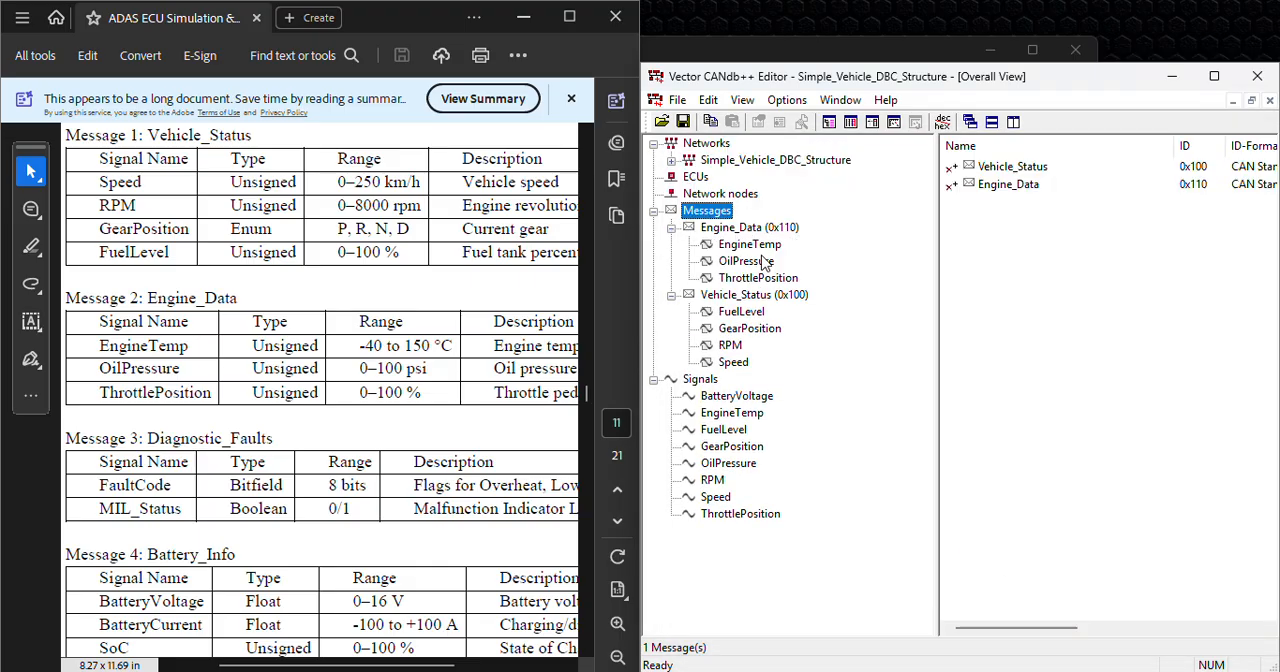
{"action": "right_click", "coordinate": [716, 213]}
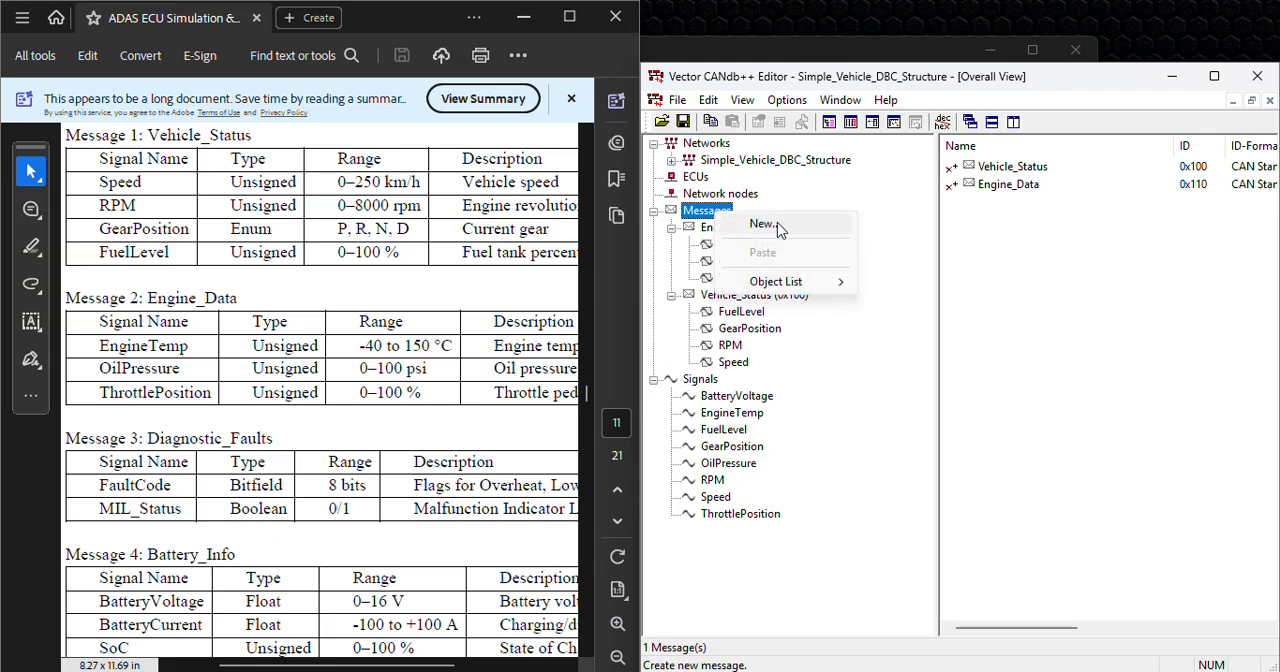
{"action": "left_click", "coordinate": [742, 228]}
{"action": "left_click_drag", "start_coordinate": [871, 217], "coordinate": [767, 217]}
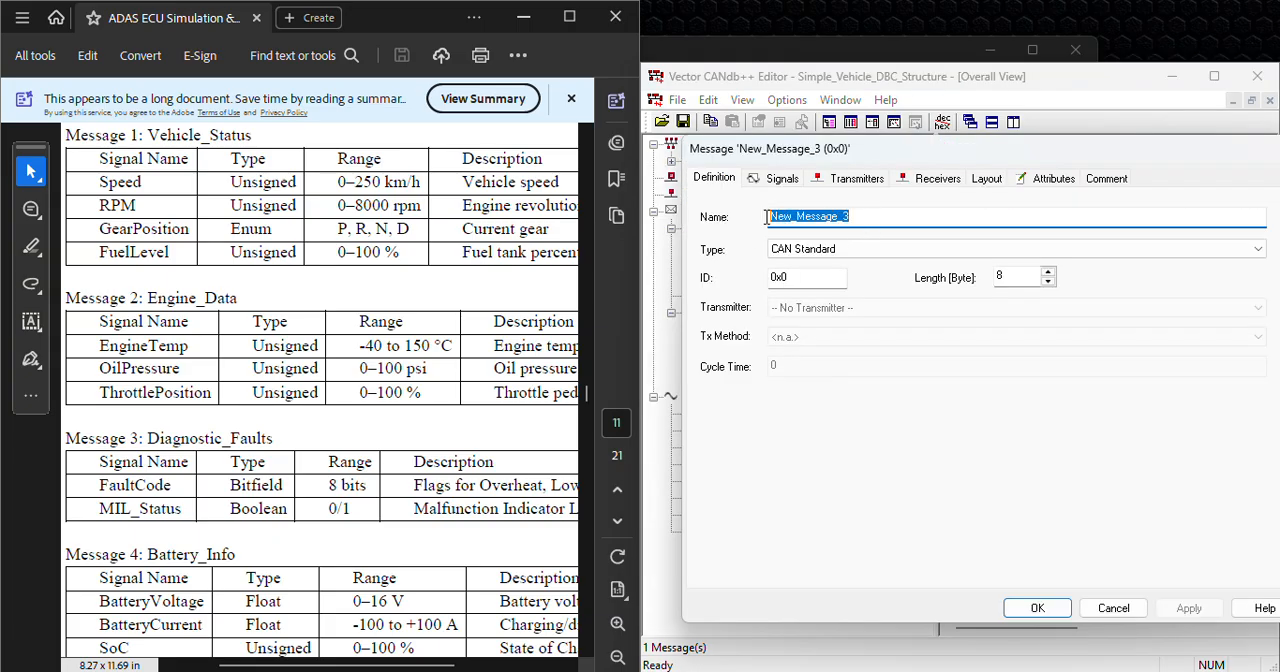
{"action": "type", "text": "Battery_Info"}
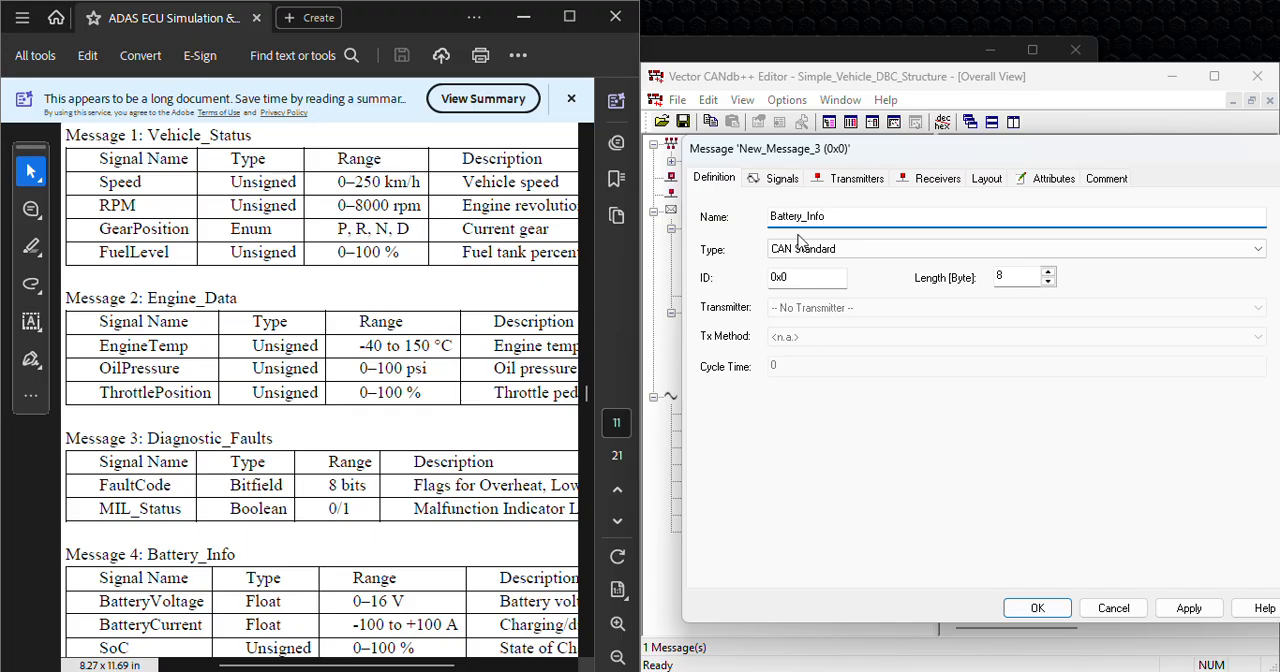
{"action": "left_click", "coordinate": [801, 276]}
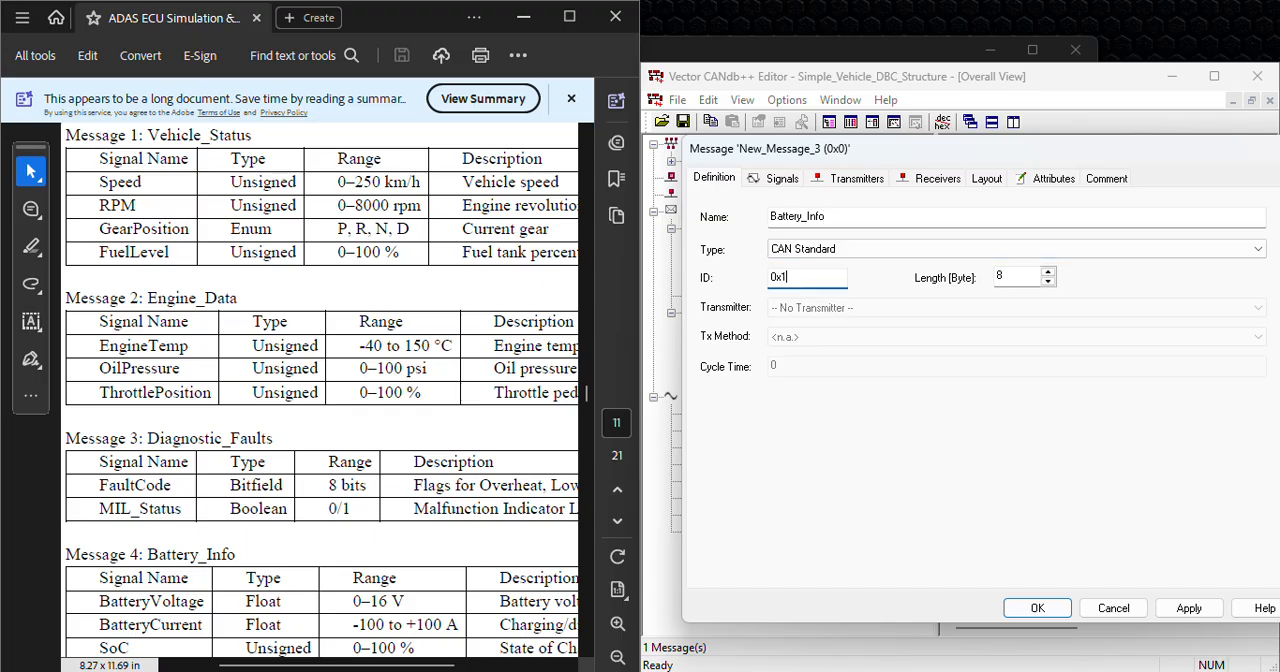
{"action": "left_click", "coordinate": [1189, 608]}
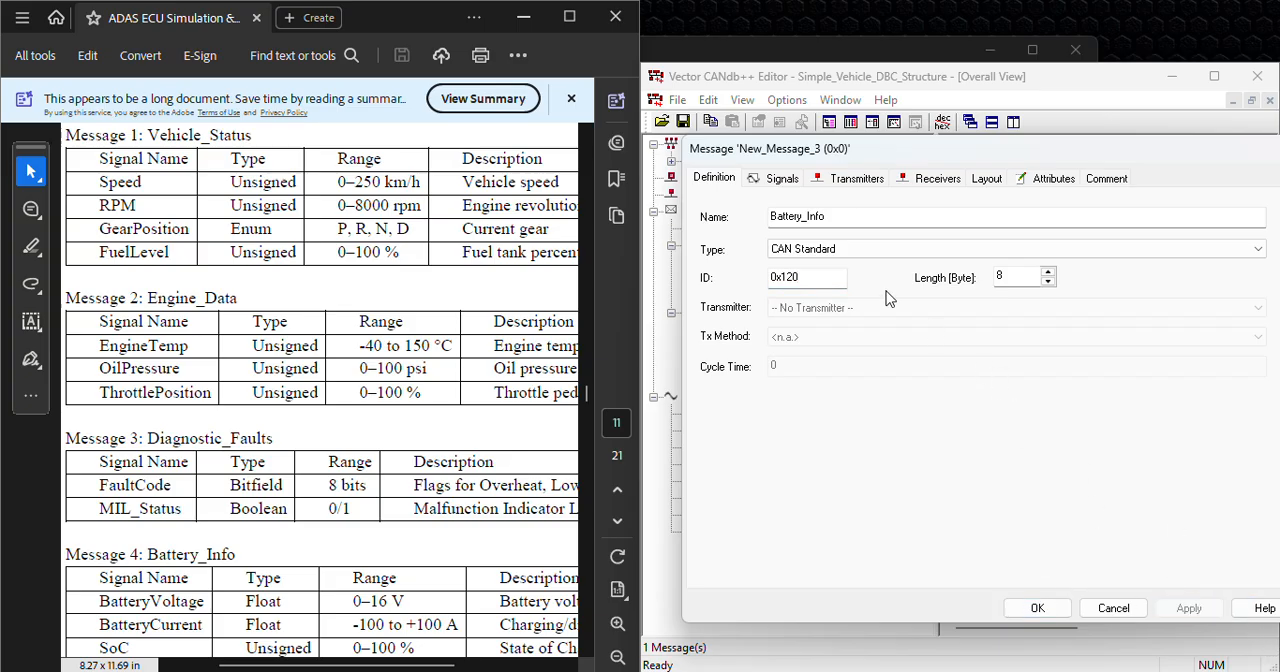
Step: Add the BatteryVoltage signal to the Battery_Info message
{"action": "left_click", "coordinate": [798, 182]}
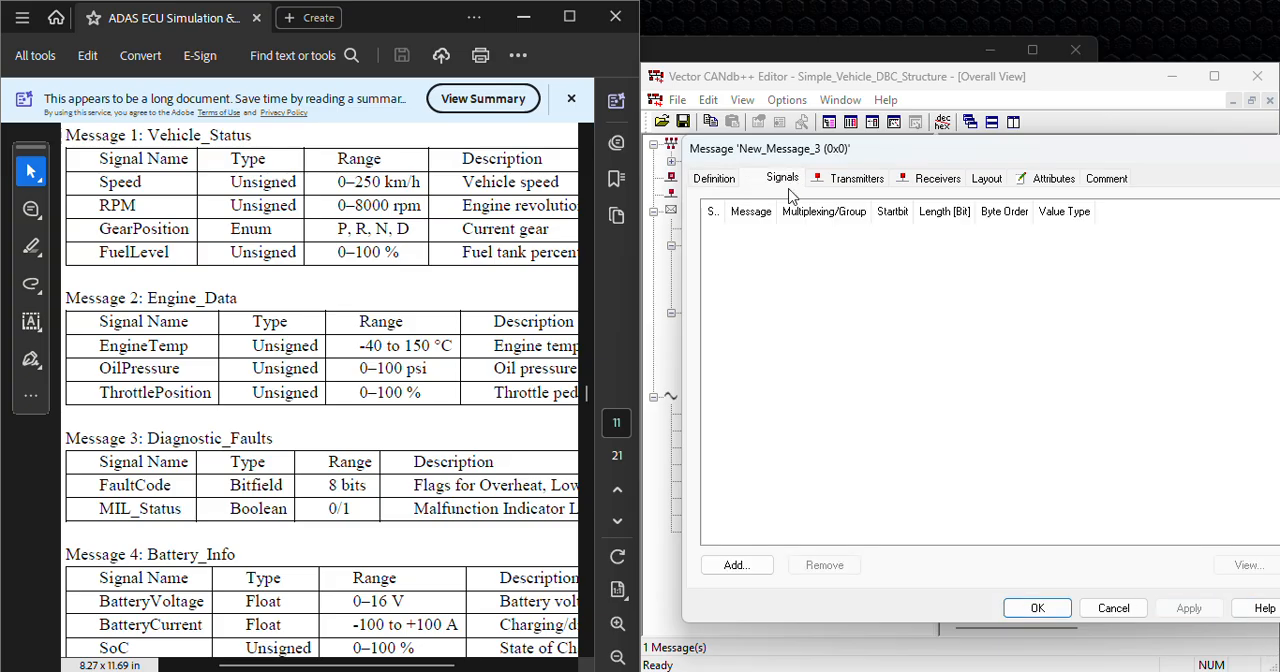
{"action": "left_click", "coordinate": [735, 565]}
{"action": "left_click", "coordinate": [530, 364]}
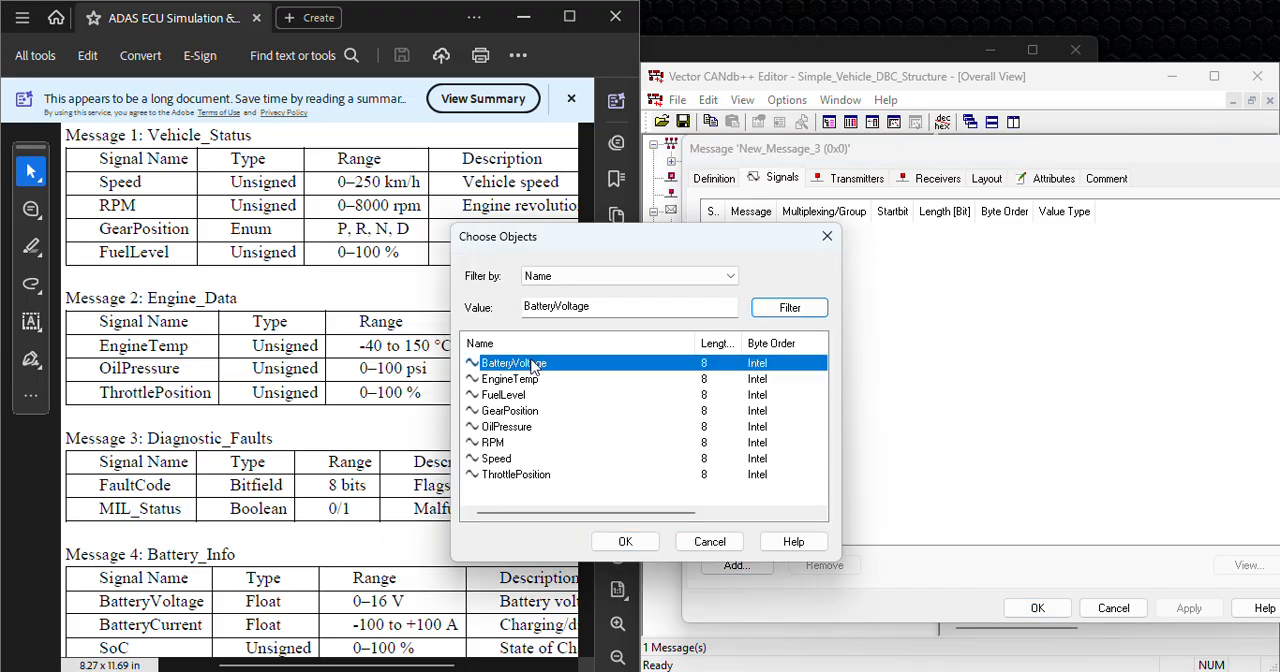
{"action": "left_click", "coordinate": [624, 541]}
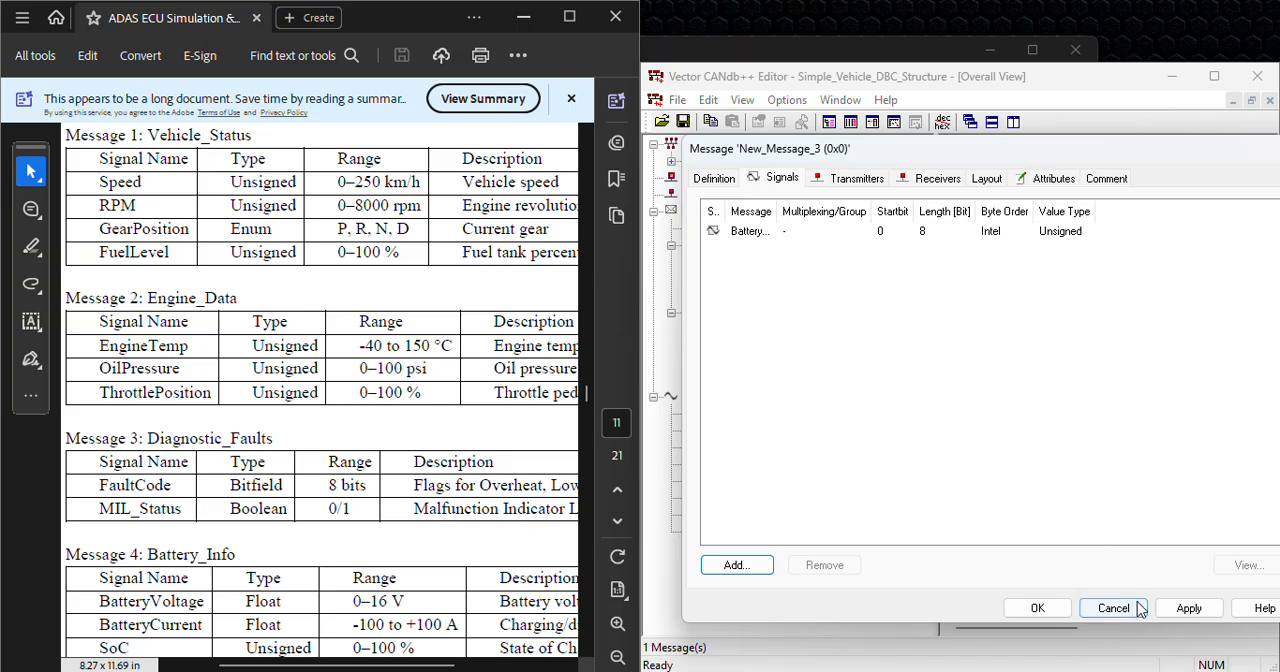
Step: Fit the Signal and Message columns to their contents, then save the Battery_Info message and expand it in the overview tree
{"action": "double_click", "coordinate": [723, 211]}
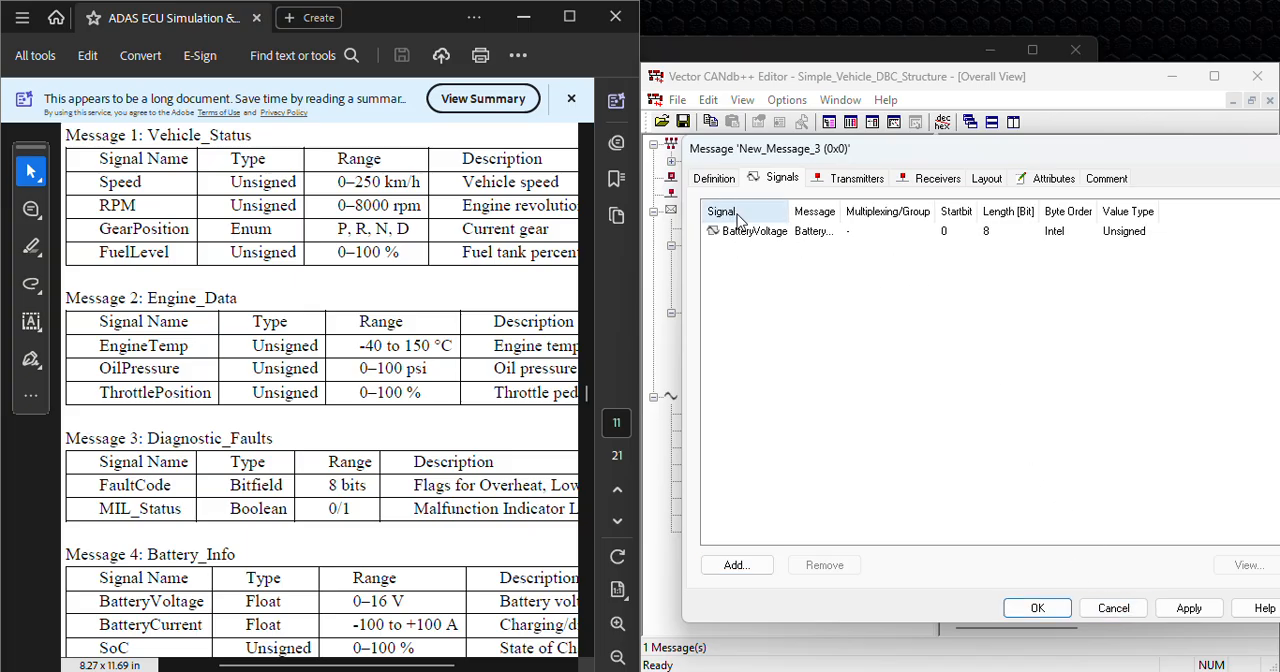
{"action": "double_click", "coordinate": [846, 207]}
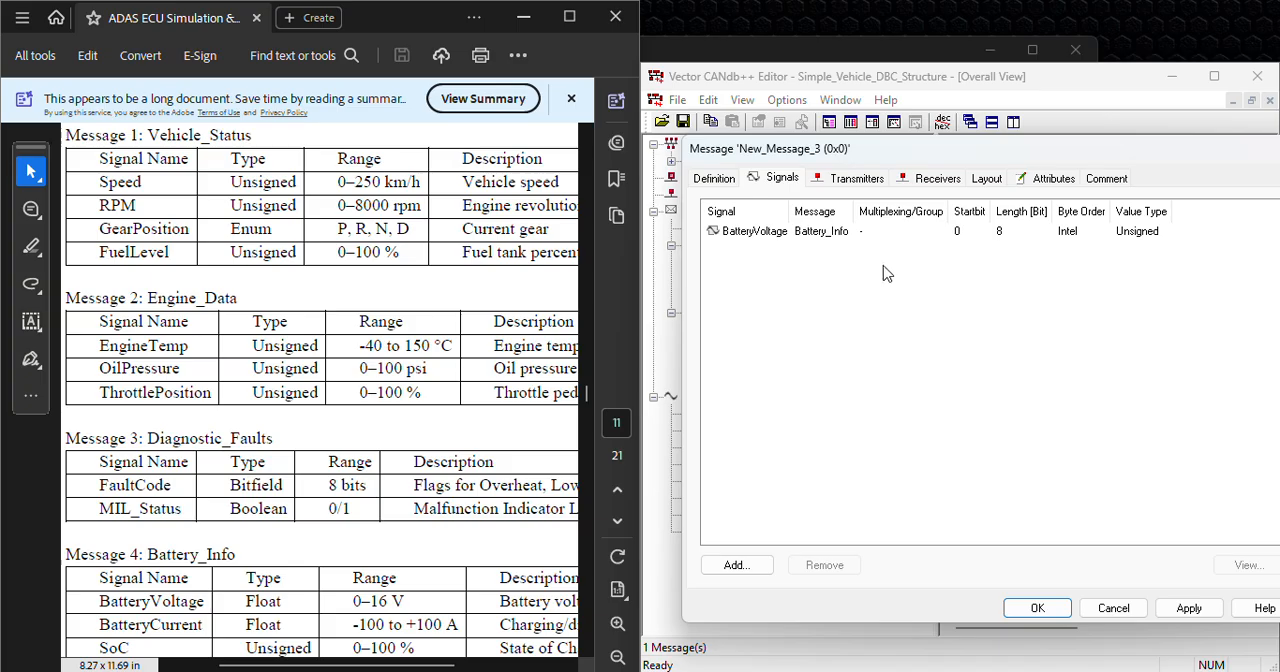
{"action": "left_click", "coordinate": [1188, 608]}
{"action": "left_click", "coordinate": [1037, 608]}
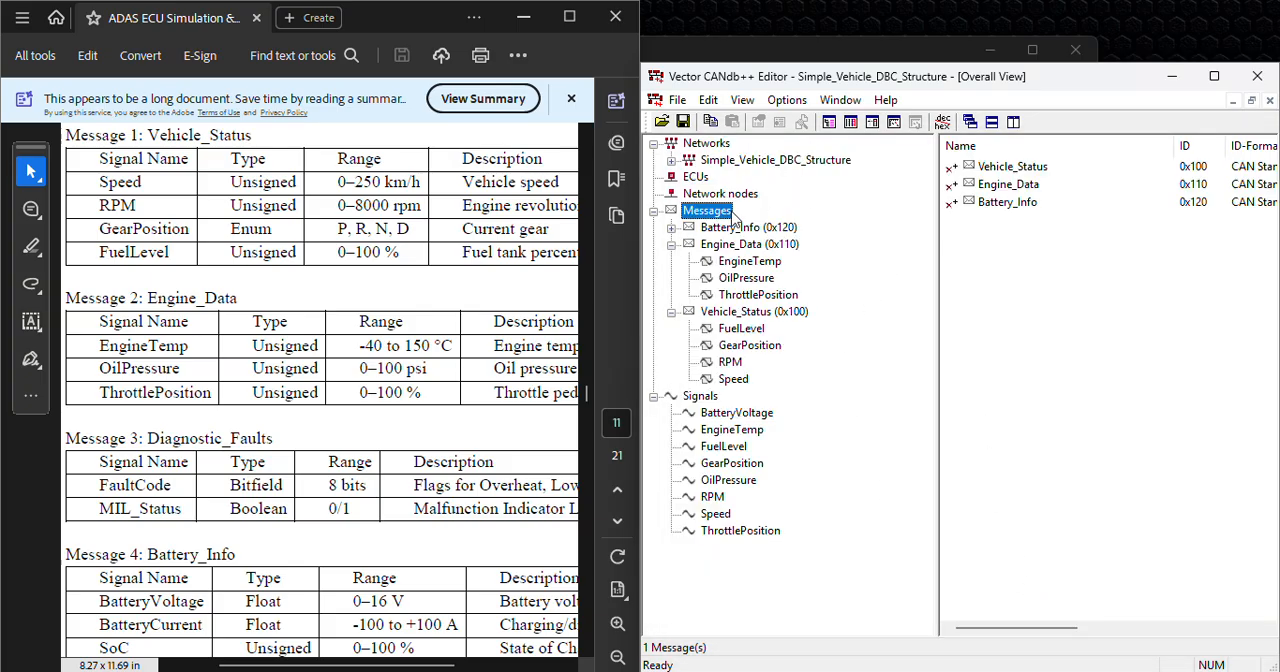
{"action": "left_click", "coordinate": [672, 228]}
Step: Create a new network node named ECUNode
{"action": "left_click", "coordinate": [720, 194]}
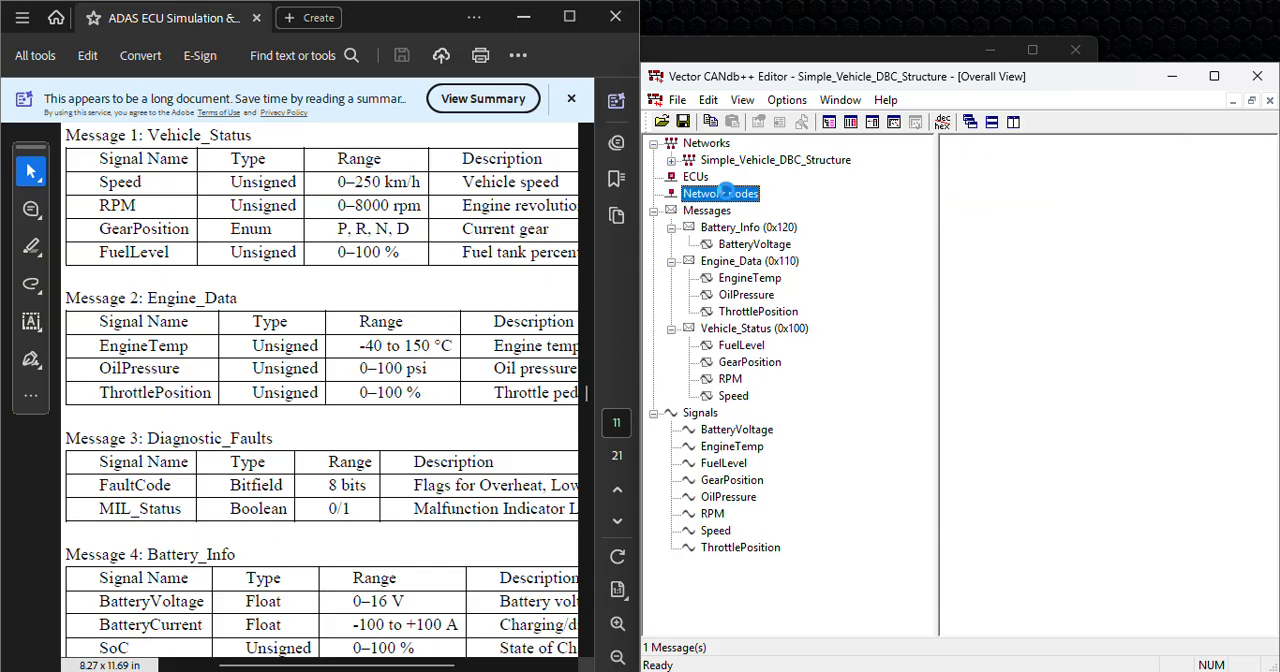
{"action": "right_click", "coordinate": [738, 194]}
{"action": "left_click", "coordinate": [766, 203]}
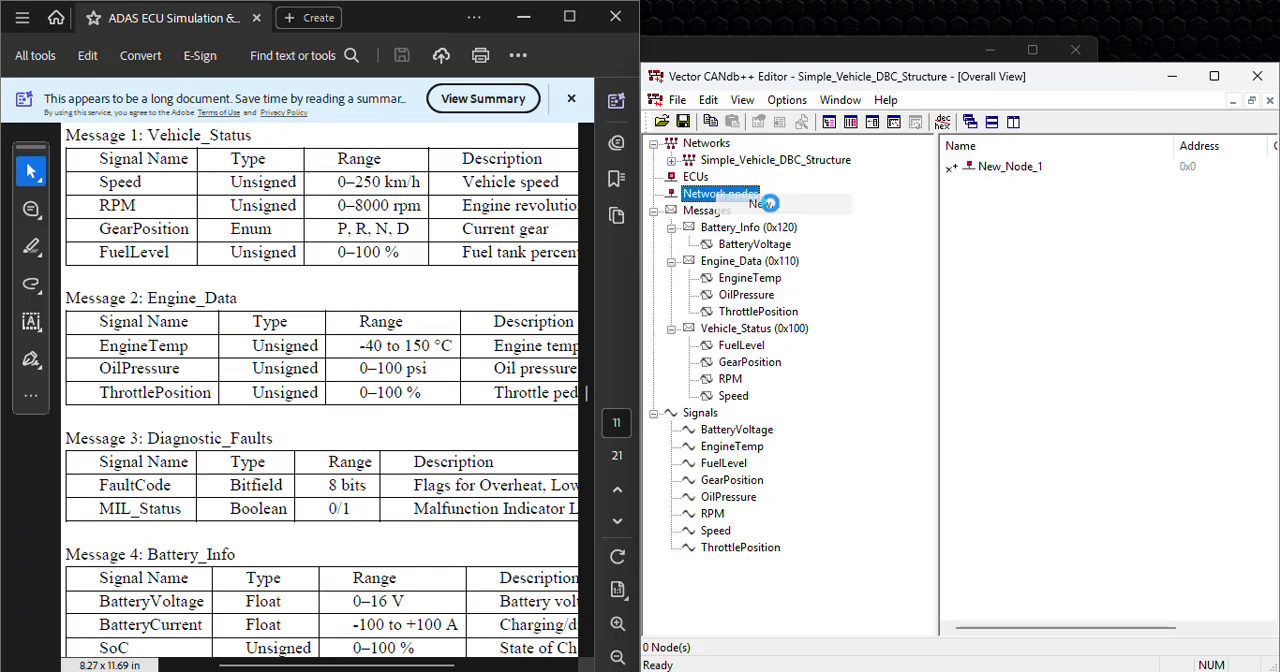
{"action": "left_click_drag", "start_coordinate": [863, 237], "coordinate": [744, 236]}
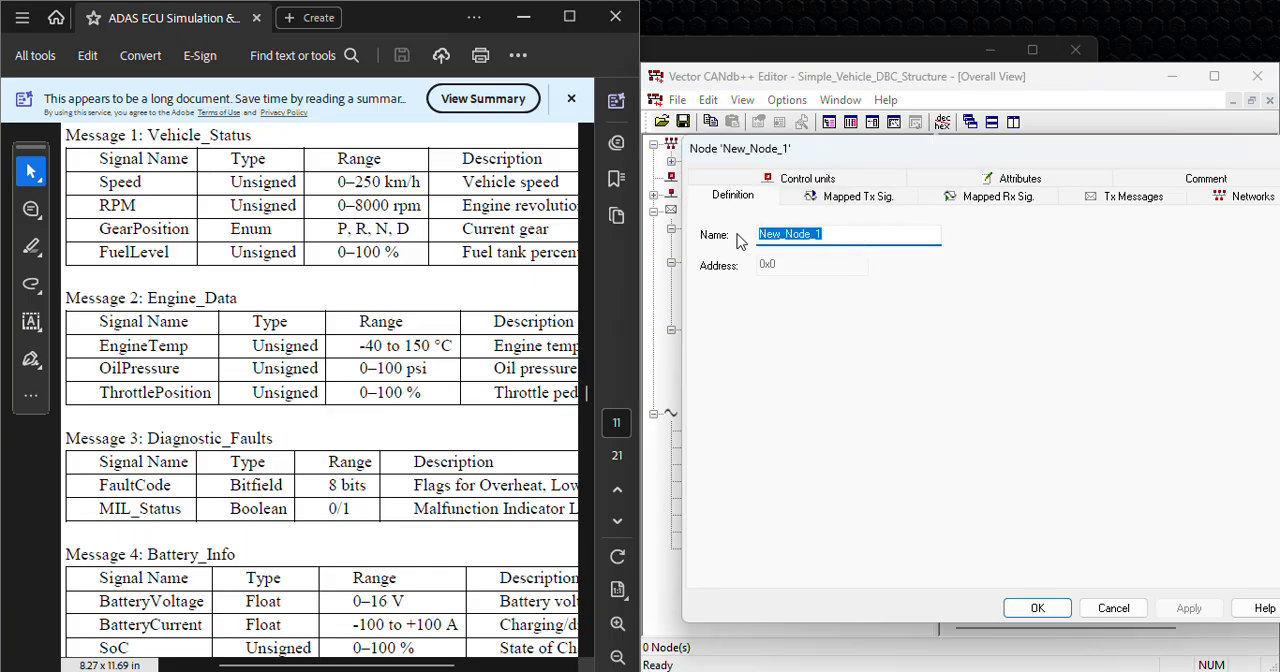
{"action": "type", "text": "ECUNode"}
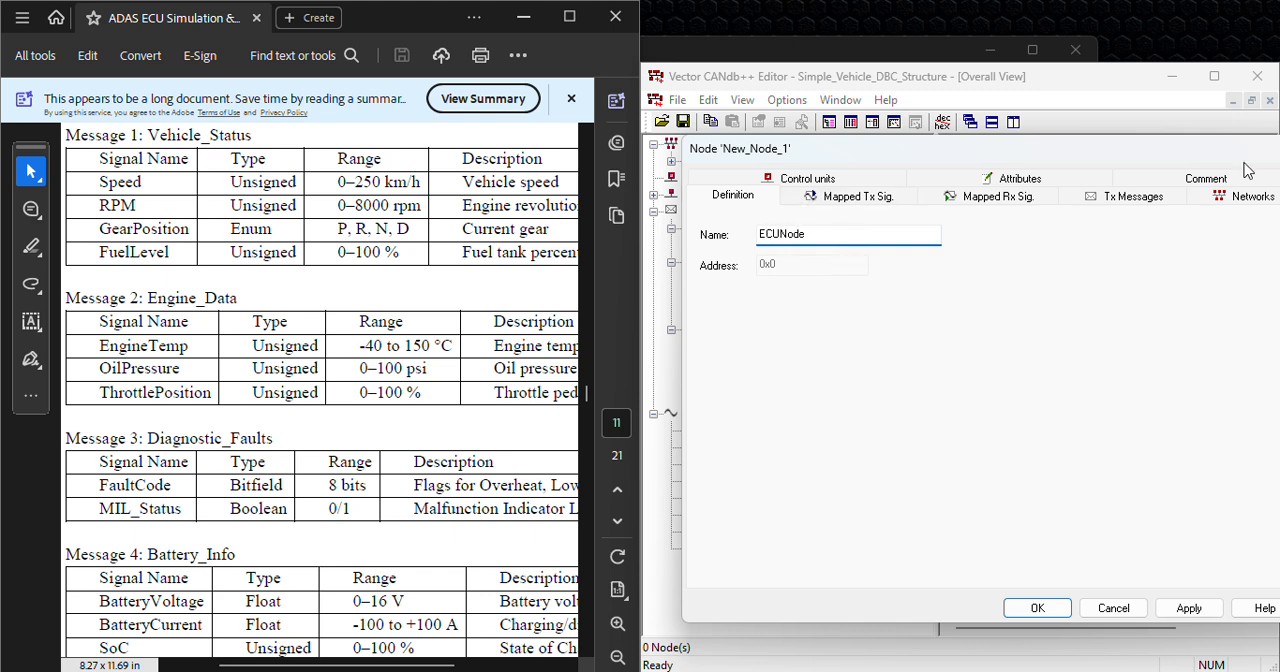
Step: Assign Battery_Info, Engine_Data and Vehicle_Status as transmit messages of the ECUNode node
{"action": "left_click", "coordinate": [1130, 198]}
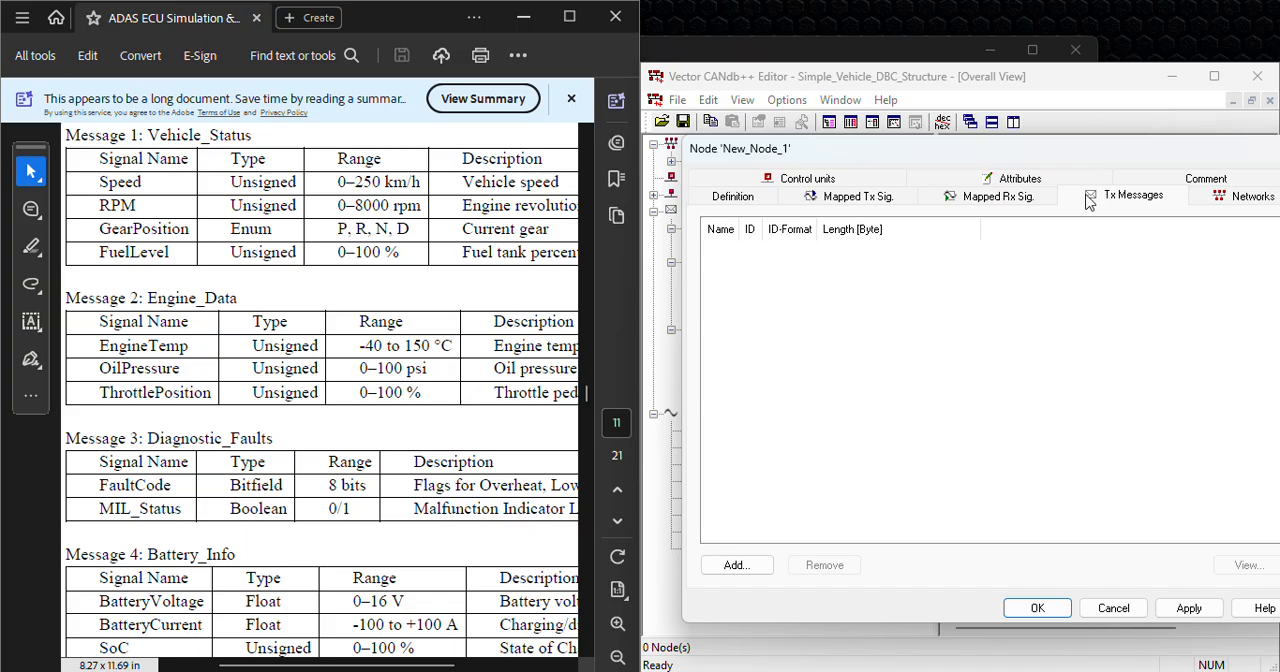
{"action": "left_click", "coordinate": [737, 565]}
{"action": "left_click_drag", "start_coordinate": [530, 420], "coordinate": [530, 364]}
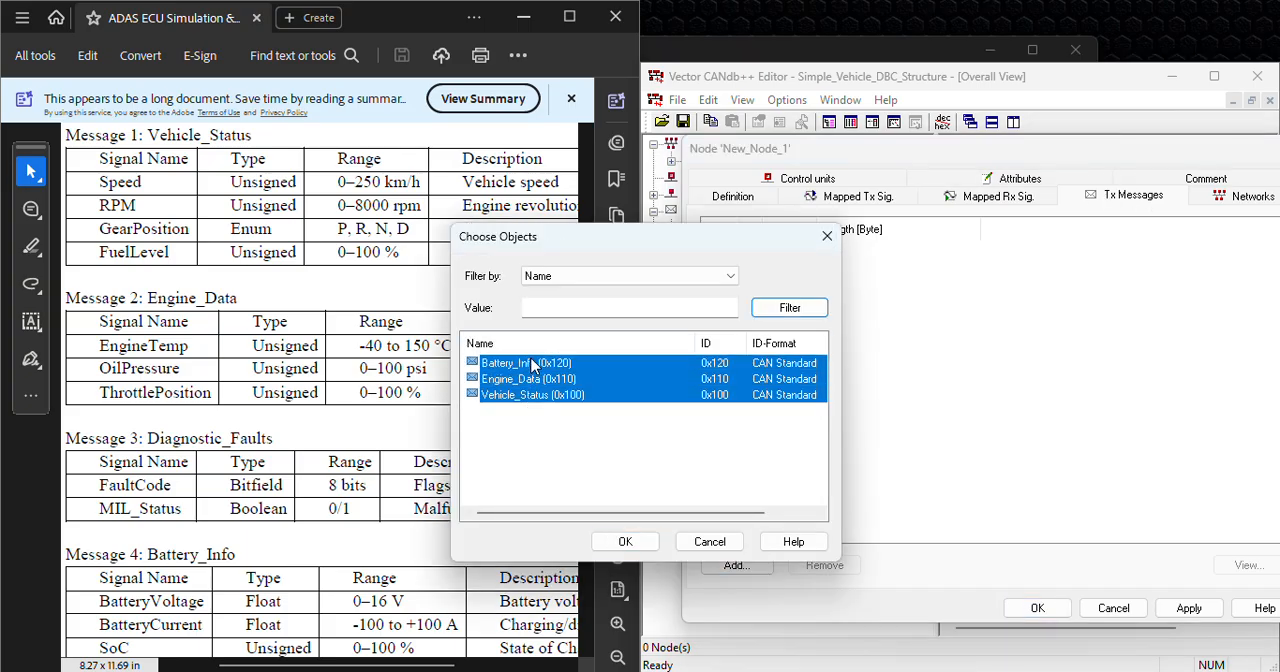
{"action": "left_click_drag", "start_coordinate": [537, 420], "coordinate": [549, 367]}
{"action": "left_click", "coordinate": [626, 542]}
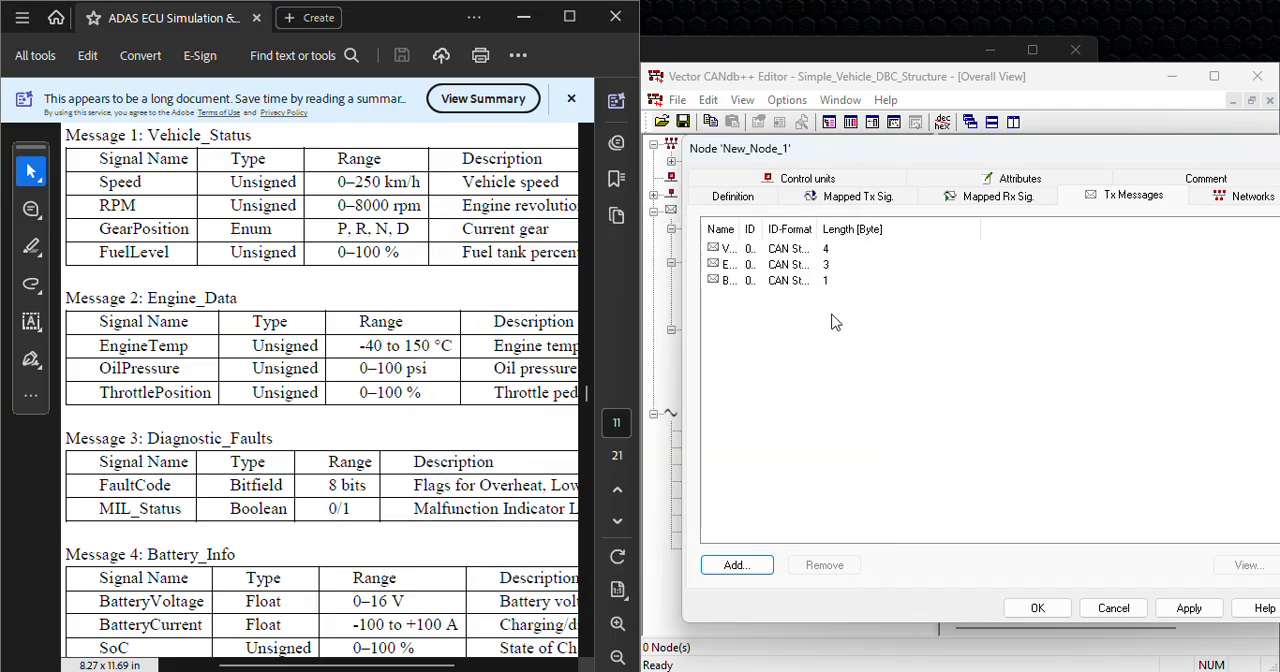
Step: Fit the Name and ID columns of the transmit message list to their contents and save the ECUNode node
{"action": "double_click", "coordinate": [742, 229]}
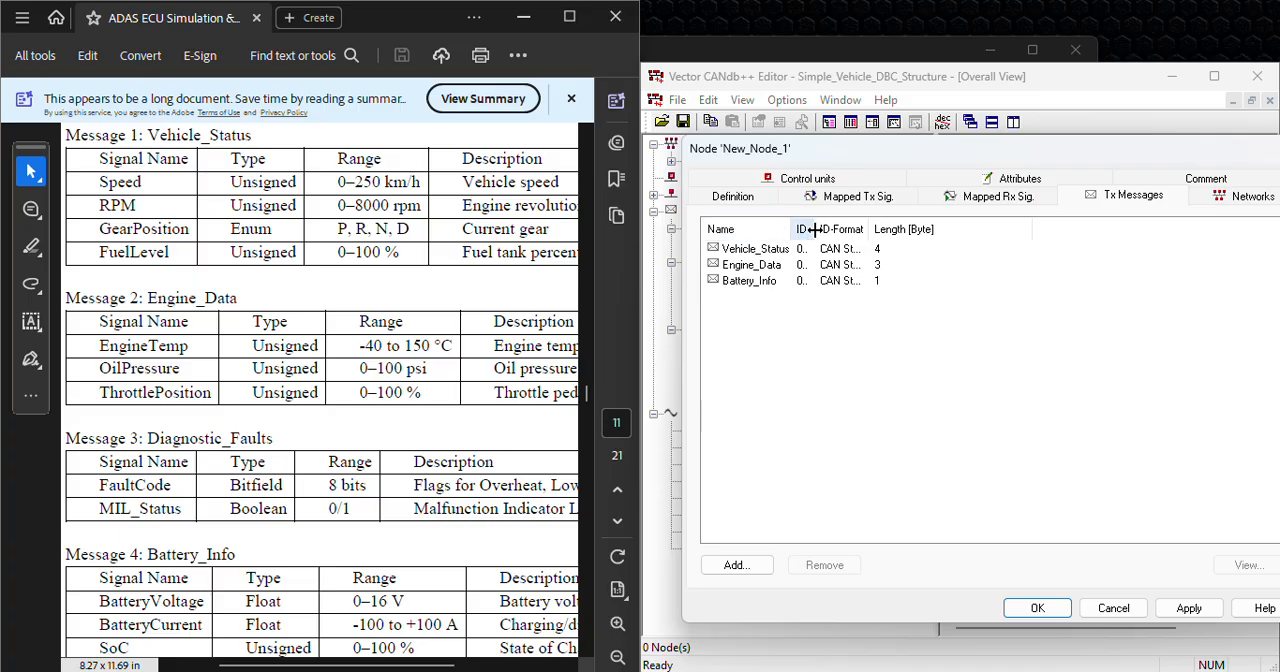
{"action": "double_click", "coordinate": [813, 228]}
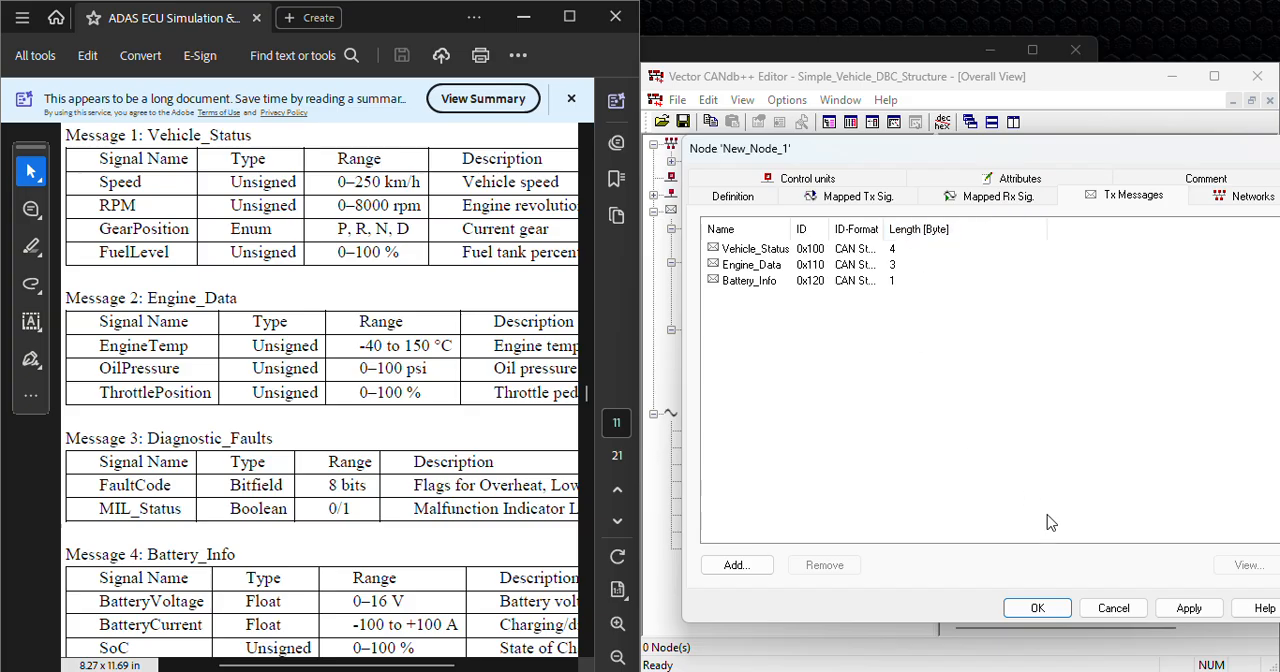
{"action": "left_click", "coordinate": [1060, 608]}
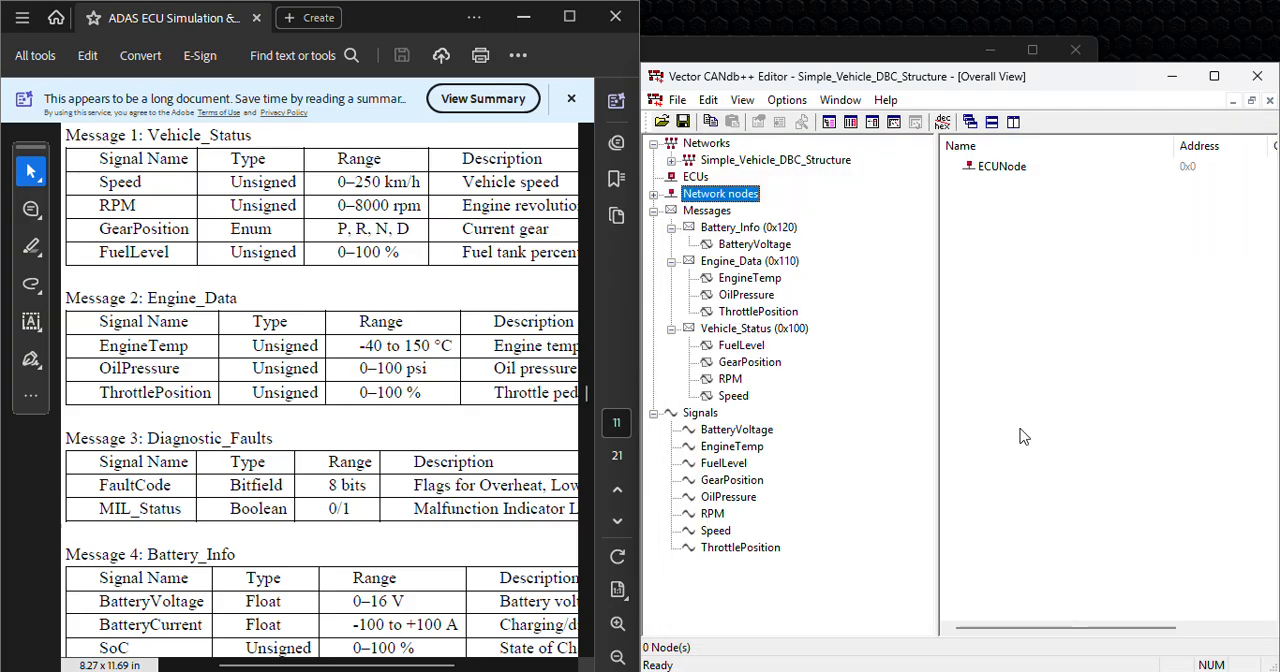
Step: Expand ECUNode and its Tx Messages in the overview tree and review the nodes, messages and signals of the database
{"action": "left_click", "coordinate": [653, 194]}
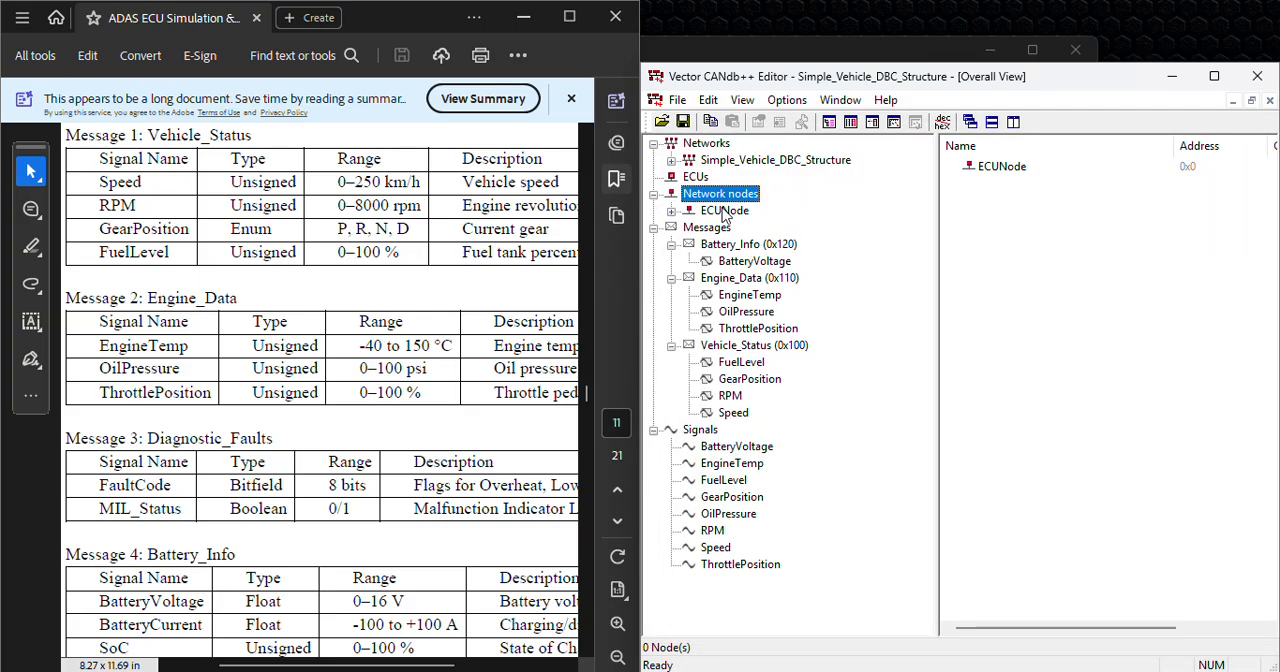
{"action": "left_click", "coordinate": [671, 210]}
{"action": "left_click", "coordinate": [689, 228]}
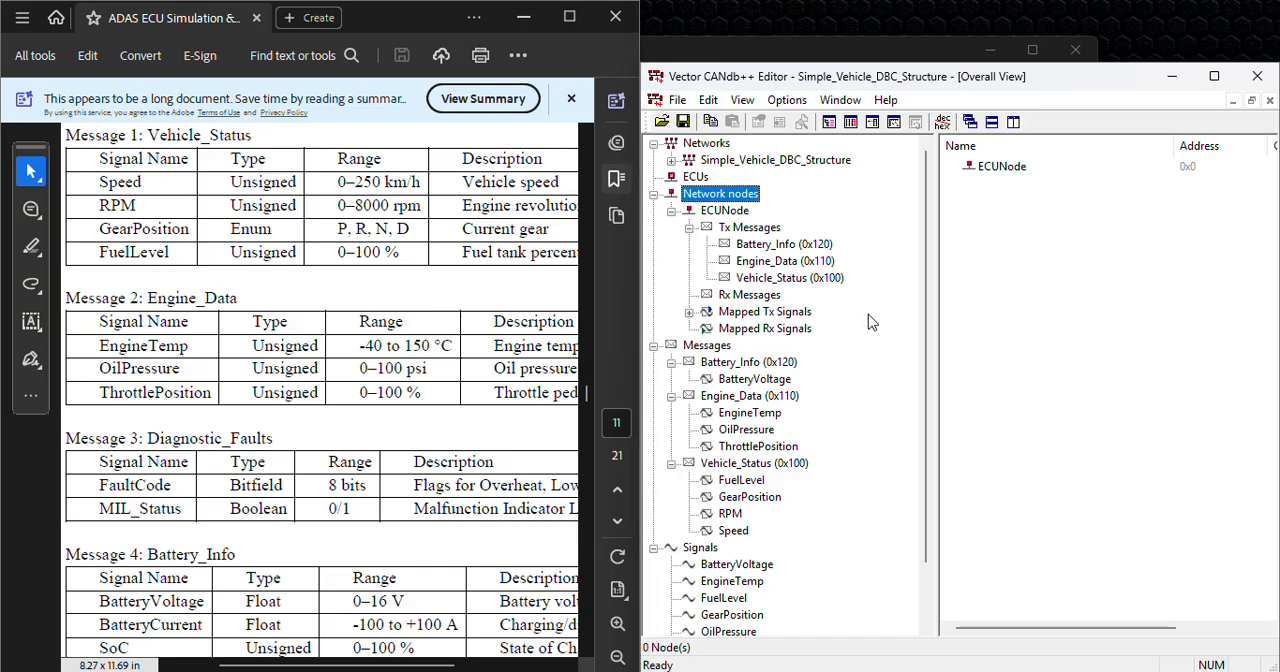
{"action": "scroll", "coordinate": [805, 430], "scroll_direction": "down", "scroll_amount": 2}
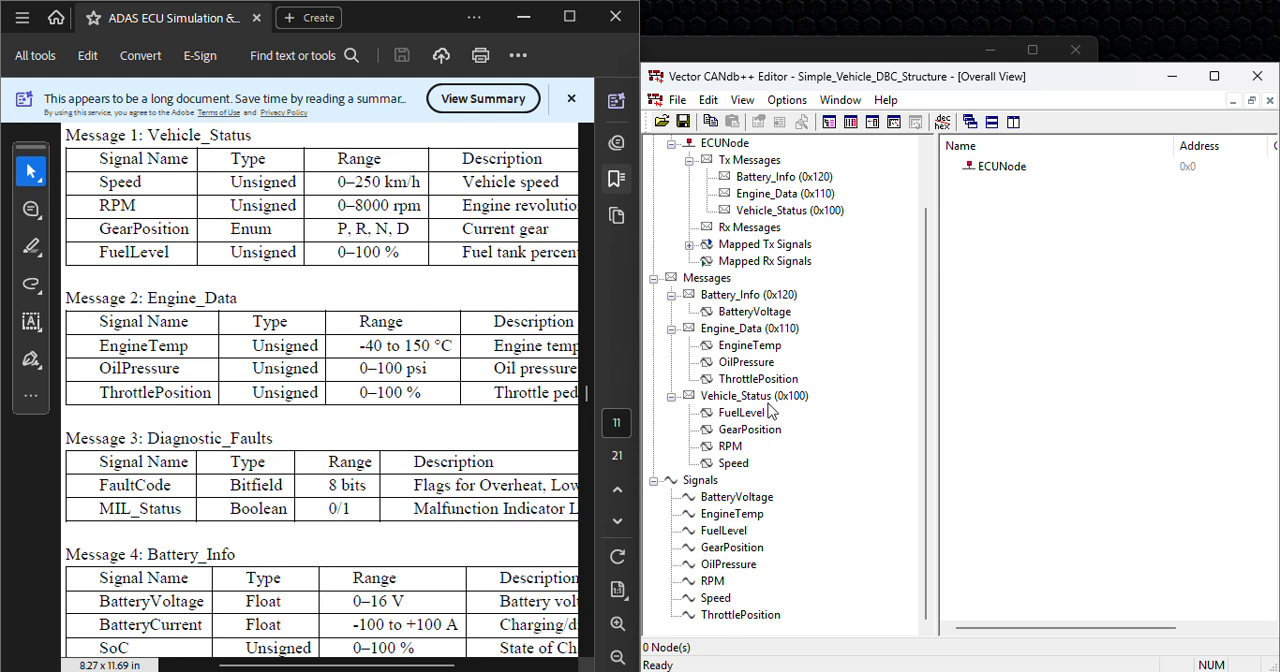
{"action": "scroll", "coordinate": [773, 410], "scroll_direction": "up", "scroll_amount": 2}
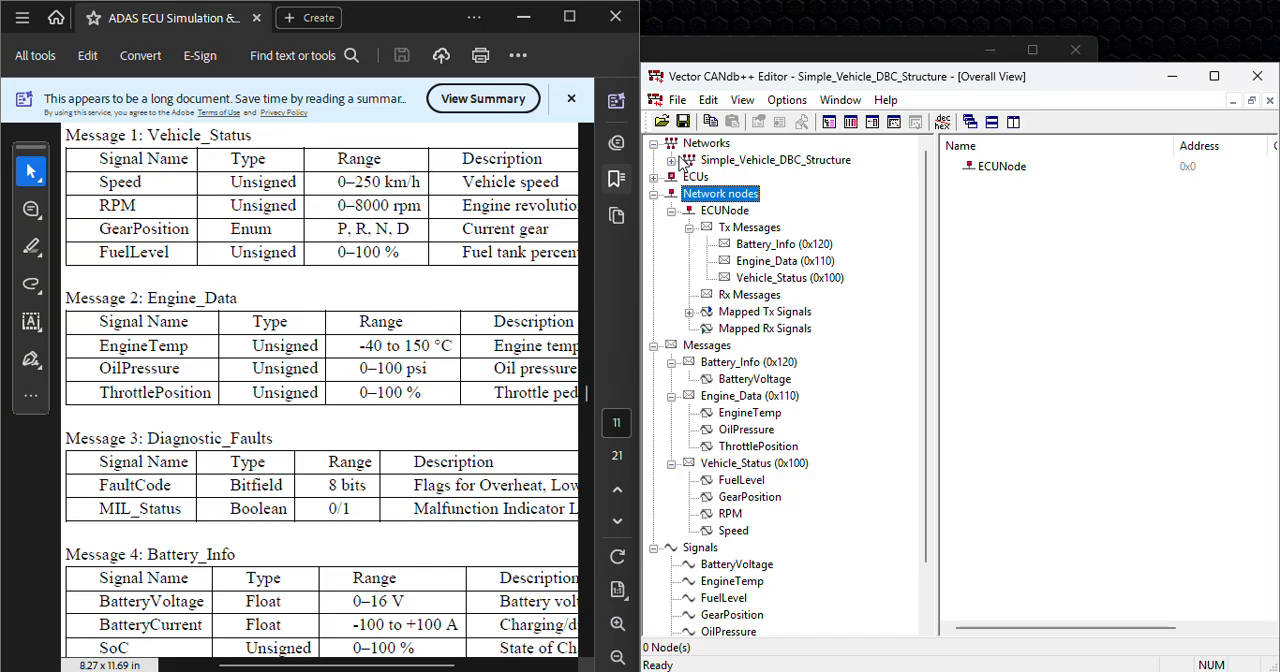
Step: Save the Simple_Vehicle_DBC_Structure database
{"action": "left_click", "coordinate": [685, 121]}
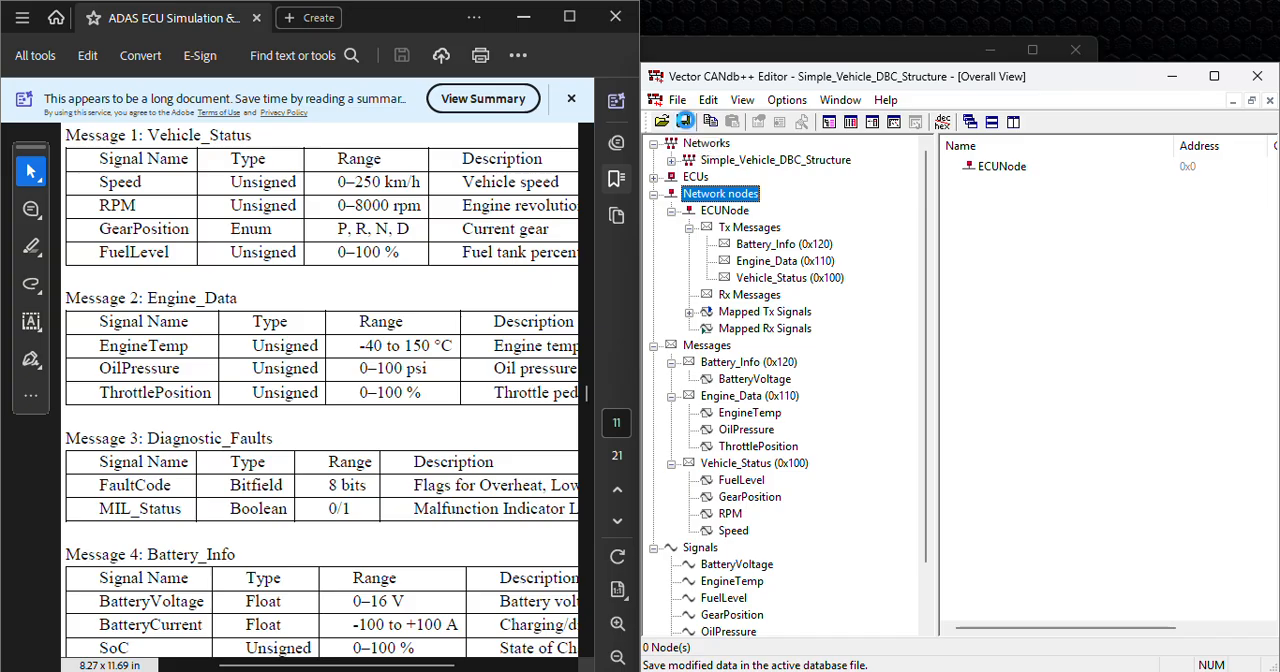
{"action": "left_click", "coordinate": [686, 120]}
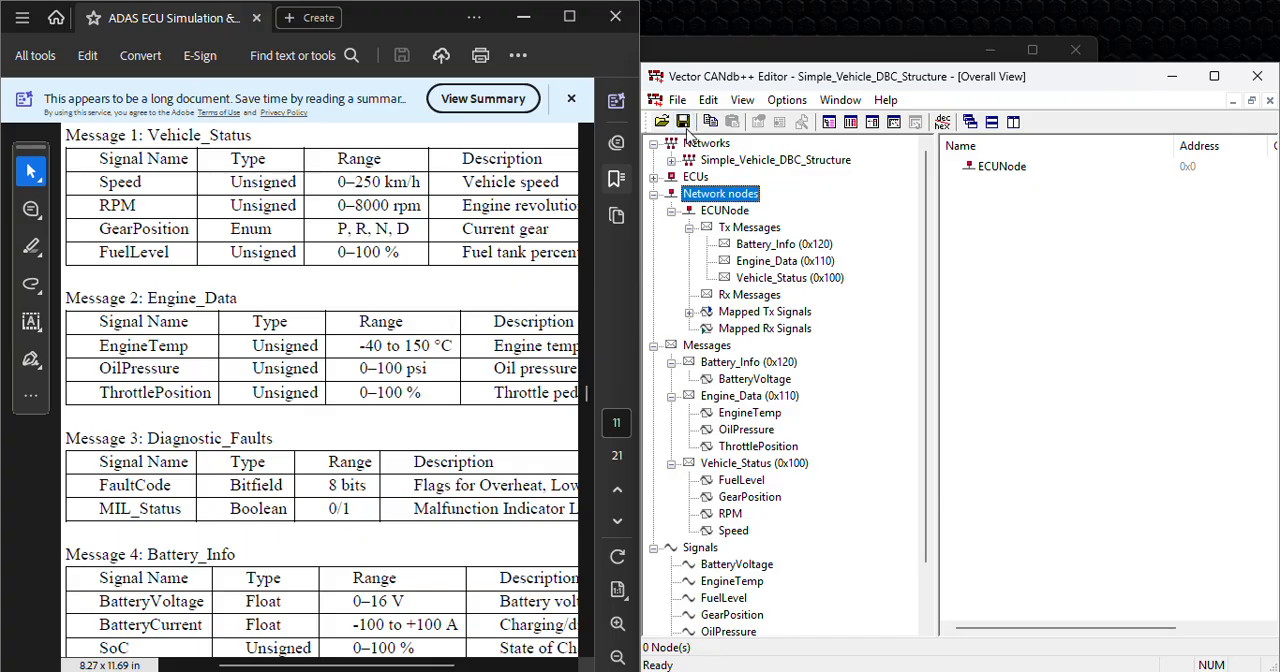
{"action": "left_click", "coordinate": [686, 124]}
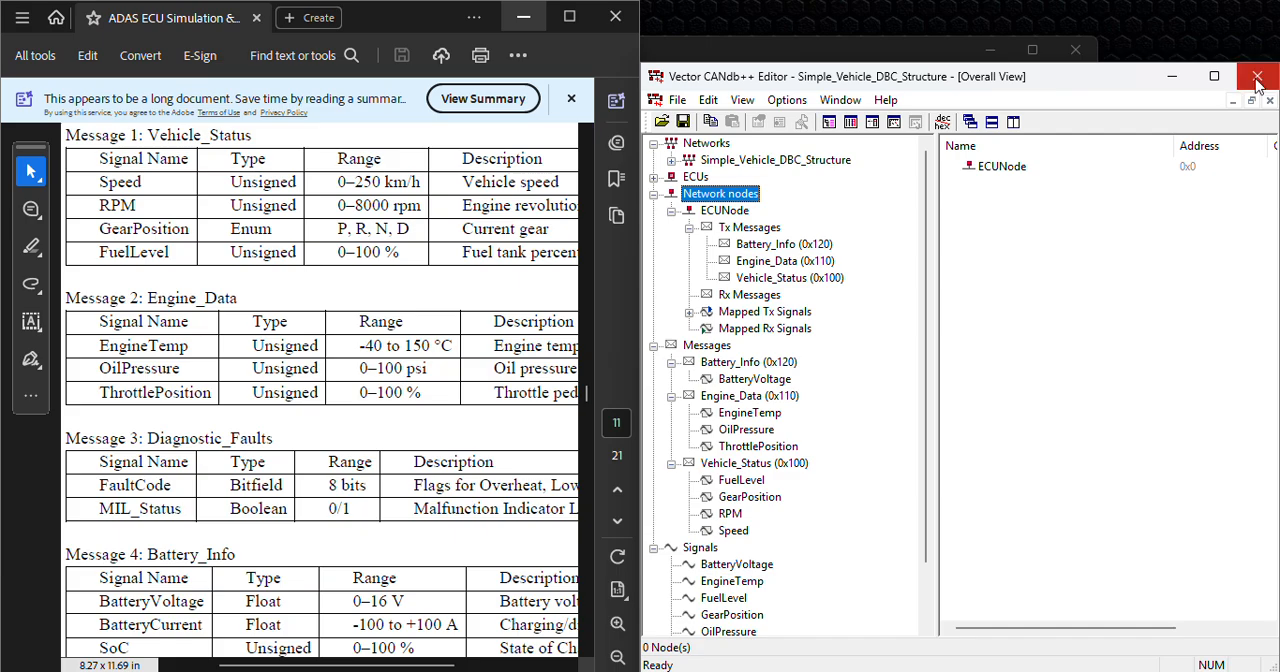
Step: Launch TSMaster64, accept its disclaimer and create an empty project
{"action": "left_click", "coordinate": [543, 58]}
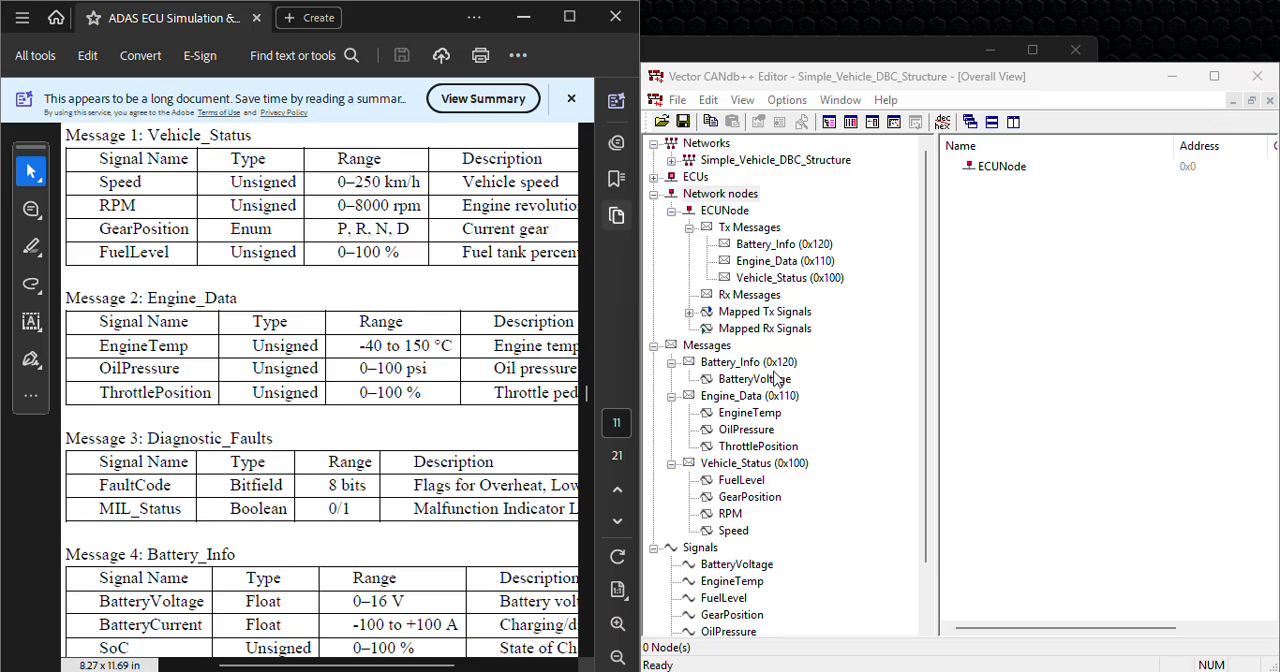
{"action": "key", "text": "super"}
{"action": "type", "text": "tsmaster"}
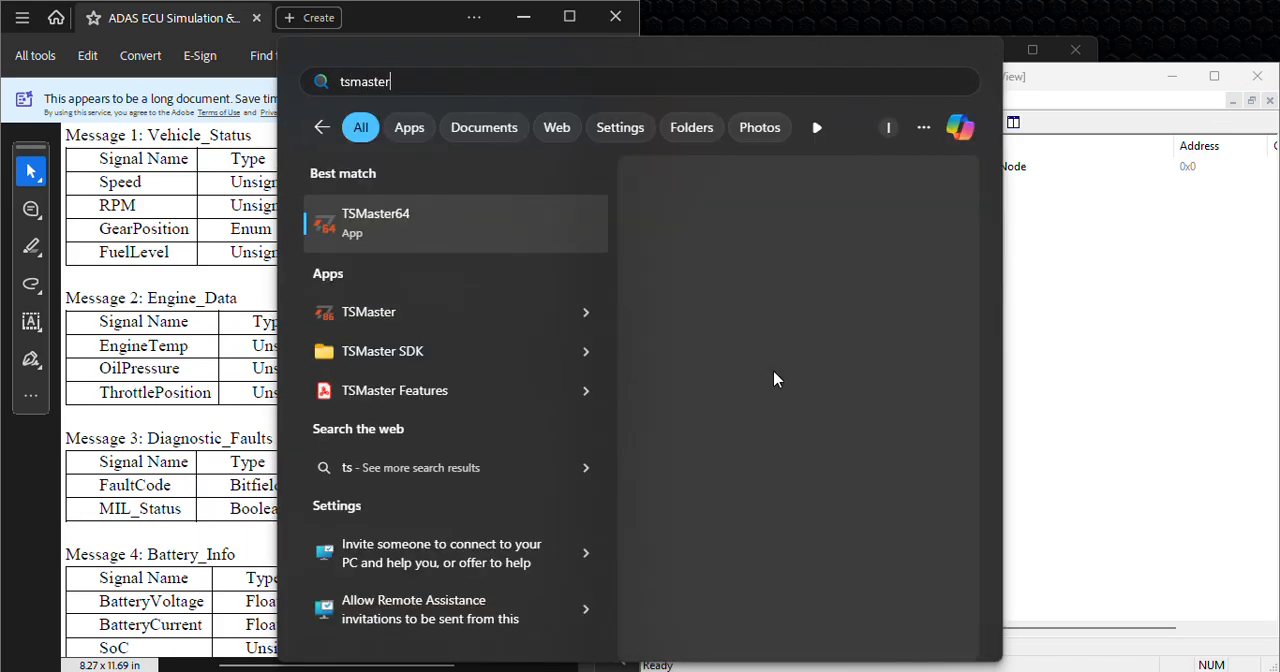
{"action": "key", "text": "Return"}
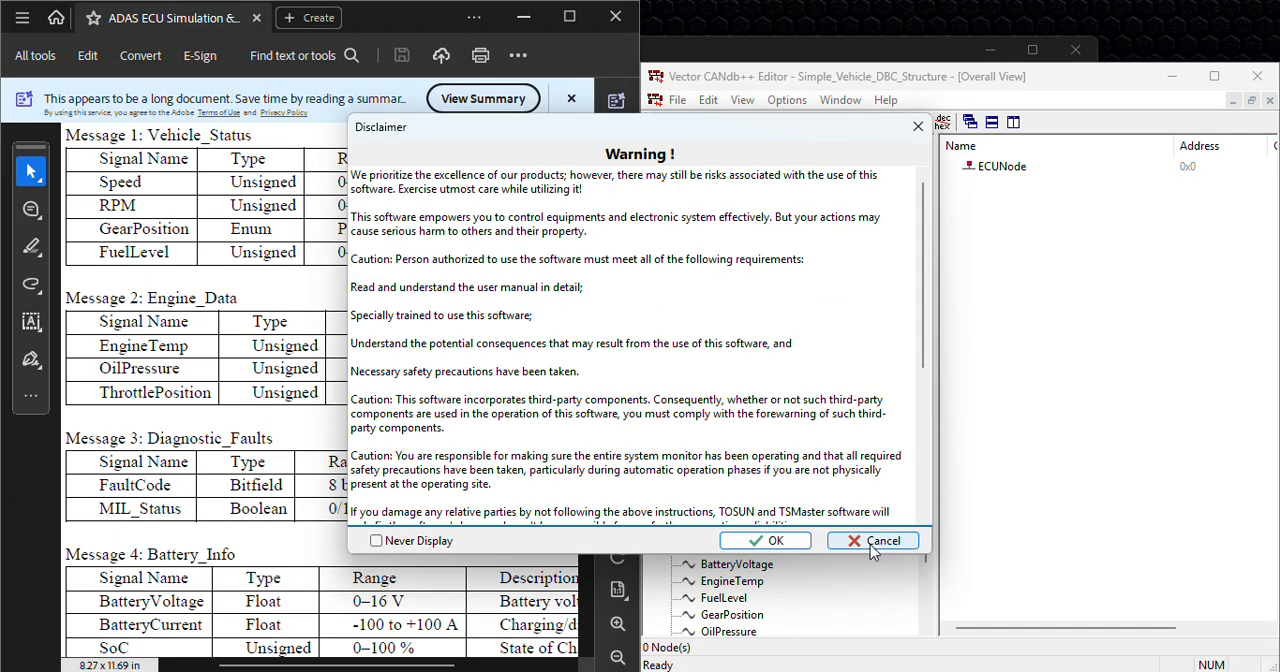
{"action": "left_click", "coordinate": [779, 549]}
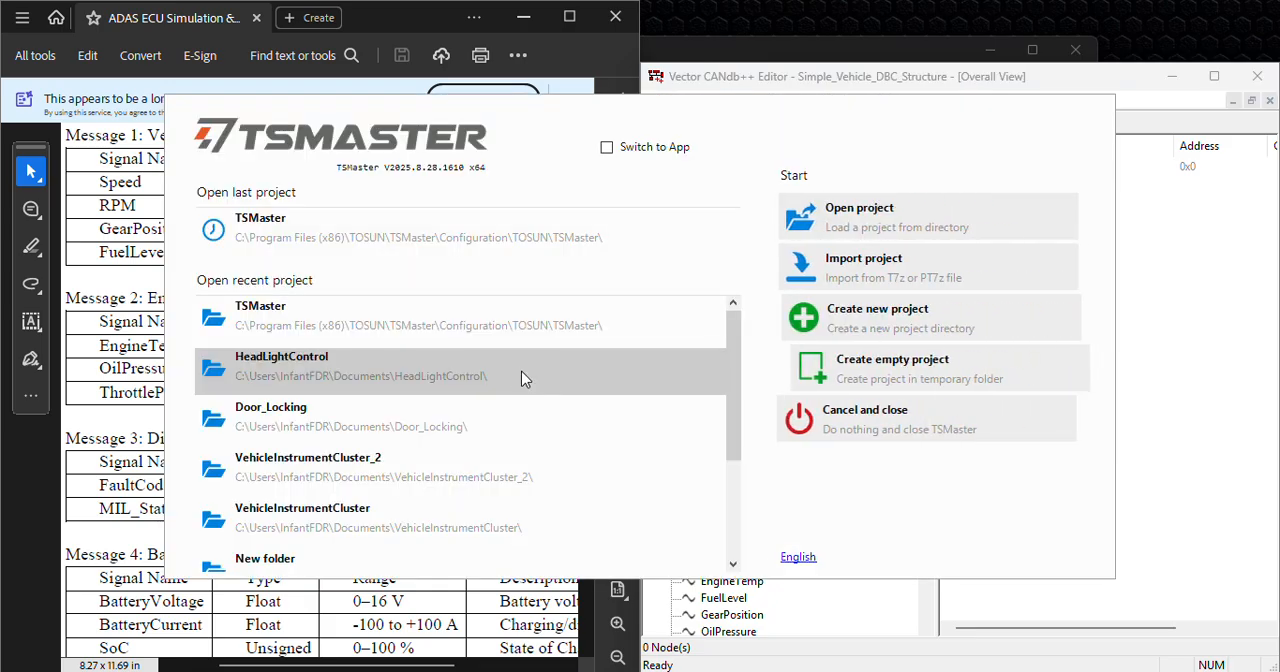
{"action": "left_click", "coordinate": [871, 369]}
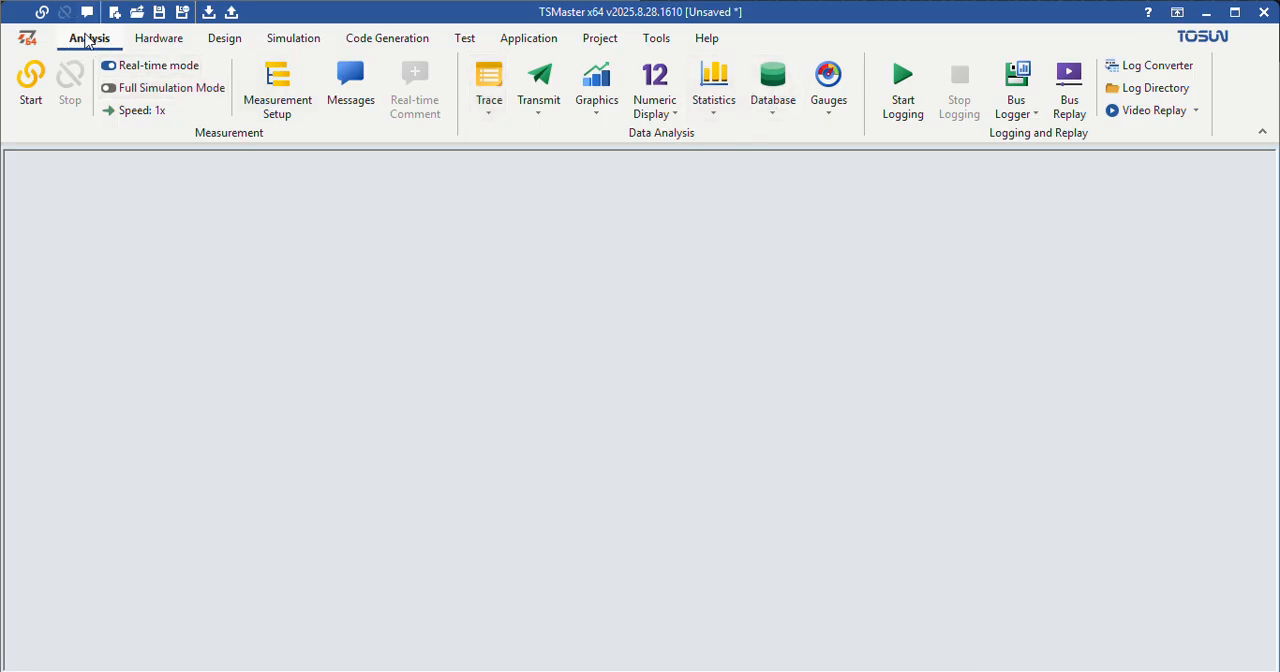
Step: Load the Simple_Vehicle_DBC_Structure DBC file from Documents into Channel 1 of the CAN database
{"action": "left_click", "coordinate": [773, 100]}
{"action": "left_click", "coordinate": [815, 152]}
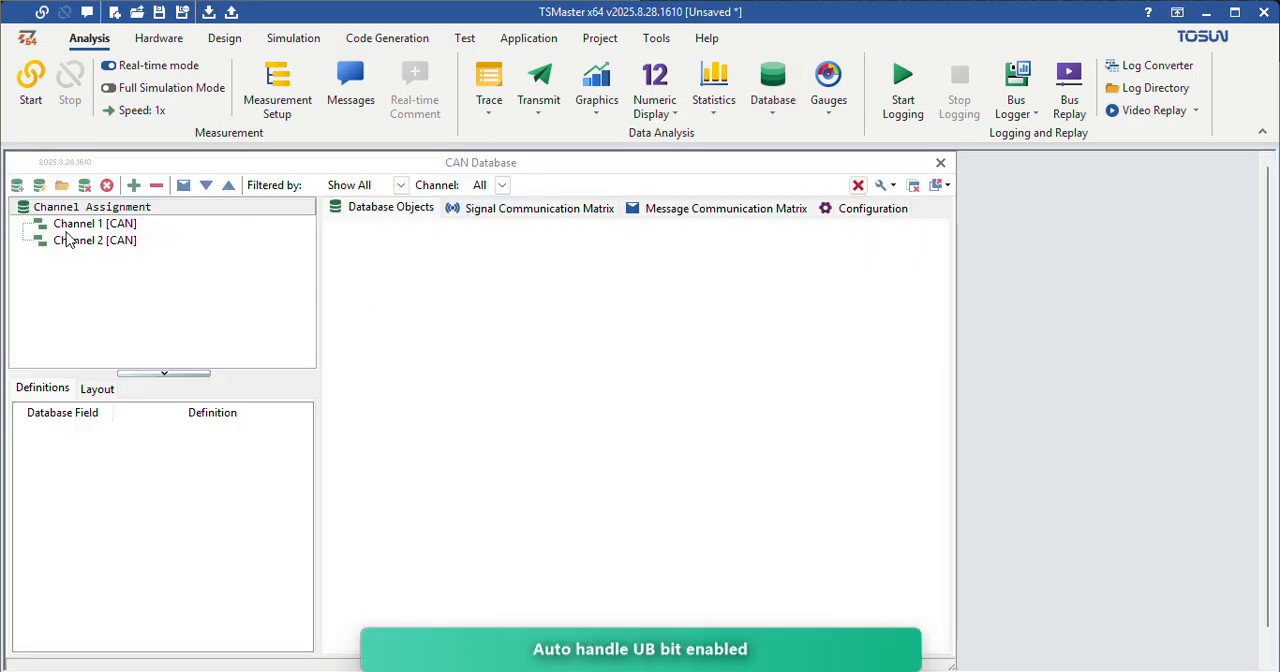
{"action": "left_click", "coordinate": [85, 228]}
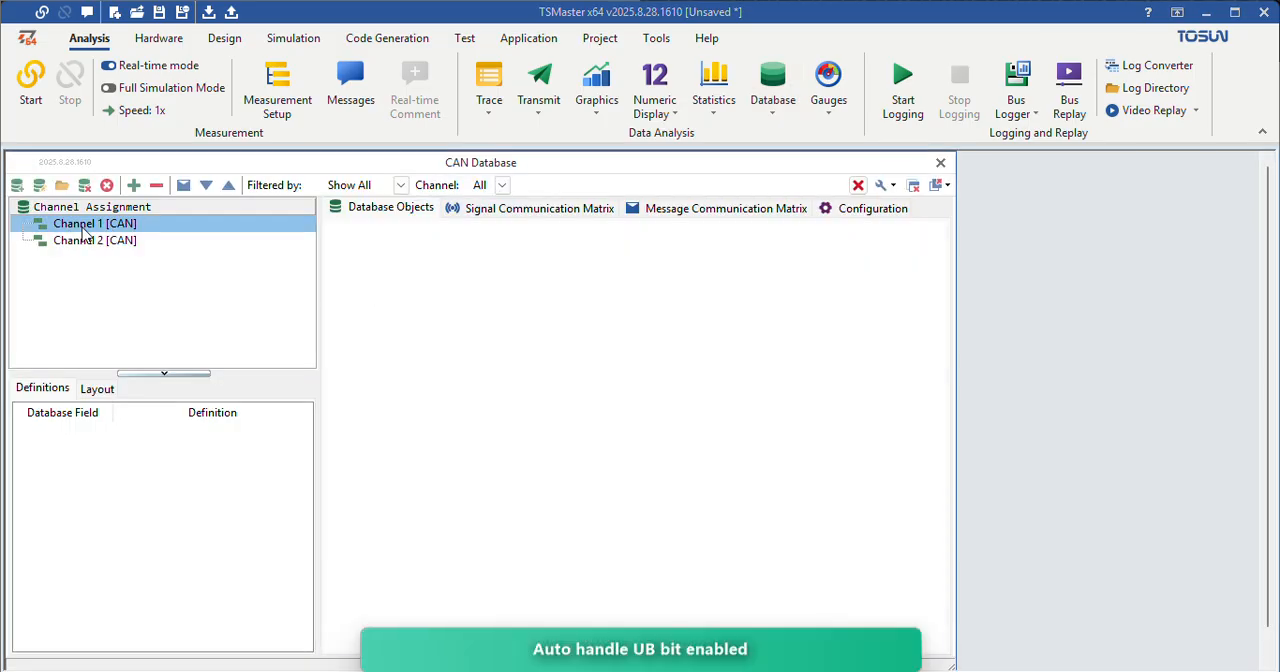
{"action": "right_click", "coordinate": [101, 228]}
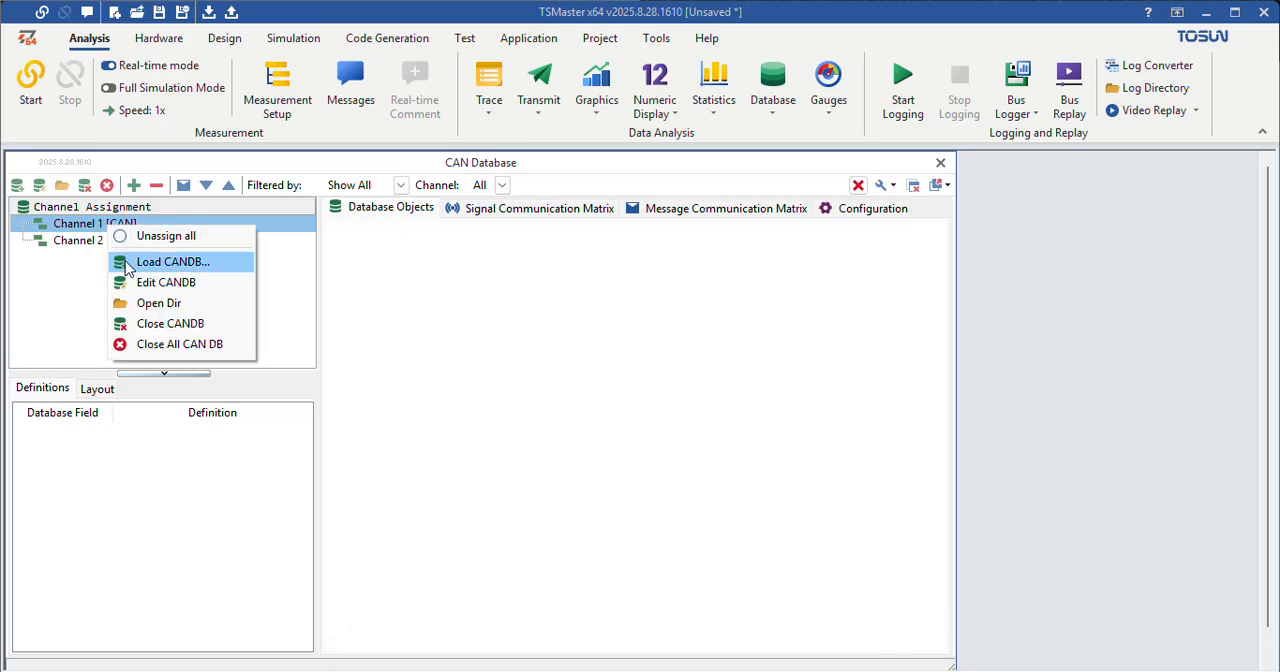
{"action": "left_click", "coordinate": [185, 265]}
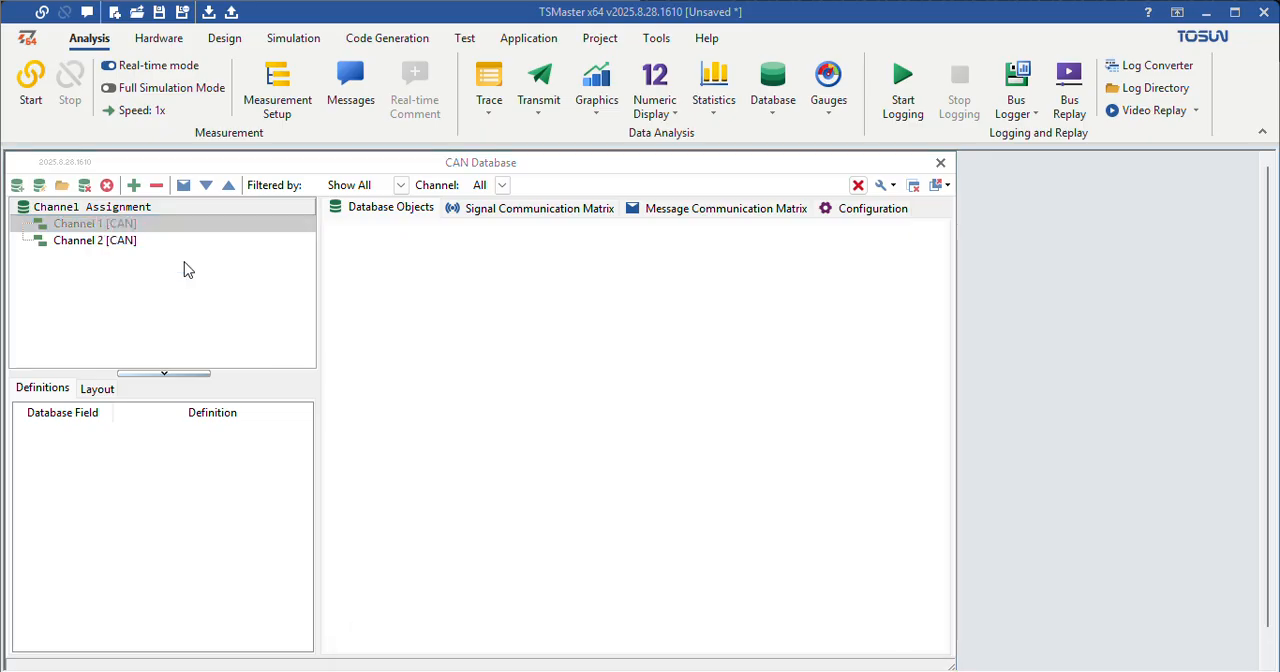
{"action": "scroll", "coordinate": [797, 450], "scroll_direction": "down", "scroll_amount": 5}
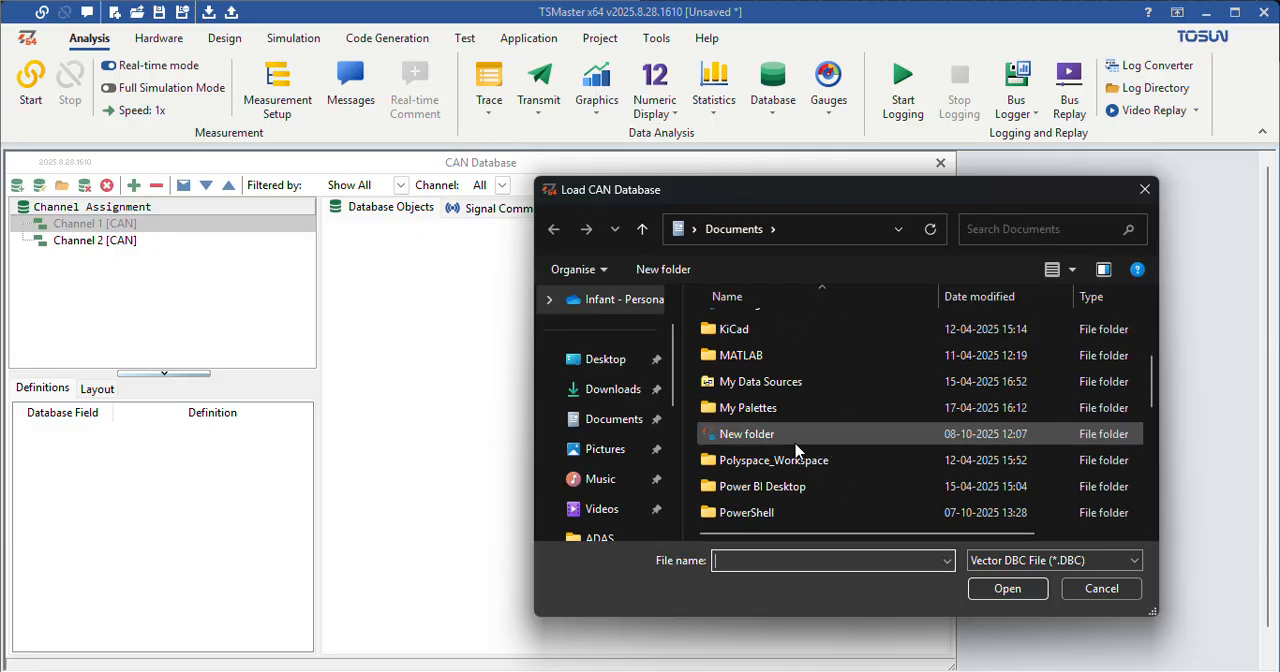
{"action": "scroll", "coordinate": [797, 447], "scroll_direction": "down", "scroll_amount": 5}
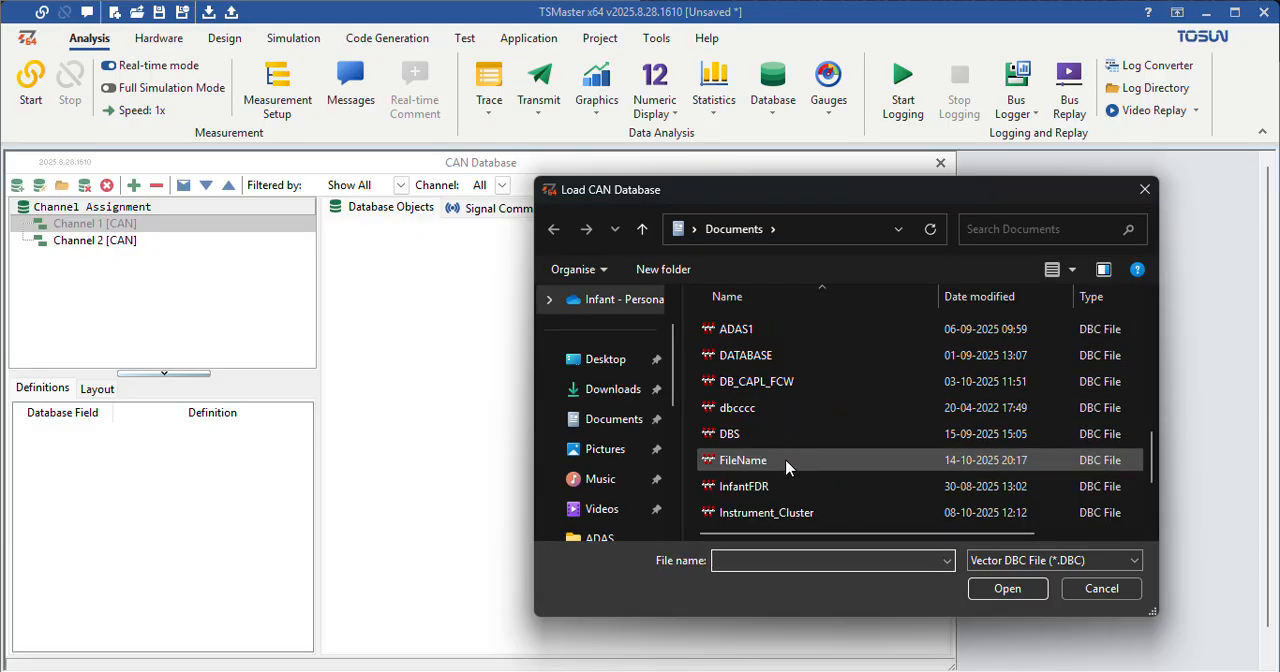
{"action": "scroll", "coordinate": [780, 470], "scroll_direction": "down", "scroll_amount": 1}
{"action": "left_click", "coordinate": [728, 465]}
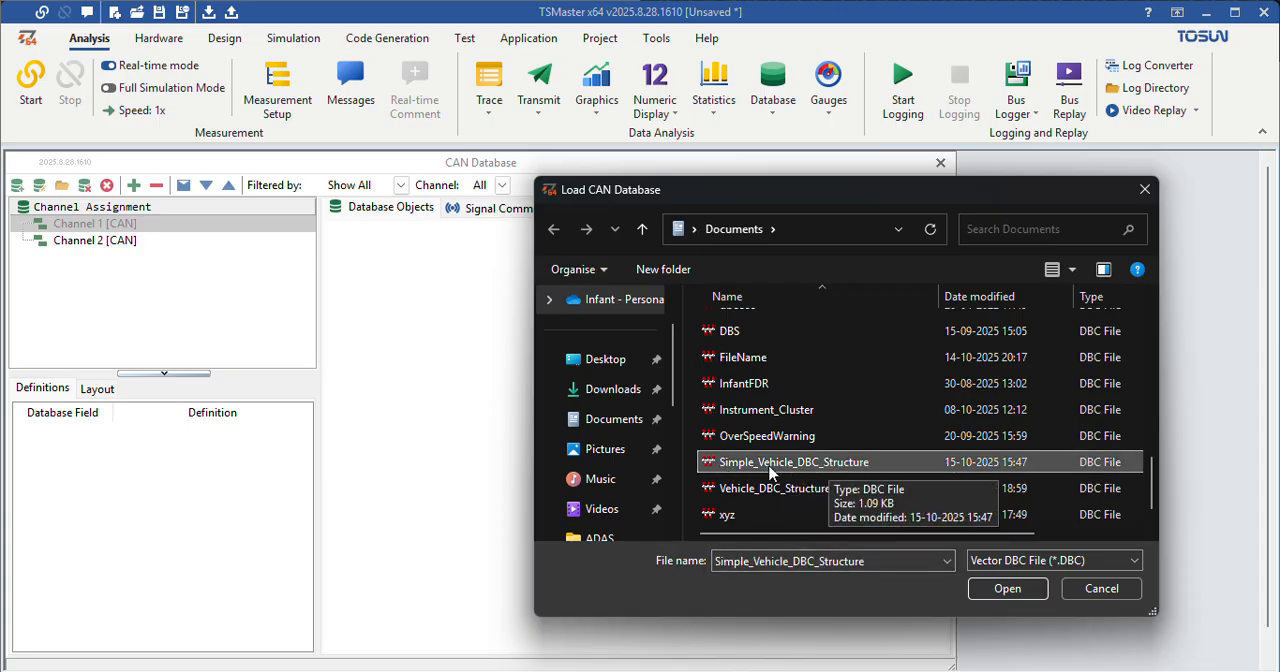
{"action": "left_click", "coordinate": [980, 602]}
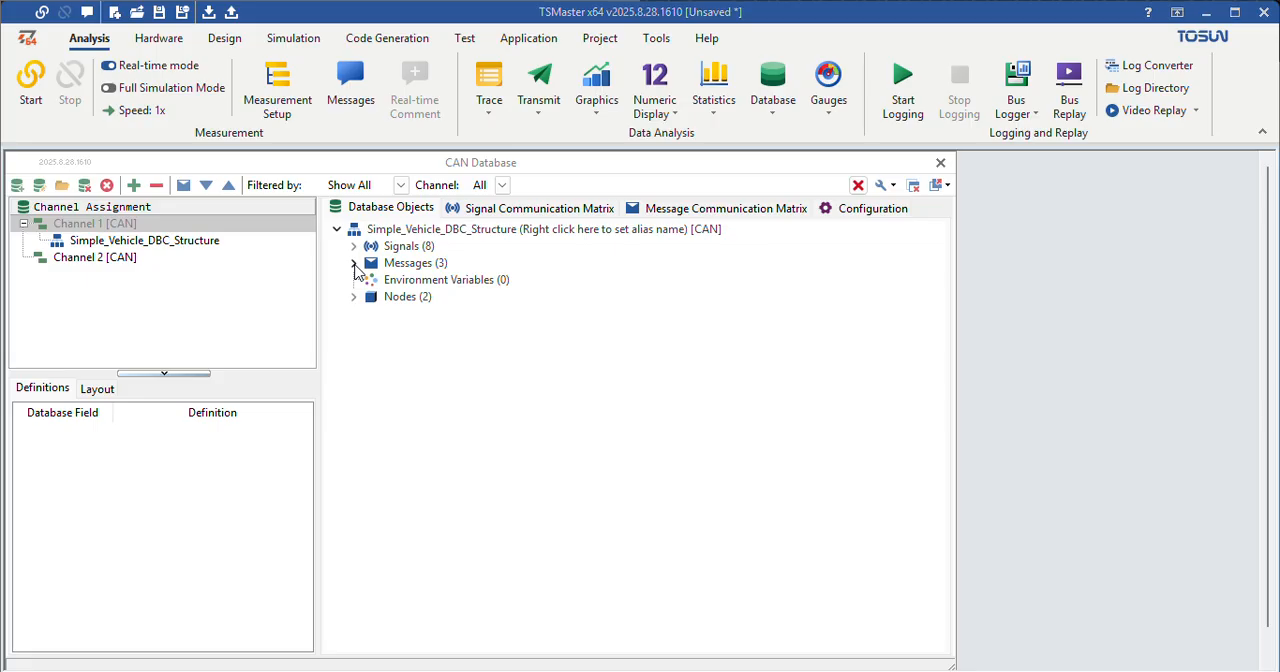
Step: Expand the signals, messages and nodes of the loaded database to review them, and collapse the groups again
{"action": "left_click", "coordinate": [353, 263]}
{"action": "left_click", "coordinate": [354, 247]}
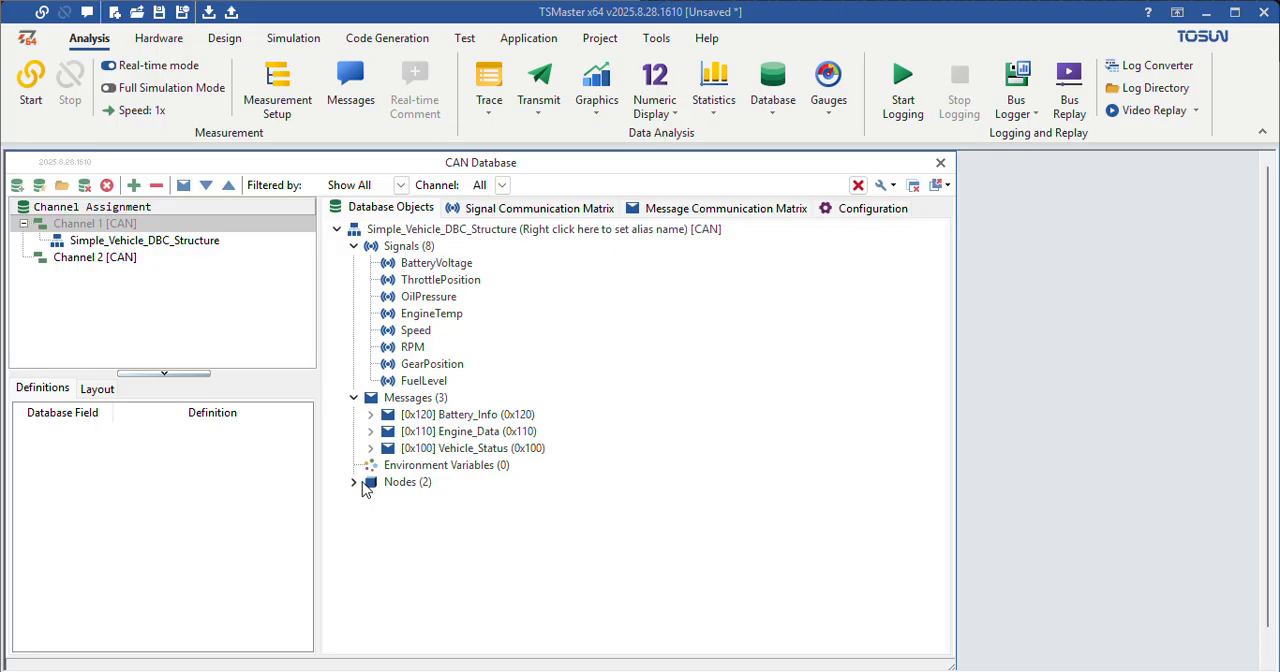
{"action": "left_click", "coordinate": [355, 483]}
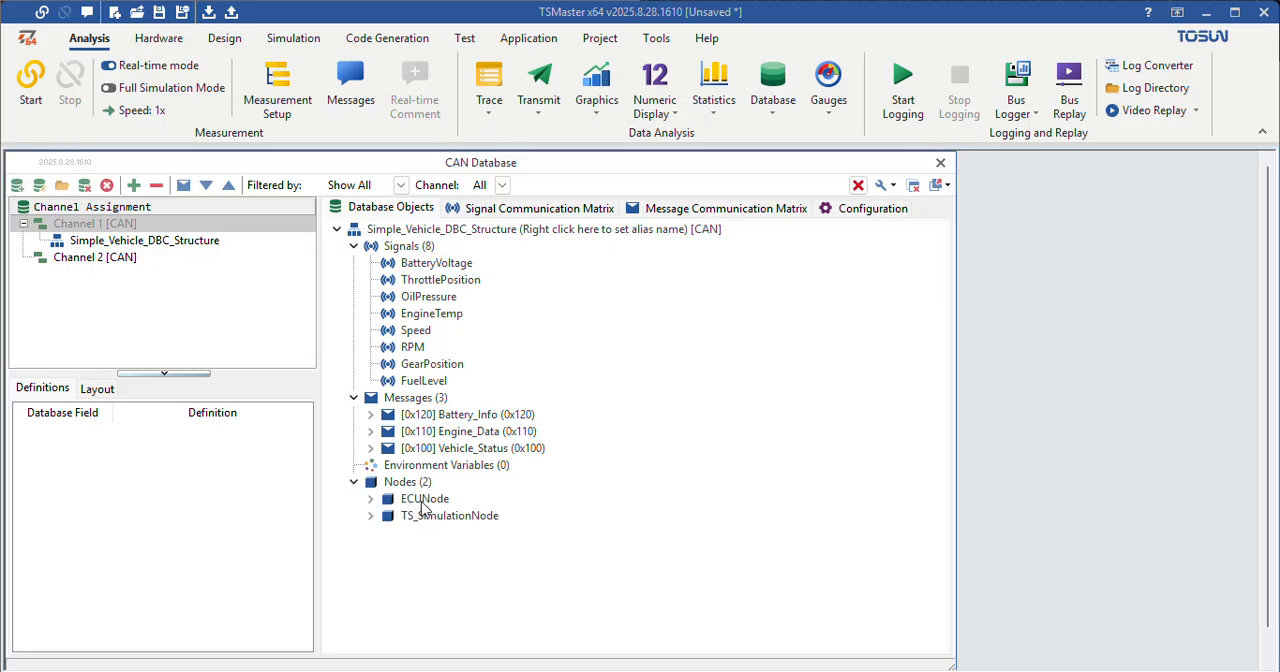
{"action": "left_click", "coordinate": [353, 482]}
{"action": "left_click", "coordinate": [355, 398]}
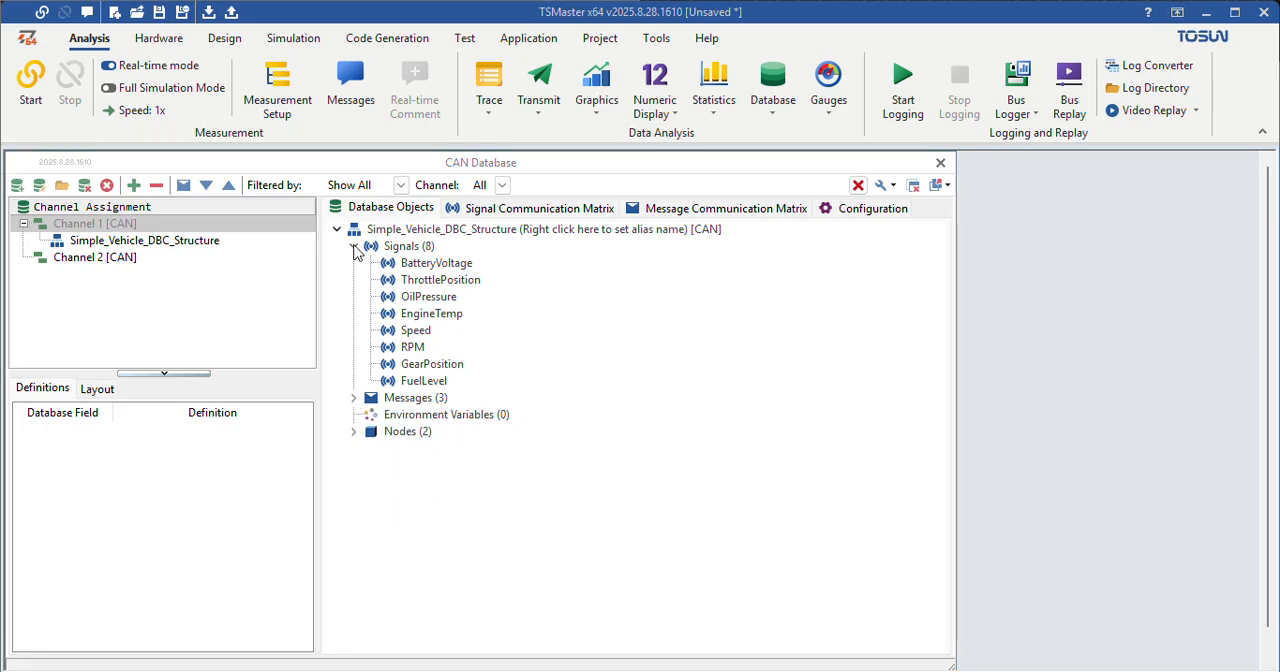
{"action": "left_click", "coordinate": [355, 247]}
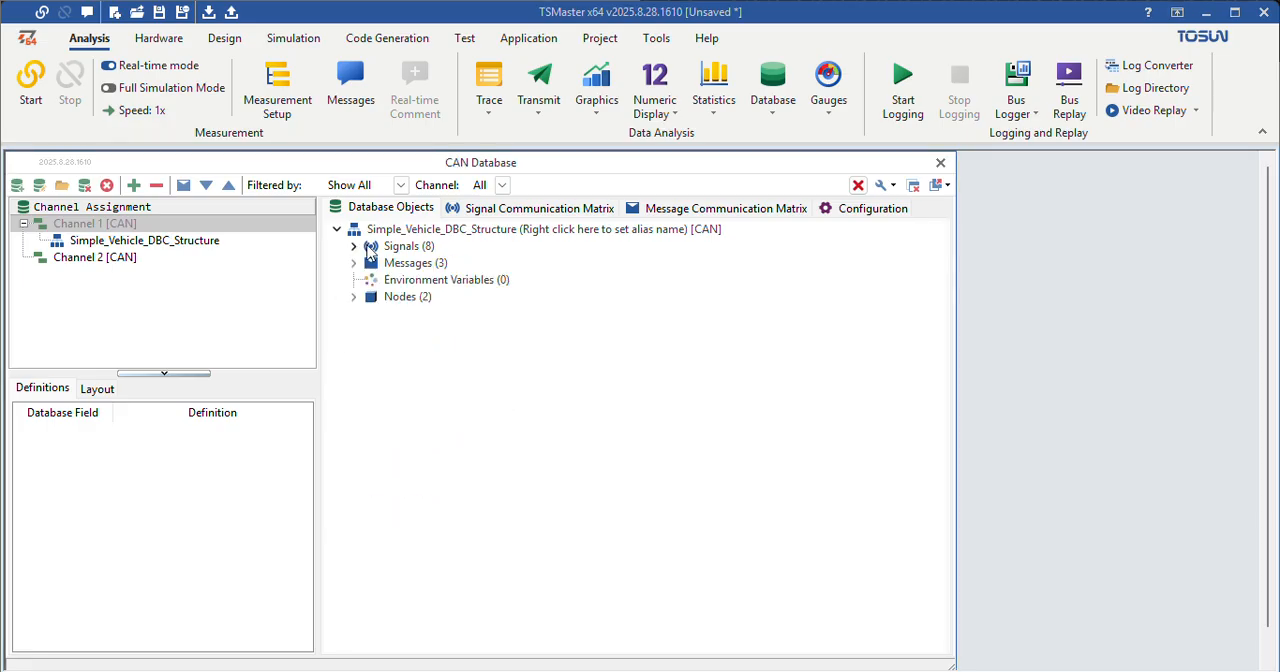
Step: Open a CAN / CAN FD Transmit window and a CAN / CAN FD Trace window
{"action": "left_click", "coordinate": [538, 110]}
{"action": "left_click", "coordinate": [566, 139]}
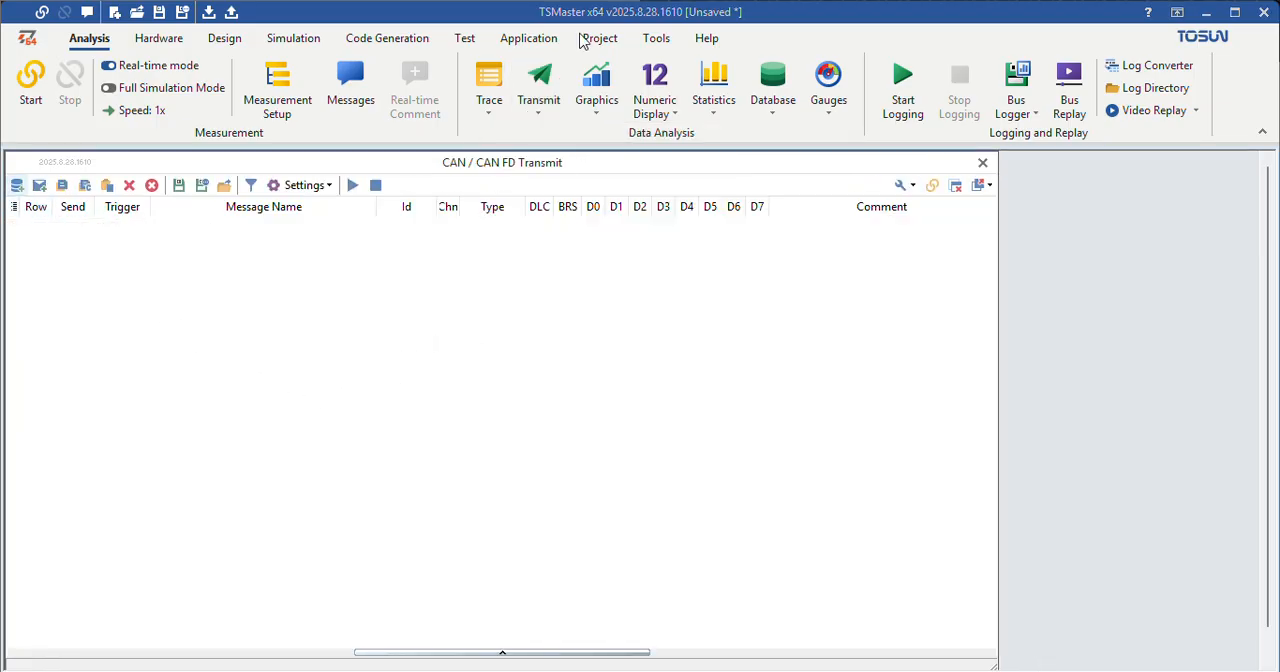
{"action": "left_click", "coordinate": [490, 112]}
{"action": "left_click", "coordinate": [512, 137]}
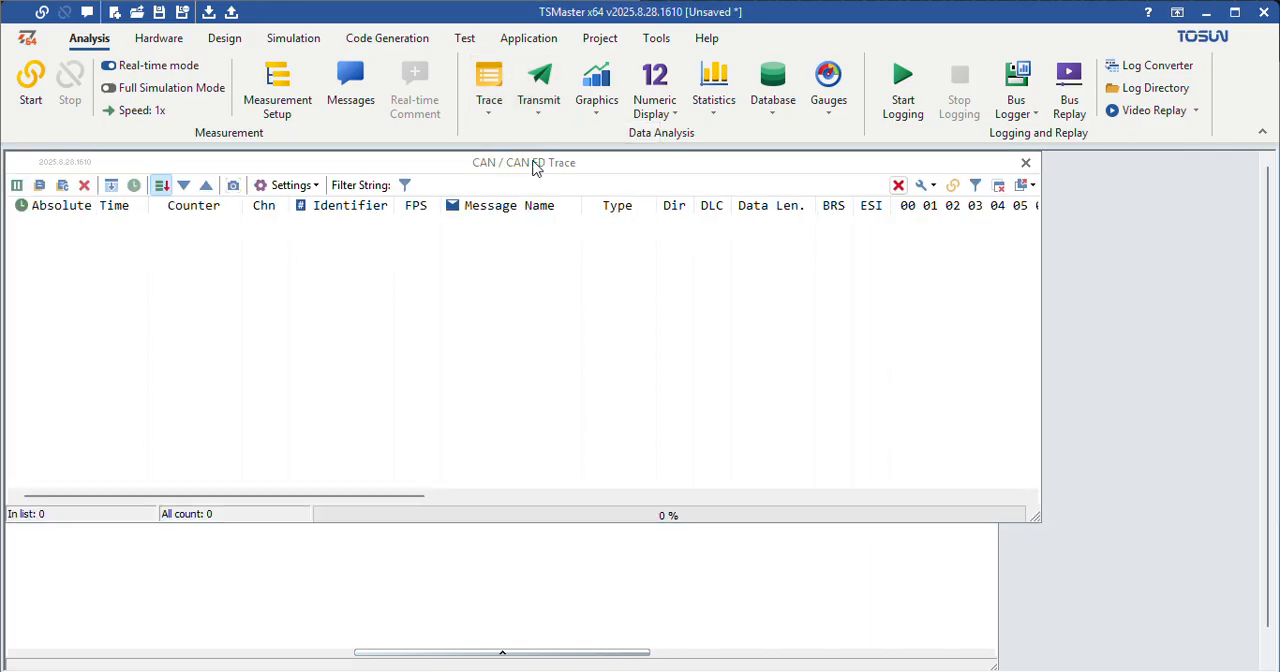
Step: Arrange the Transmit and Trace windows side by side, with Transmit on the left and Trace extended to the same height
{"action": "mouse_move", "coordinate": [534, 164]}
{"action": "left_mouse_down"}
{"action": "mouse_move", "coordinate": [657, 248]}
{"action": "mouse_move", "coordinate": [681, 250]}
{"action": "left_mouse_up"}
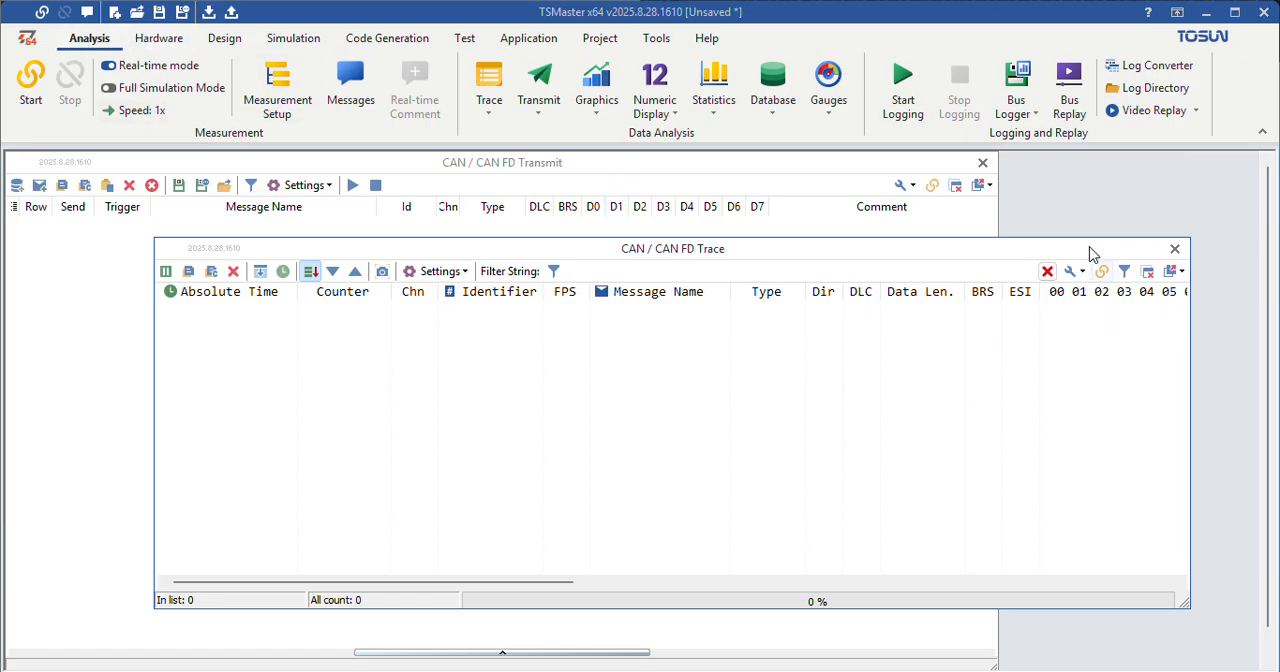
{"action": "mouse_move", "coordinate": [1093, 250]}
{"action": "left_mouse_down"}
{"action": "mouse_move", "coordinate": [1154, 206]}
{"action": "mouse_move", "coordinate": [1164, 174]}
{"action": "left_mouse_up"}
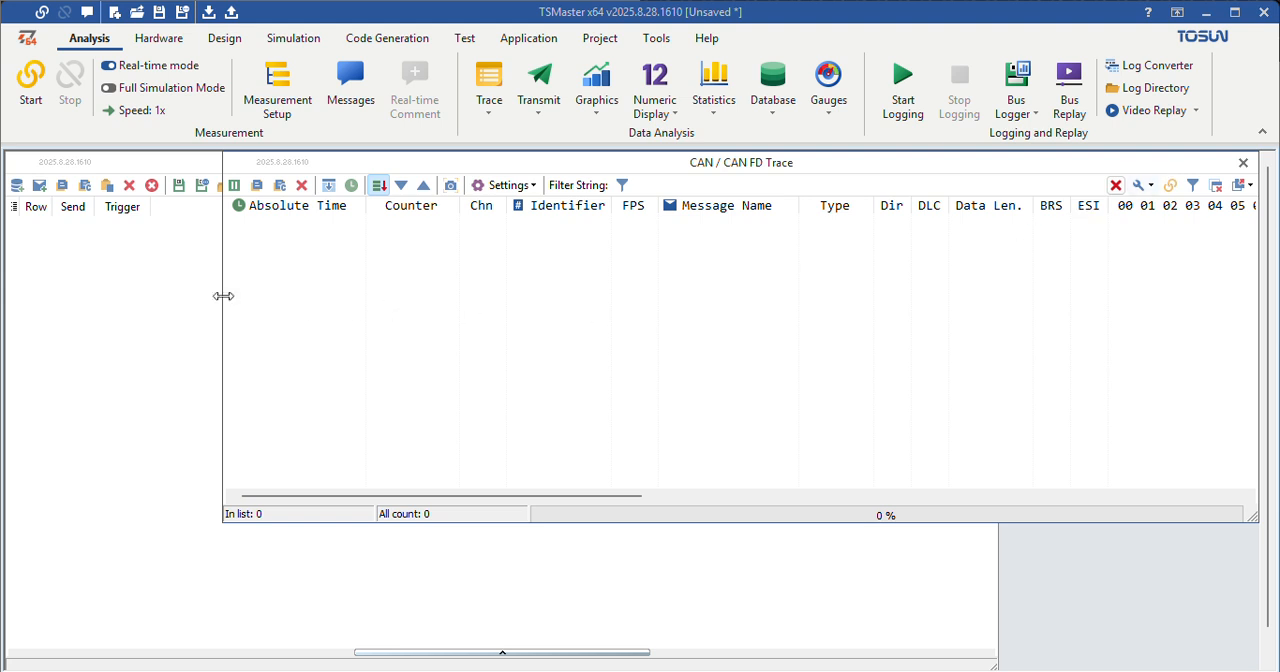
{"action": "left_click_drag", "start_coordinate": [225, 287], "coordinate": [604, 271]}
{"action": "left_click", "coordinate": [430, 160]}
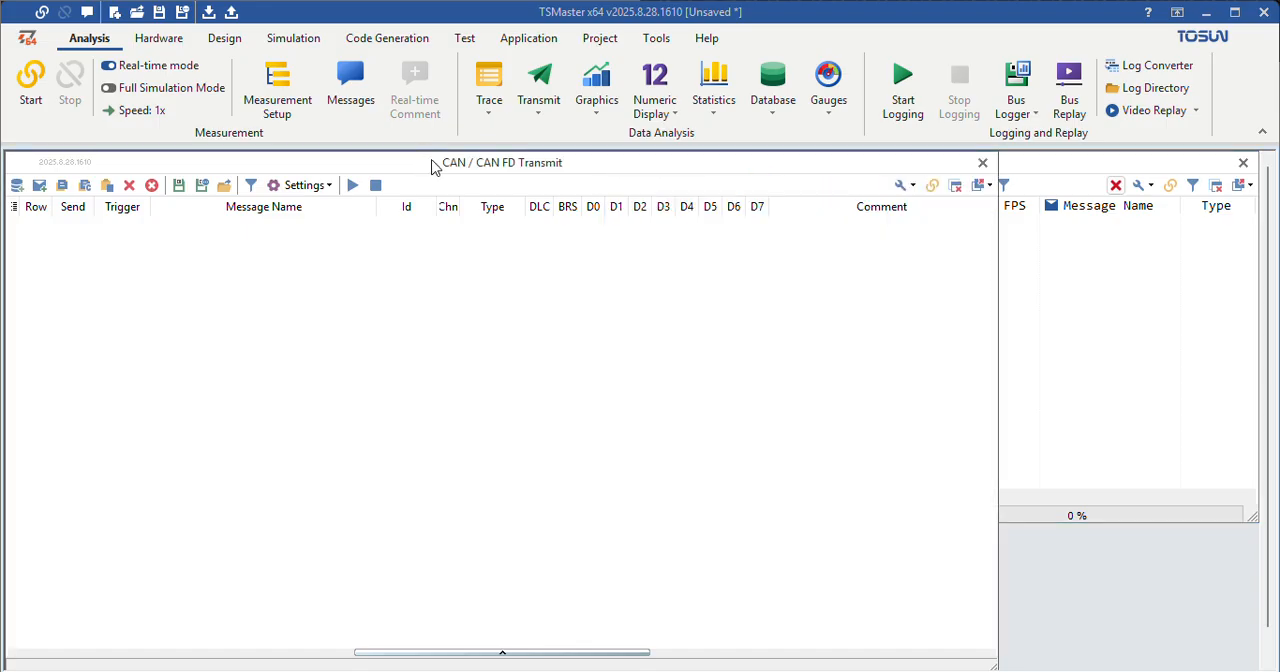
{"action": "left_click", "coordinate": [1003, 284]}
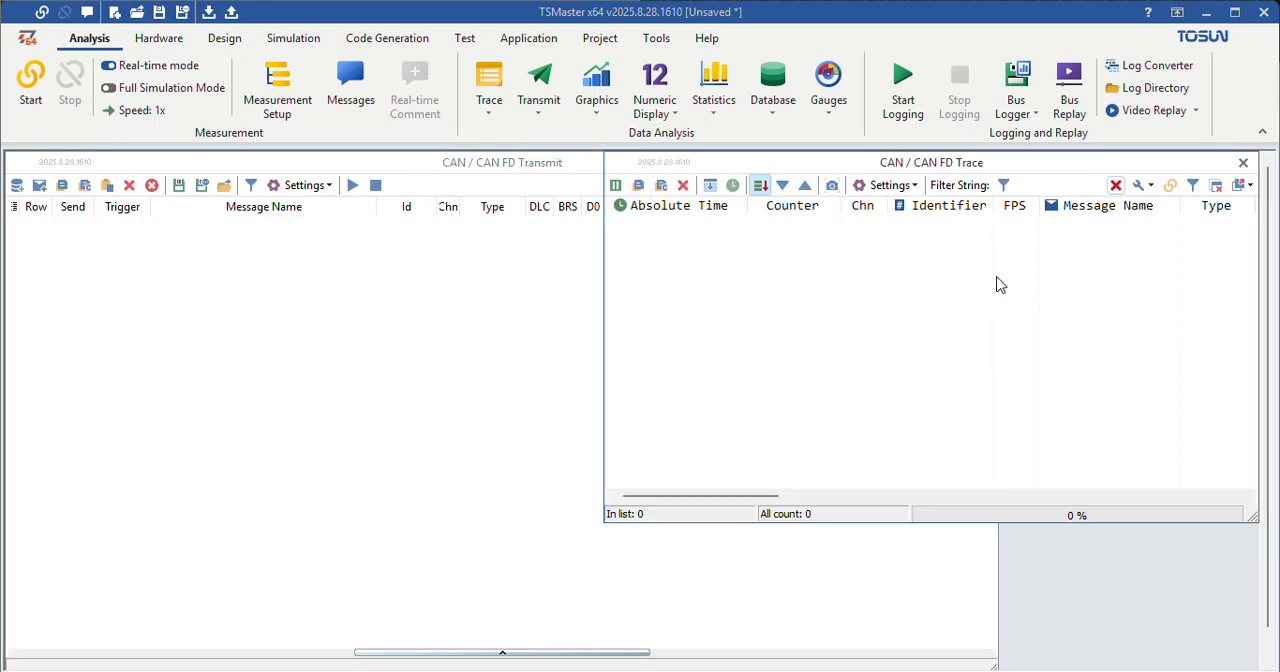
{"action": "left_click", "coordinate": [543, 283]}
{"action": "mouse_move", "coordinate": [997, 287]}
{"action": "left_mouse_down"}
{"action": "mouse_move", "coordinate": [586, 286]}
{"action": "mouse_move", "coordinate": [625, 286]}
{"action": "mouse_move", "coordinate": [606, 257]}
{"action": "mouse_move", "coordinate": [626, 260]}
{"action": "left_mouse_up"}
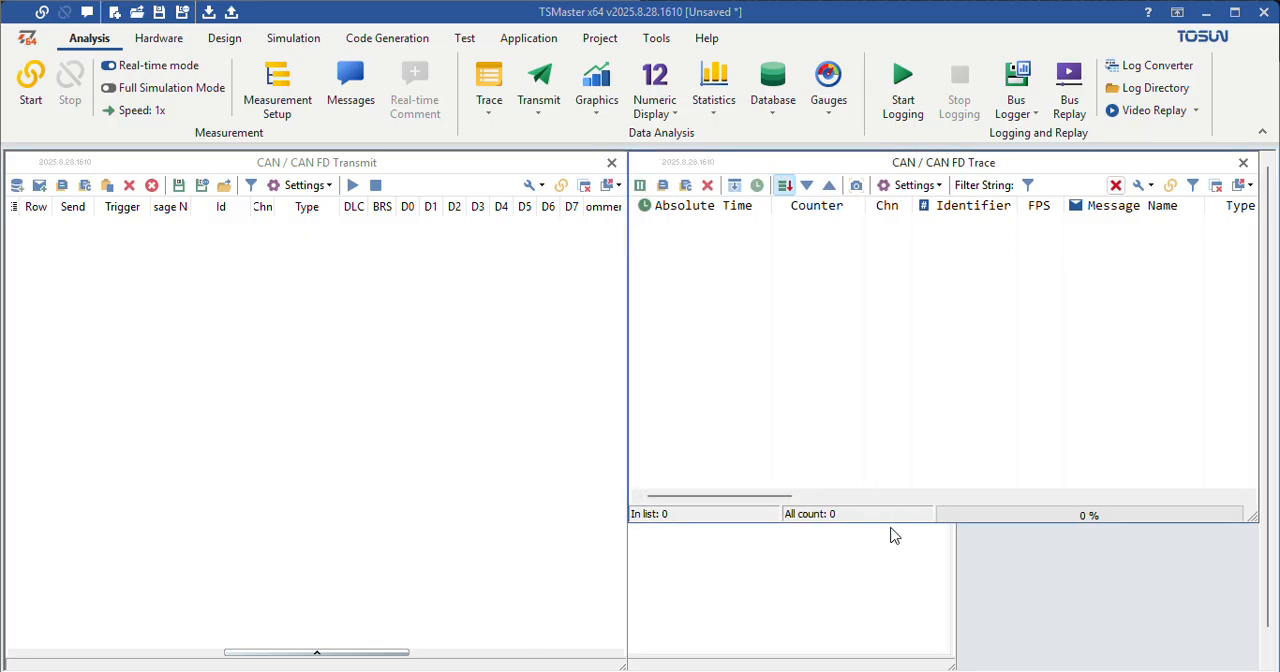
{"action": "left_click_drag", "start_coordinate": [891, 522], "coordinate": [930, 664]}
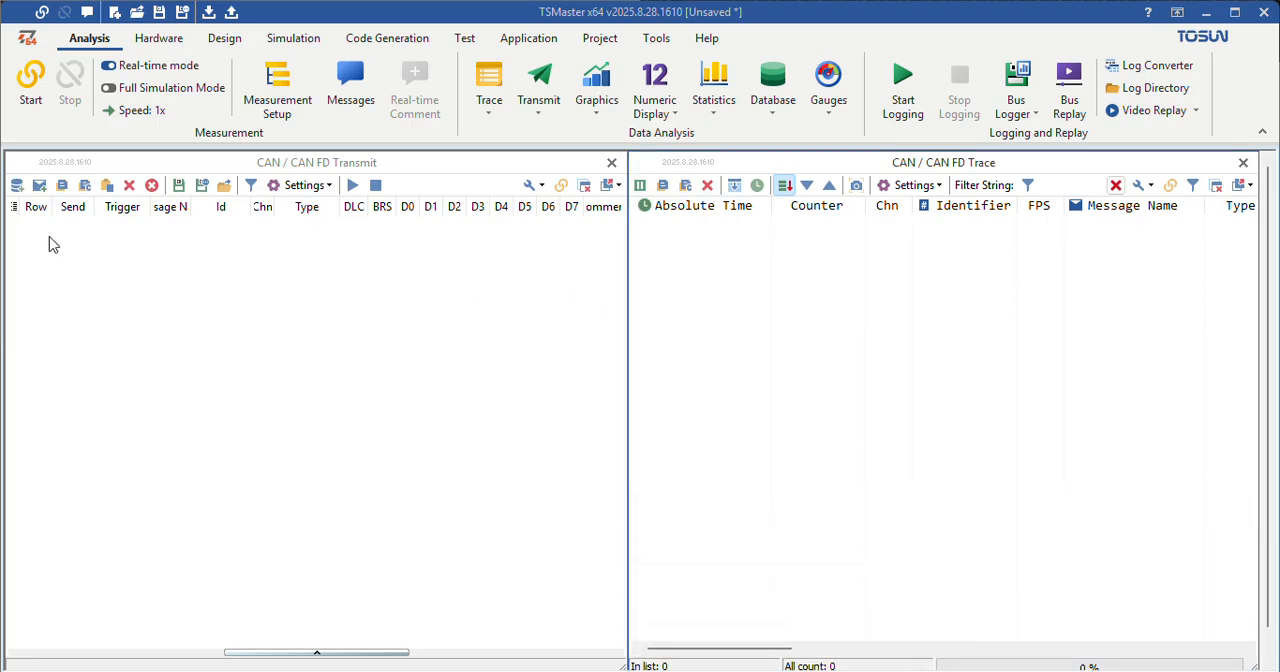
Step: Add the Battery_Info, Engine_Data and Vehicle_Status messages from the Channel 1 database to the transmit list
{"action": "left_click", "coordinate": [17, 188]}
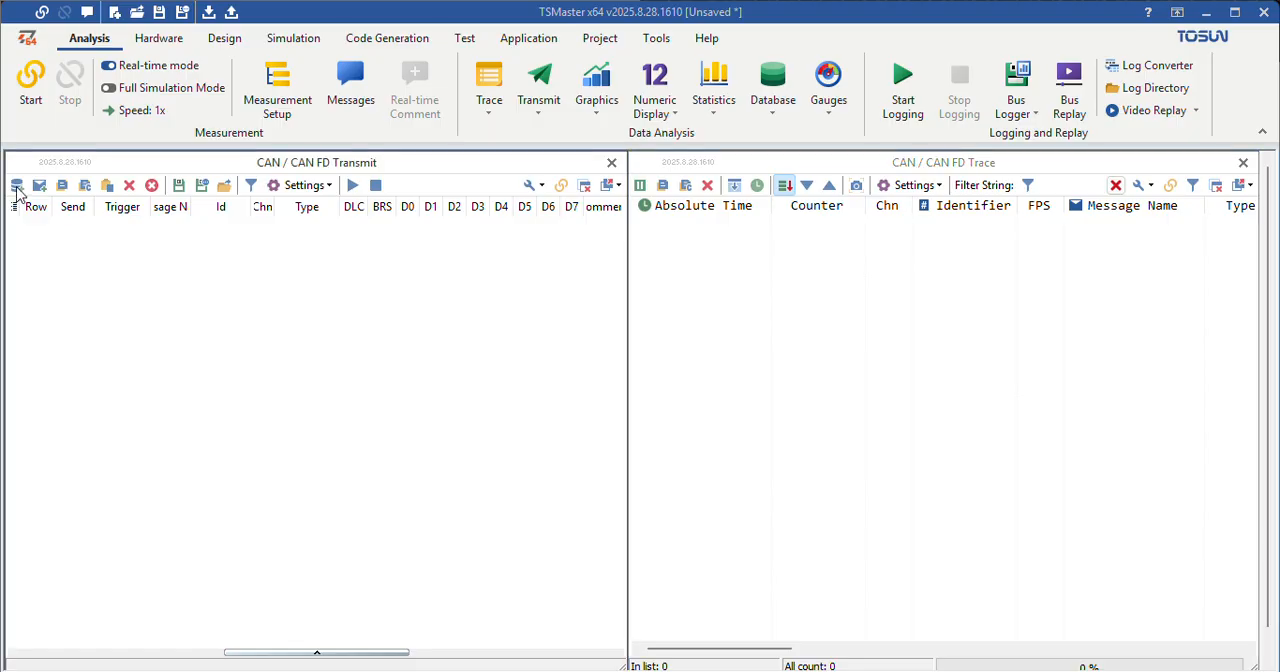
{"action": "left_click", "coordinate": [17, 188]}
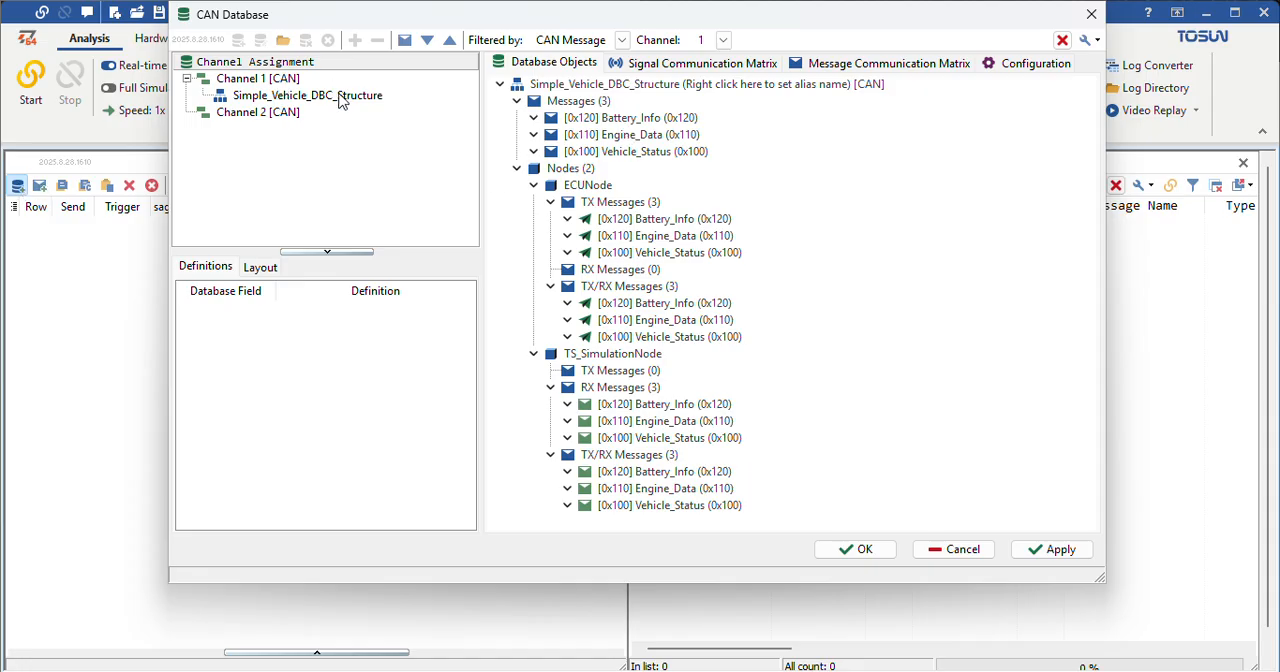
{"action": "left_click", "coordinate": [631, 118]}
{"action": "left_click", "coordinate": [634, 137]}
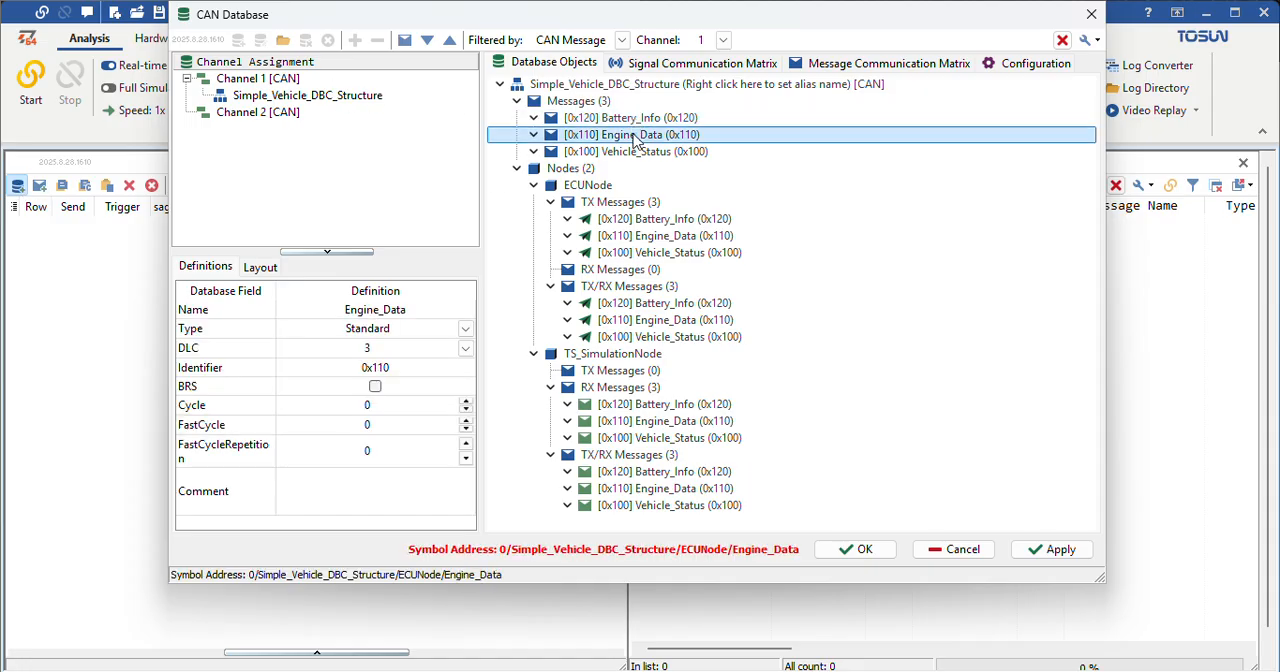
{"action": "left_click", "coordinate": [641, 155]}
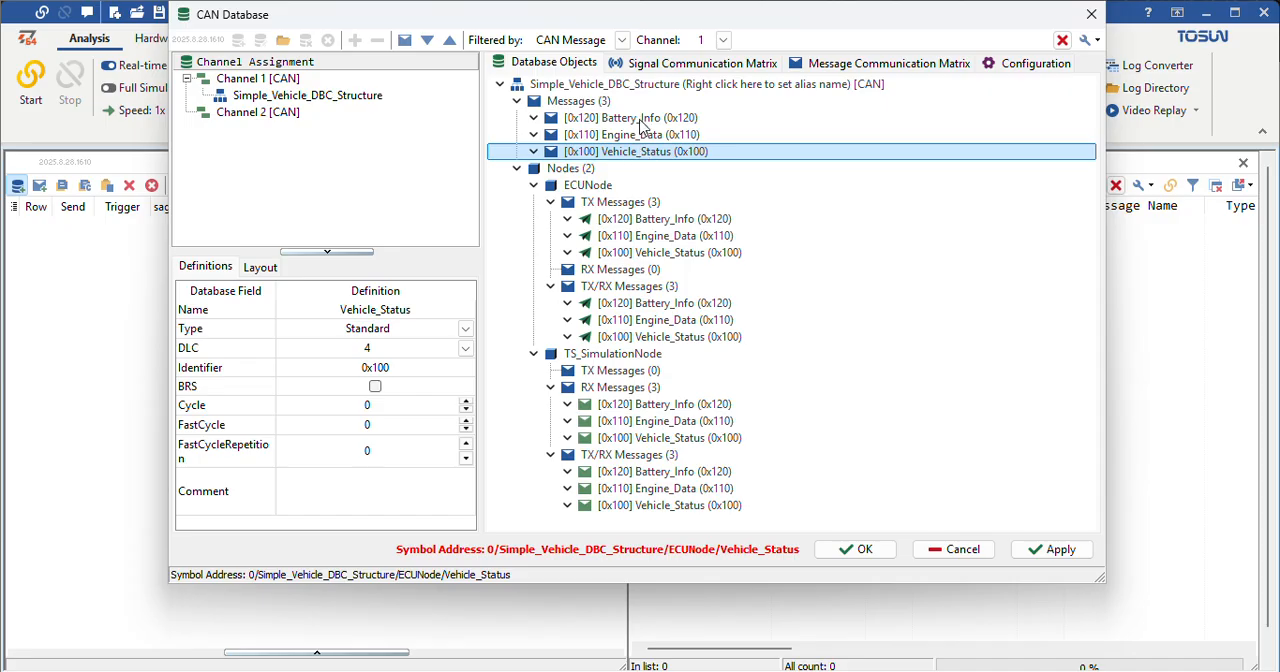
{"action": "left_click", "coordinate": [643, 122]}
{"action": "left_click", "coordinate": [643, 135], "text": "ctrl"}
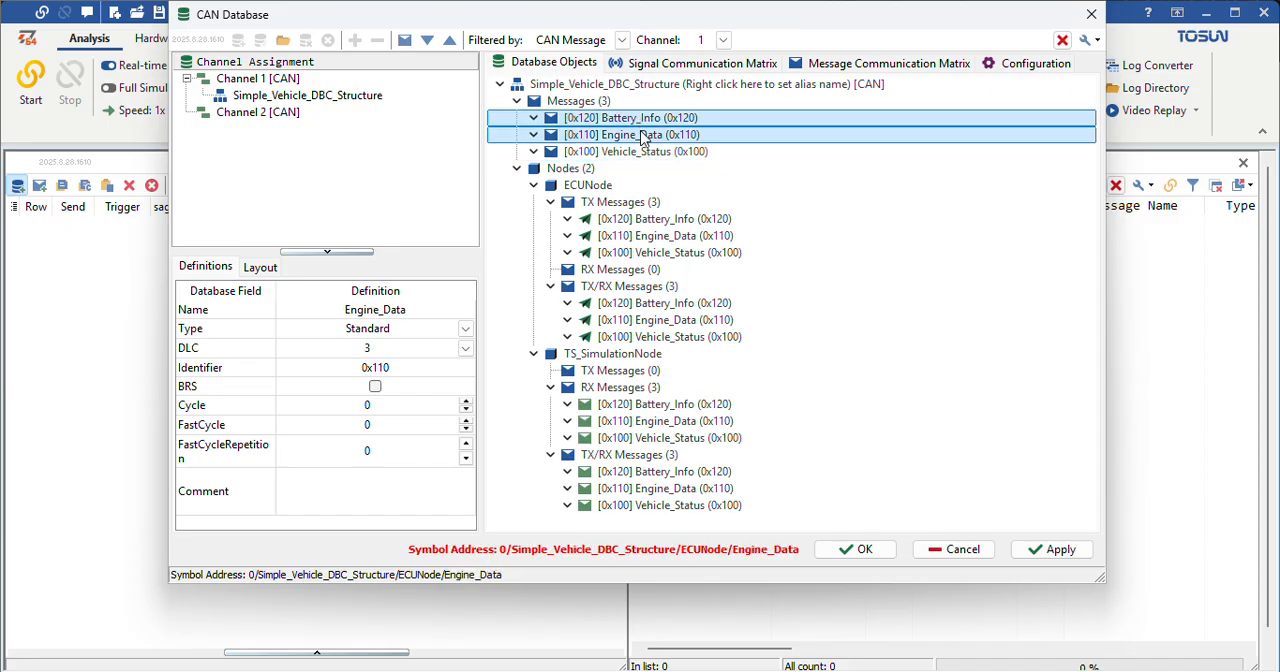
{"action": "left_click", "coordinate": [641, 152], "text": "ctrl"}
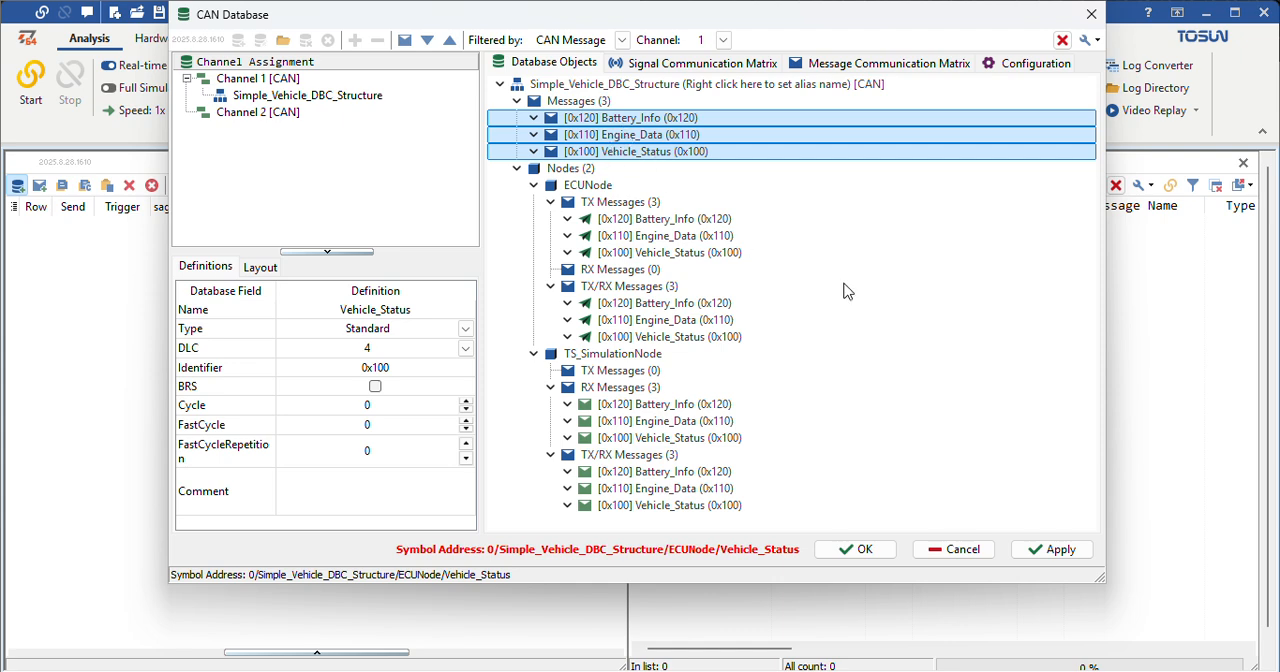
{"action": "left_click", "coordinate": [1054, 550]}
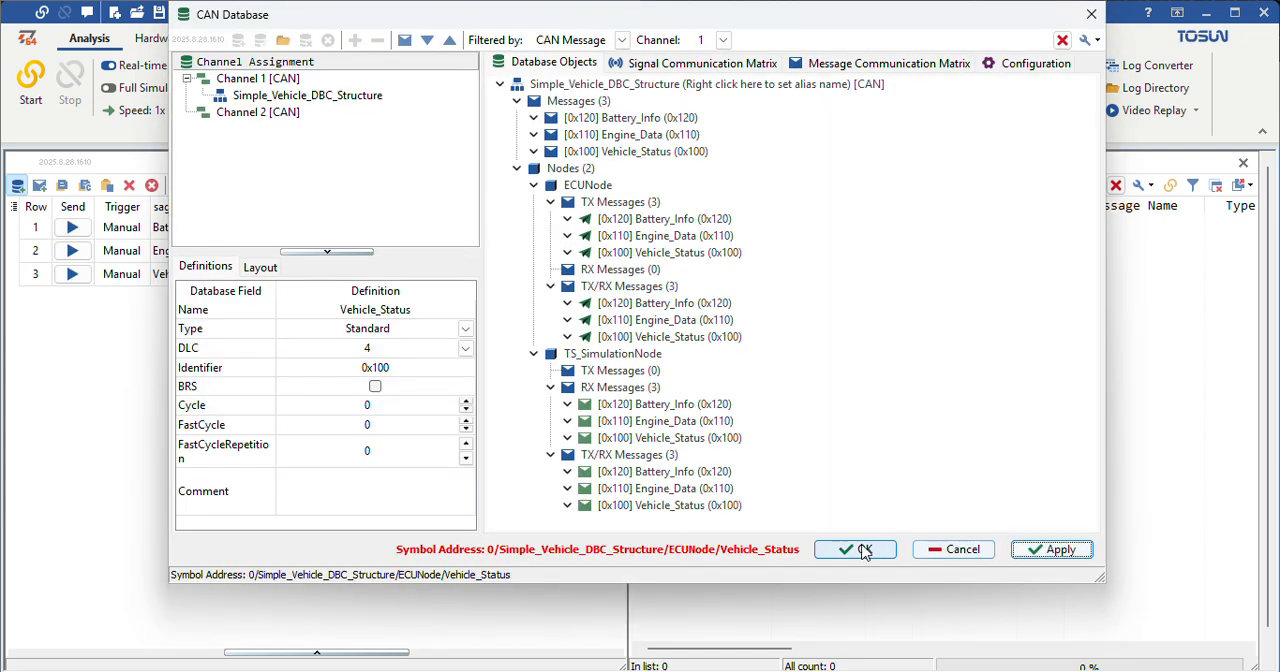
{"action": "left_click", "coordinate": [857, 550]}
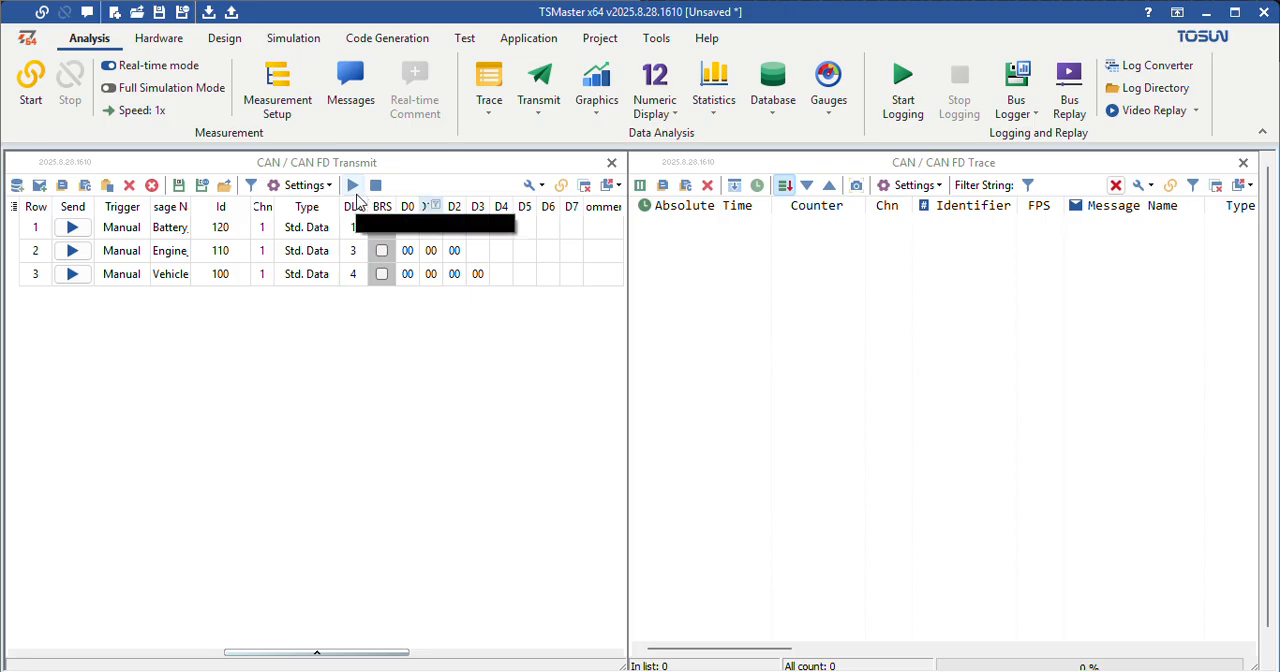
Step: Start the measurement and transmit all messages in the transmit list
{"action": "left_click", "coordinate": [31, 80]}
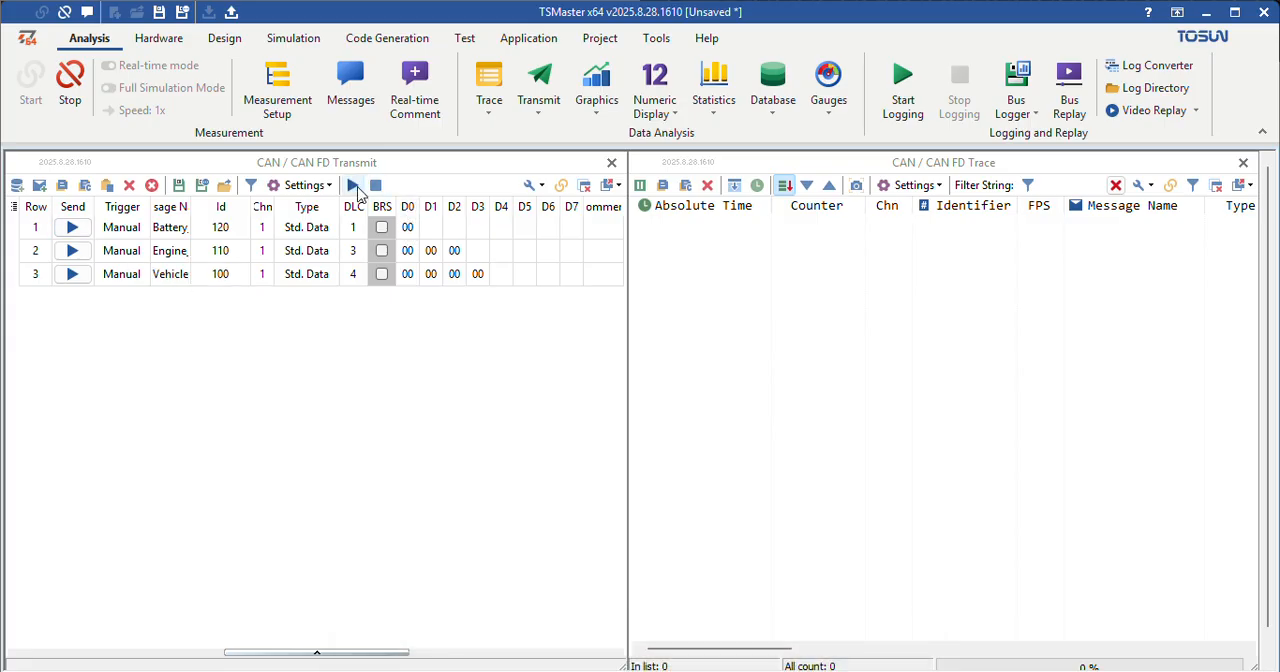
{"action": "left_click", "coordinate": [355, 187]}
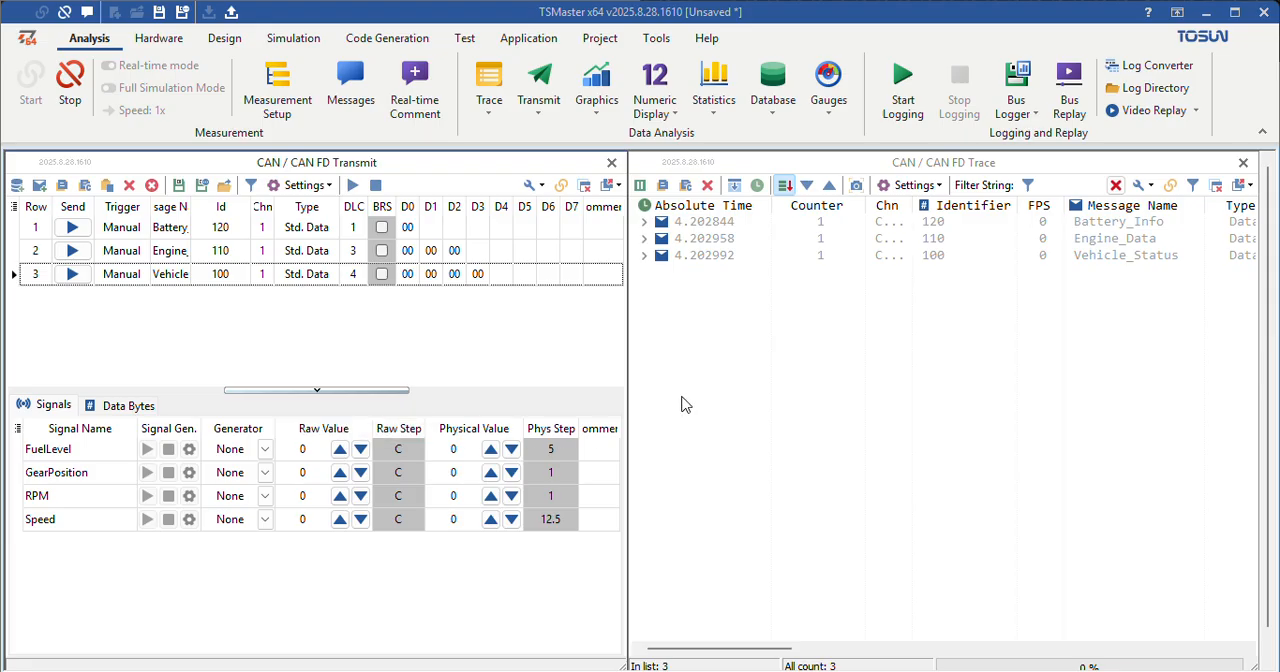
Step: Expand Battery_Info, Engine_Data and Vehicle_Status in the trace to examine their signal values
{"action": "left_click", "coordinate": [644, 221]}
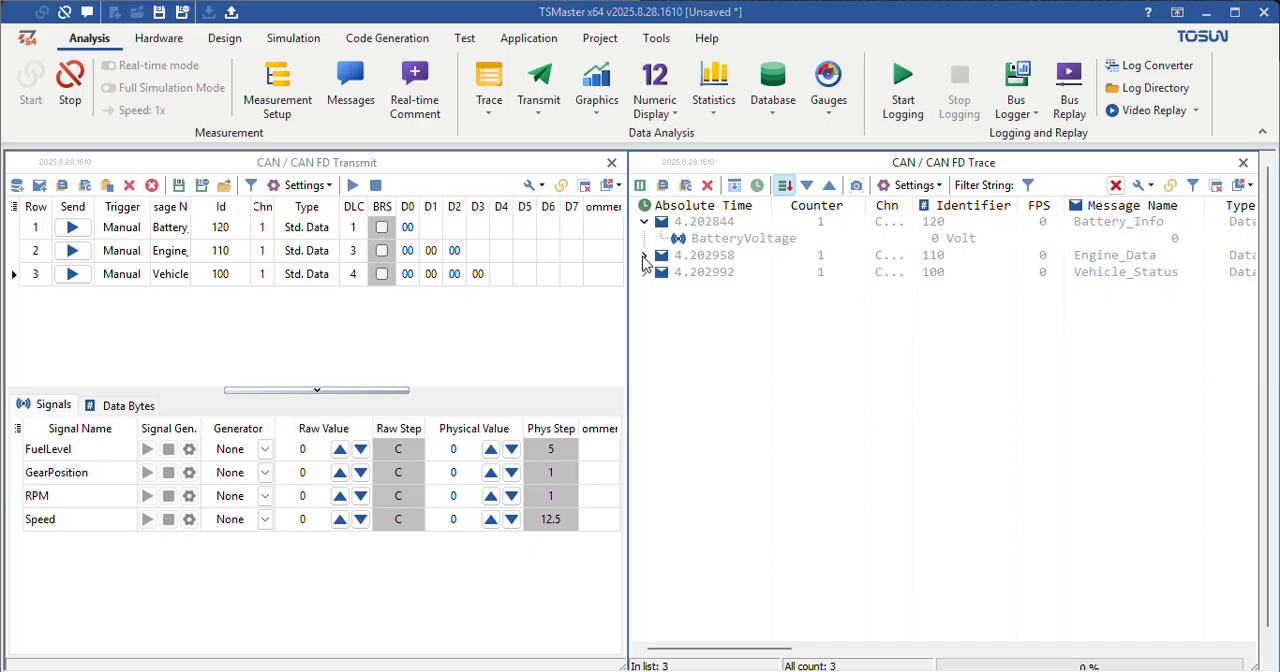
{"action": "left_click", "coordinate": [644, 255]}
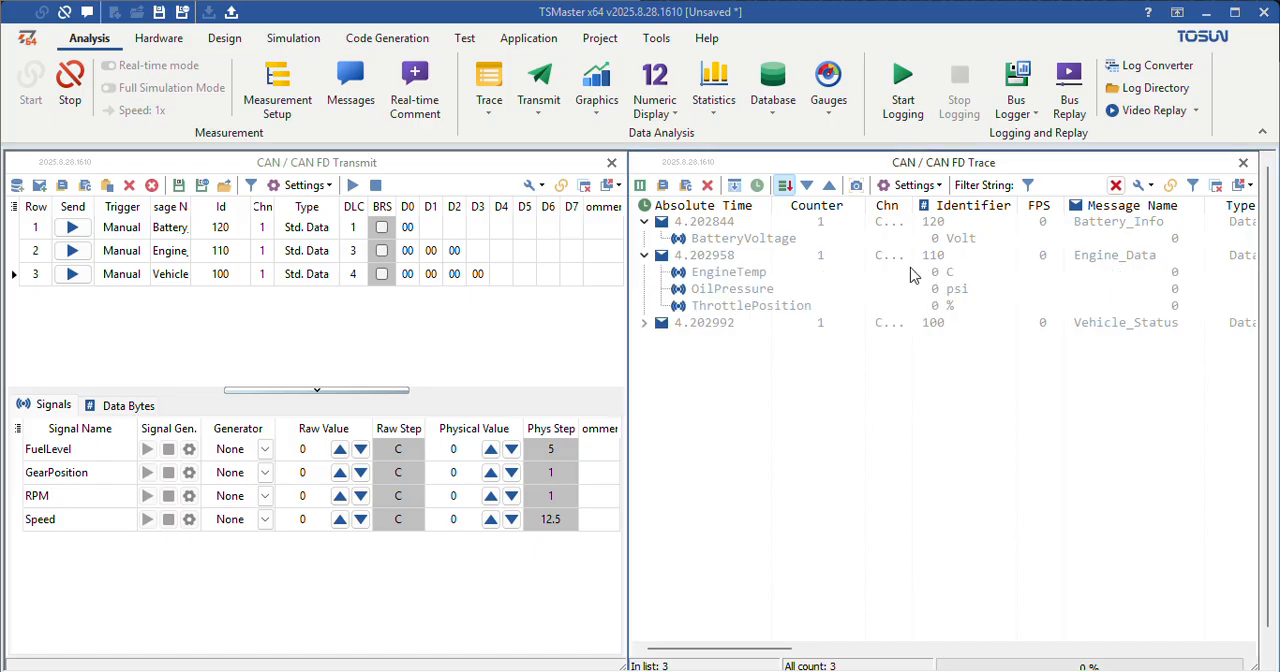
{"action": "left_click", "coordinate": [645, 323]}
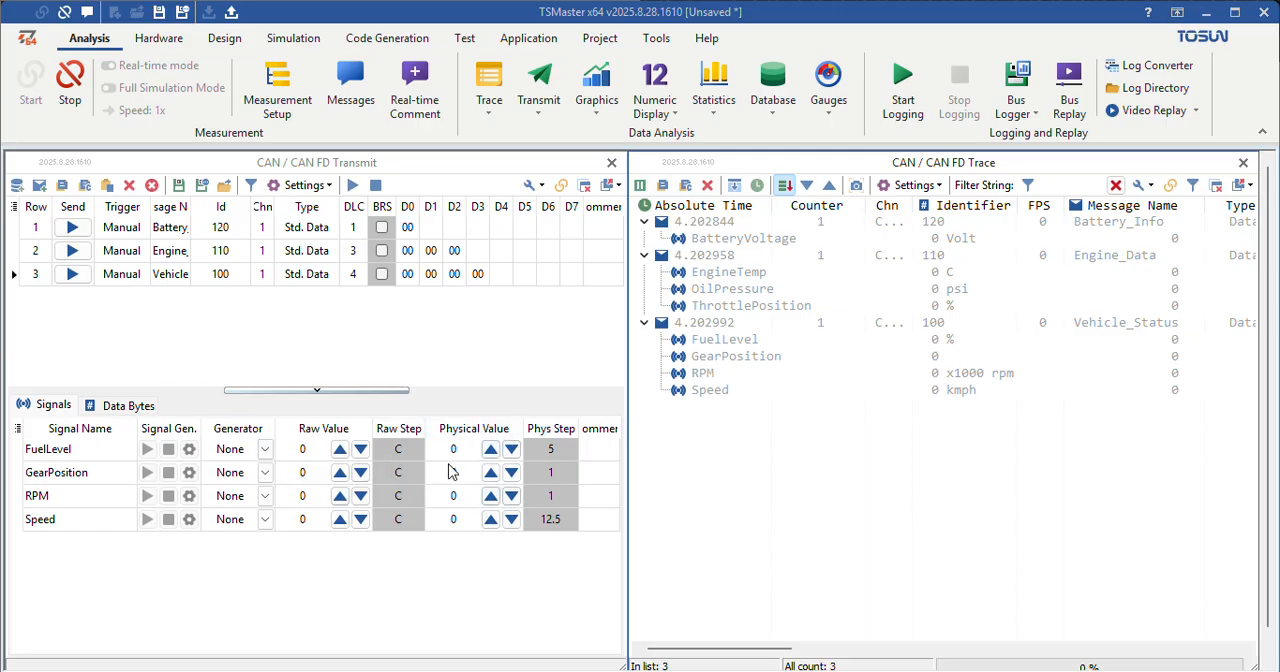
Step: Set the physical values of the Vehicle_Status signals: FuelLevel 75, GearPosition 3, RPM 7 and Speed 80
{"action": "left_click", "coordinate": [64, 455]}
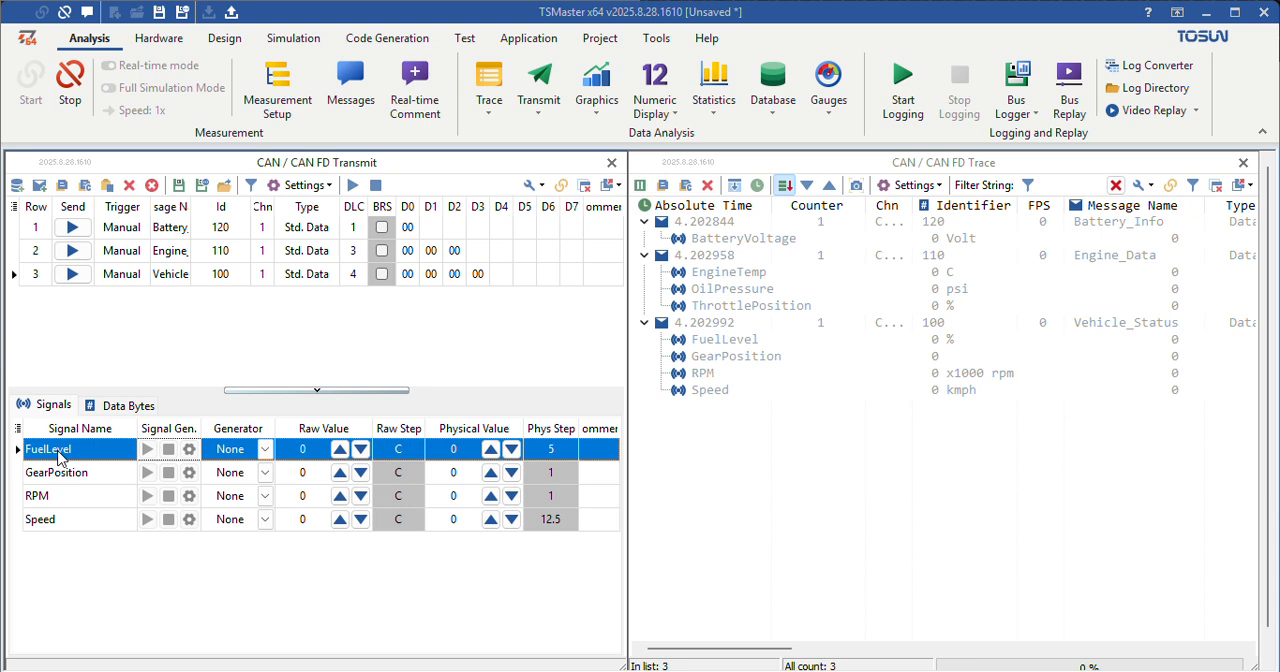
{"action": "left_click", "coordinate": [461, 455]}
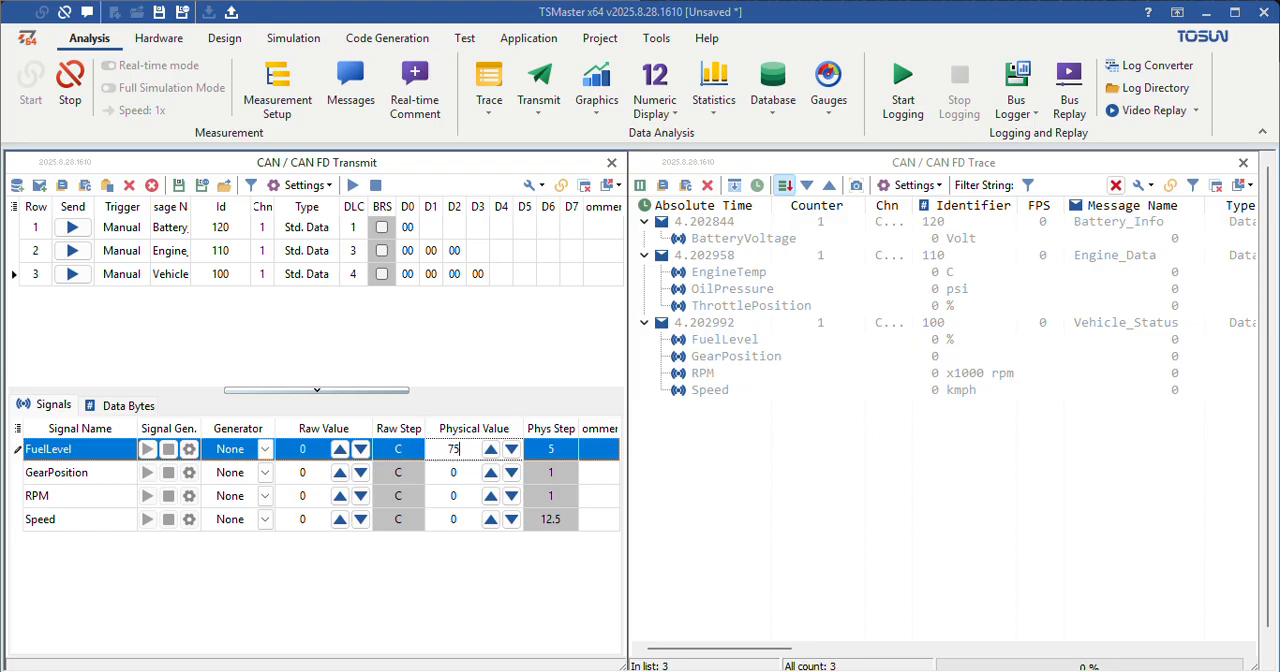
{"action": "left_click", "coordinate": [464, 476]}
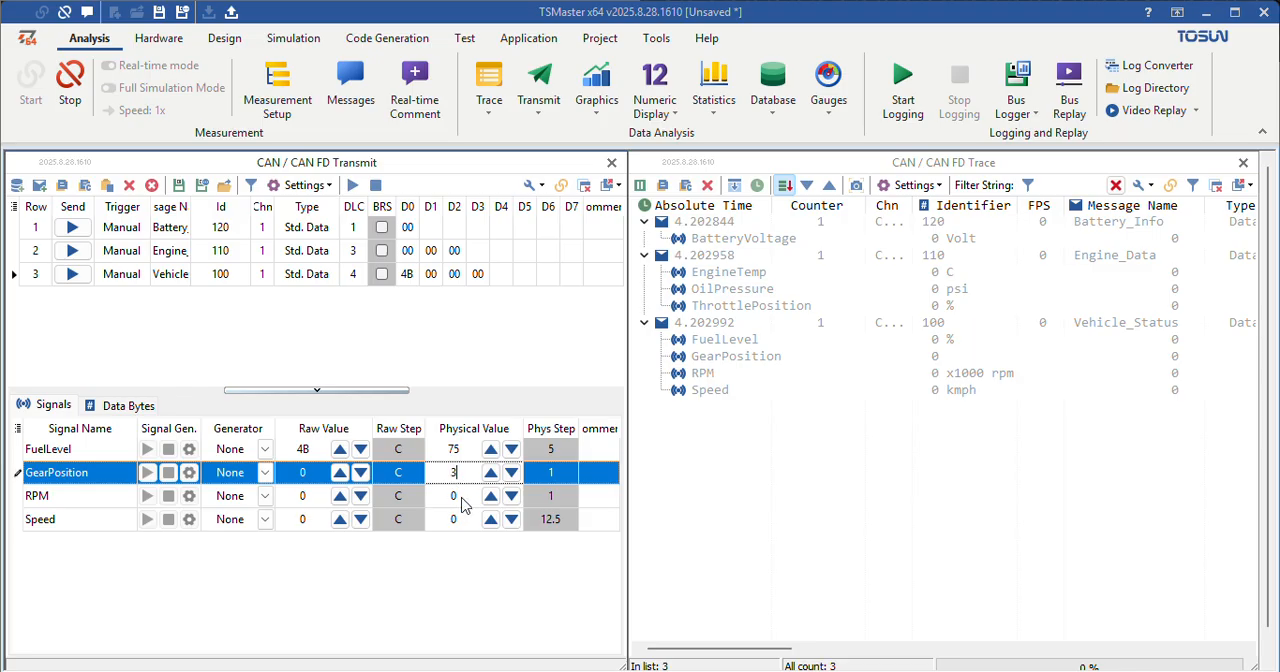
{"action": "left_click", "coordinate": [462, 497]}
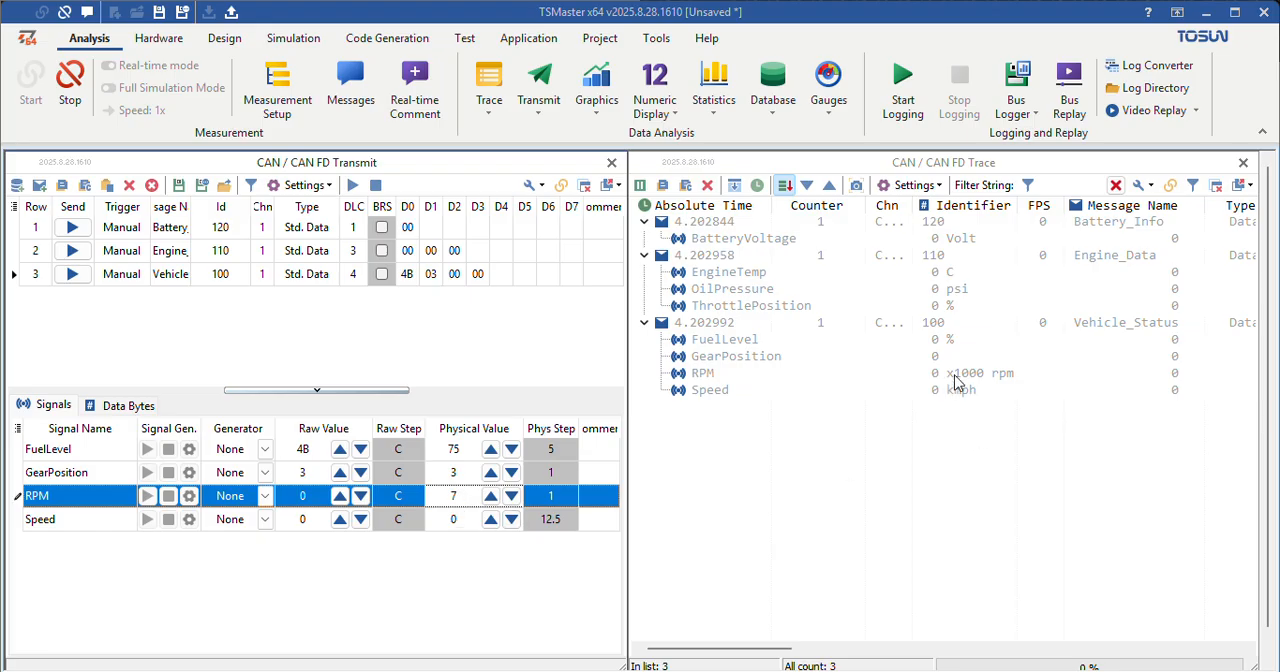
{"action": "left_click", "coordinate": [464, 519]}
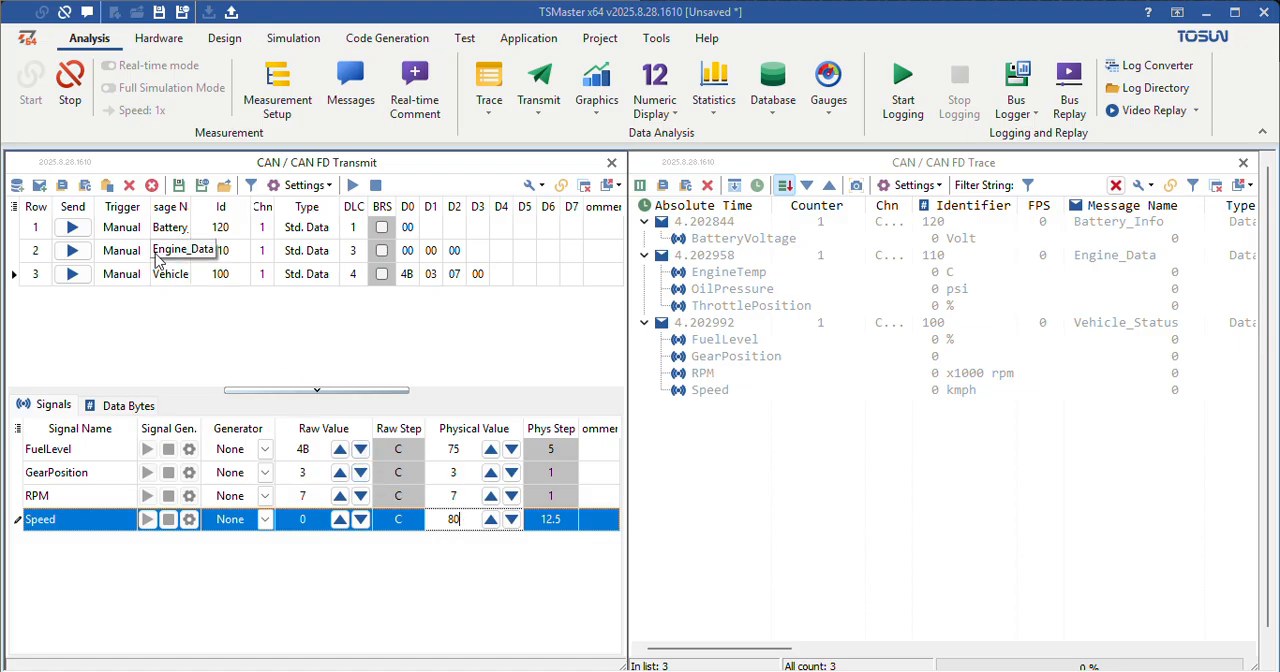
Step: Set the physical values of the Engine_Data signals: EngineTemp 95, OilPressure 90 and ThrottlePosition 50
{"action": "left_click", "coordinate": [194, 255]}
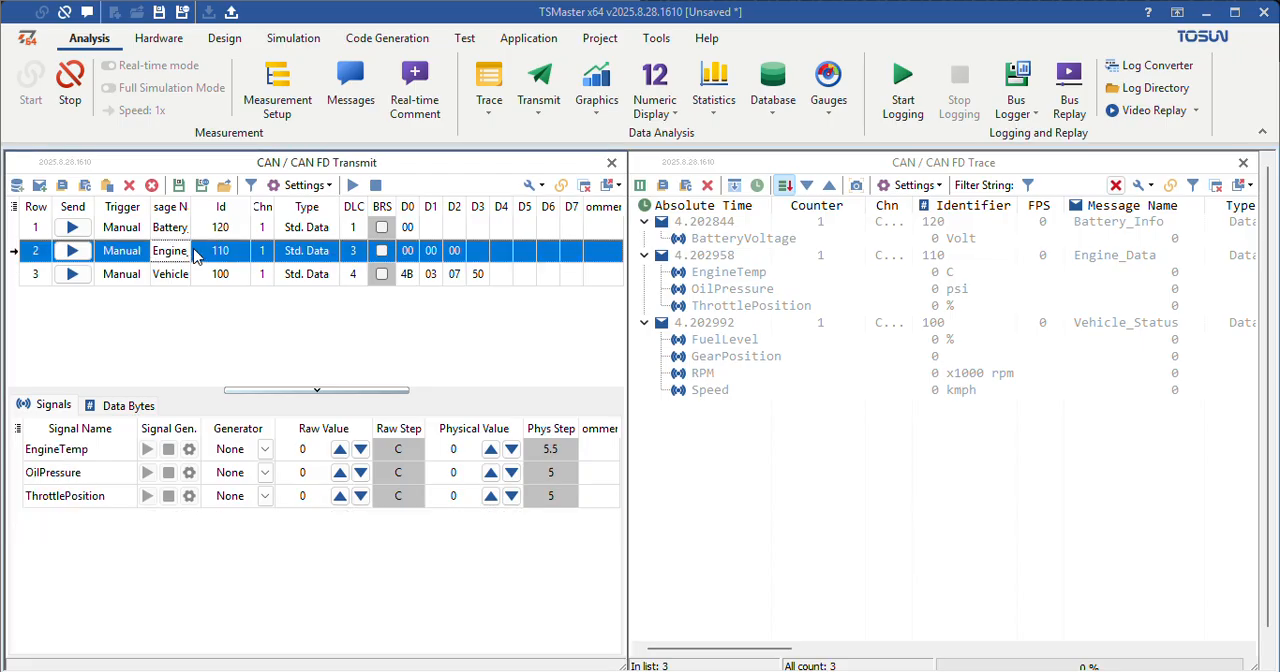
{"action": "left_click", "coordinate": [472, 450]}
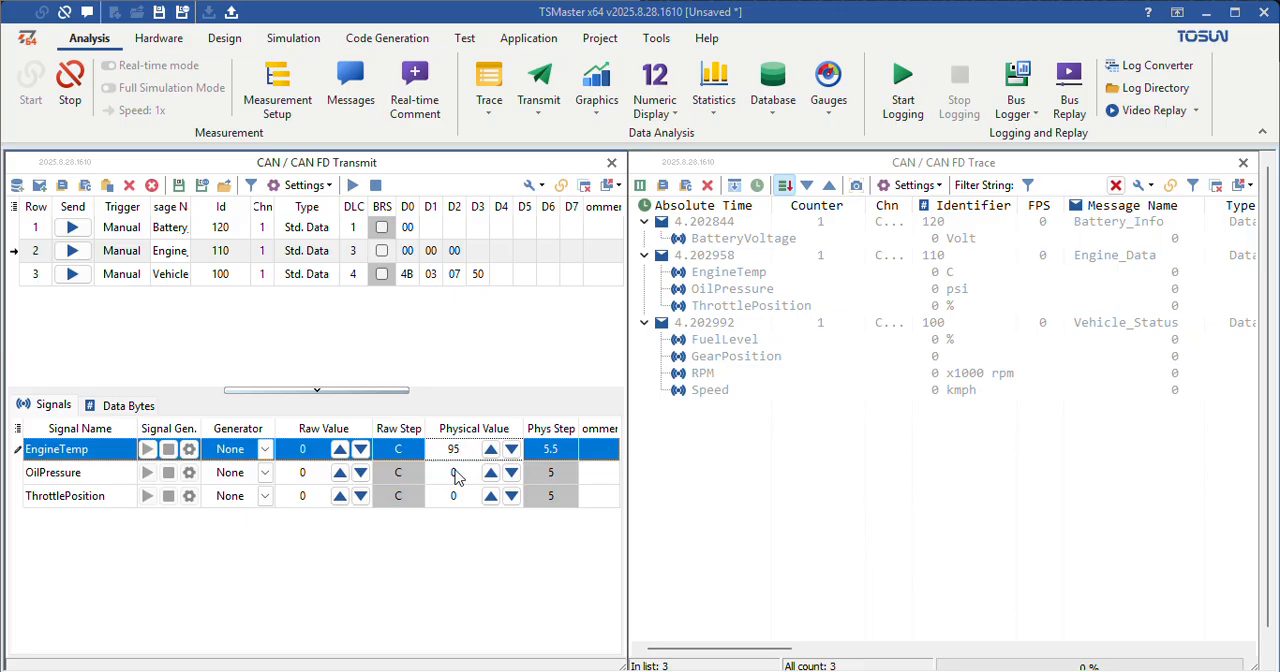
{"action": "left_click", "coordinate": [455, 475]}
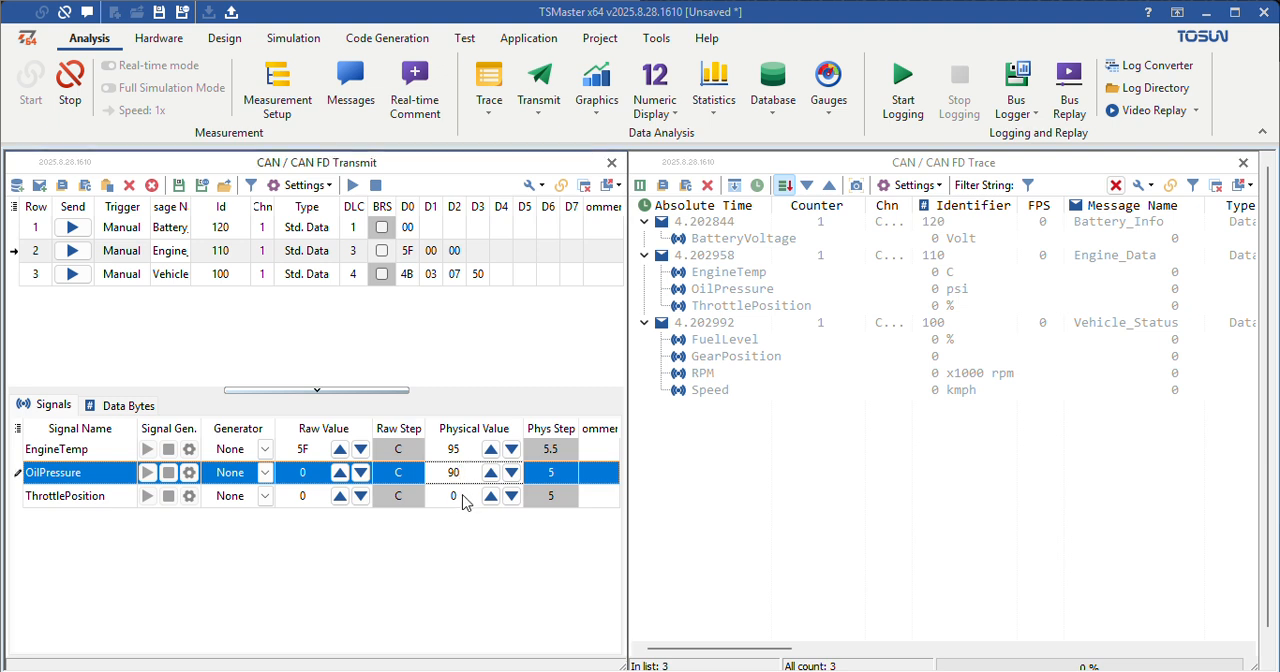
{"action": "left_click", "coordinate": [463, 497]}
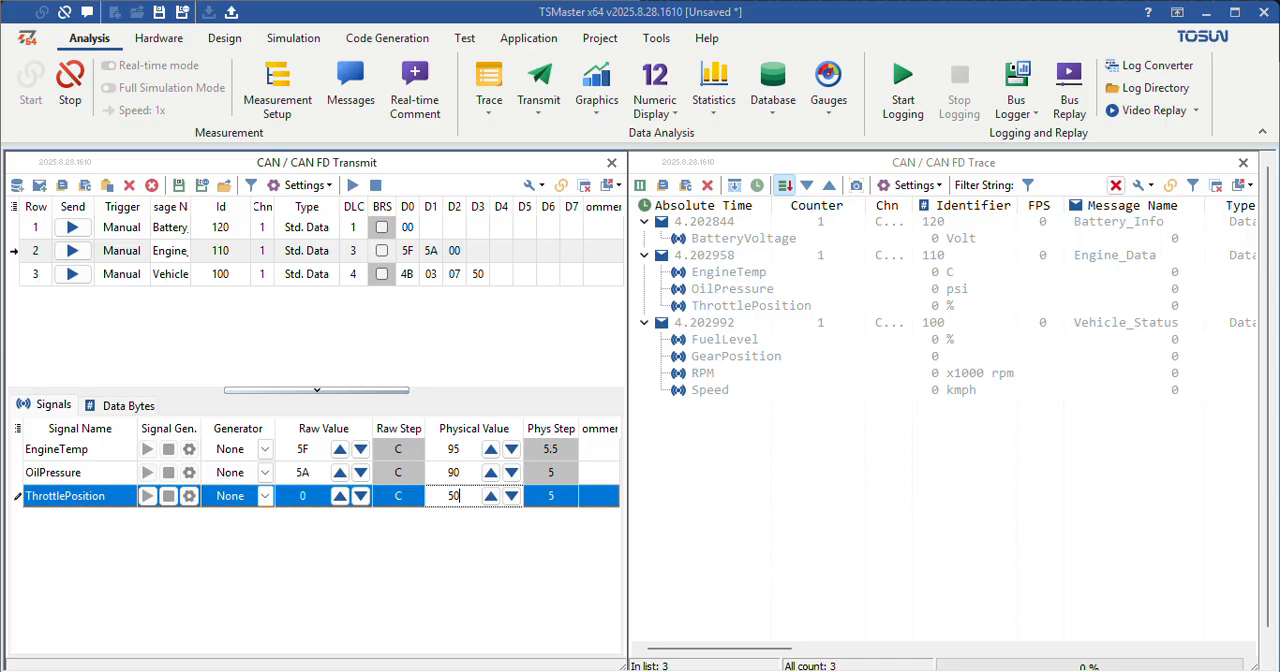
{"action": "type", "text": "50"}
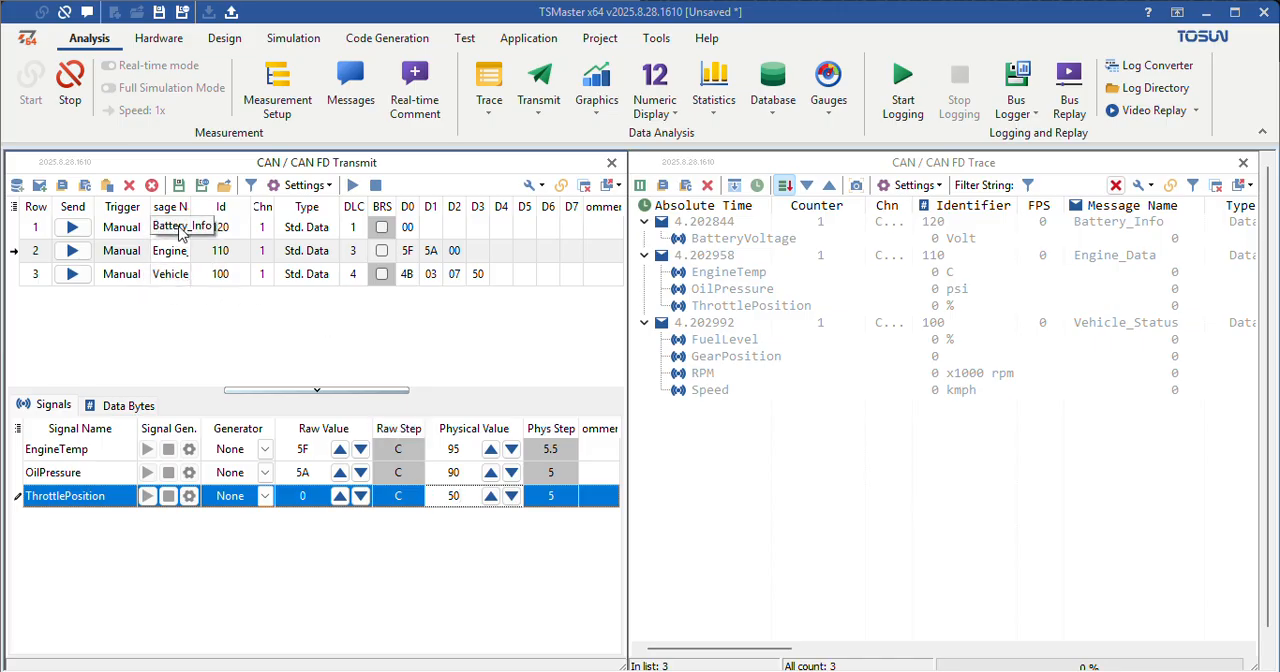
Step: Enter a physical value of 12 for BatteryVoltage in Battery_Info and transmit all messages in the list
{"action": "left_click", "coordinate": [152, 228]}
{"action": "left_click", "coordinate": [464, 451]}
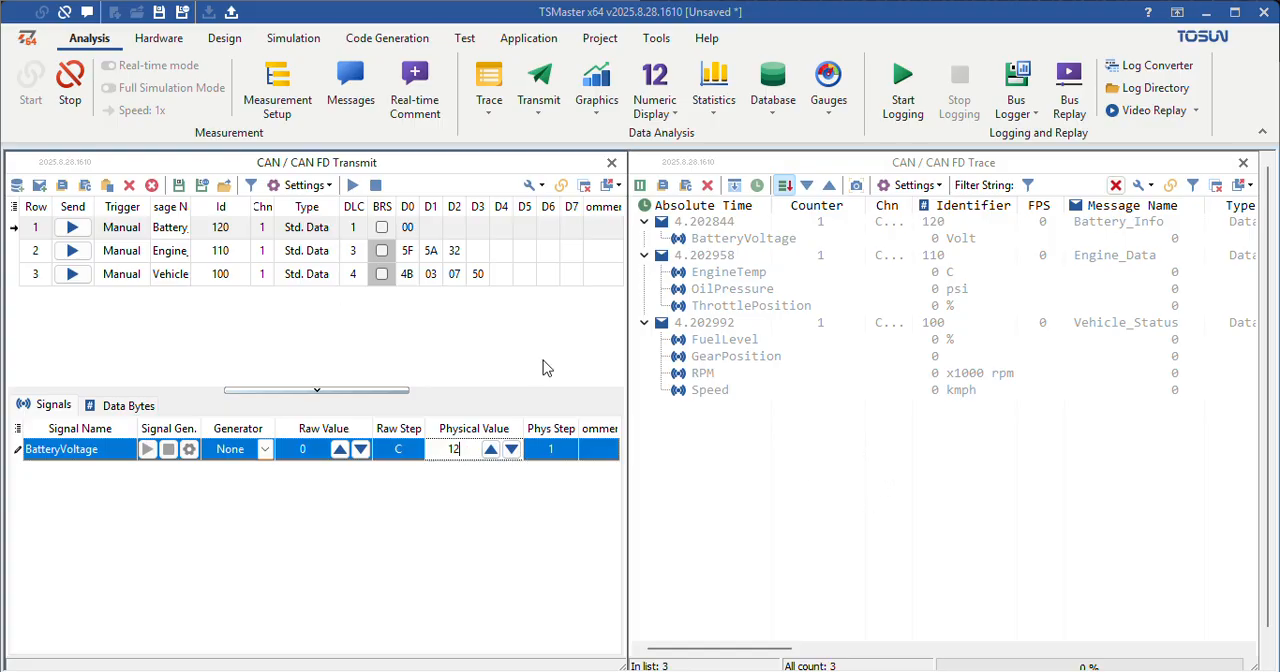
{"action": "left_click", "coordinate": [355, 188]}
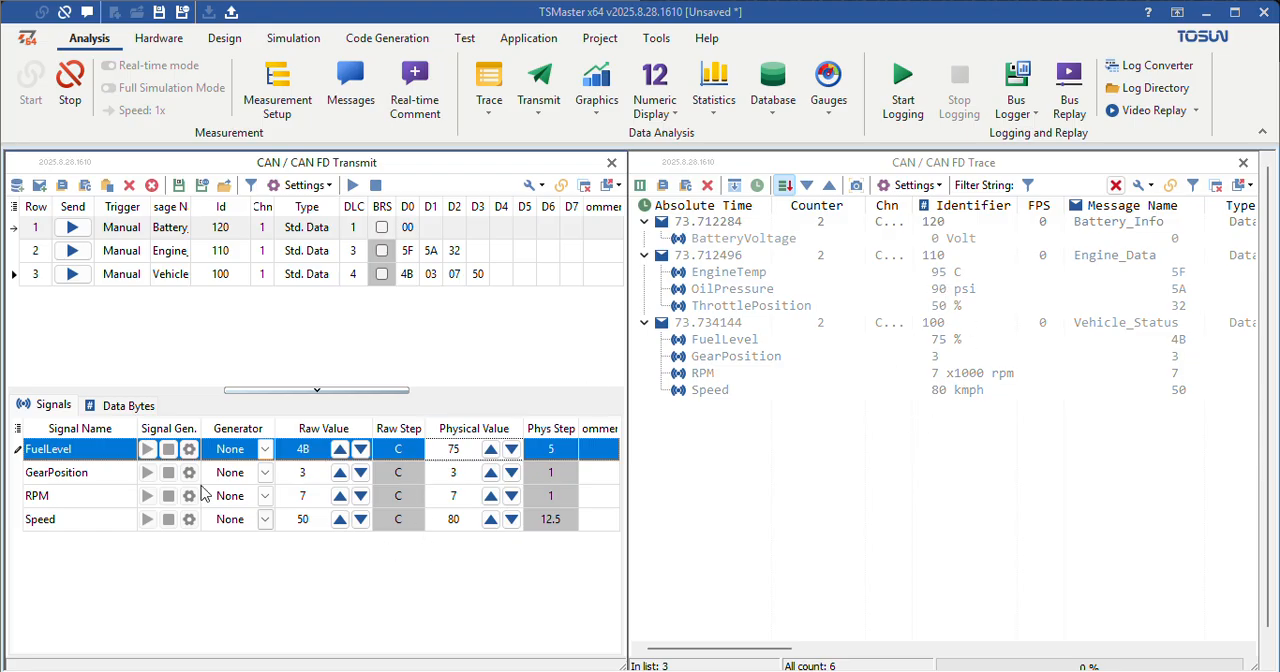
Step: Re-enter the BatteryVoltage physical value as 12, confirm it, and send only the Battery_Info message
{"action": "left_click", "coordinate": [123, 231]}
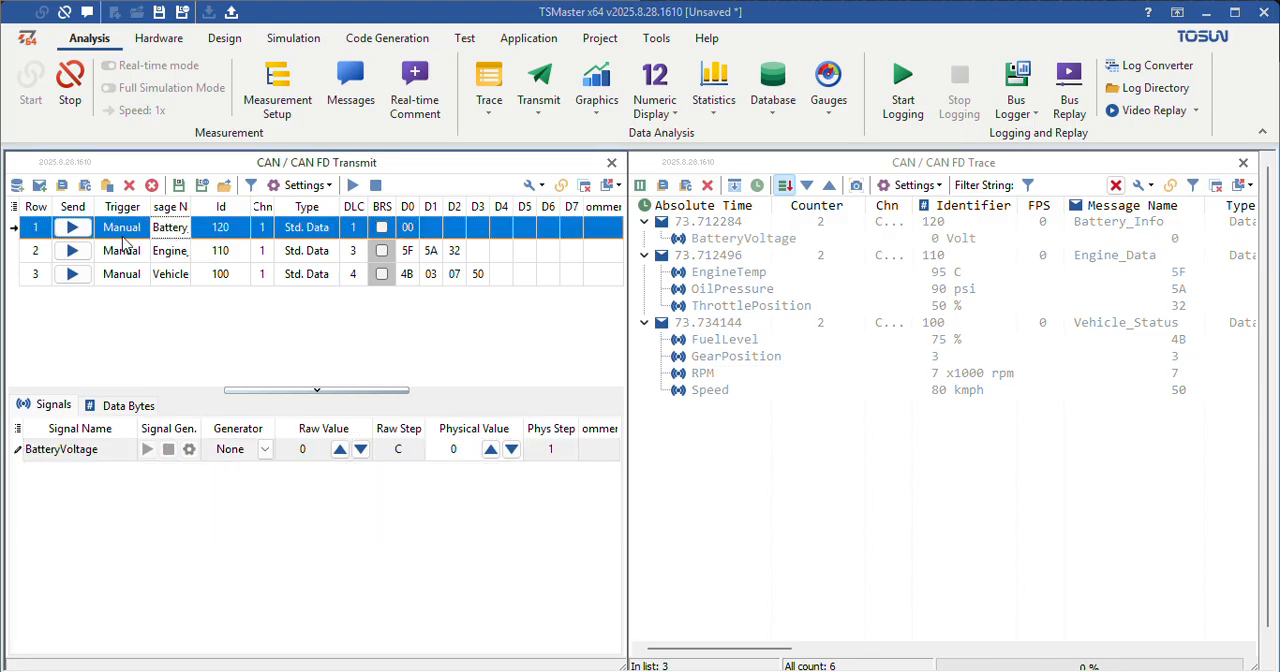
{"action": "left_click", "coordinate": [468, 451]}
{"action": "key", "text": "Return"}
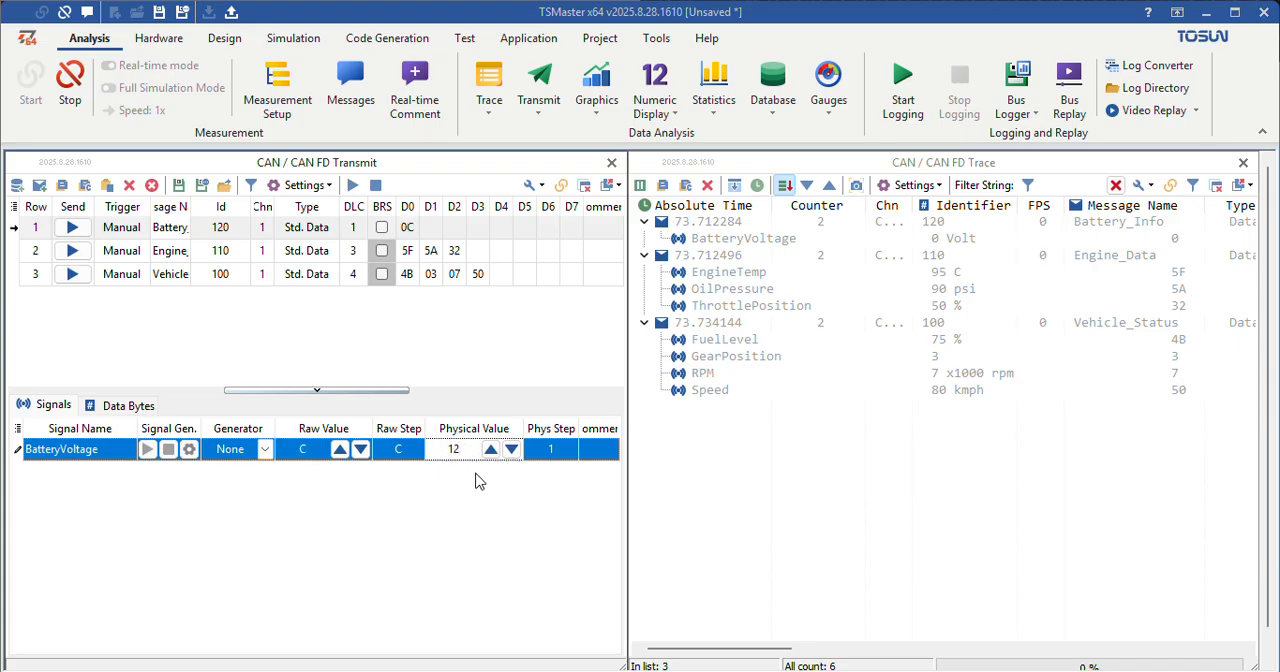
{"action": "left_click", "coordinate": [72, 227]}
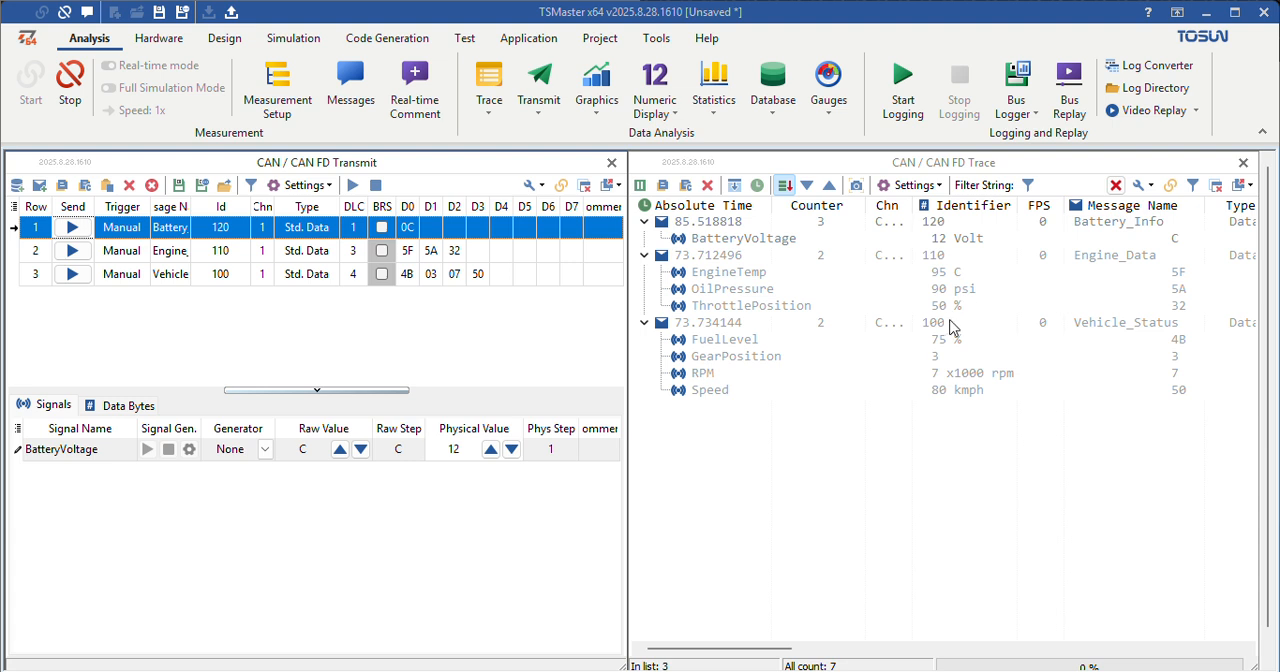
{"action": "left_click", "coordinate": [868, 438]}
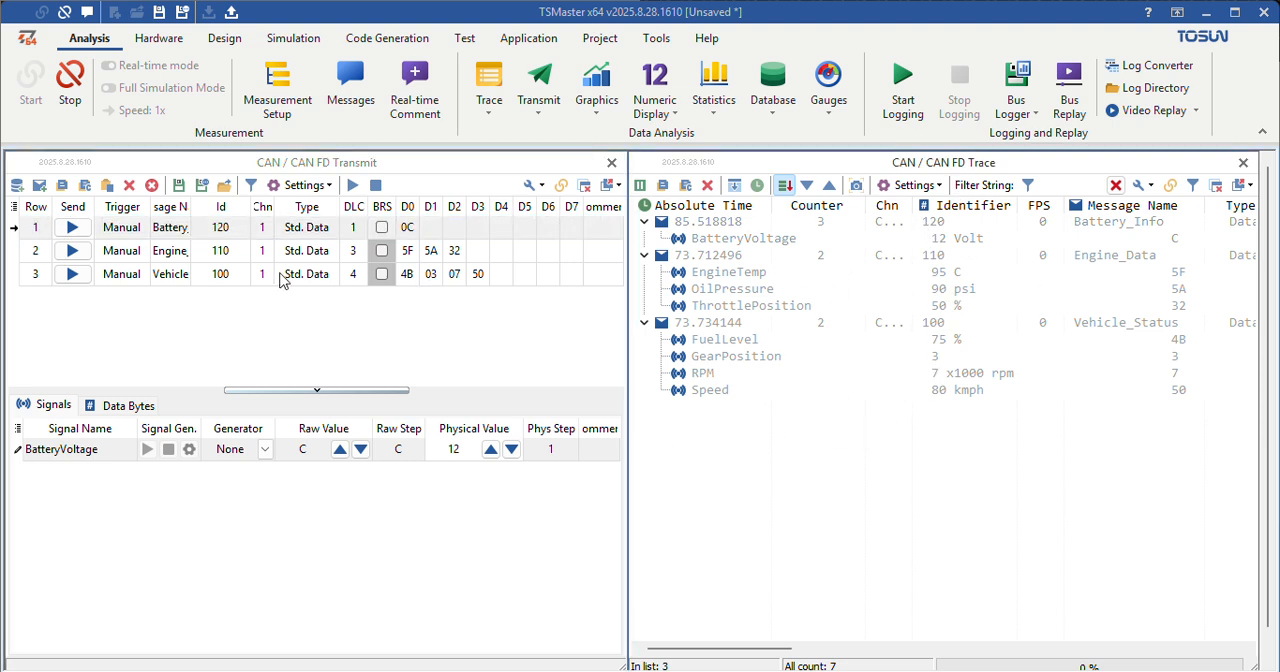
Step: Change the Battery_Info trigger from manual to periodic with a period of 100 ms
{"action": "left_click", "coordinate": [122, 227]}
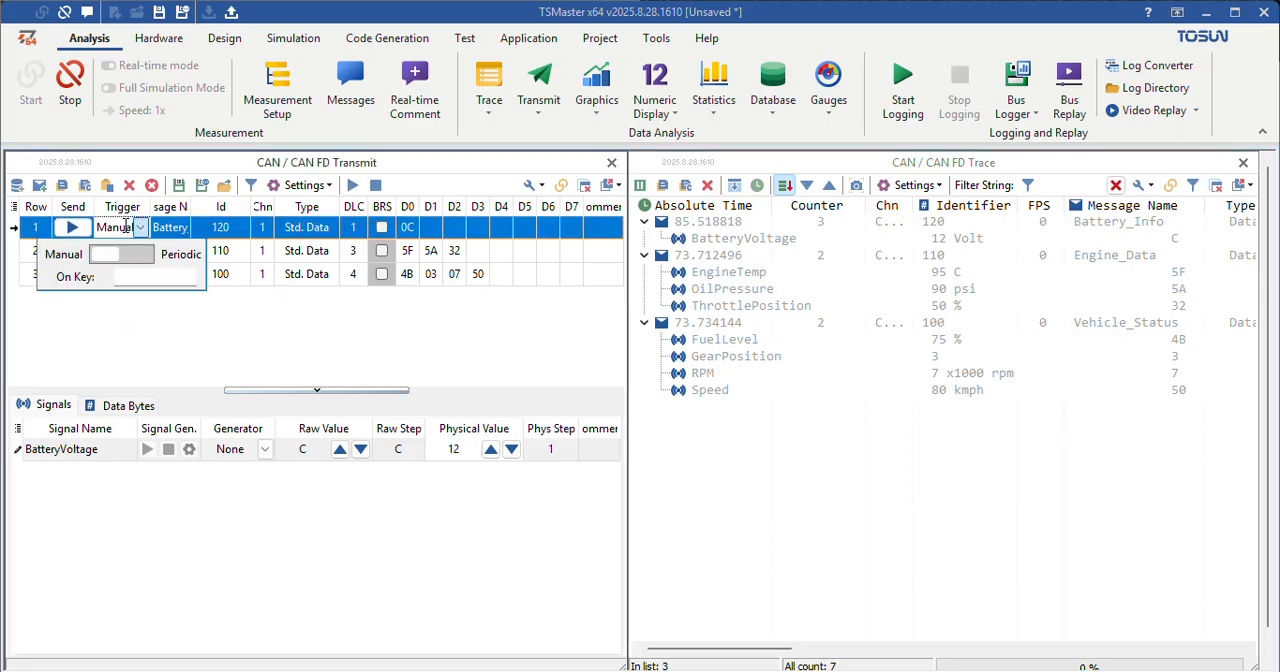
{"action": "left_click", "coordinate": [207, 310]}
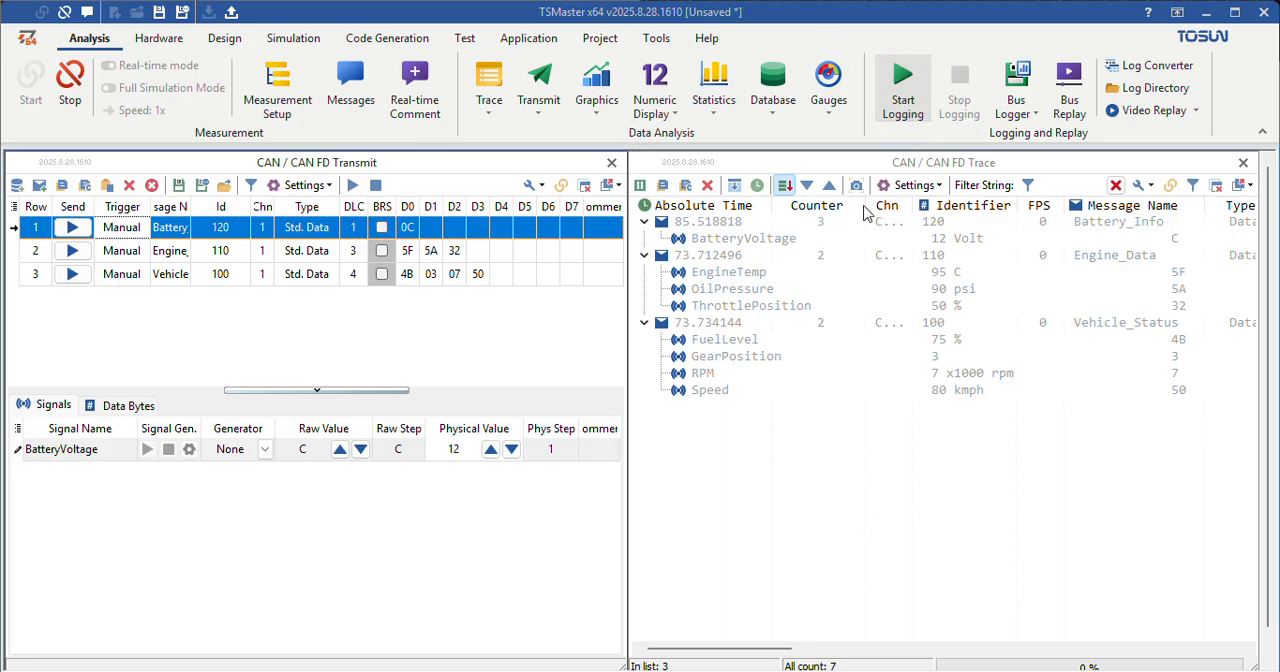
{"action": "left_click", "coordinate": [134, 233]}
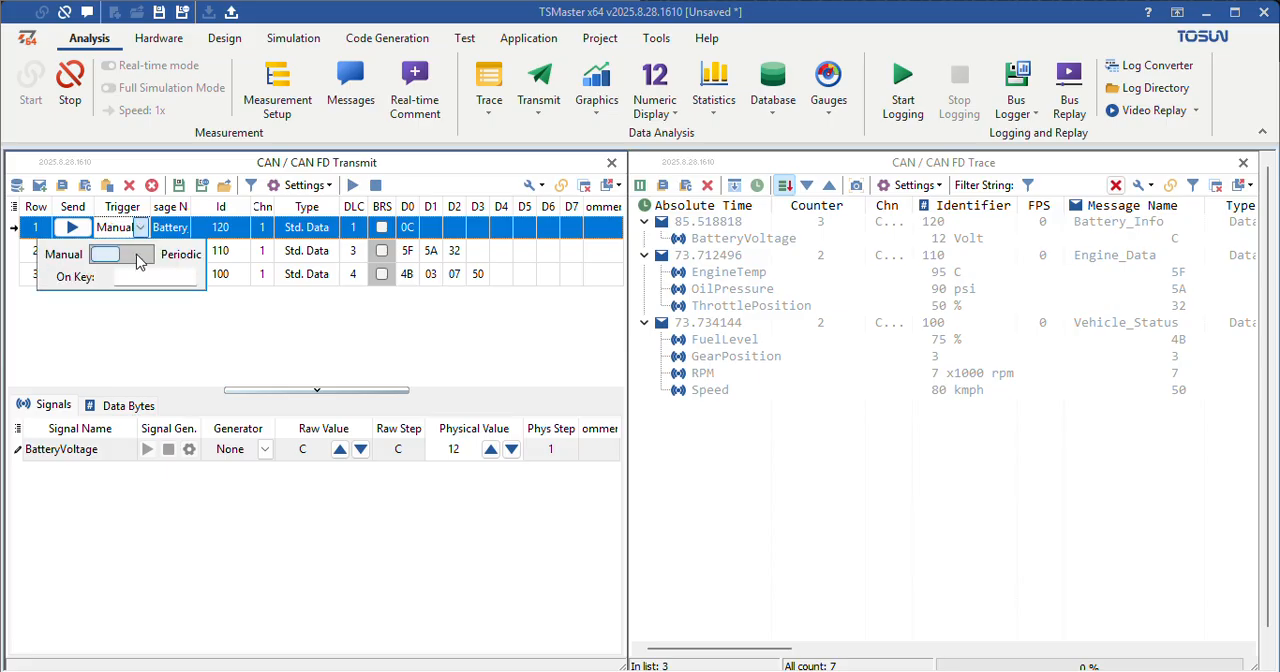
{"action": "left_click", "coordinate": [128, 254]}
{"action": "type", "text": "00"}
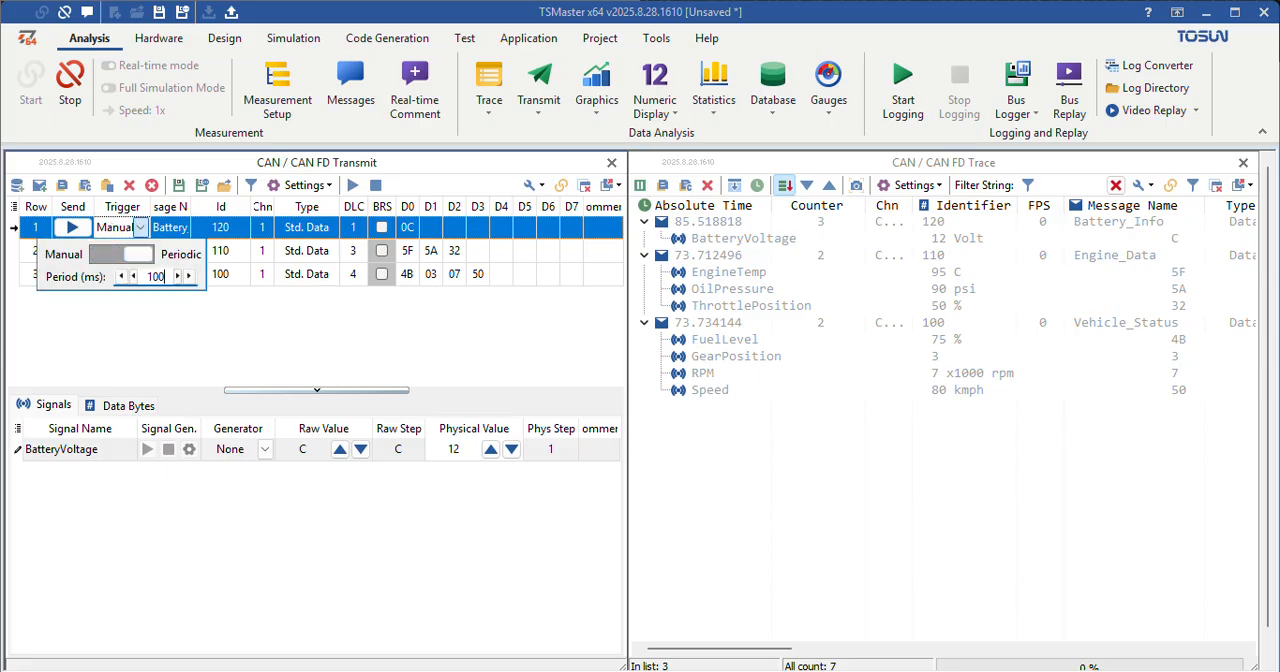
{"action": "left_click", "coordinate": [349, 349]}
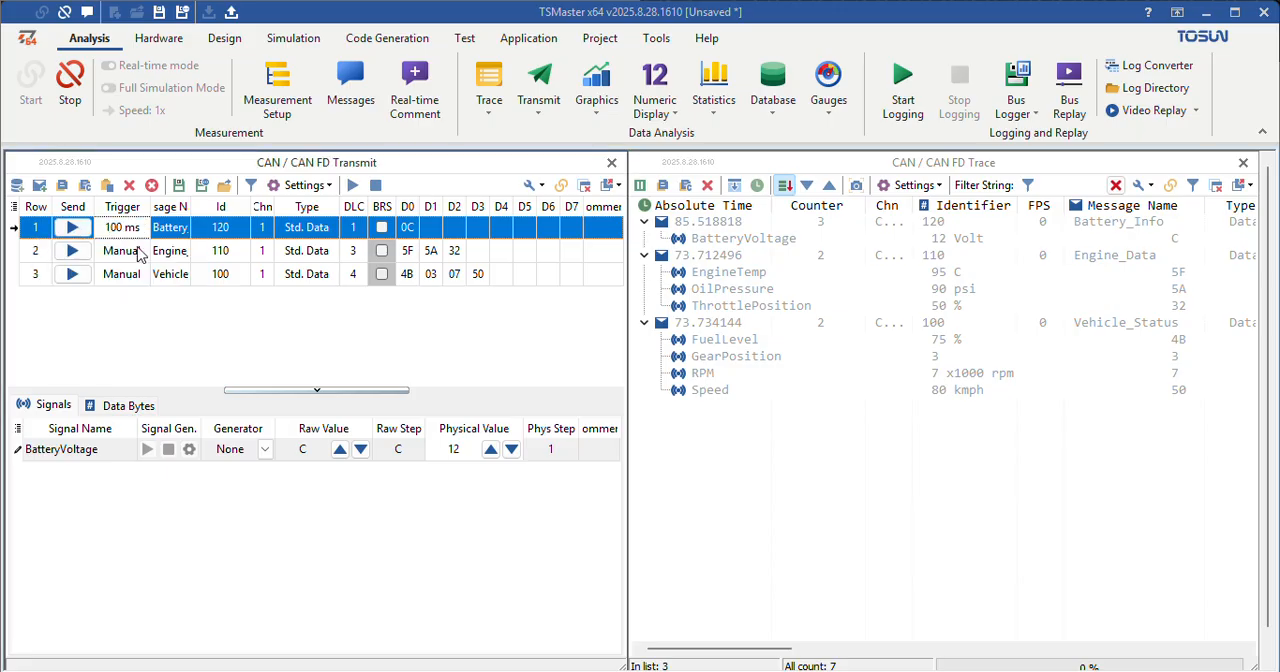
Step: Set the Engine_Data and Vehicle_Status triggers to periodic with a period of 100 ms
{"action": "left_click", "coordinate": [134, 251]}
{"action": "left_click", "coordinate": [141, 282]}
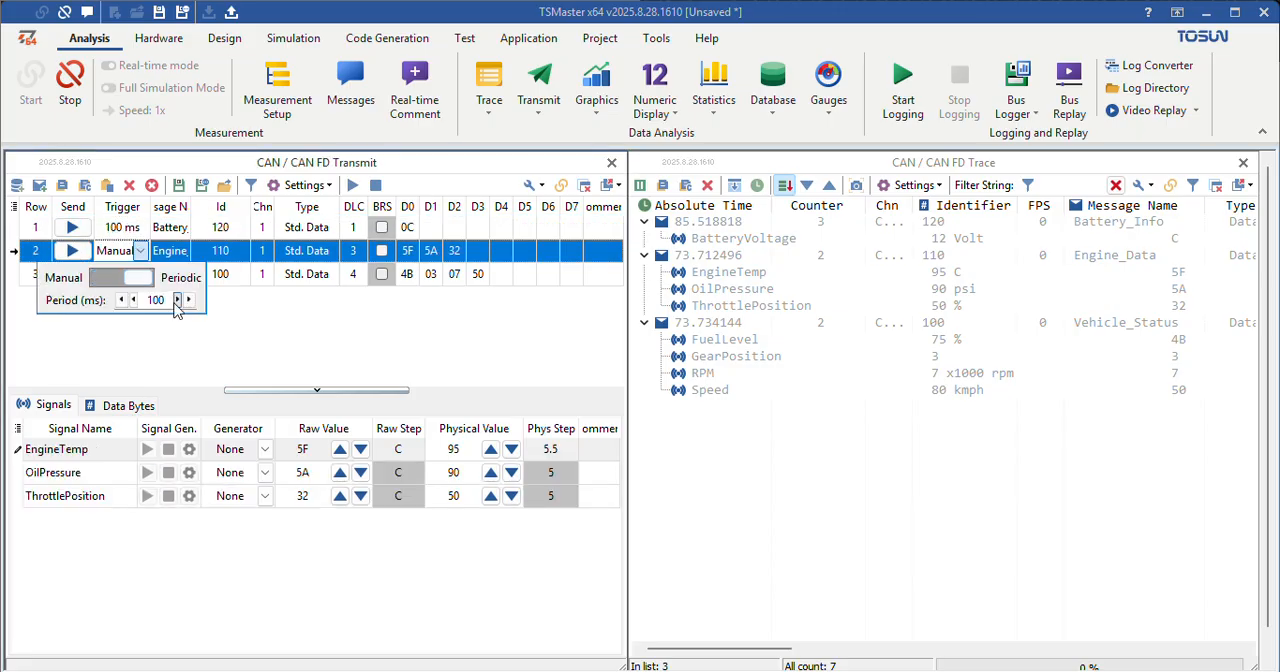
{"action": "left_click", "coordinate": [251, 314]}
{"action": "left_click", "coordinate": [134, 276]}
{"action": "left_click", "coordinate": [155, 301]}
{"action": "left_click", "coordinate": [235, 320]}
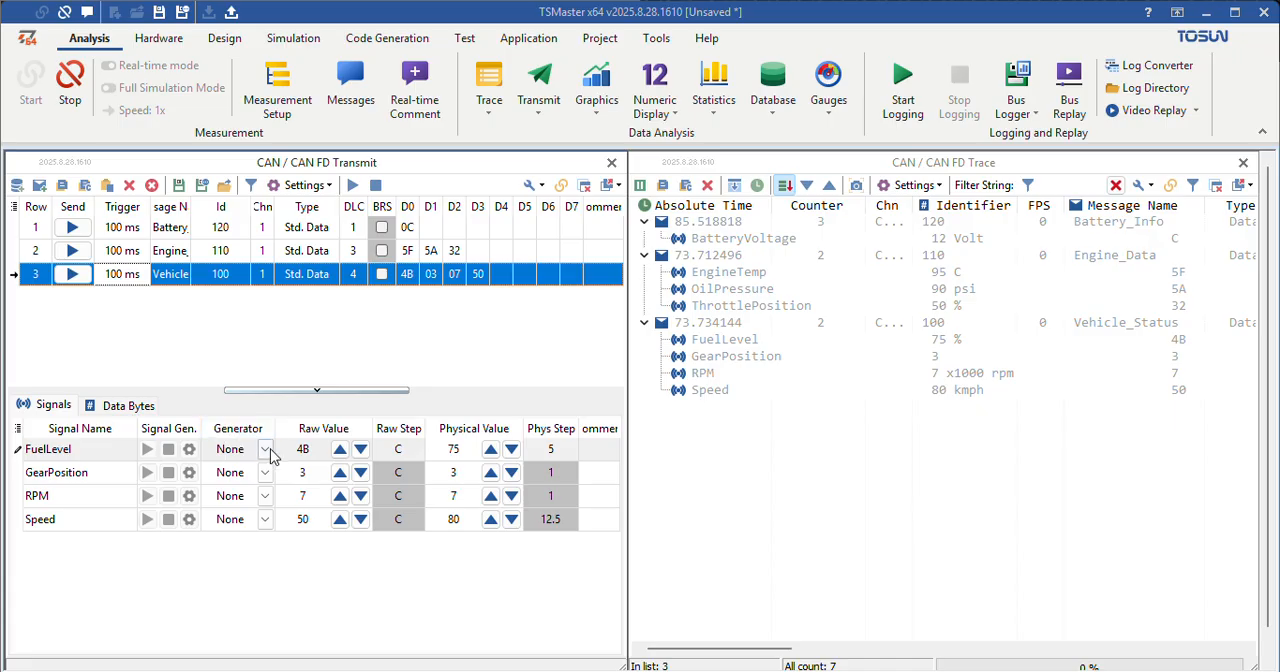
Step: Assign the Random generator to the FuelLevel, GearPosition and RPM signals of Vehicle_Status
{"action": "left_click", "coordinate": [265, 450]}
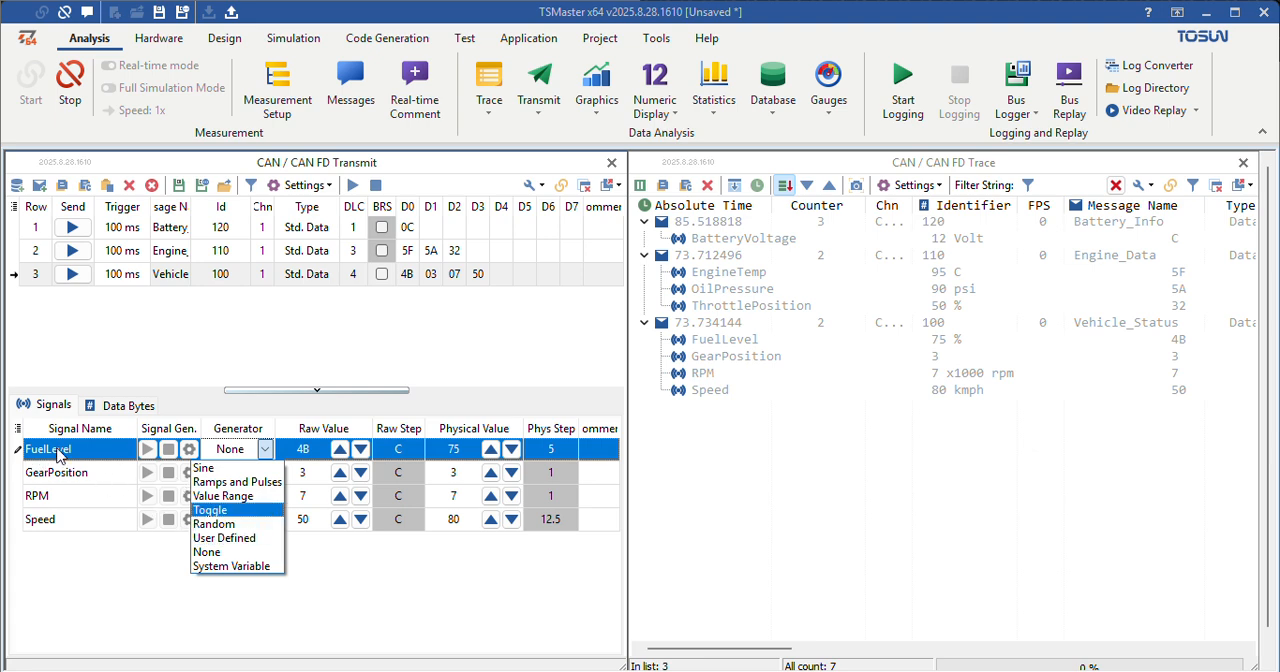
{"action": "left_click", "coordinate": [219, 524]}
{"action": "left_click", "coordinate": [265, 473]}
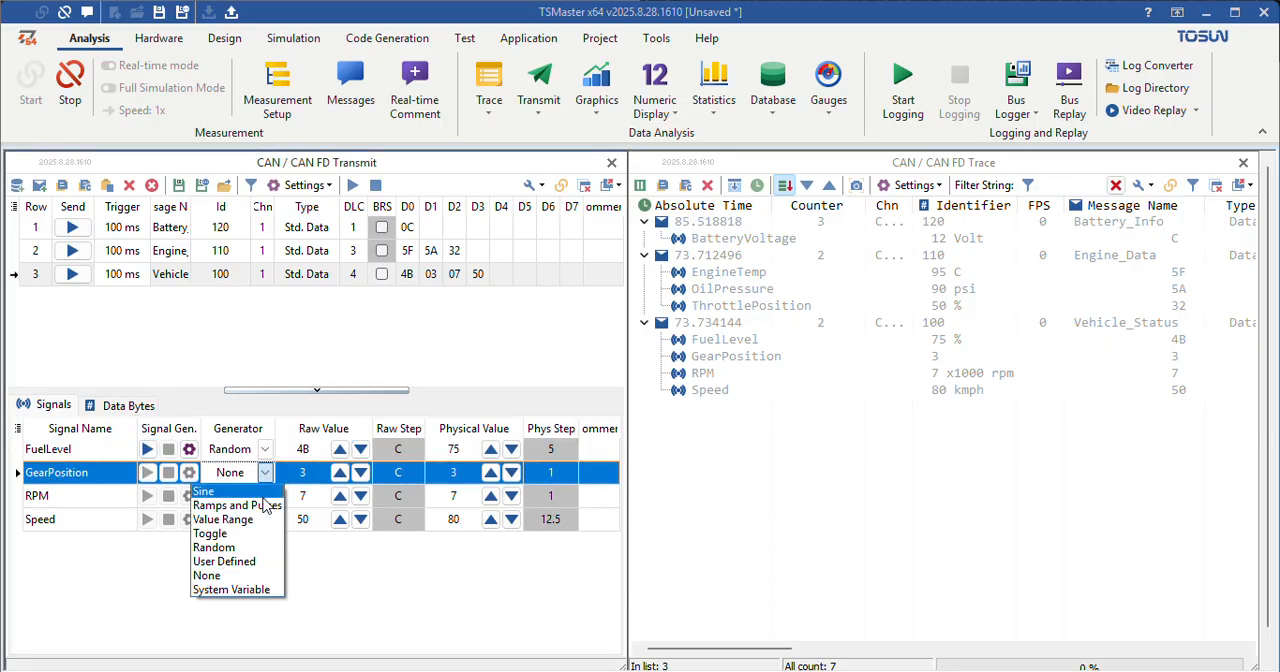
{"action": "left_click", "coordinate": [230, 555]}
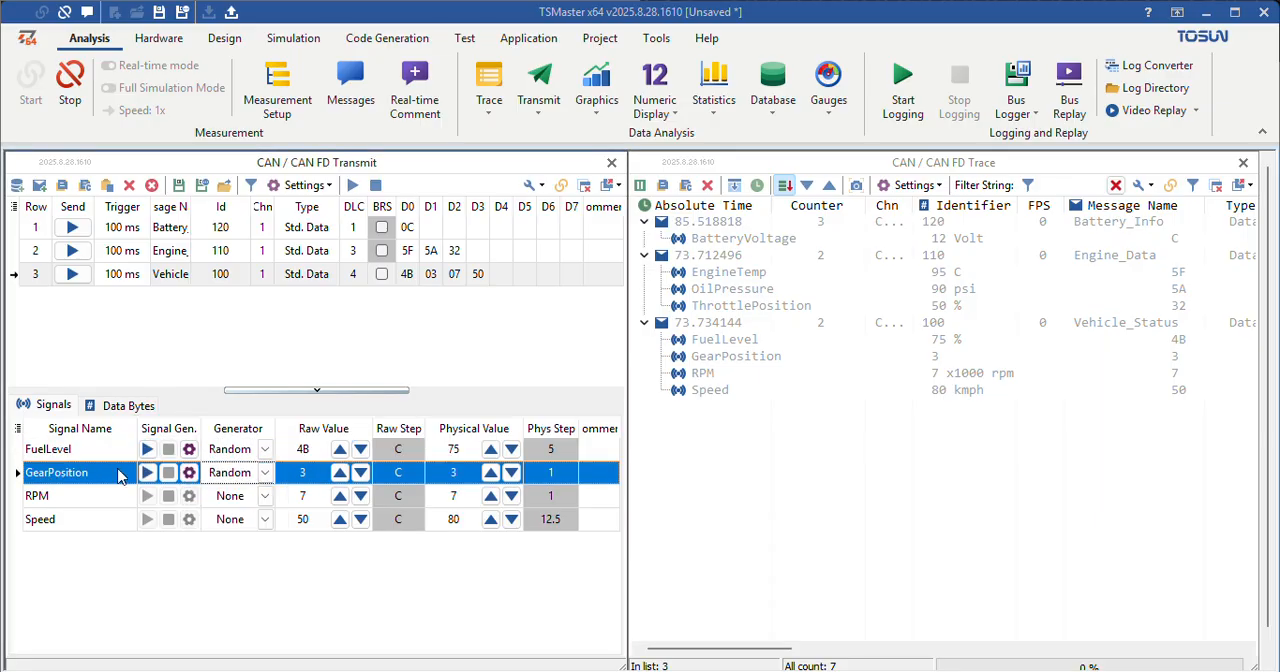
{"action": "left_click", "coordinate": [265, 496]}
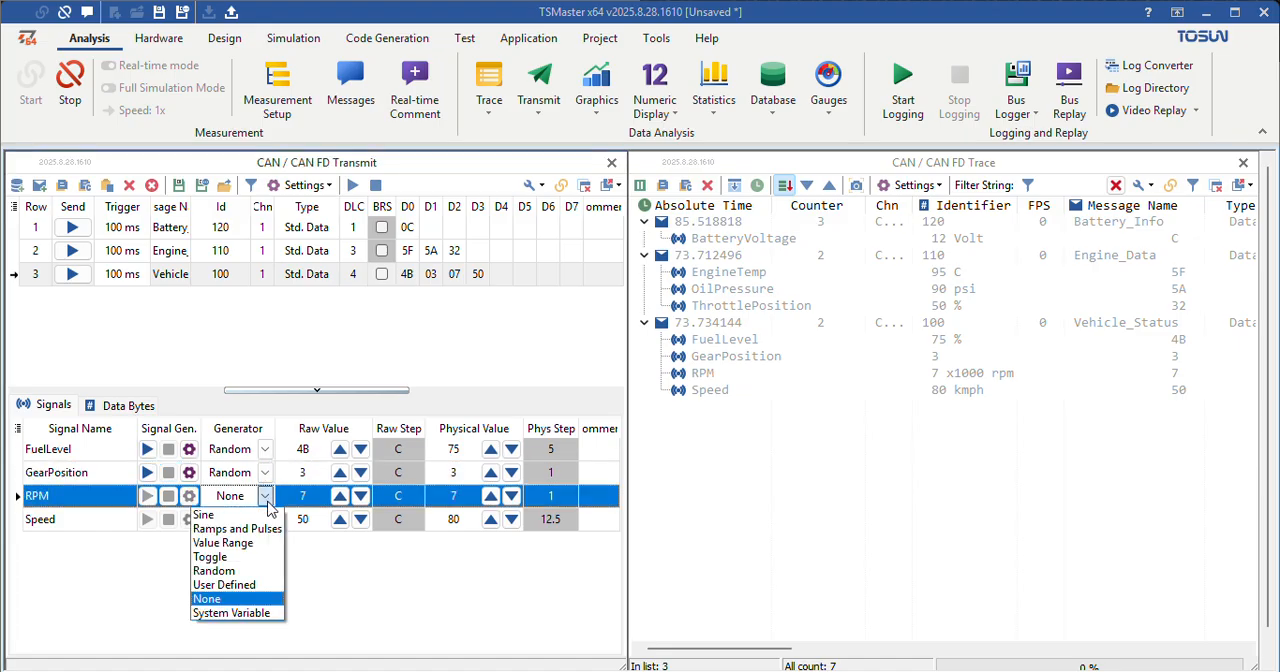
{"action": "left_click", "coordinate": [214, 570]}
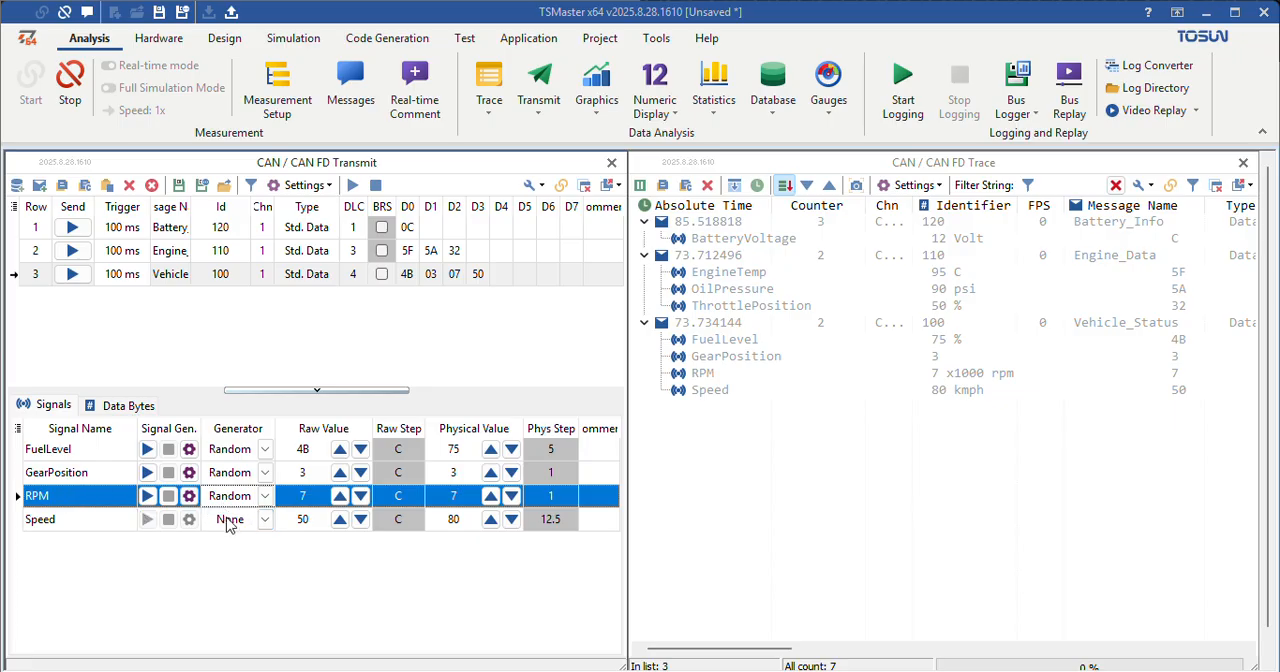
Step: Assign the Value Range generator to the Speed signal and apply a maximum of 250 in its signal definition
{"action": "left_click", "coordinate": [267, 521]}
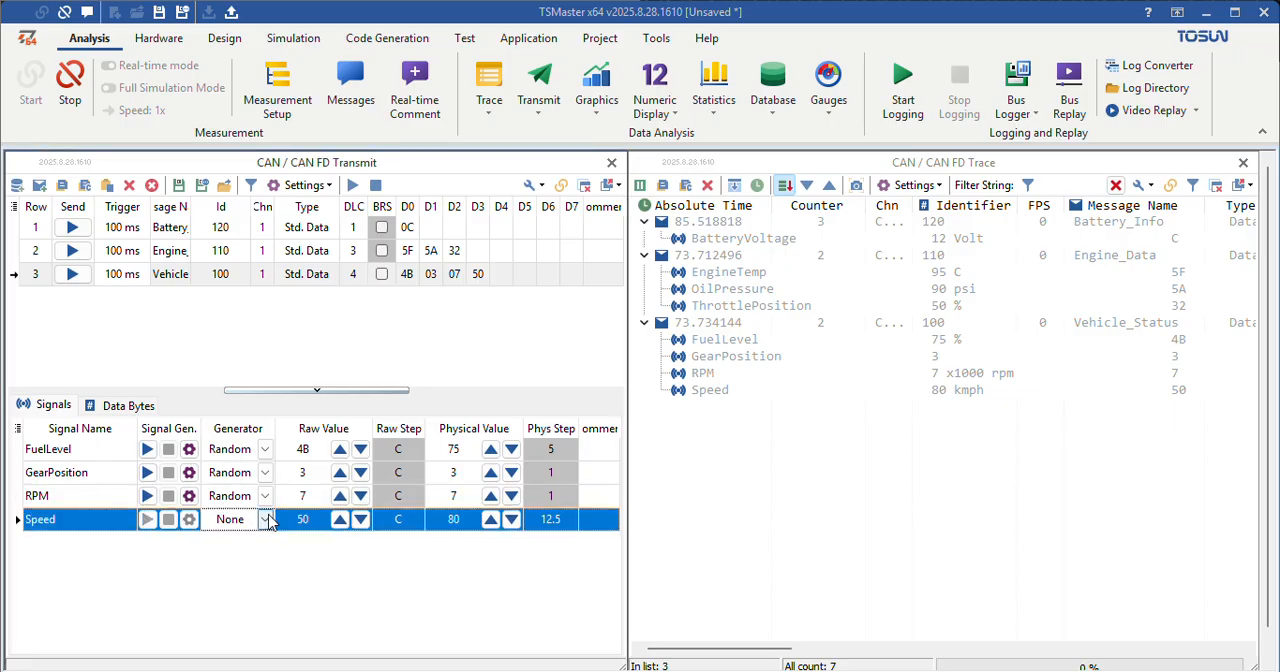
{"action": "left_click", "coordinate": [266, 520]}
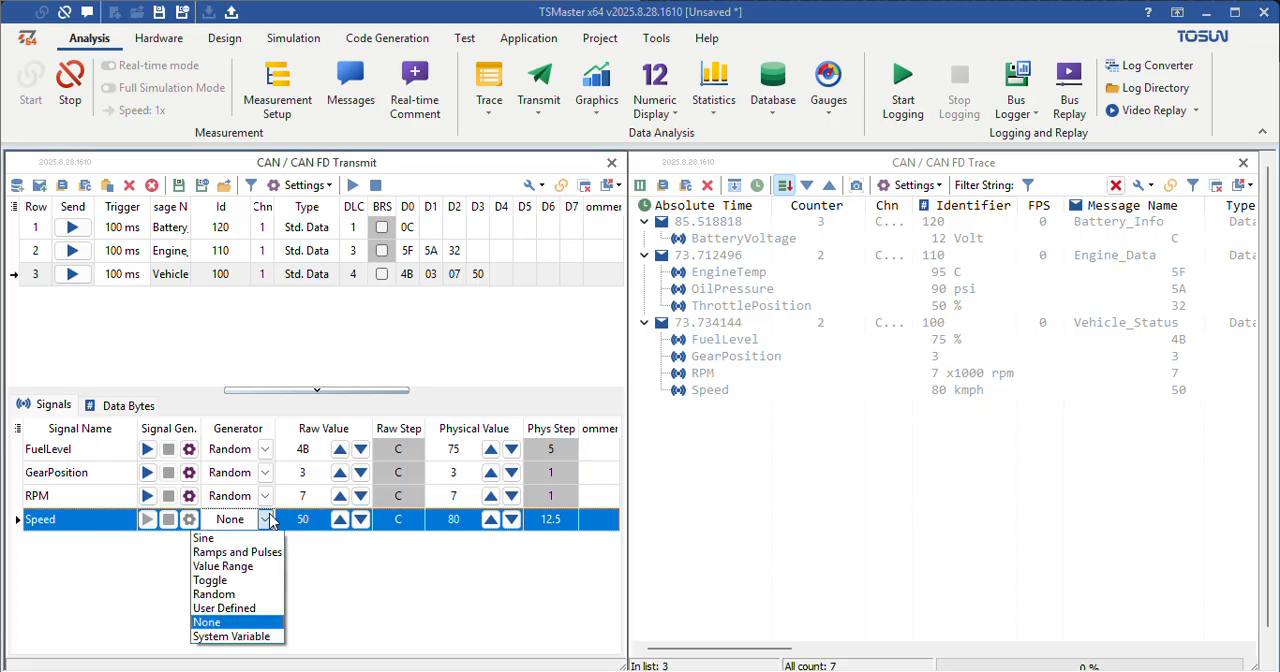
{"action": "left_click", "coordinate": [234, 570]}
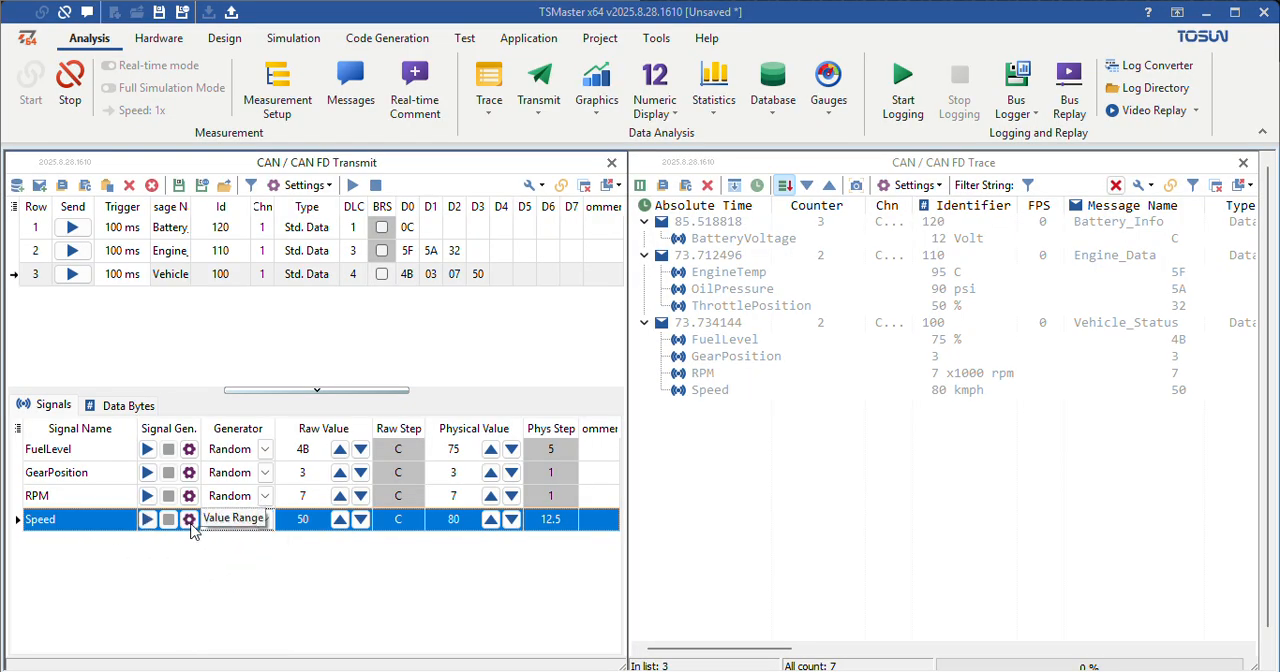
{"action": "left_click", "coordinate": [189, 519]}
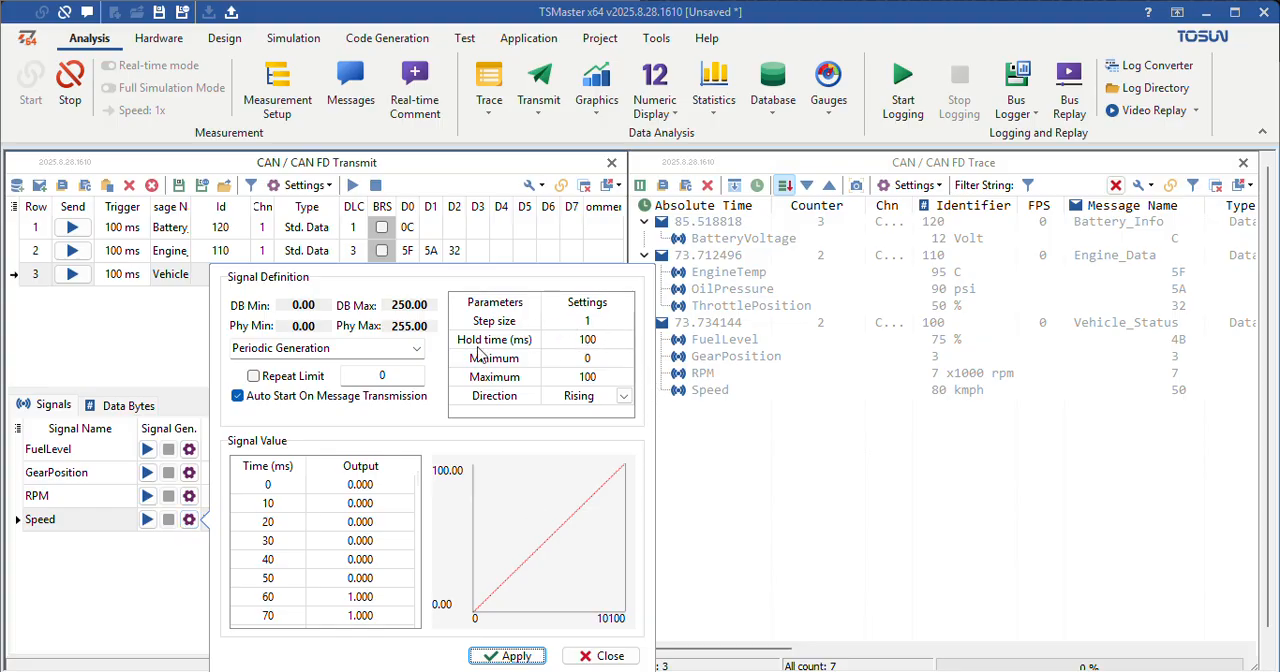
{"action": "left_click", "coordinate": [598, 377]}
{"action": "type", "text": "1"}
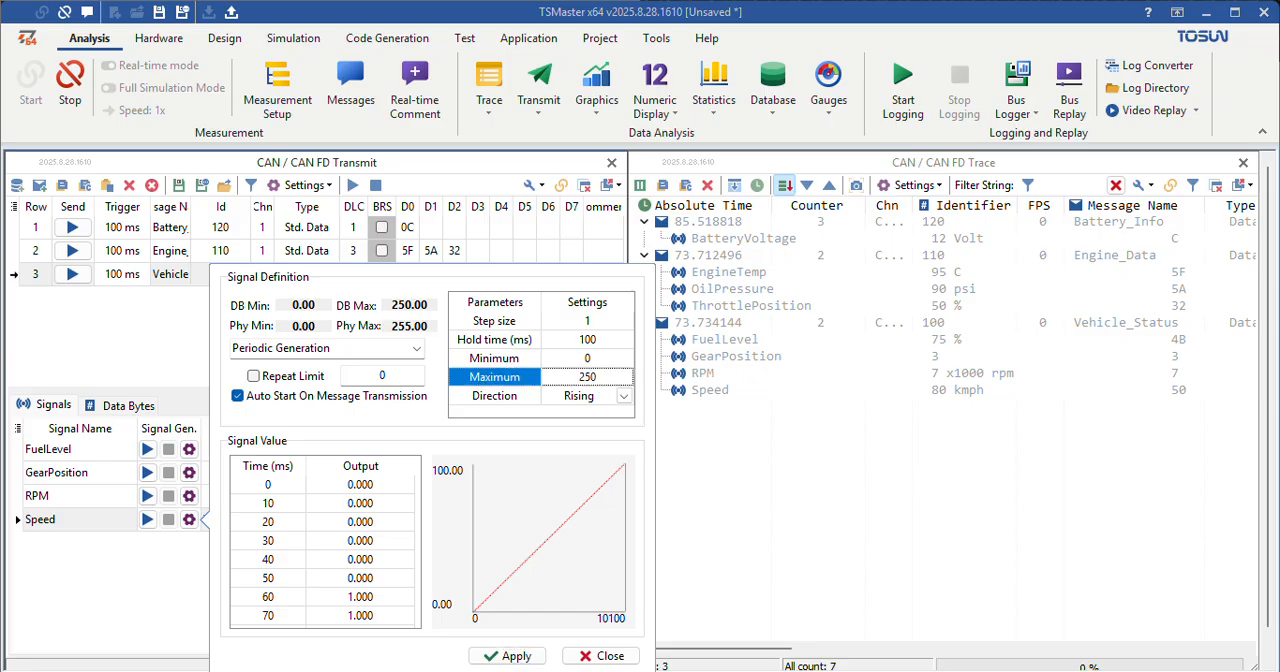
{"action": "left_click", "coordinate": [514, 653]}
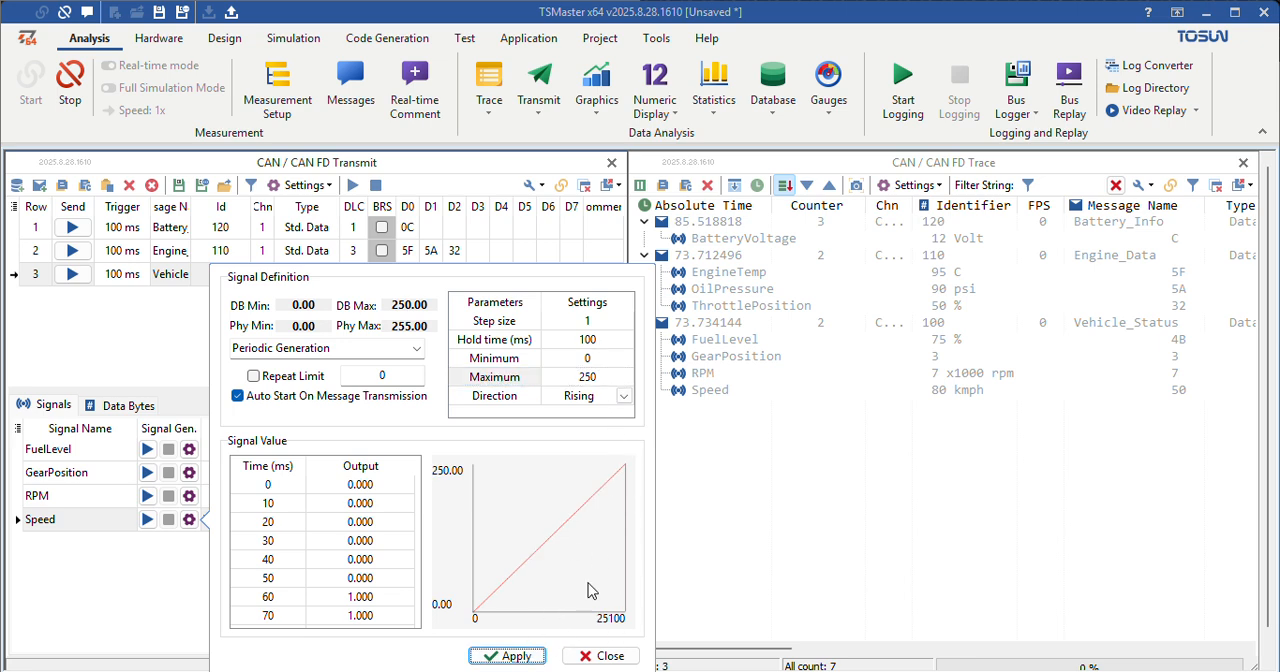
{"action": "left_click", "coordinate": [598, 656]}
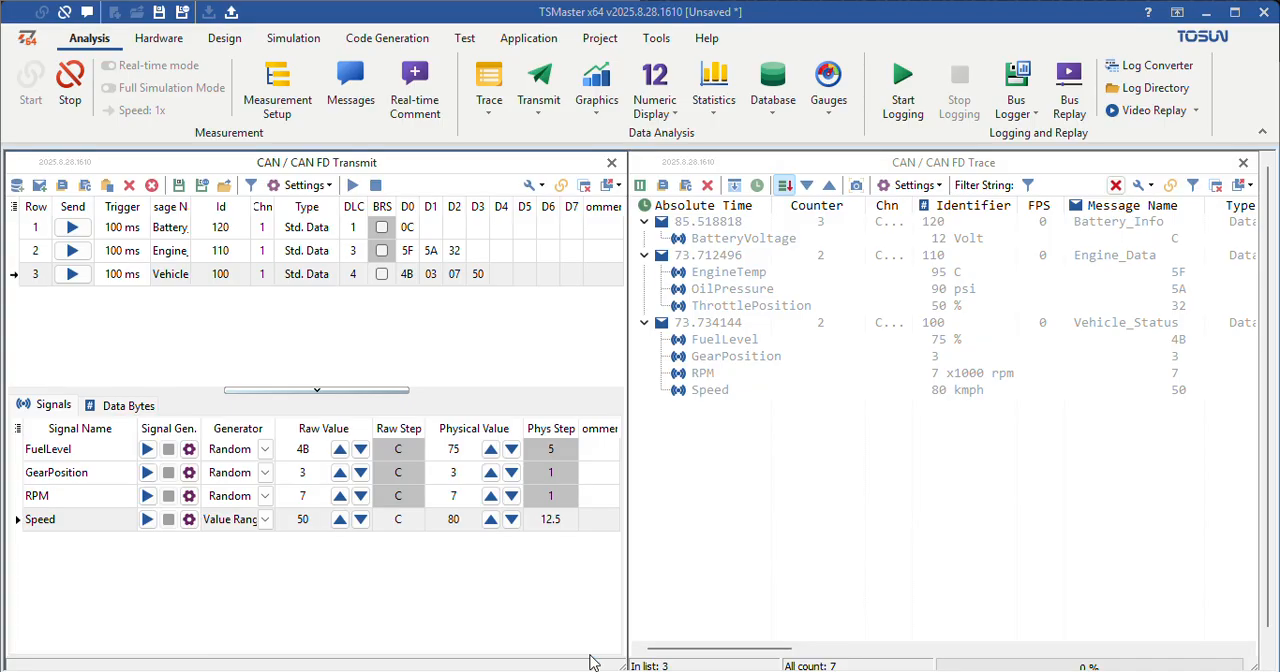
Step: Set the high value of the RPM signal's Random generator to 8 and apply it
{"action": "left_click", "coordinate": [189, 496]}
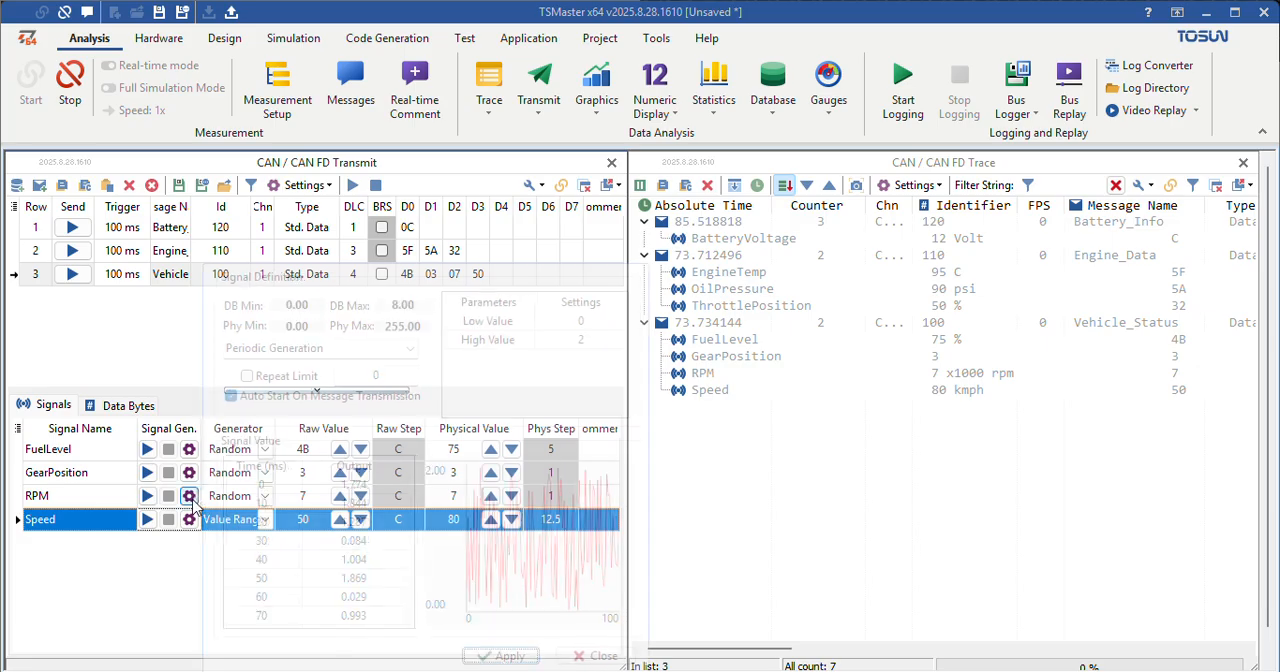
{"action": "left_click", "coordinate": [607, 341]}
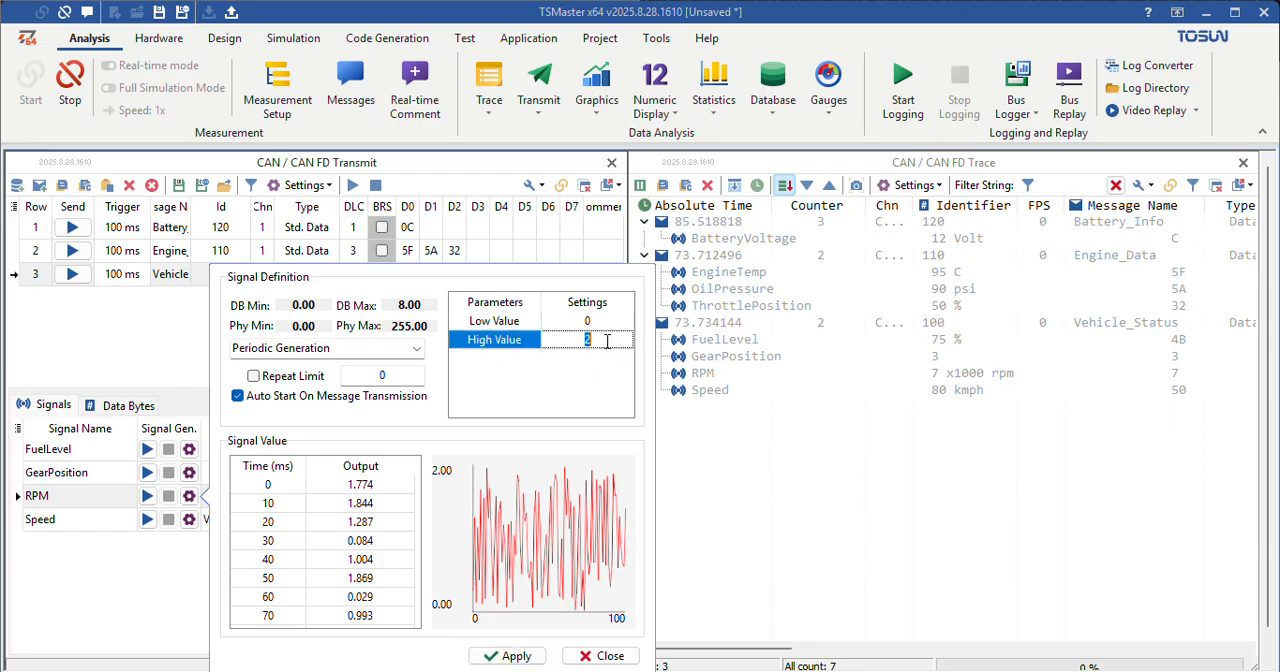
{"action": "left_click", "coordinate": [538, 653]}
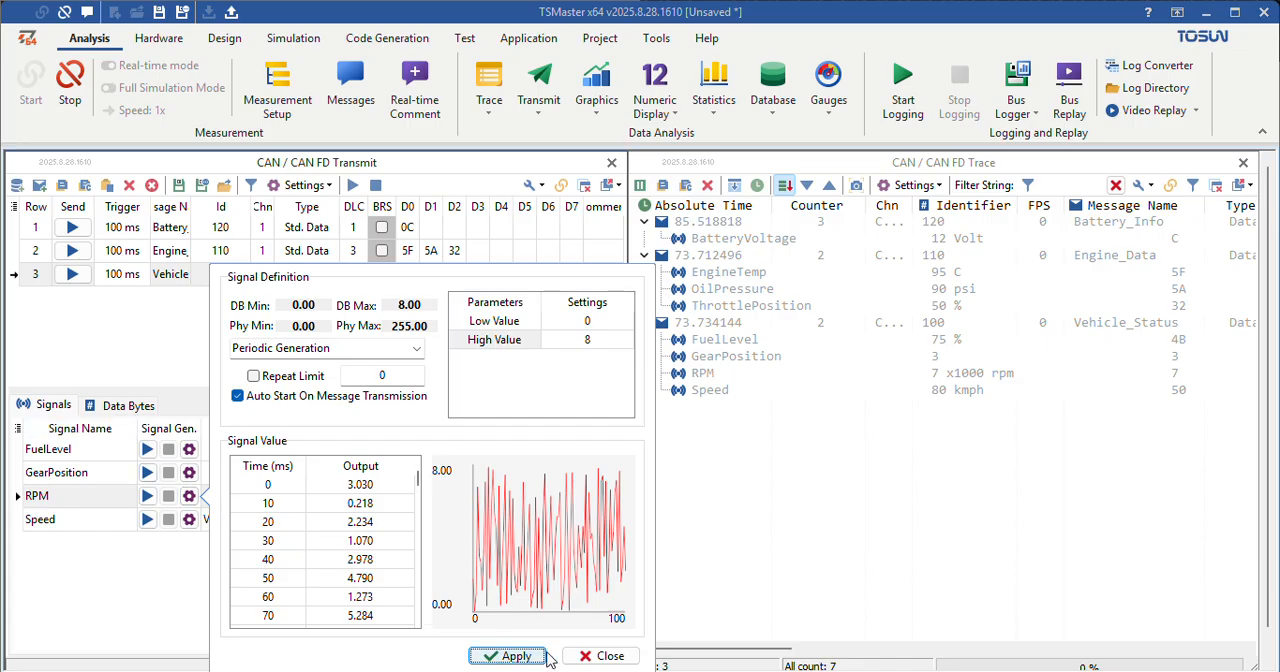
{"action": "left_click", "coordinate": [598, 656]}
Step: Set the high value of the GearPosition signal's Random generator to 5 and apply it
{"action": "left_click", "coordinate": [188, 473]}
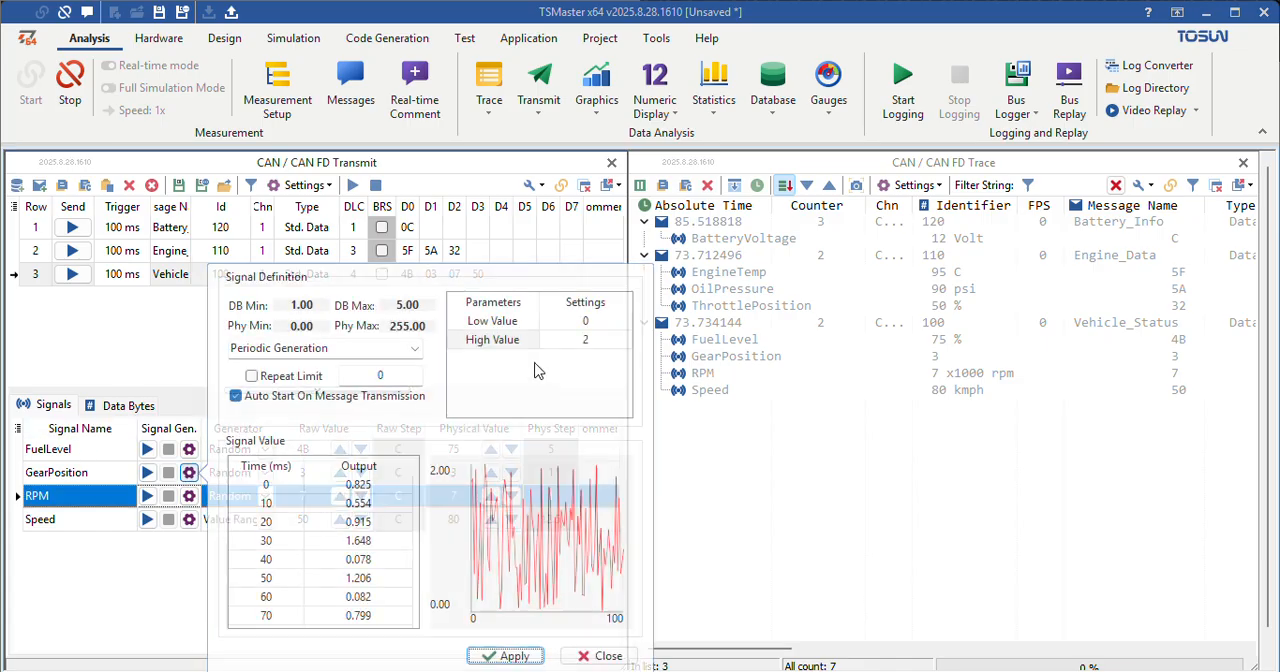
{"action": "left_click", "coordinate": [605, 343]}
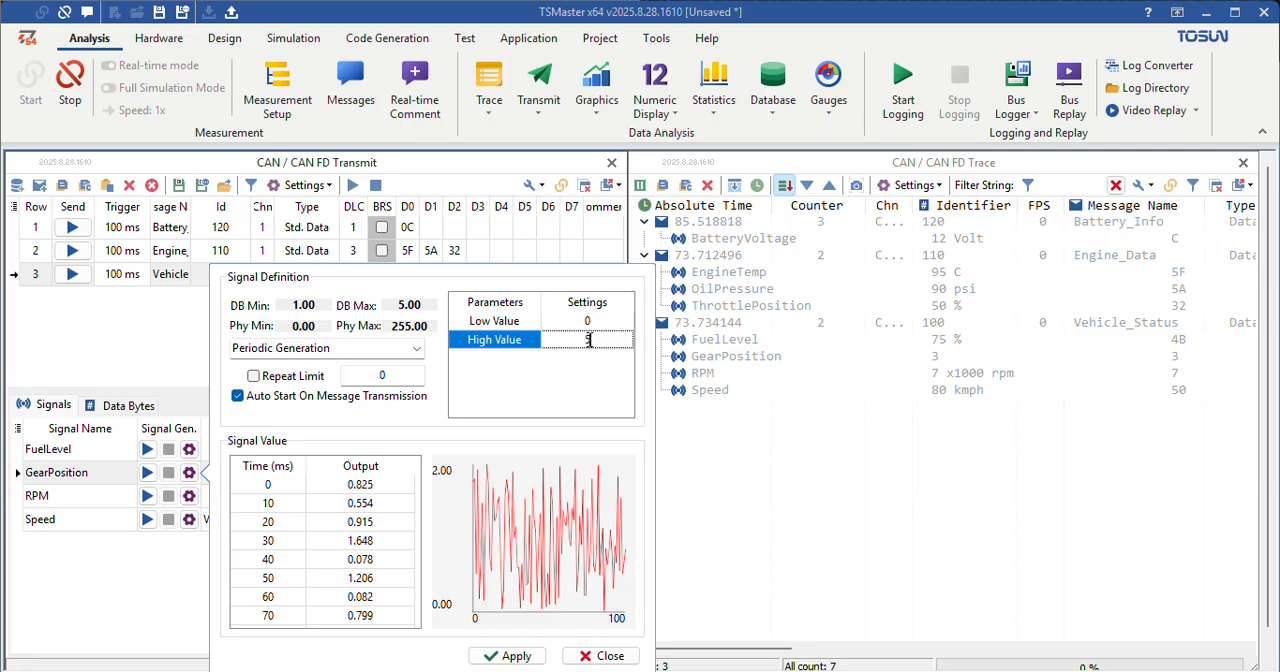
{"action": "left_click", "coordinate": [505, 656]}
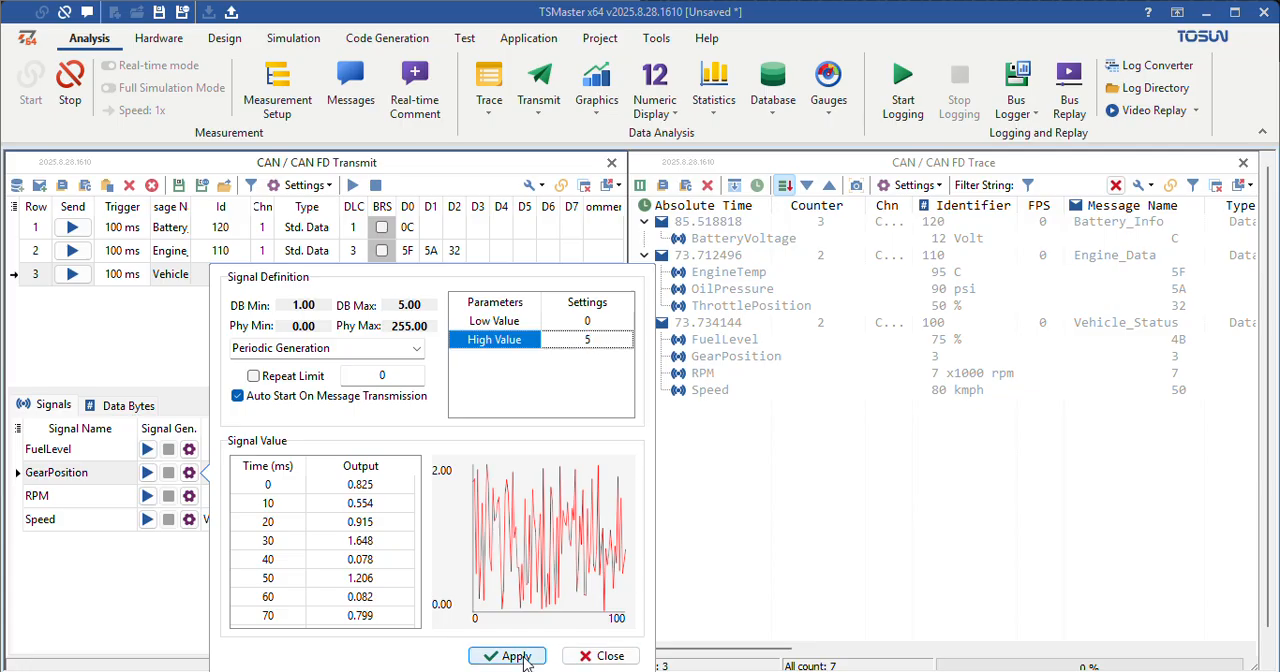
{"action": "left_click", "coordinate": [585, 656]}
Step: Set the high value of the FuelLevel signal's Random generator to 100 and apply it
{"action": "left_click", "coordinate": [188, 449]}
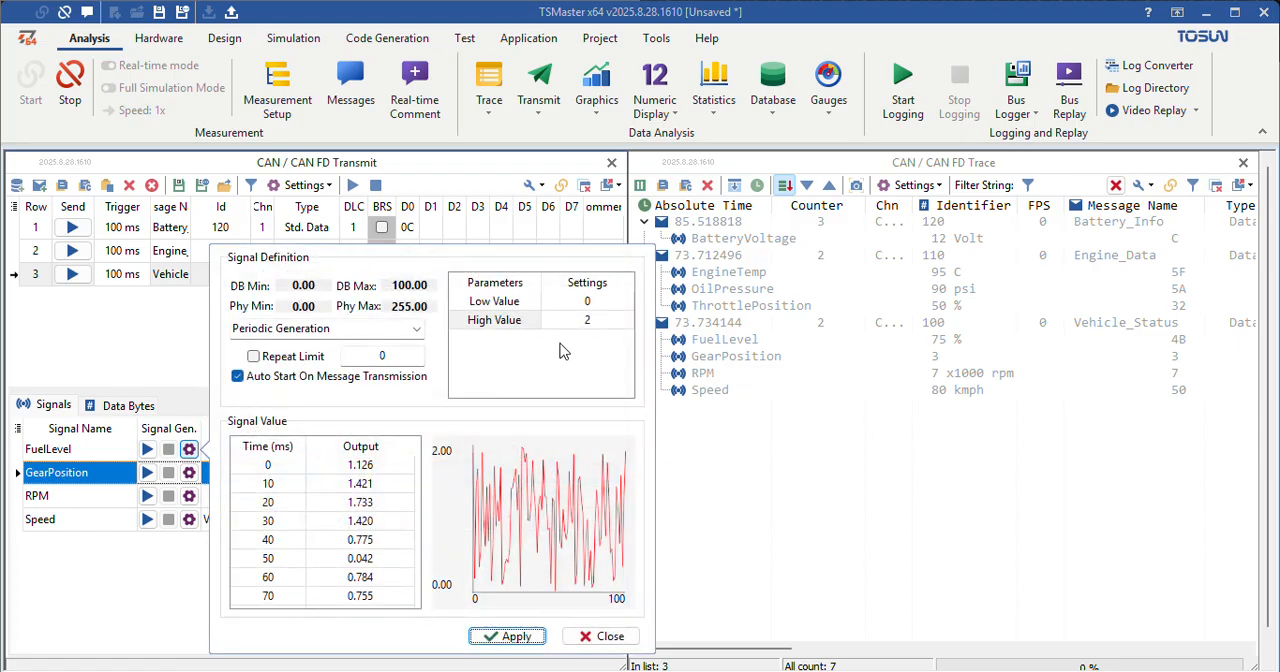
{"action": "left_click", "coordinate": [596, 324]}
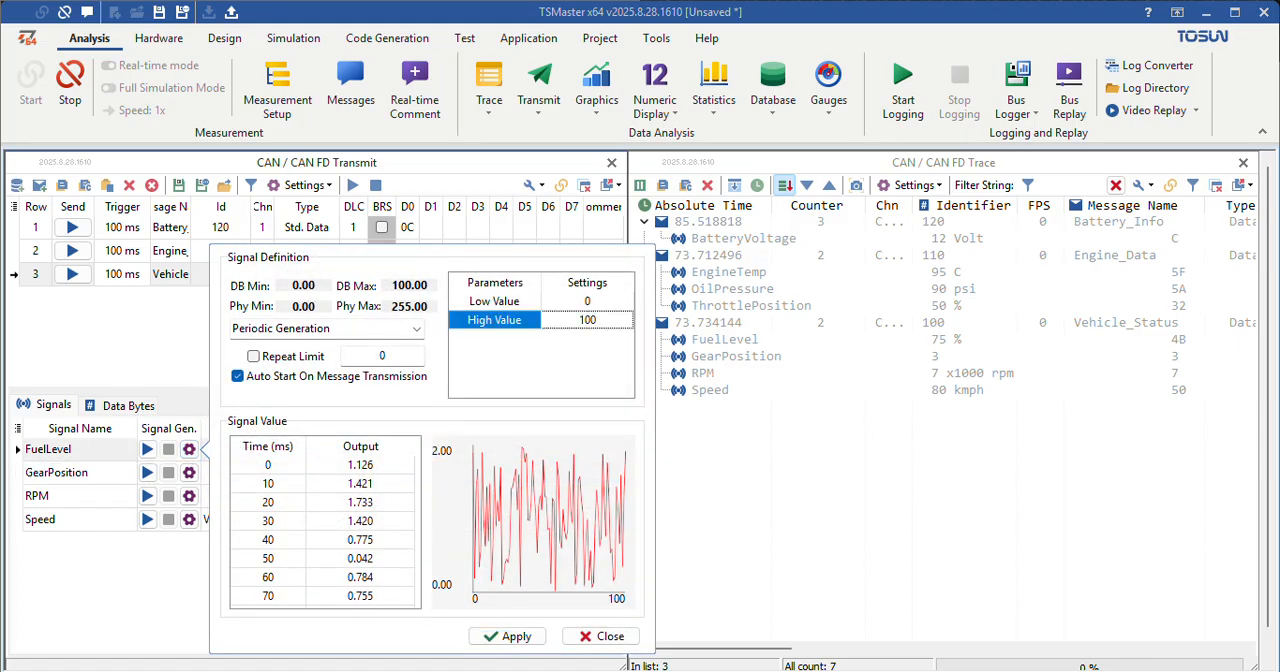
{"action": "left_click", "coordinate": [521, 634]}
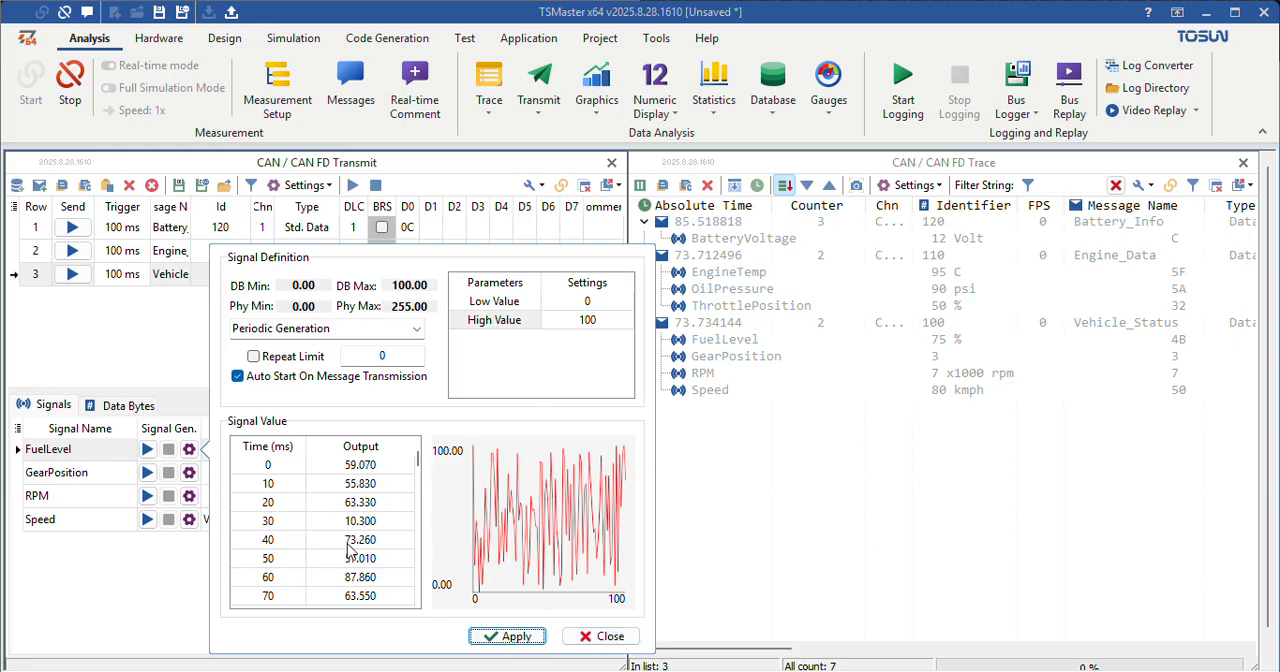
{"action": "left_click", "coordinate": [612, 638]}
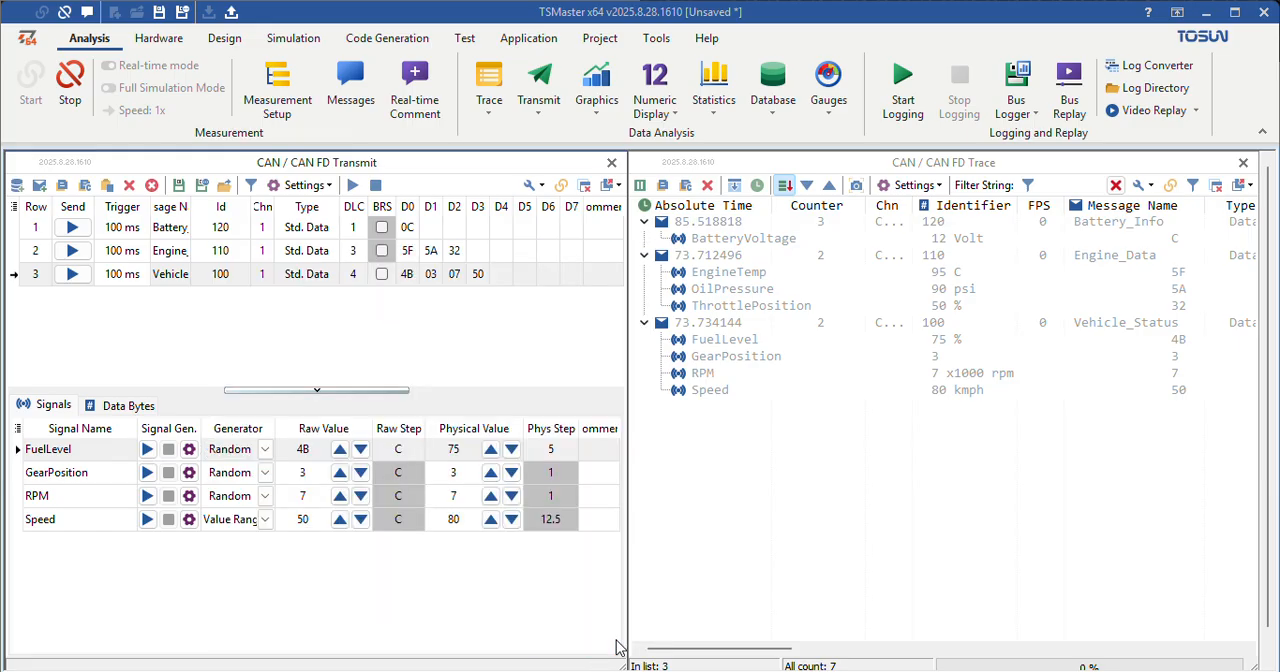
Step: For Engine_Data, assign the Random generator to EngineTemp and OilPressure and the Value Range generator to ThrottlePosition
{"action": "left_click", "coordinate": [172, 254]}
{"action": "left_click", "coordinate": [264, 449]}
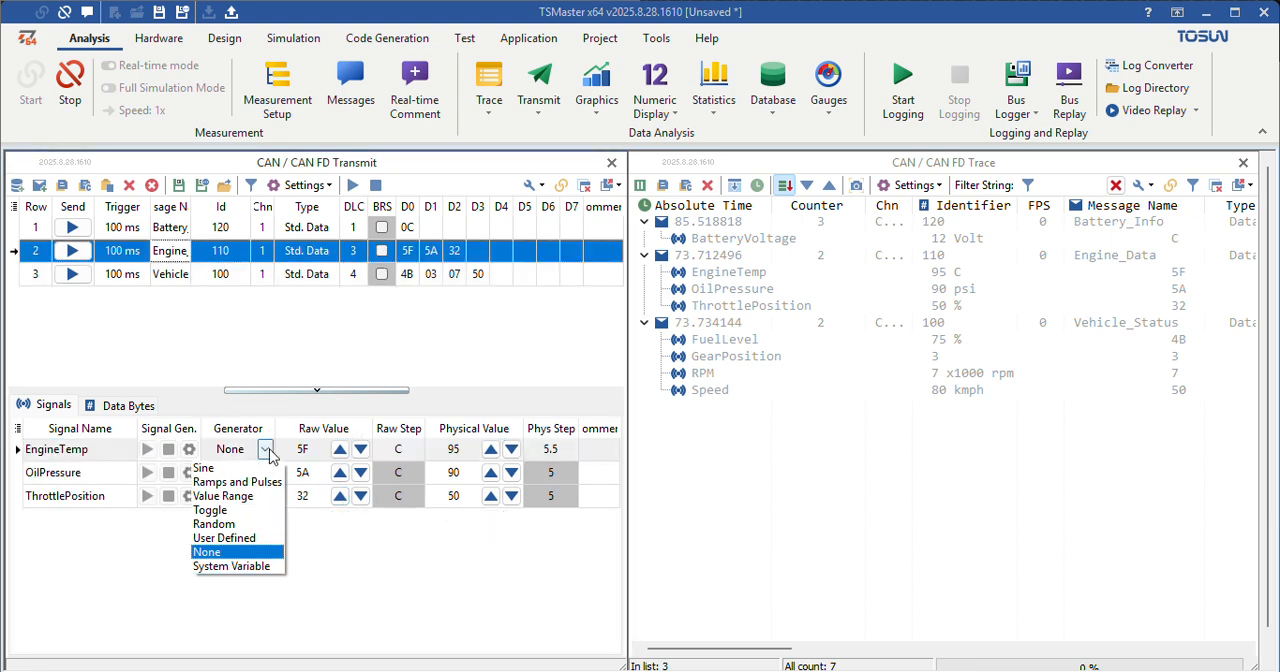
{"action": "left_click", "coordinate": [238, 527]}
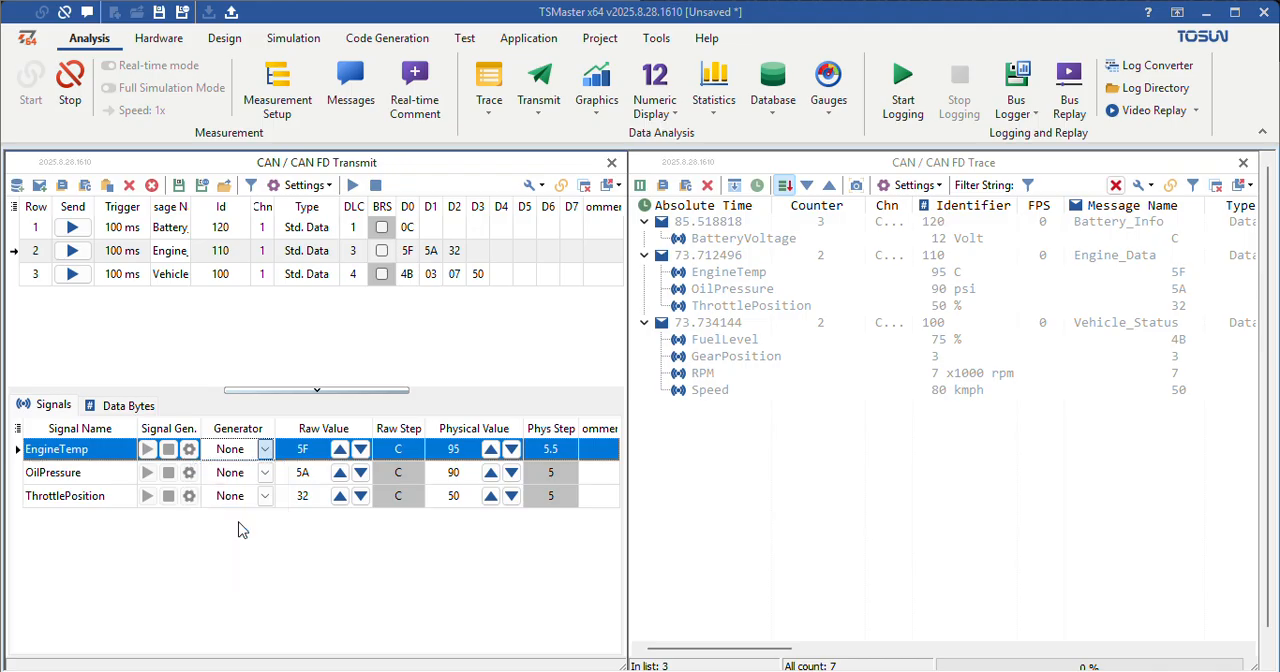
{"action": "left_click", "coordinate": [264, 472]}
{"action": "left_click", "coordinate": [238, 553]}
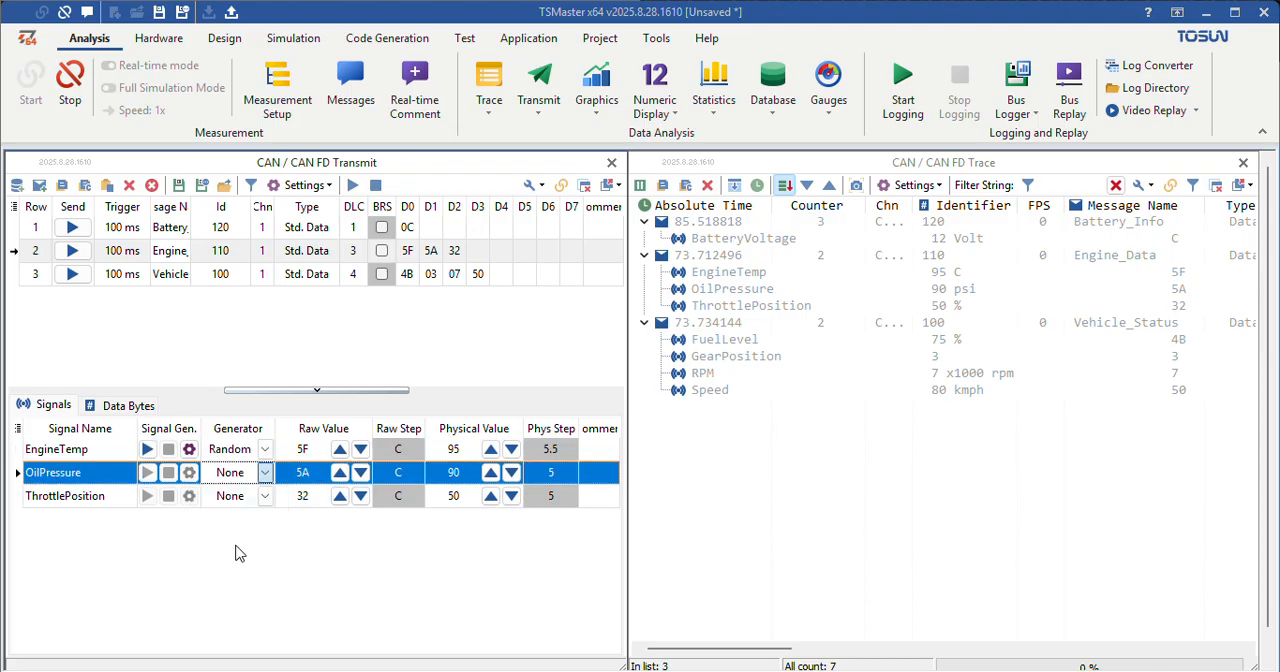
{"action": "left_click", "coordinate": [264, 496]}
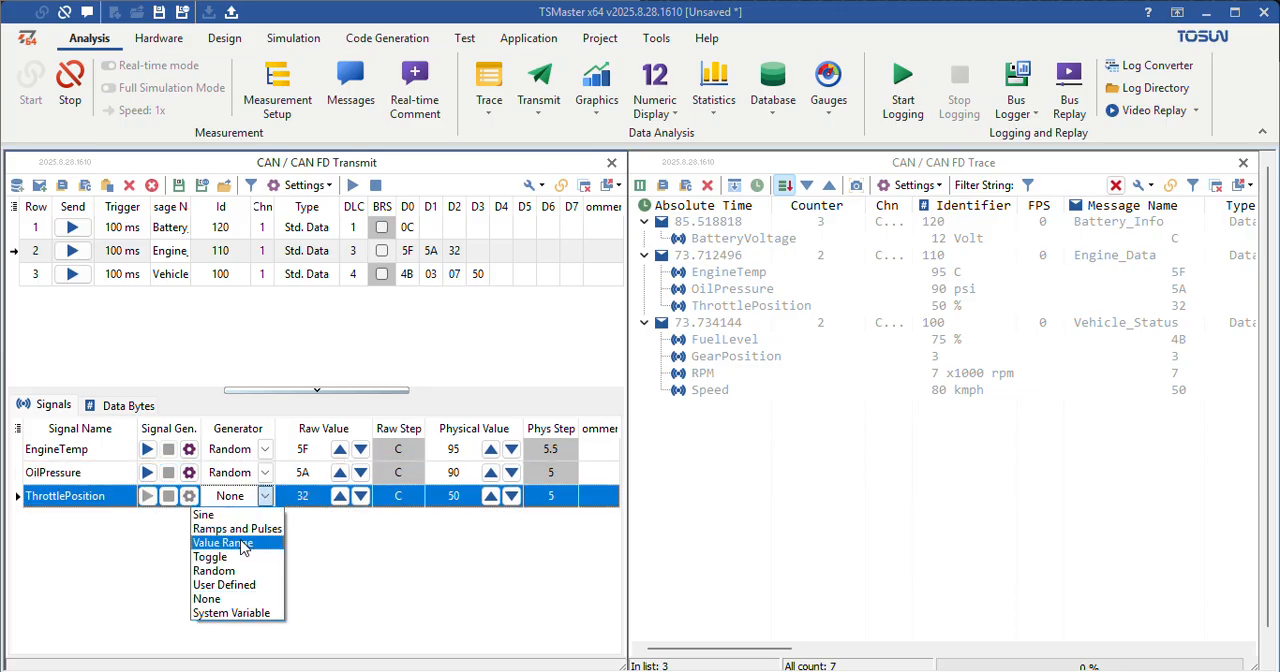
{"action": "left_click", "coordinate": [242, 543]}
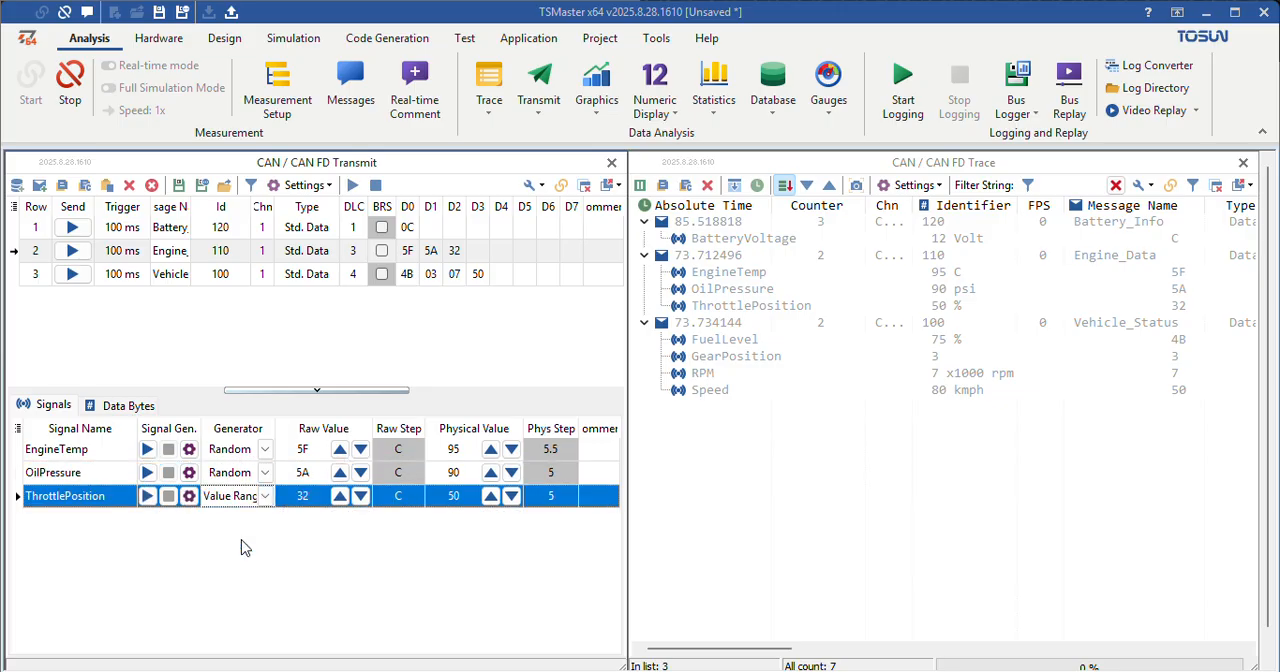
Step: Apply a rising value range from 0 to 100 in the ThrottlePosition signal definition
{"action": "left_click", "coordinate": [189, 496]}
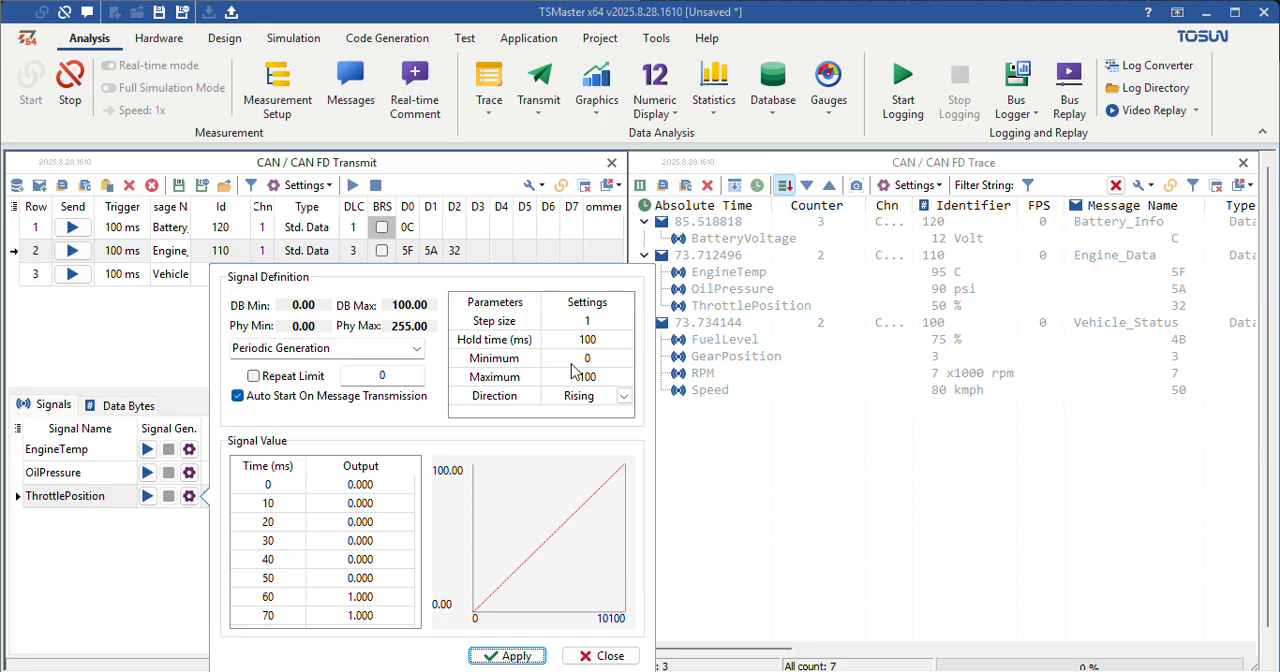
{"action": "left_click", "coordinate": [516, 656]}
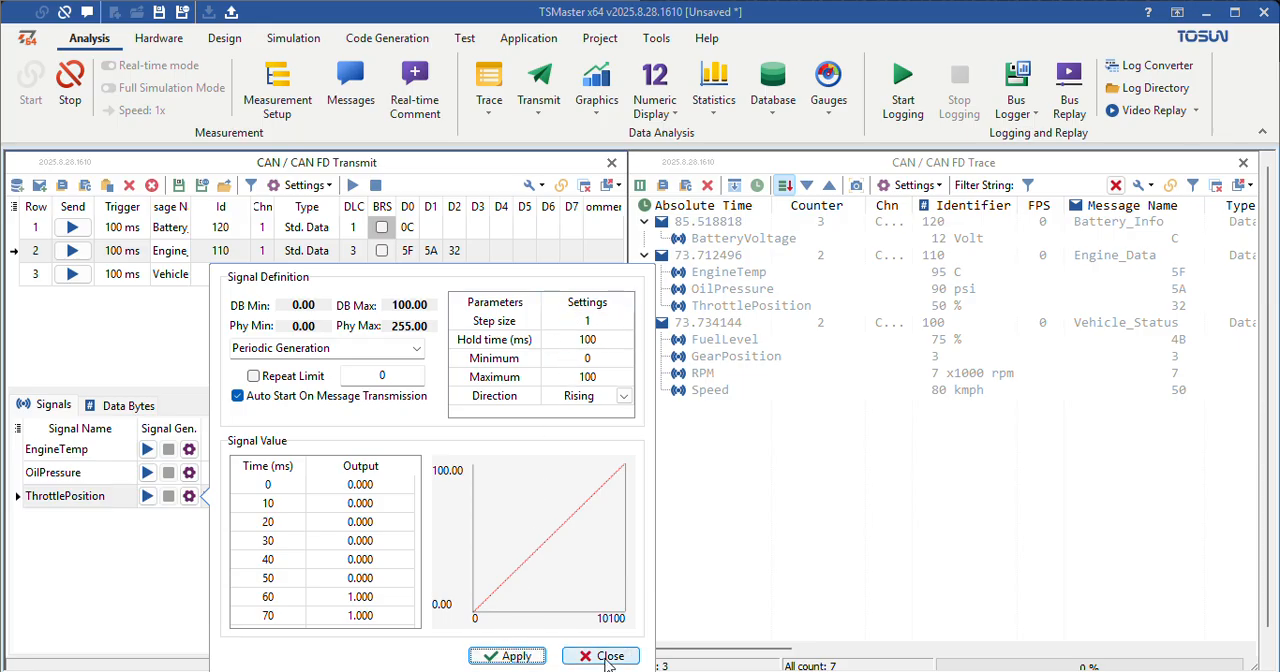
{"action": "left_click", "coordinate": [606, 655]}
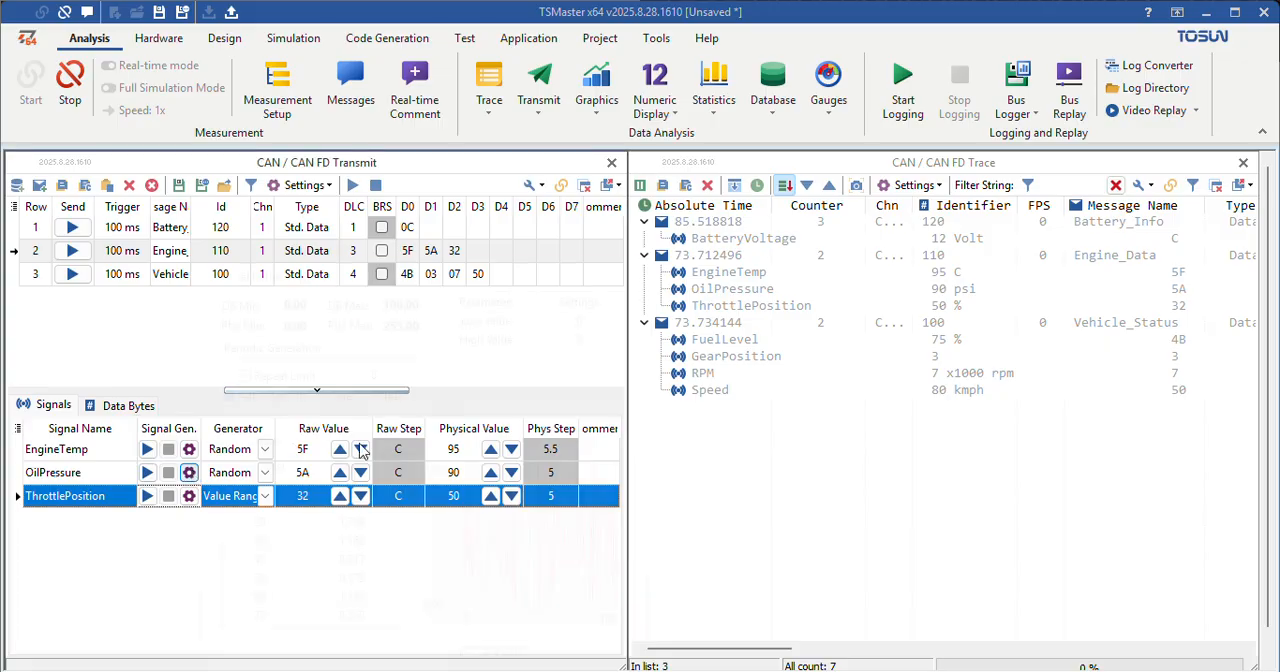
Step: Set the high value of the OilPressure signal's Random generator to 100 and apply it
{"action": "left_click", "coordinate": [189, 472]}
{"action": "left_click", "coordinate": [601, 340]}
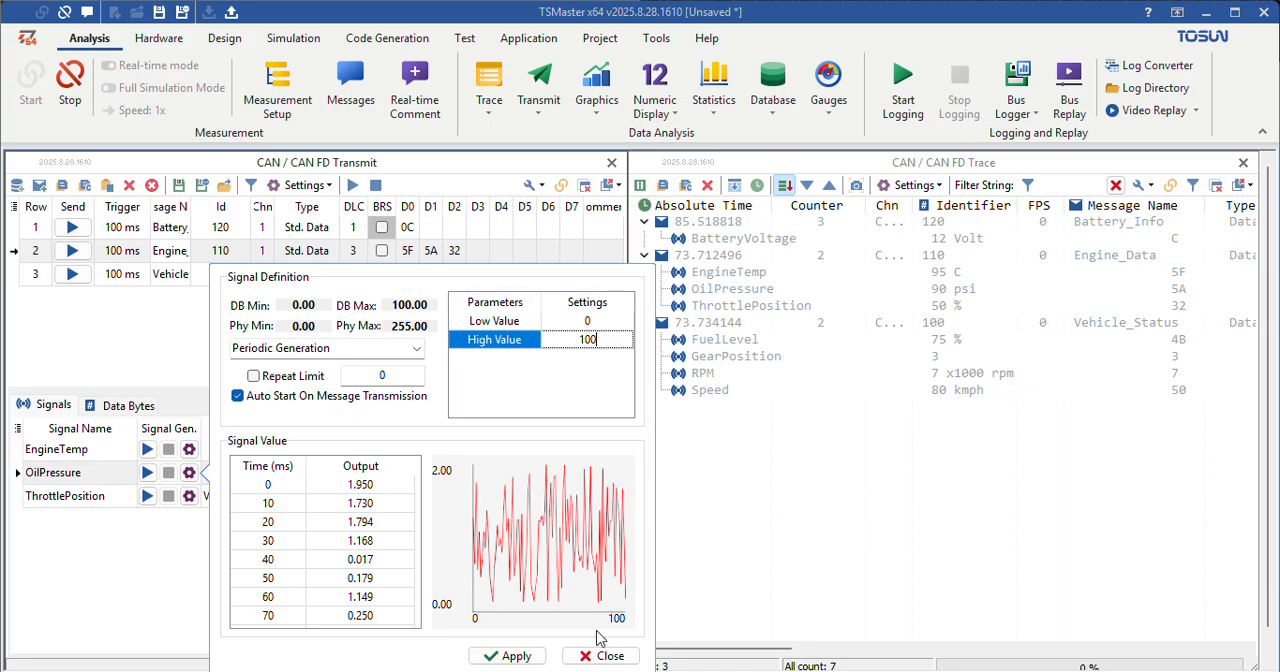
{"action": "left_click", "coordinate": [516, 656]}
{"action": "left_click", "coordinate": [606, 655]}
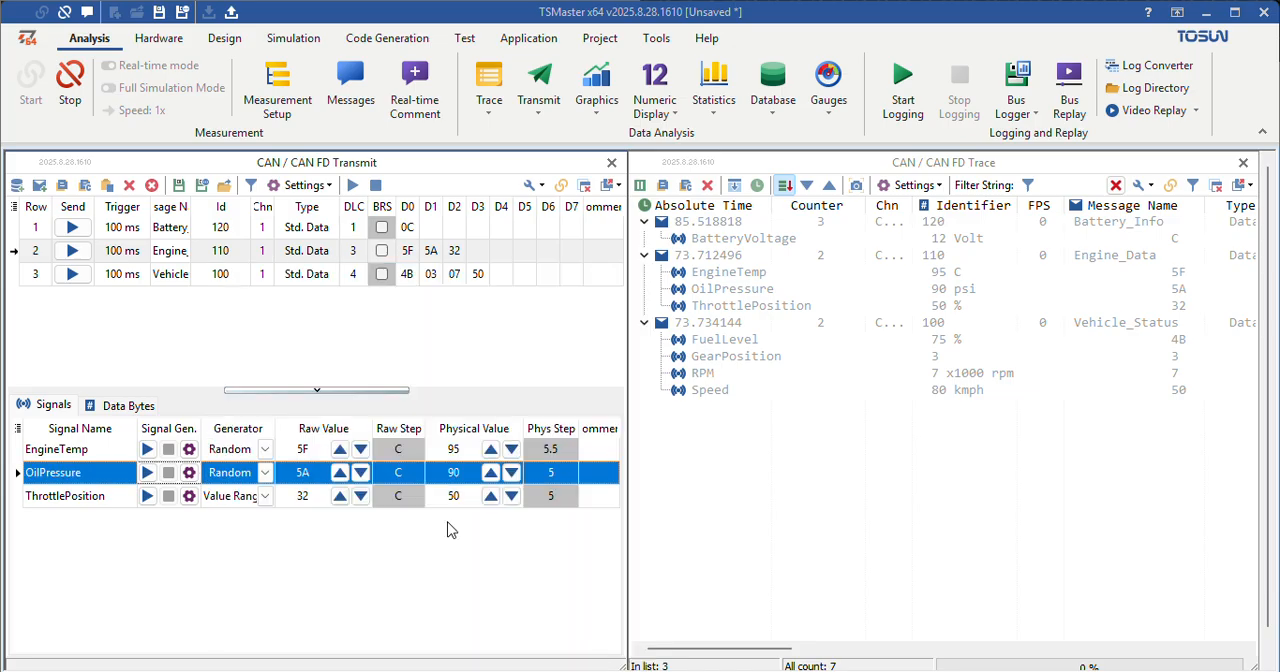
Step: Set the EngineTemp signal's Random generator to a low value of 90 and a high value of 105, and apply it
{"action": "left_click", "coordinate": [189, 449]}
{"action": "left_click", "coordinate": [601, 319]}
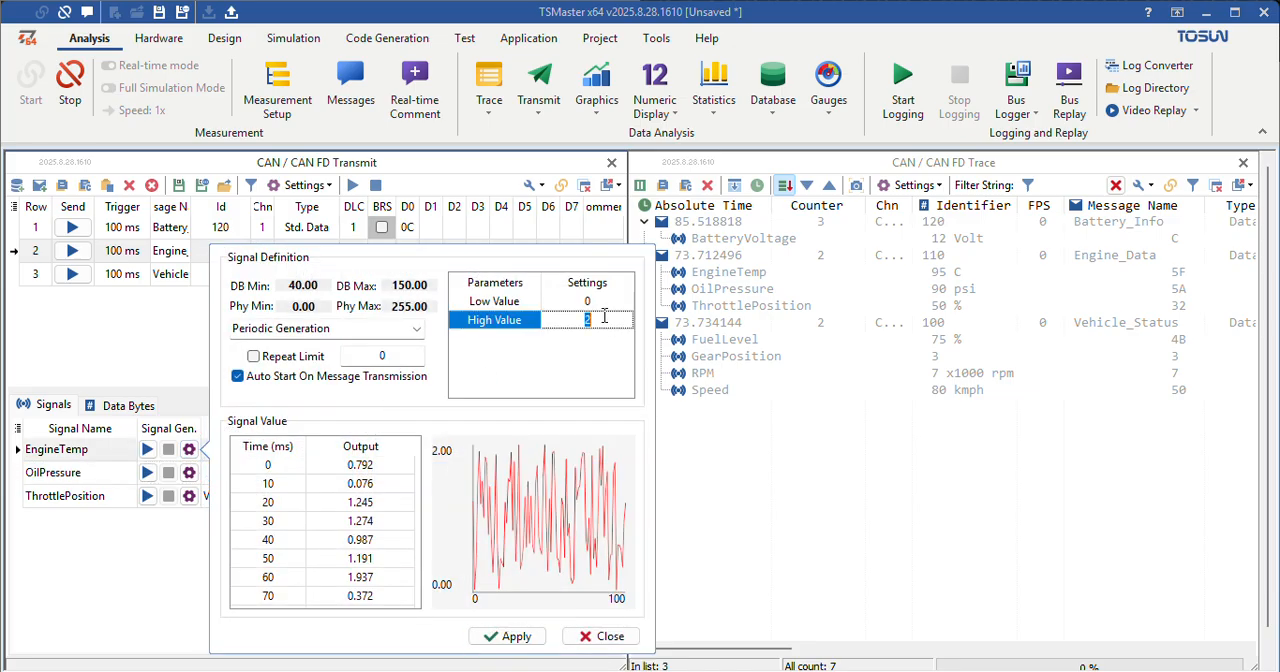
{"action": "left_click", "coordinate": [600, 302]}
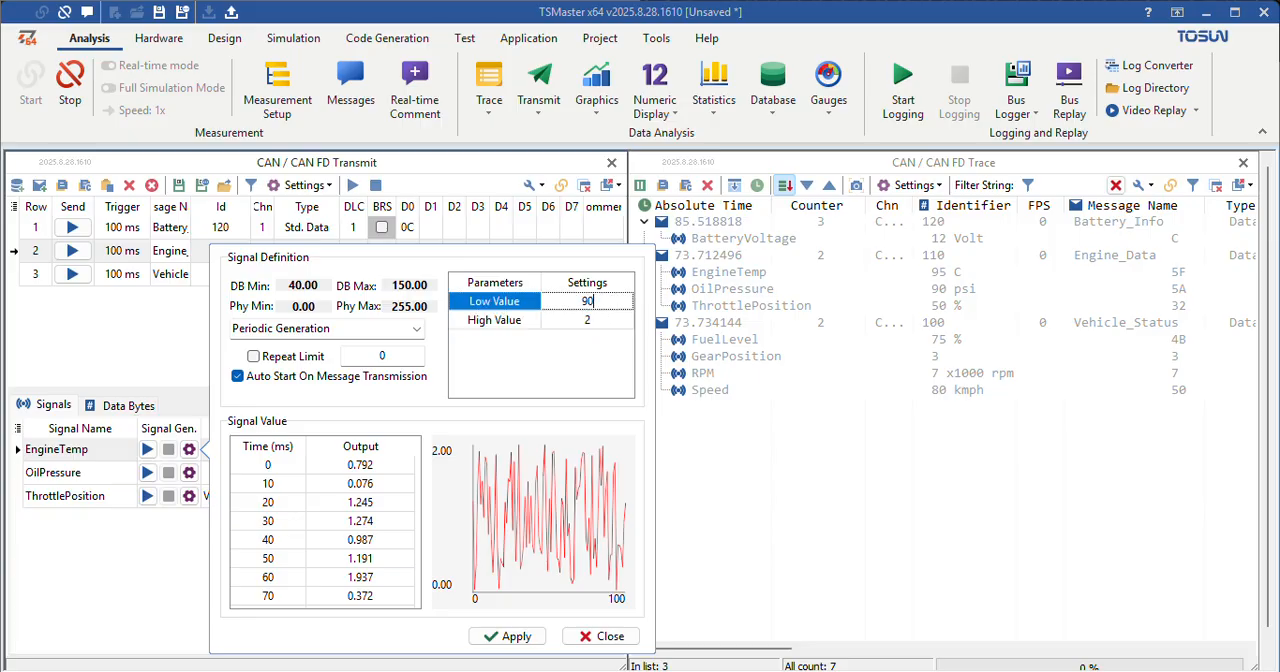
{"action": "left_click", "coordinate": [590, 320]}
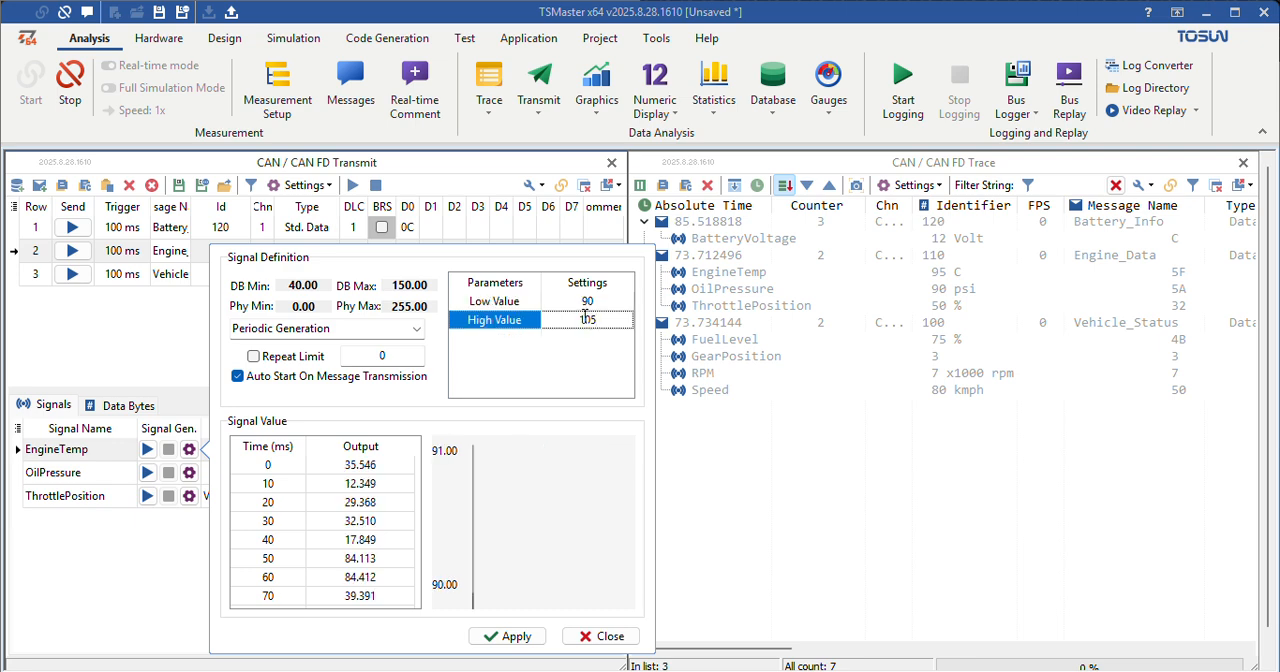
{"action": "left_click", "coordinate": [524, 637]}
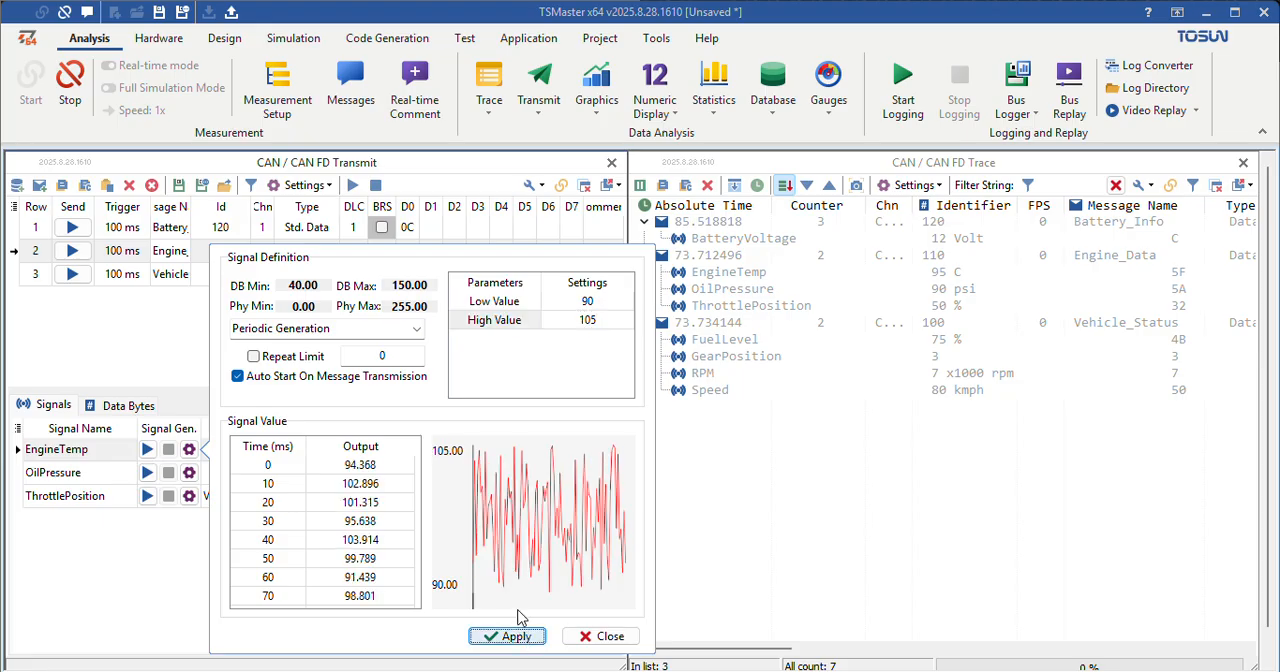
{"action": "left_click", "coordinate": [622, 636]}
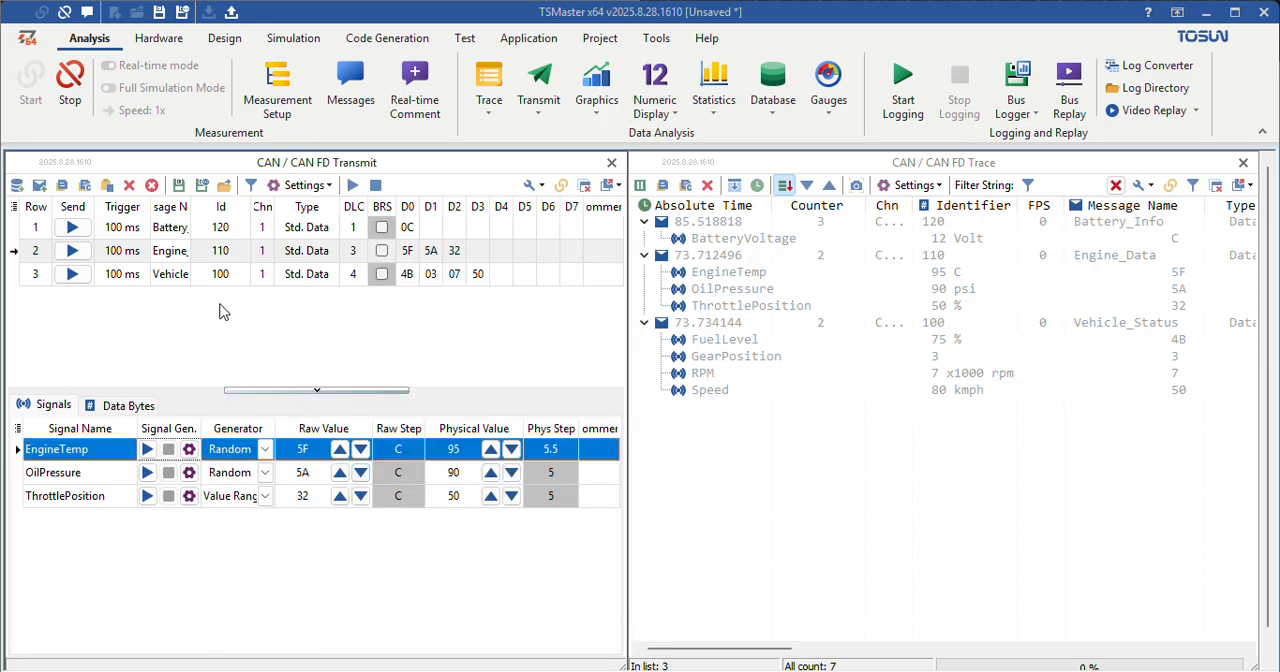
Step: Start periodic transmission of the Battery_Info, Engine_Data and Vehicle_Status messages
{"action": "left_click", "coordinate": [176, 230]}
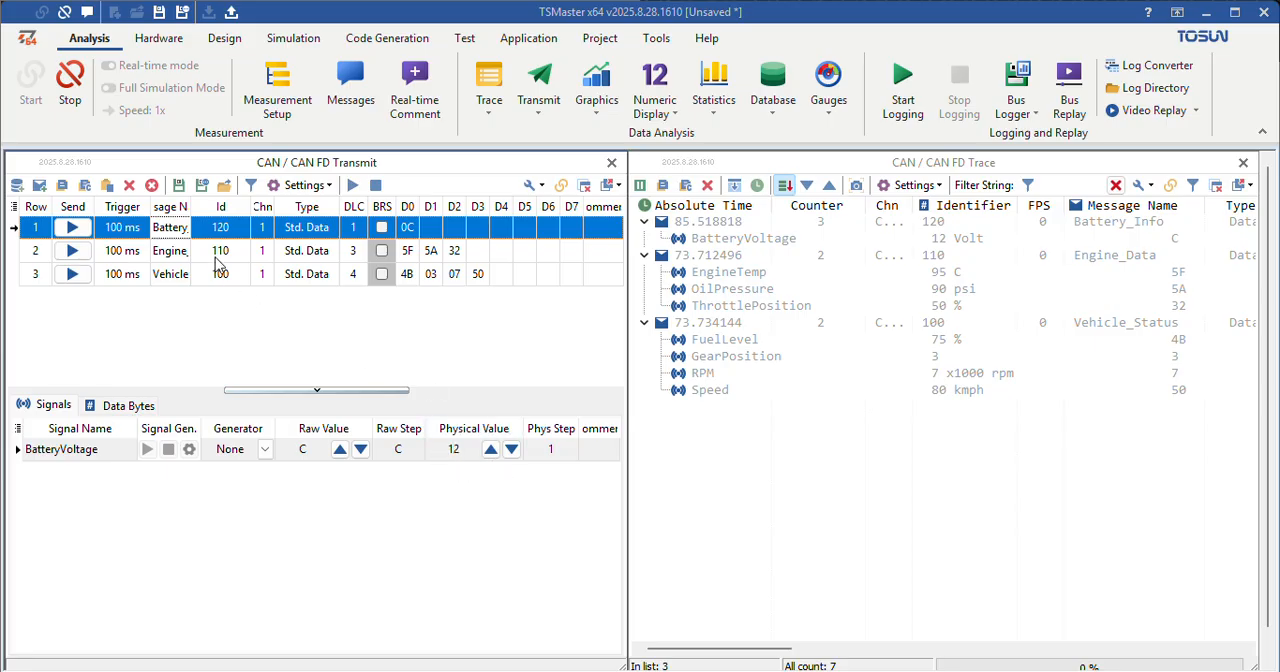
{"action": "left_click", "coordinate": [72, 227]}
{"action": "left_click", "coordinate": [72, 250]}
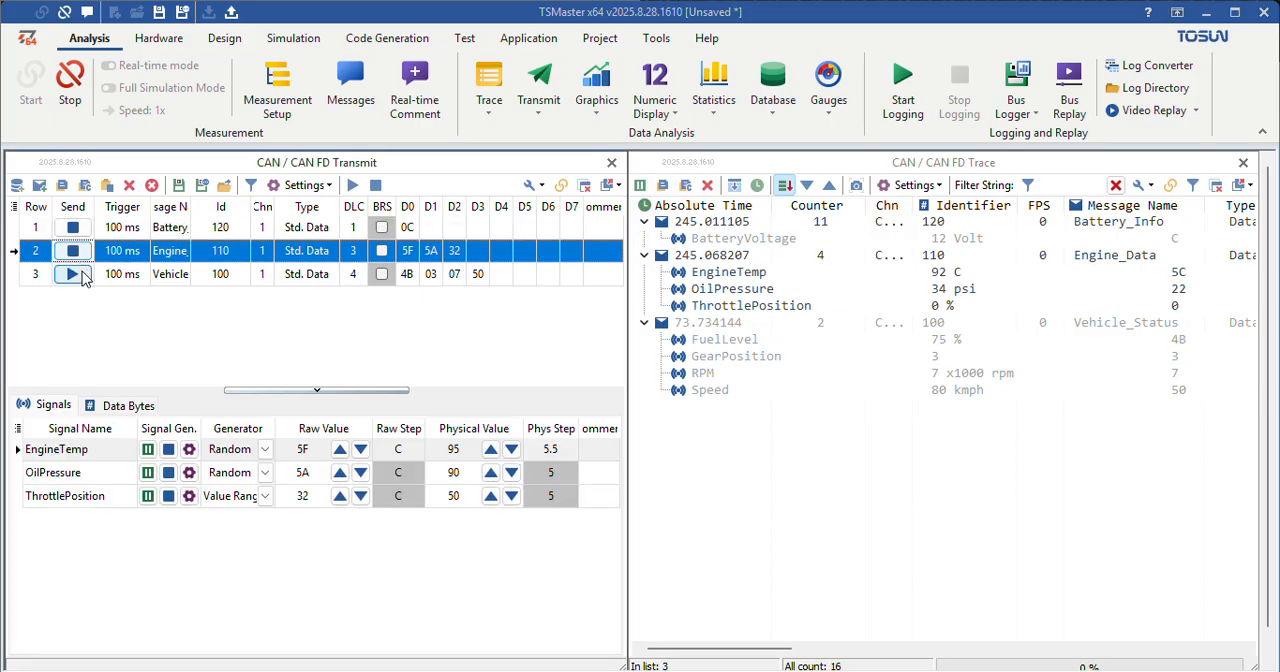
{"action": "left_click", "coordinate": [72, 274]}
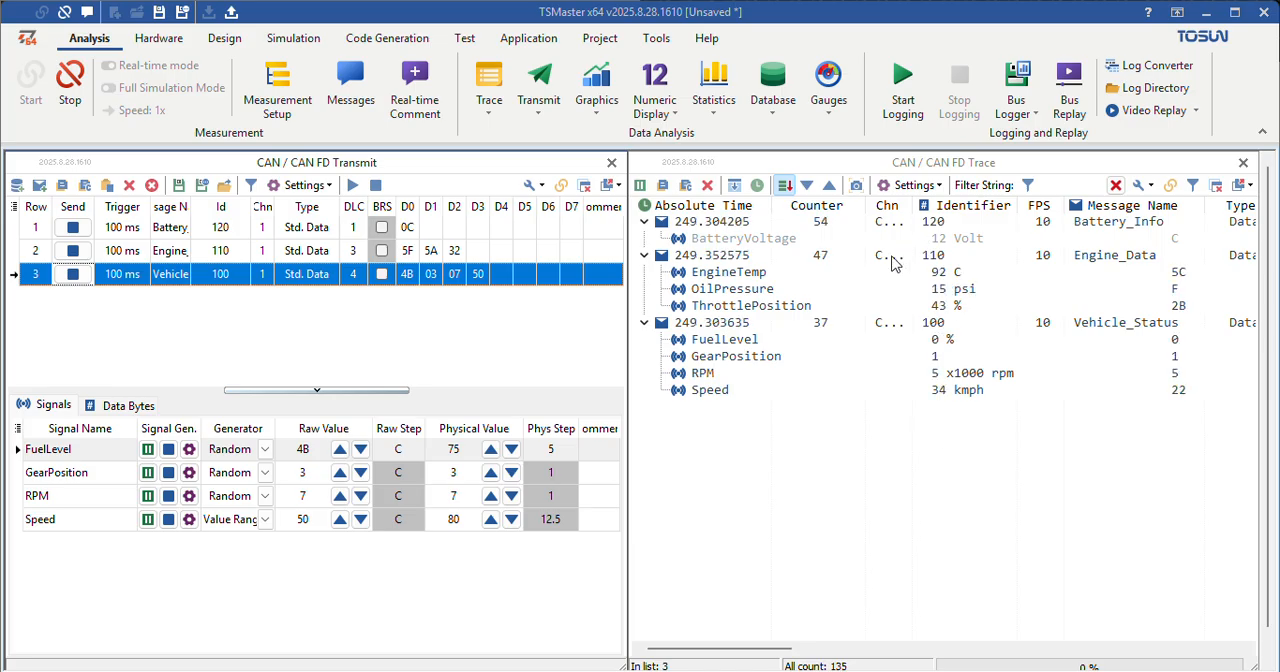
Step: Record a log of the transmitted bus traffic for about 30 seconds, ending both the logging and the measurement
{"action": "left_click", "coordinate": [903, 89]}
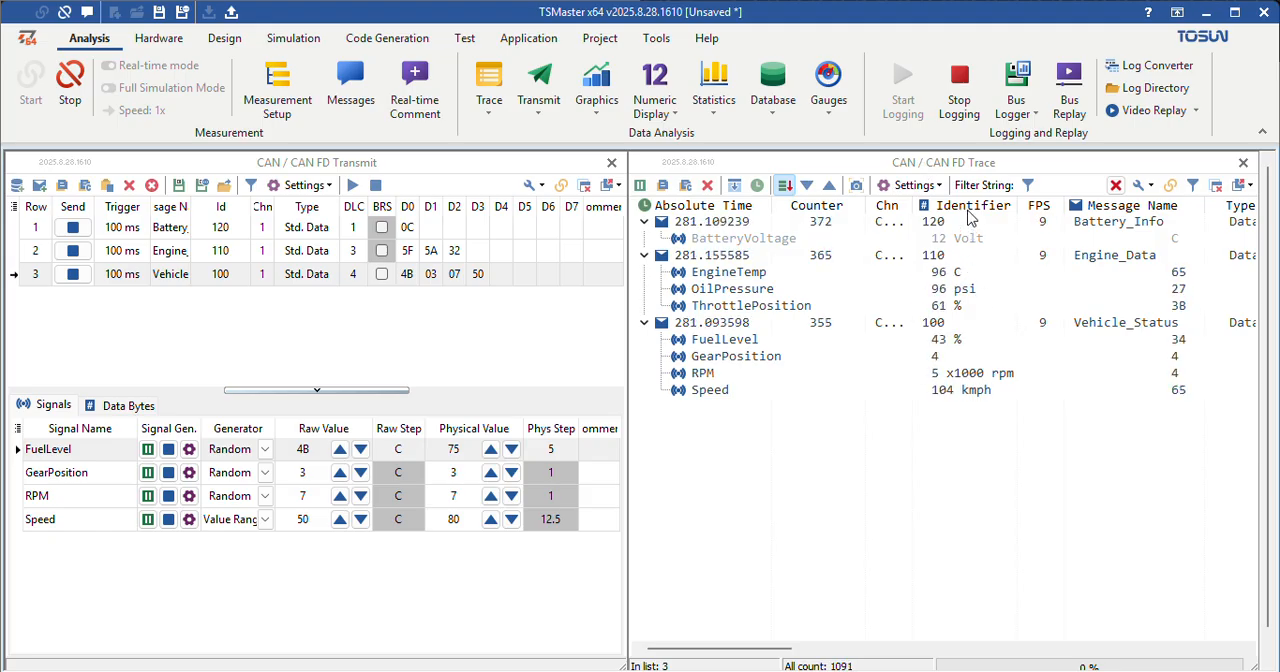
{"action": "left_click", "coordinate": [962, 102]}
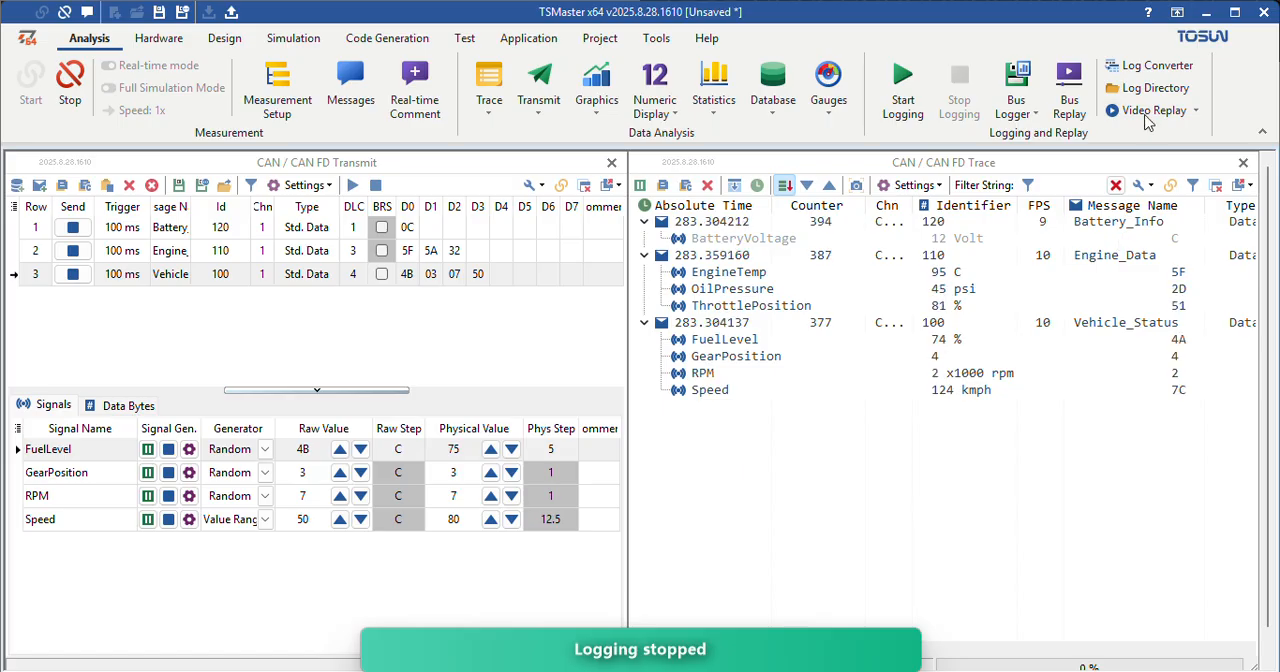
{"action": "left_click", "coordinate": [70, 100]}
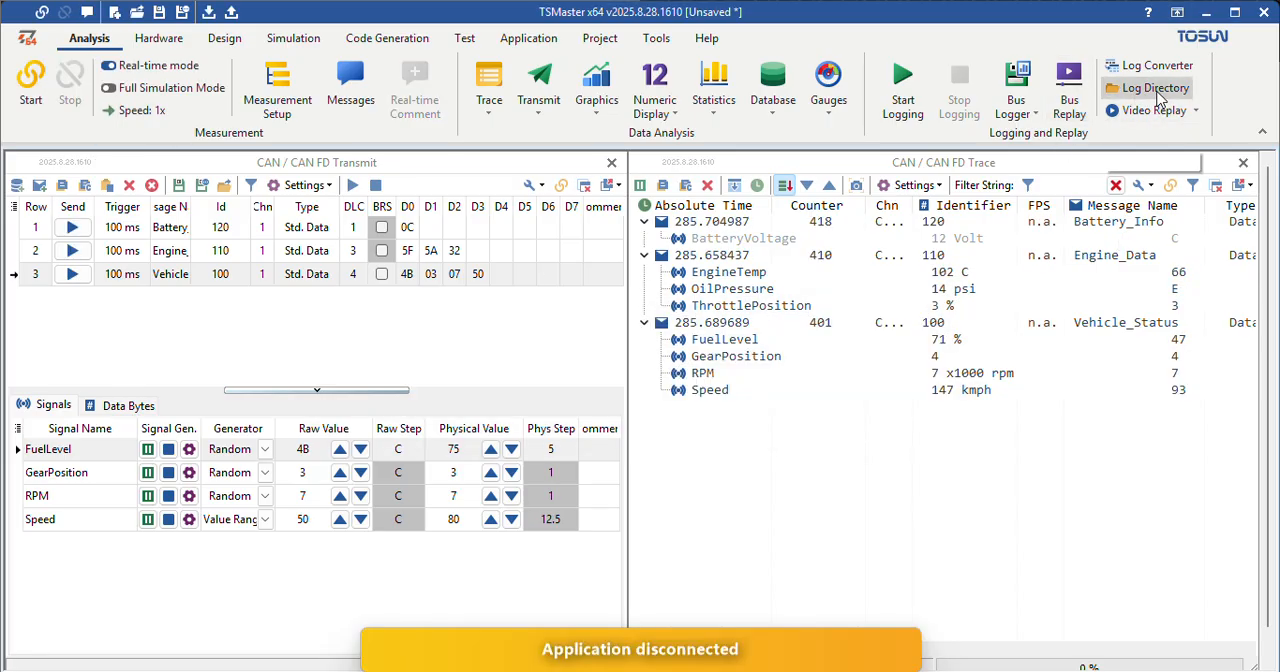
Step: Open the recorded file TSMaster2025_10_15_15_53_57.blf from the log directory in Notepad, just once
{"action": "left_click", "coordinate": [1157, 90]}
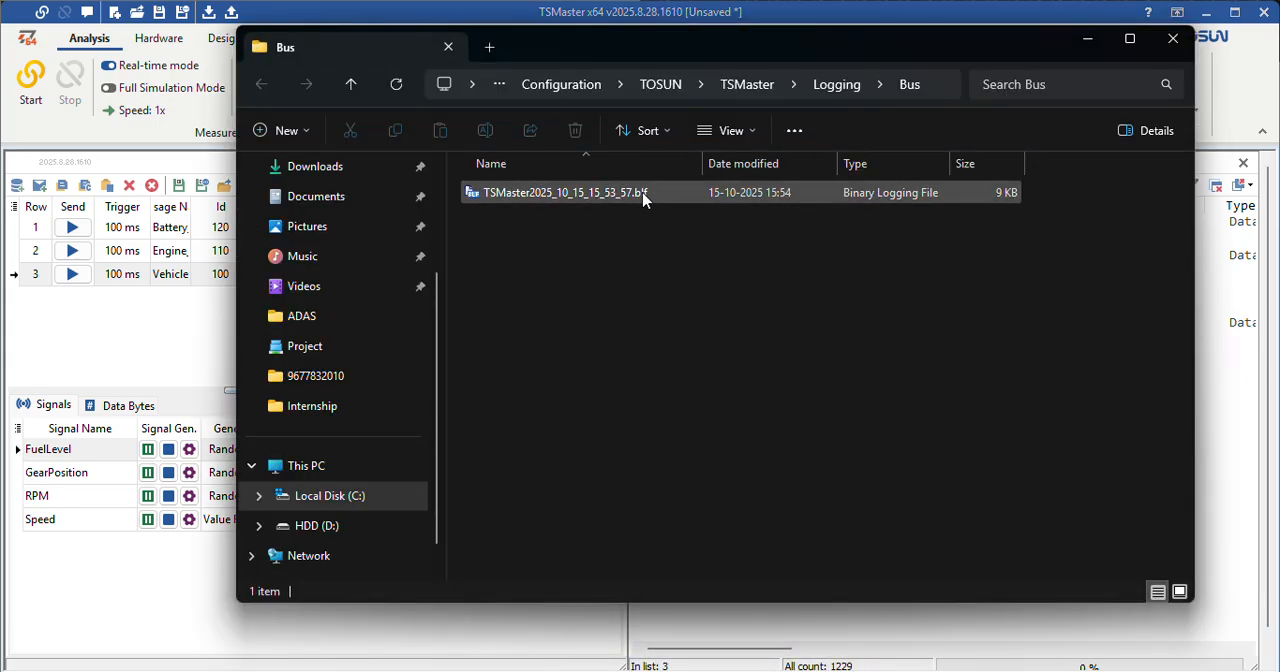
{"action": "left_click", "coordinate": [643, 195]}
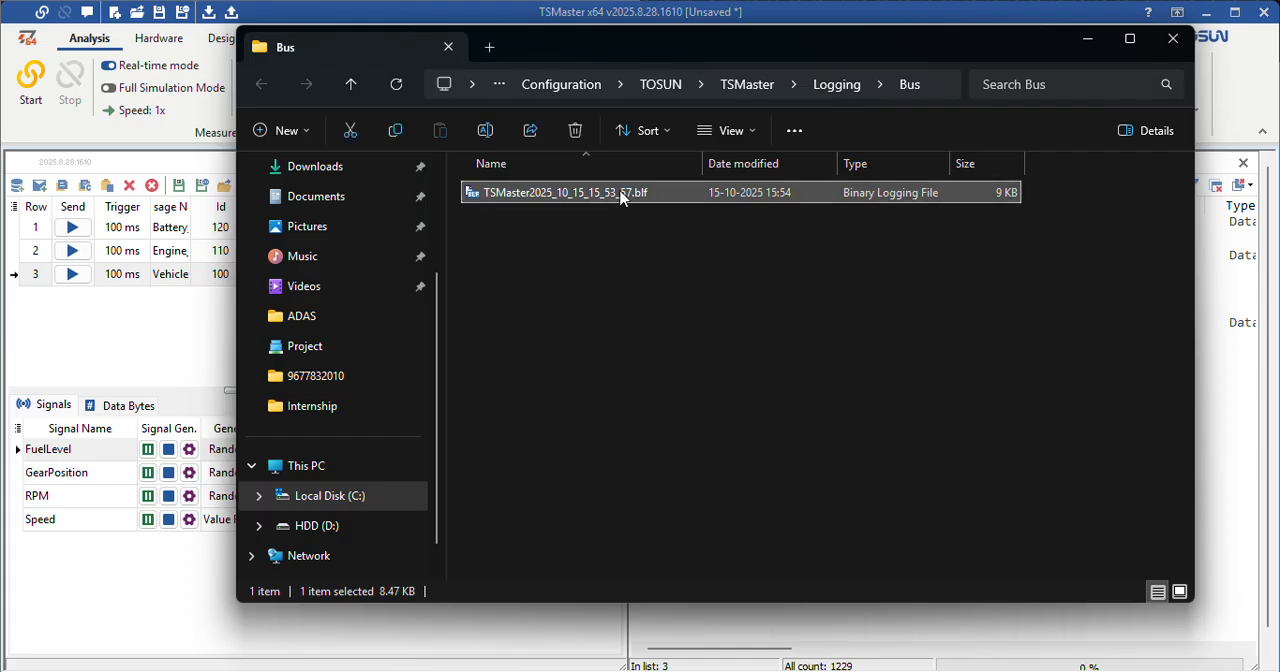
{"action": "double_click", "coordinate": [620, 195]}
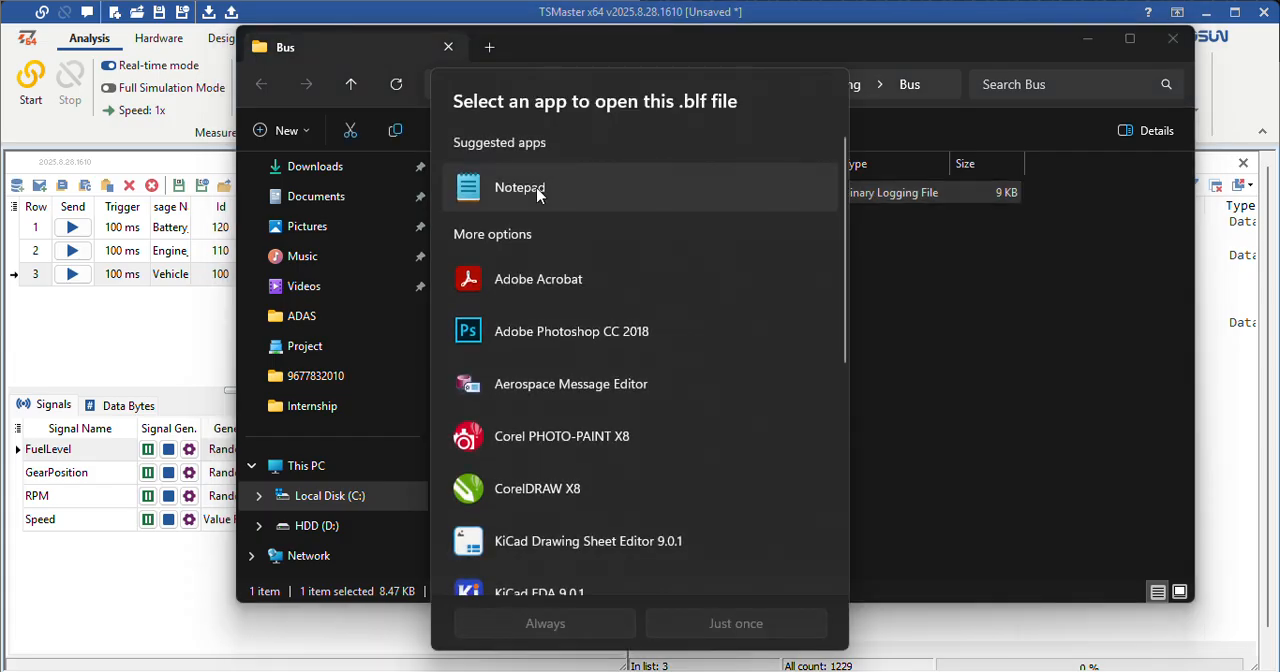
{"action": "left_click", "coordinate": [731, 616]}
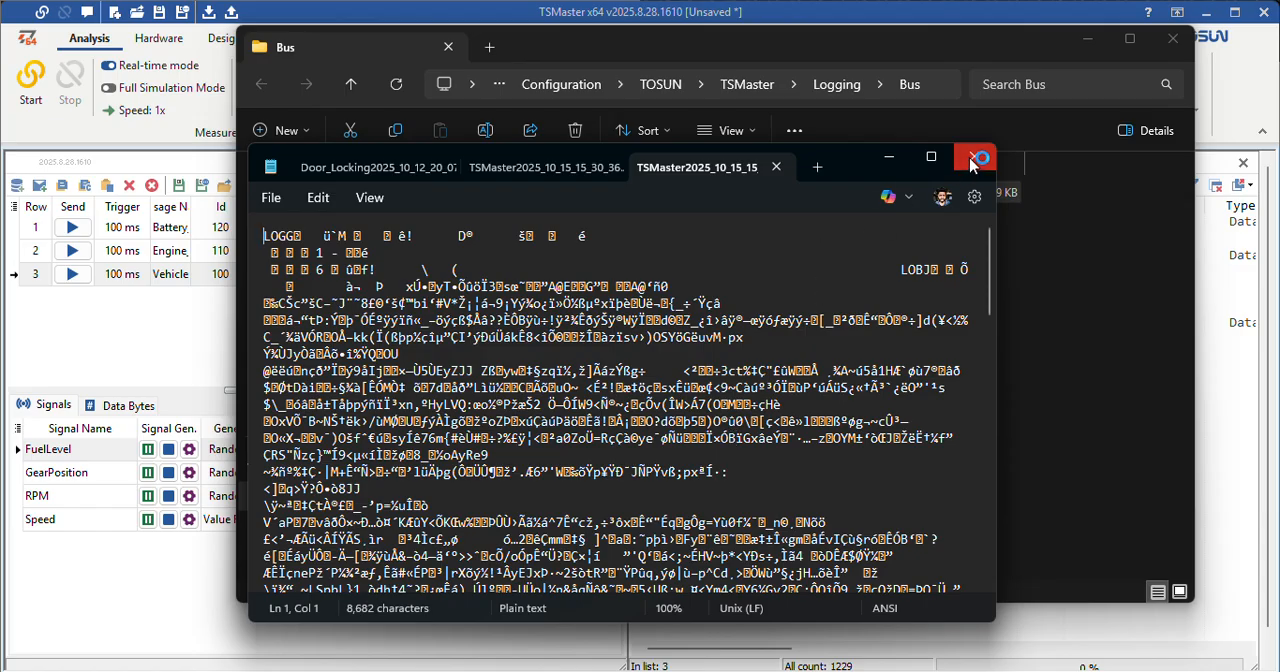
Step: Close the Notepad view of the binary log, copy the Logging\Bus folder's path and close the folder window
{"action": "left_click", "coordinate": [974, 157]}
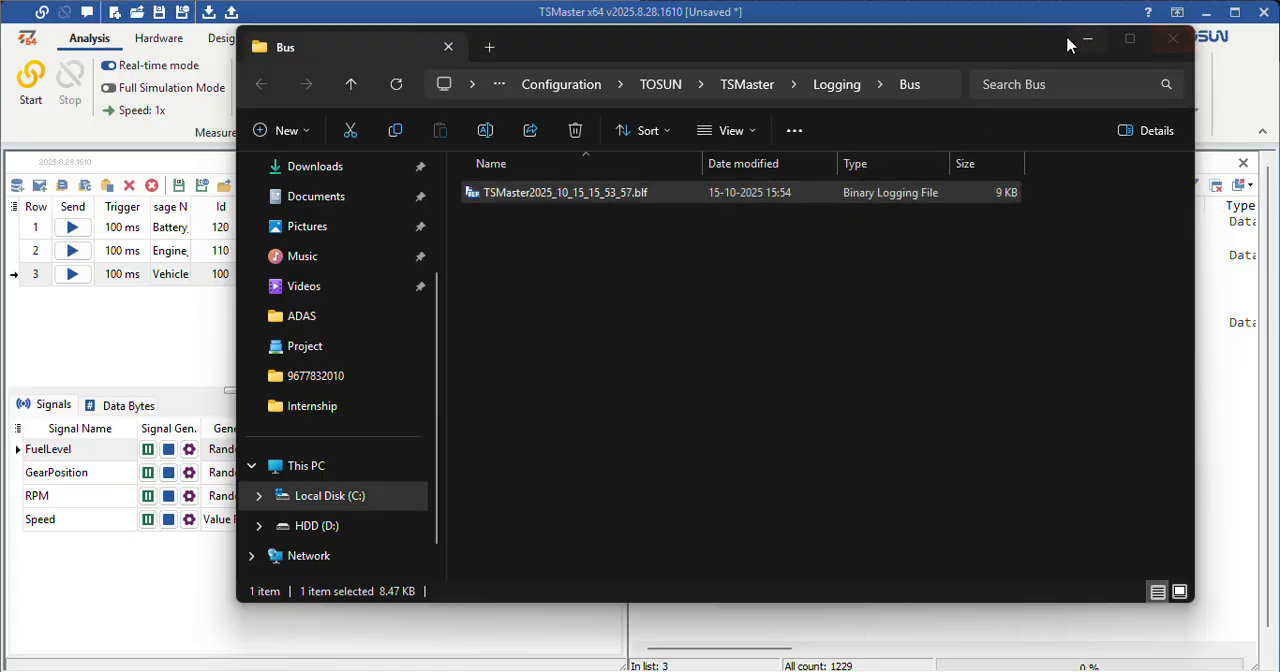
{"action": "left_click_drag", "start_coordinate": [1020, 46], "coordinate": [984, 95]}
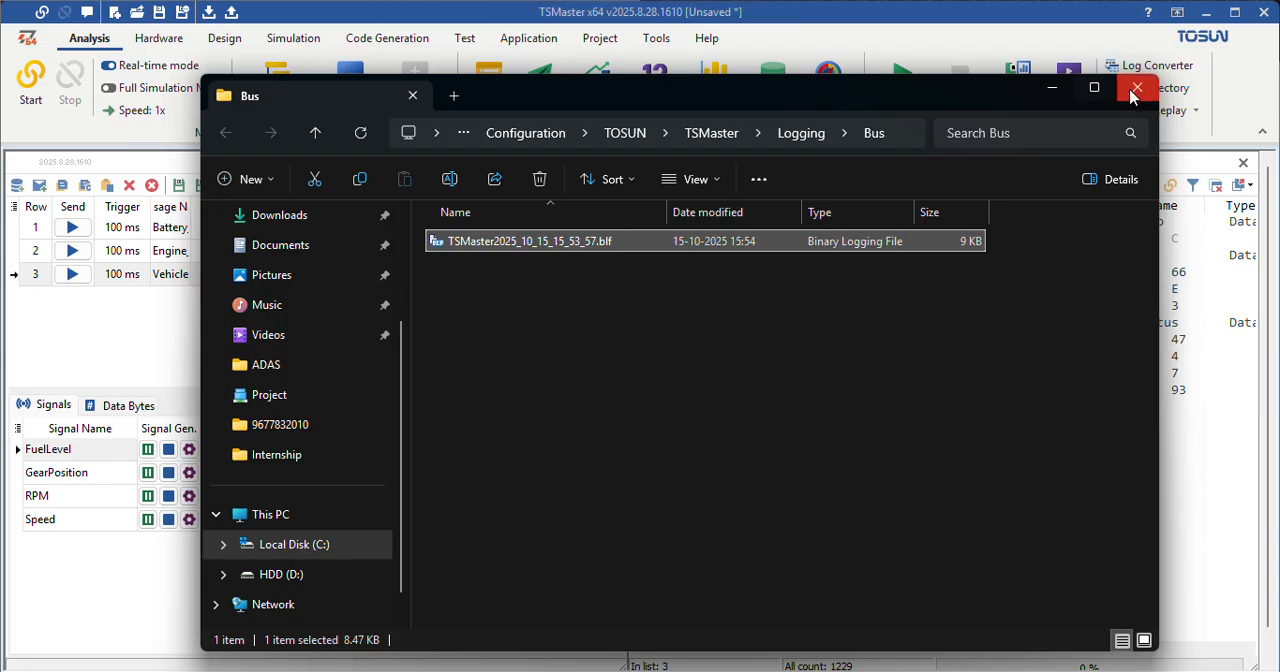
{"action": "left_click", "coordinate": [908, 133]}
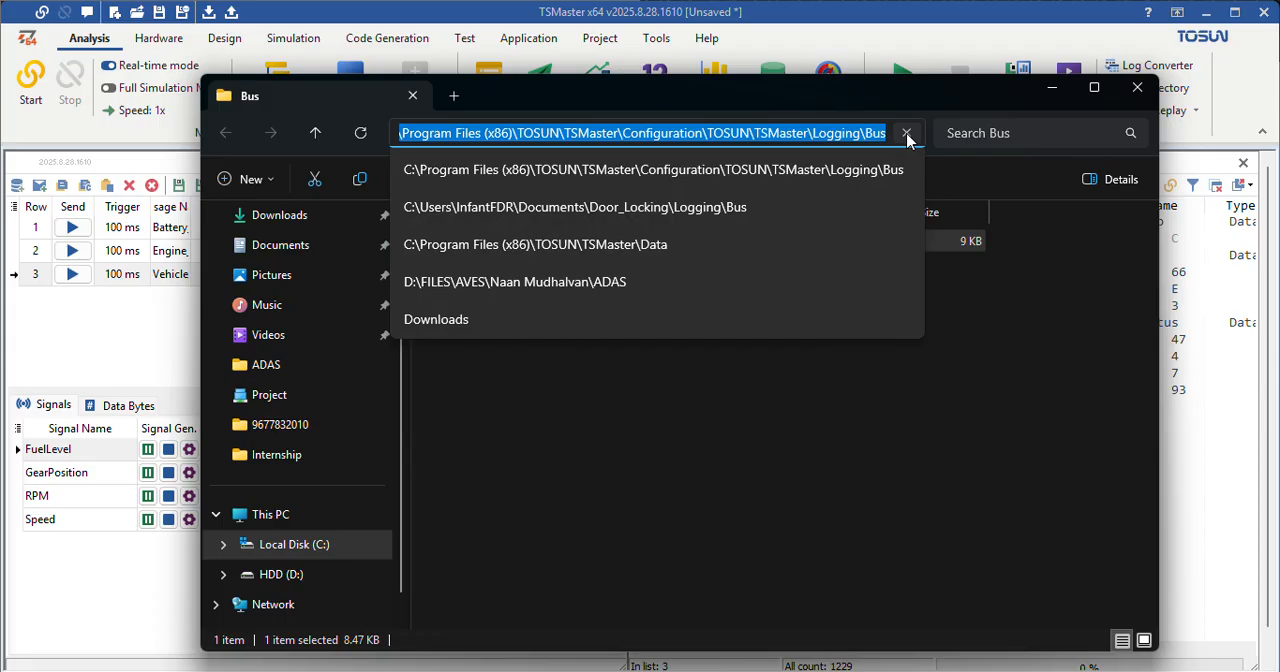
{"action": "key", "text": "ctrl+shift+Left"}
{"action": "left_click", "coordinate": [1137, 87]}
{"action": "left_click", "coordinate": [1137, 87]}
Step: Open the Log Converter and load TSMaster2025_10_15_15_53_57.blf from the copied Logging\Bus path as its source file
{"action": "left_click", "coordinate": [1160, 68]}
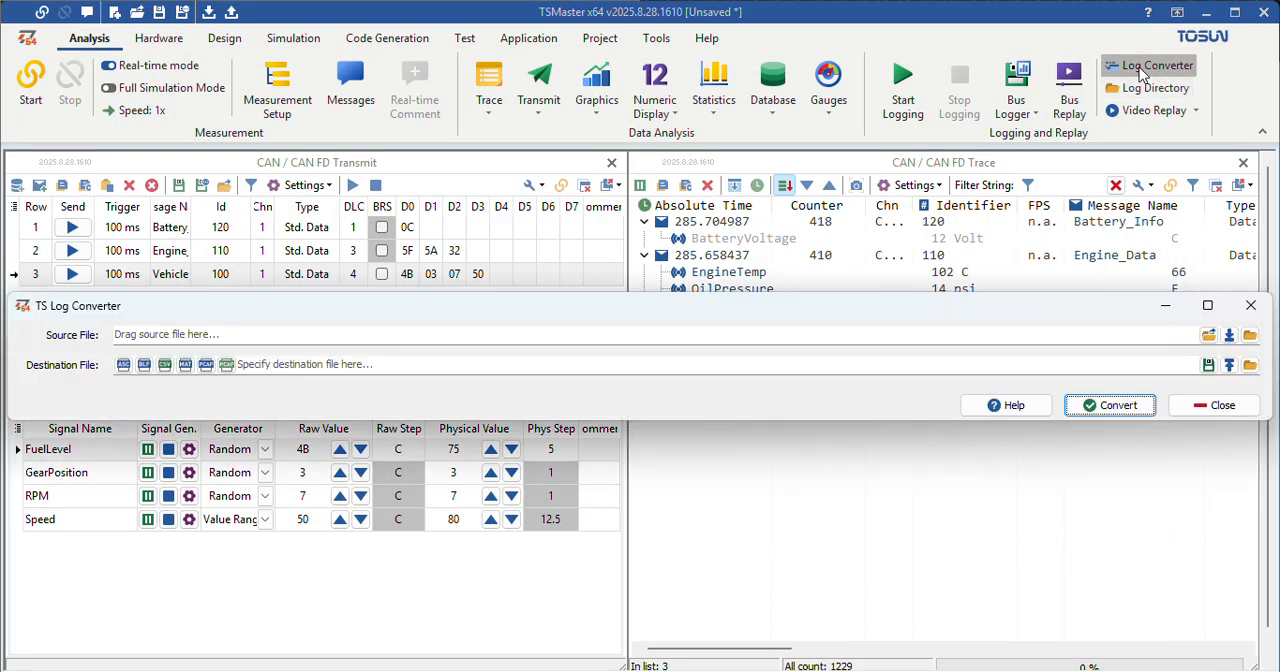
{"action": "left_click", "coordinate": [1209, 335]}
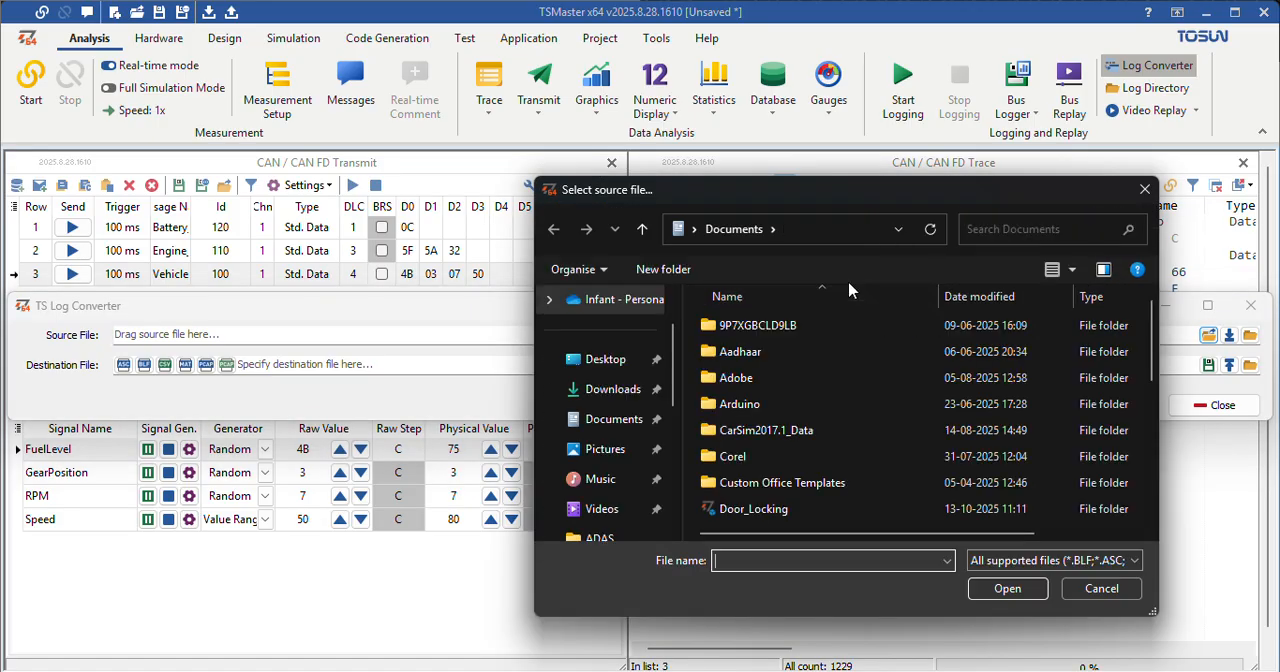
{"action": "left_click", "coordinate": [820, 228]}
{"action": "key", "text": "ctrl+v"}
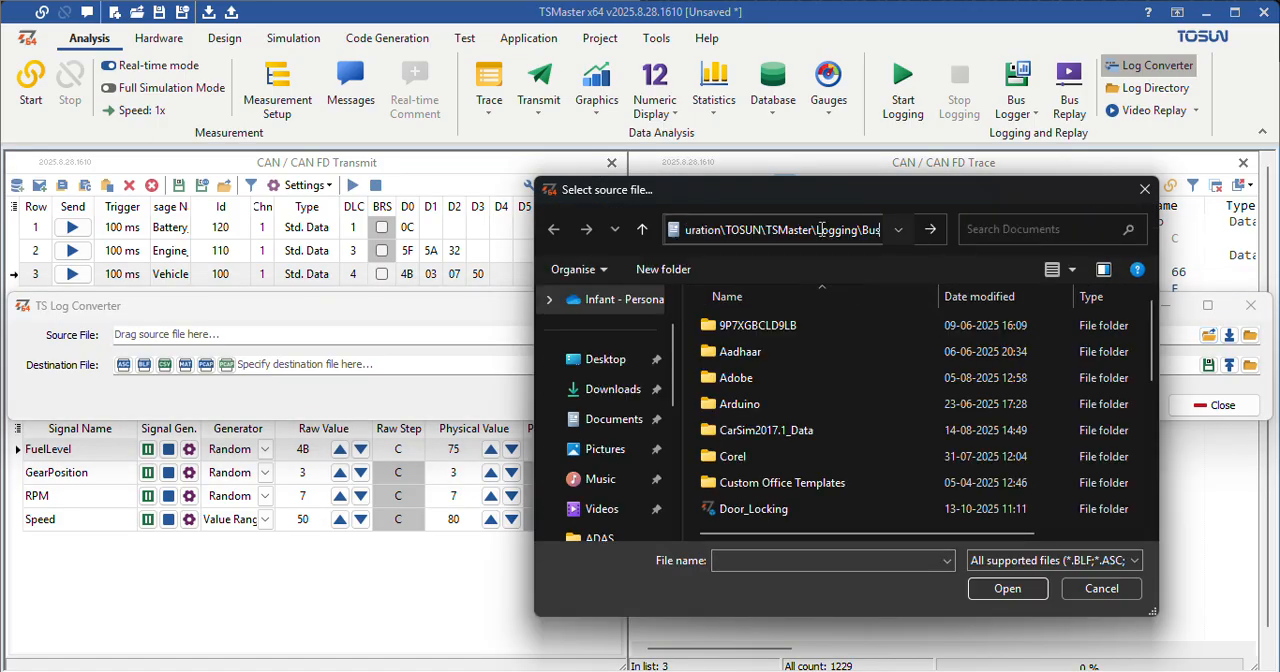
{"action": "left_click", "coordinate": [930, 232]}
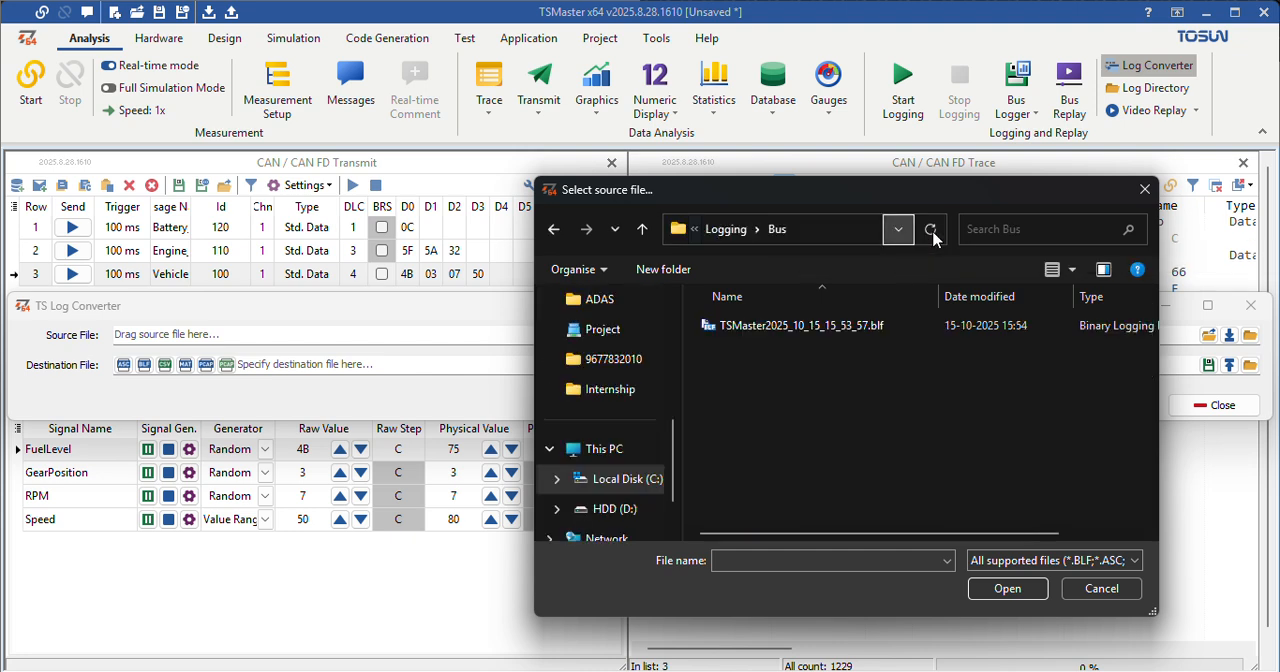
{"action": "left_click", "coordinate": [750, 333]}
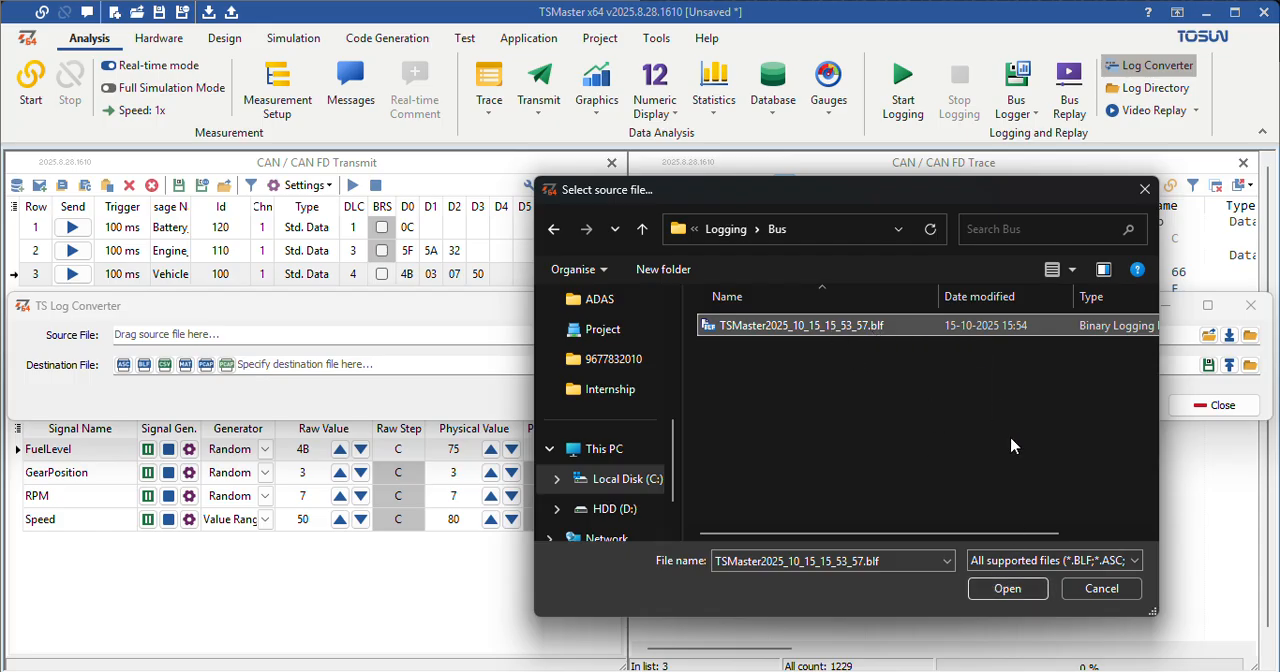
{"action": "left_click", "coordinate": [1008, 589]}
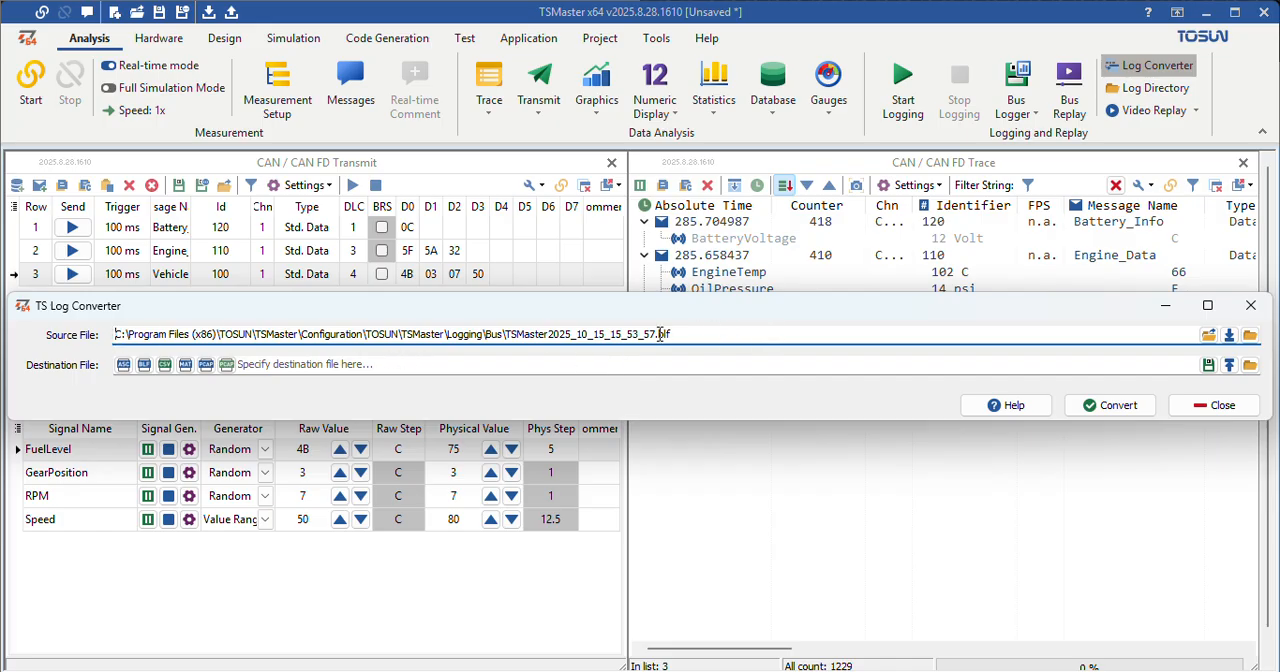
Step: Convert the source log to ASC format under the same name and folder, and close the resulting folder window and the converter
{"action": "left_click", "coordinate": [123, 366]}
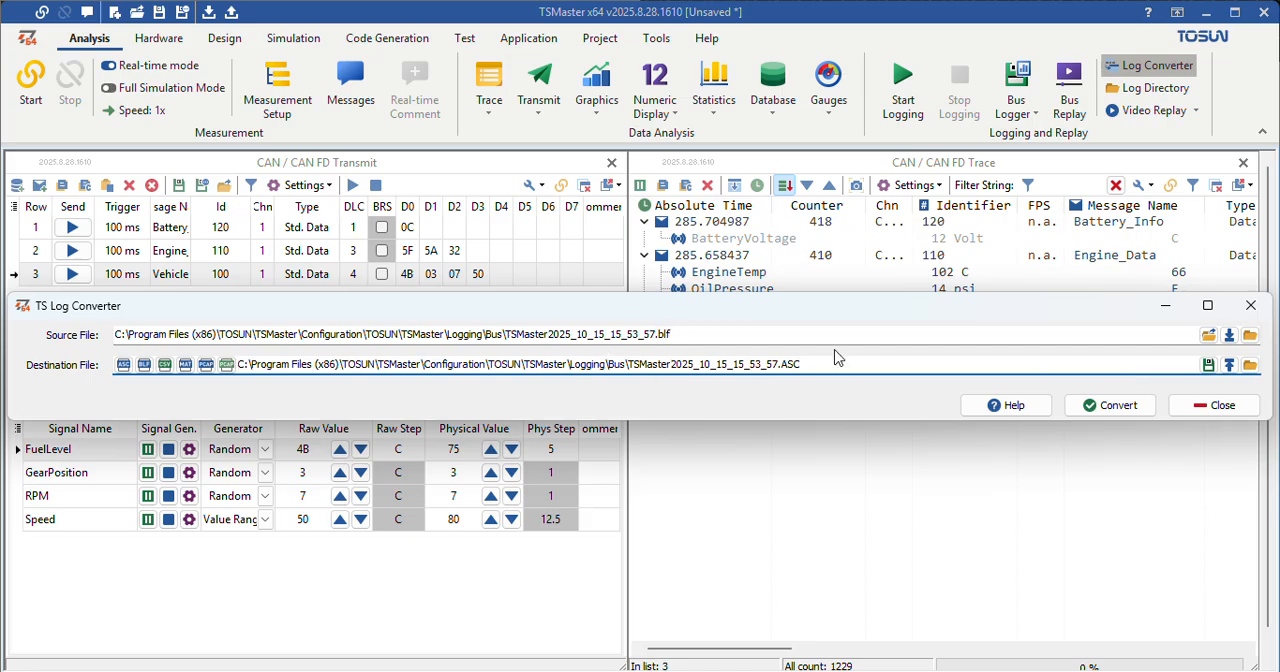
{"action": "left_click", "coordinate": [1080, 406]}
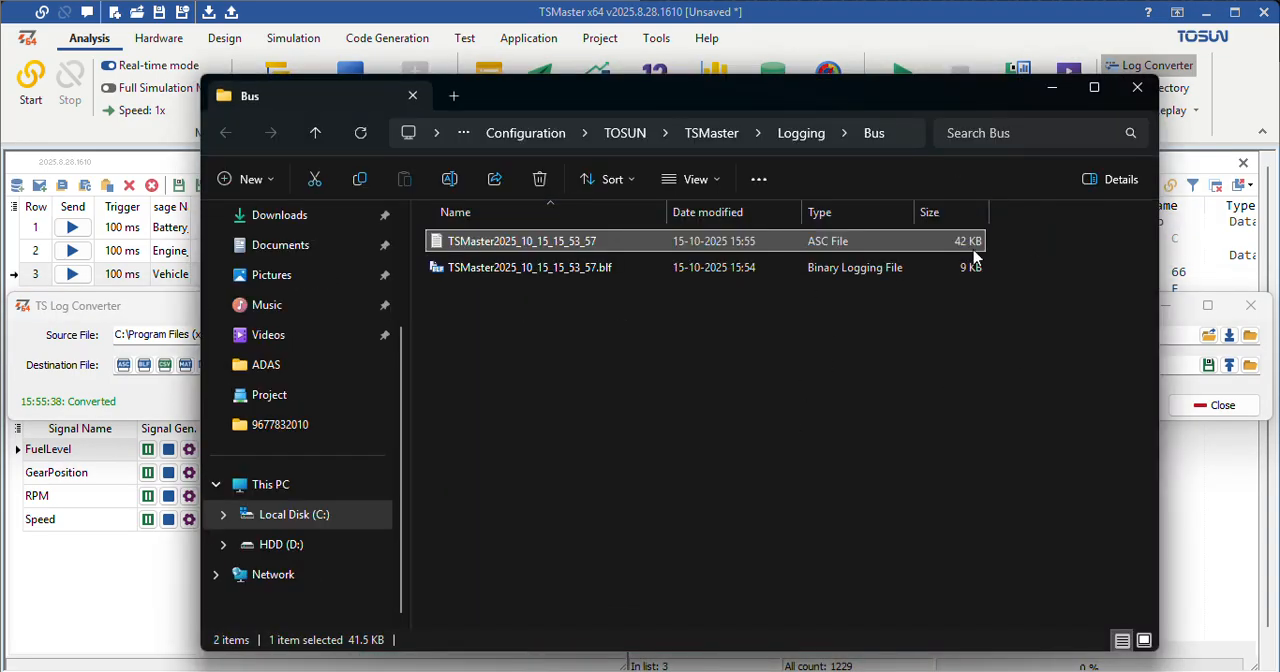
{"action": "left_click", "coordinate": [1138, 92]}
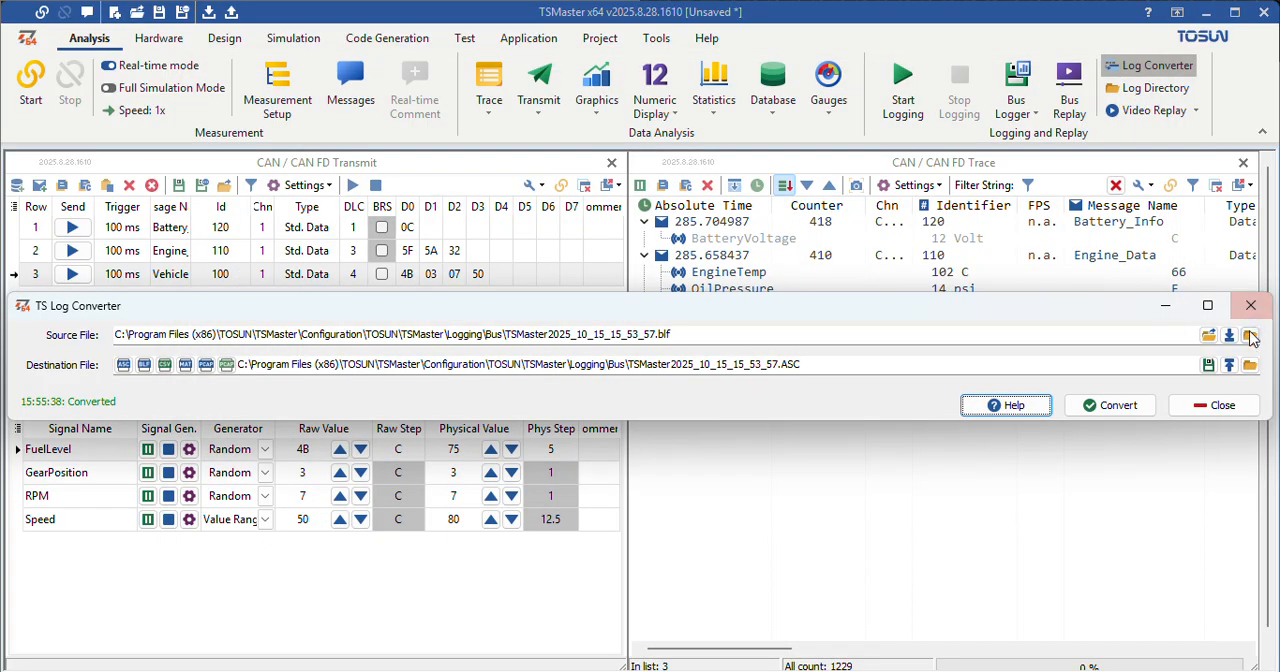
{"action": "left_click", "coordinate": [1222, 406]}
Step: Open the converted ASC file TSMaster2025_10_15_15_53_57 from the log directory in Notepad, just once
{"action": "left_click", "coordinate": [1150, 88]}
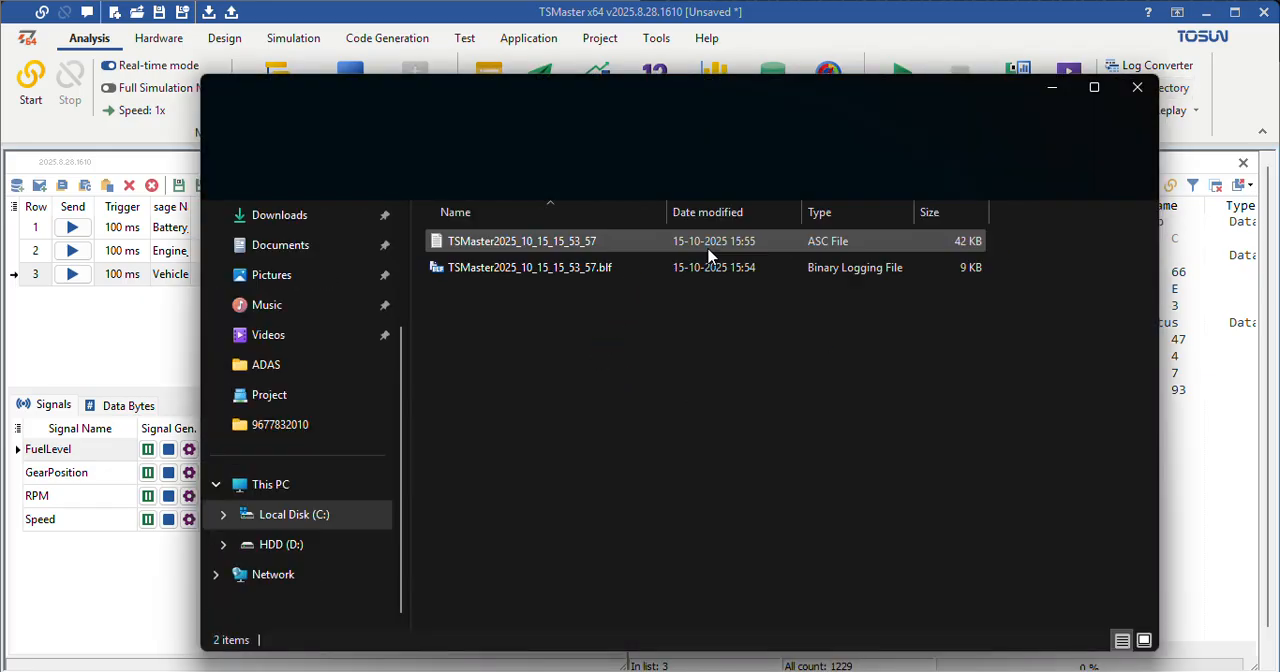
{"action": "left_click", "coordinate": [545, 243]}
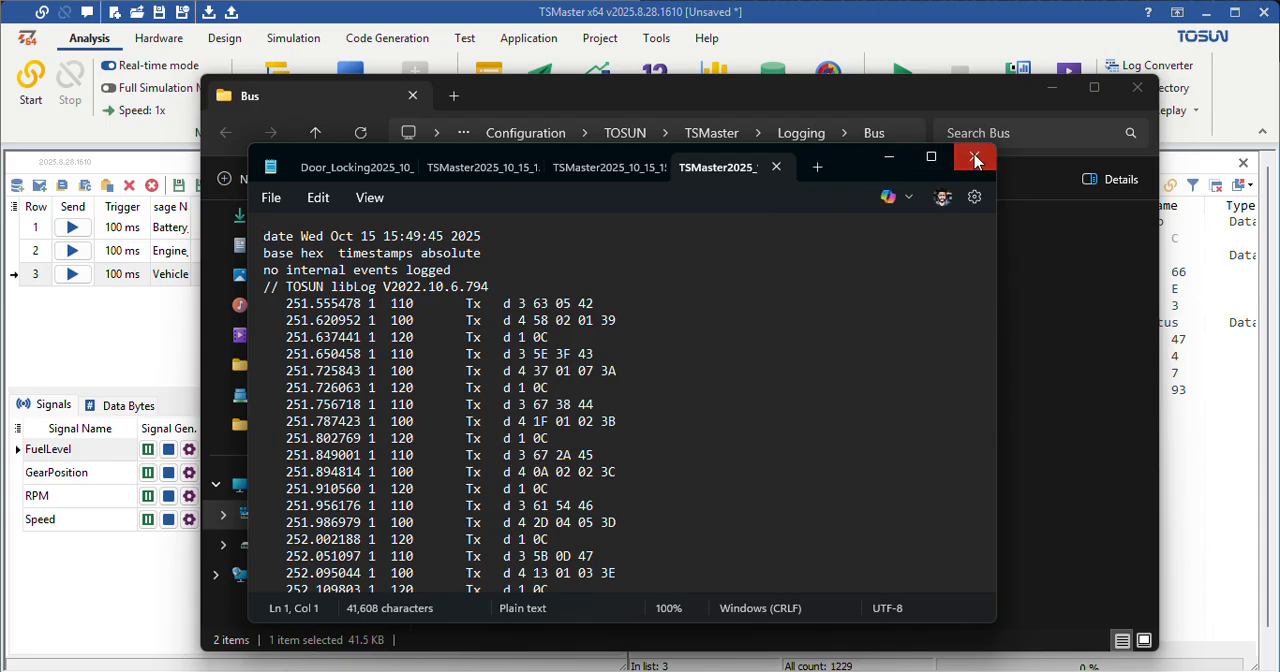
{"action": "left_click", "coordinate": [974, 157]}
{"action": "right_click", "coordinate": [591, 237]}
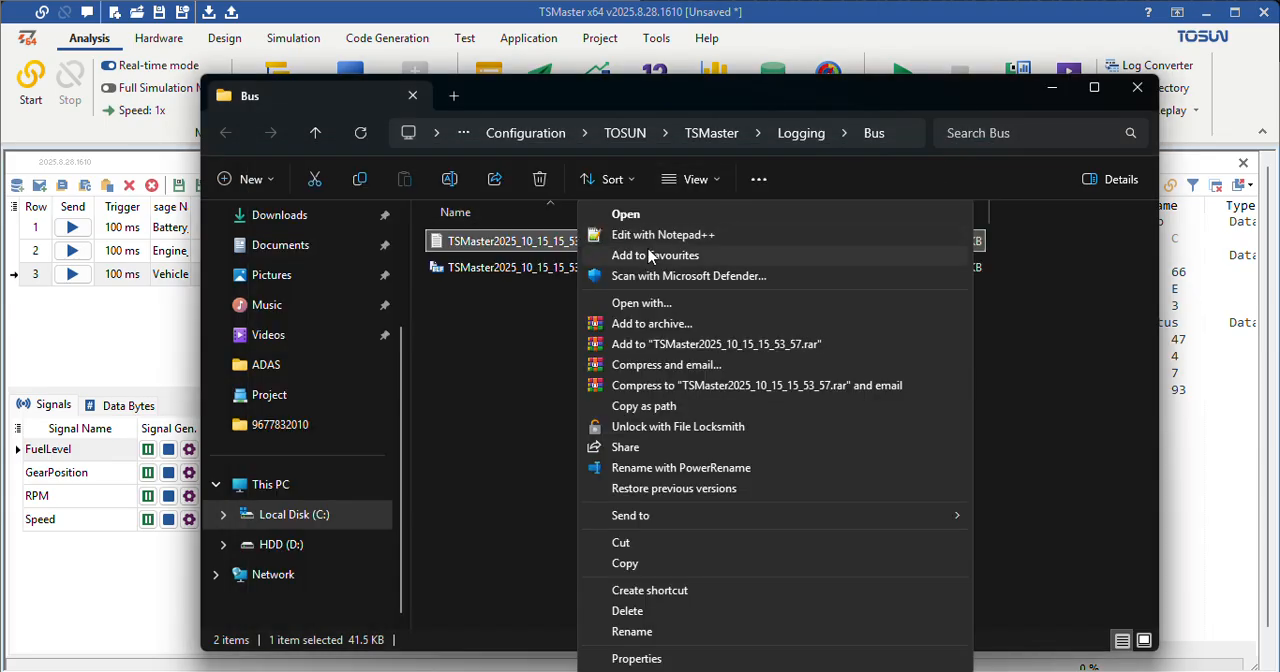
{"action": "left_click", "coordinate": [660, 306]}
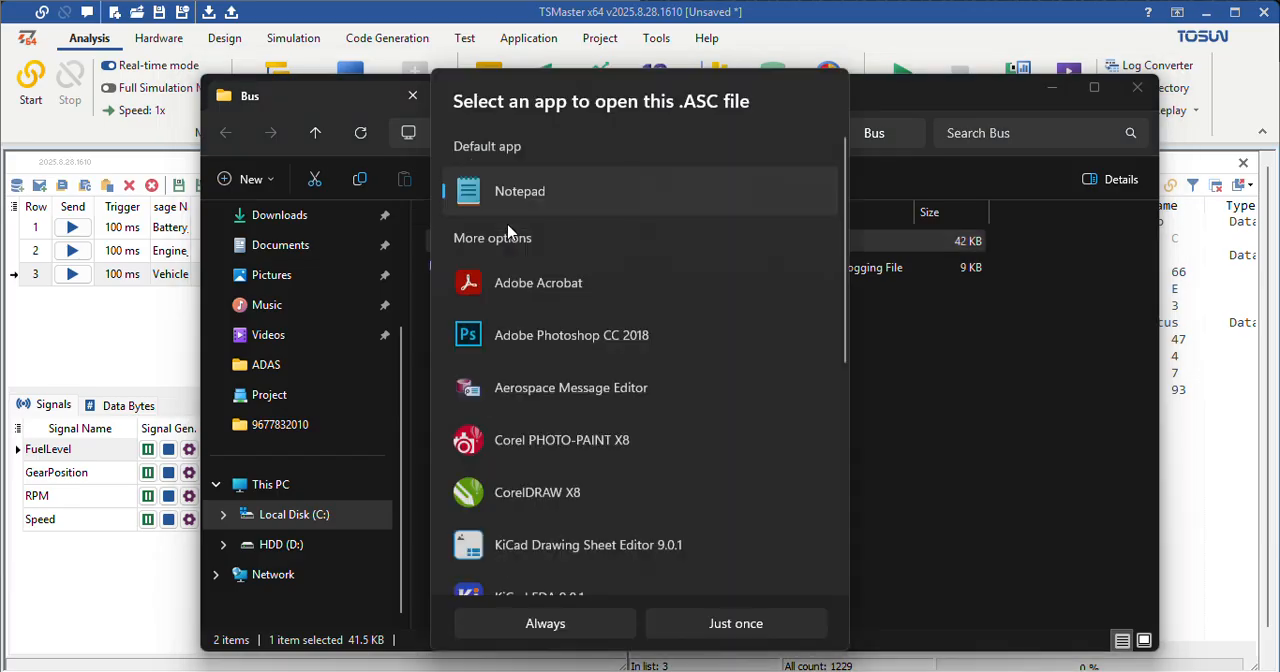
{"action": "left_click", "coordinate": [698, 627]}
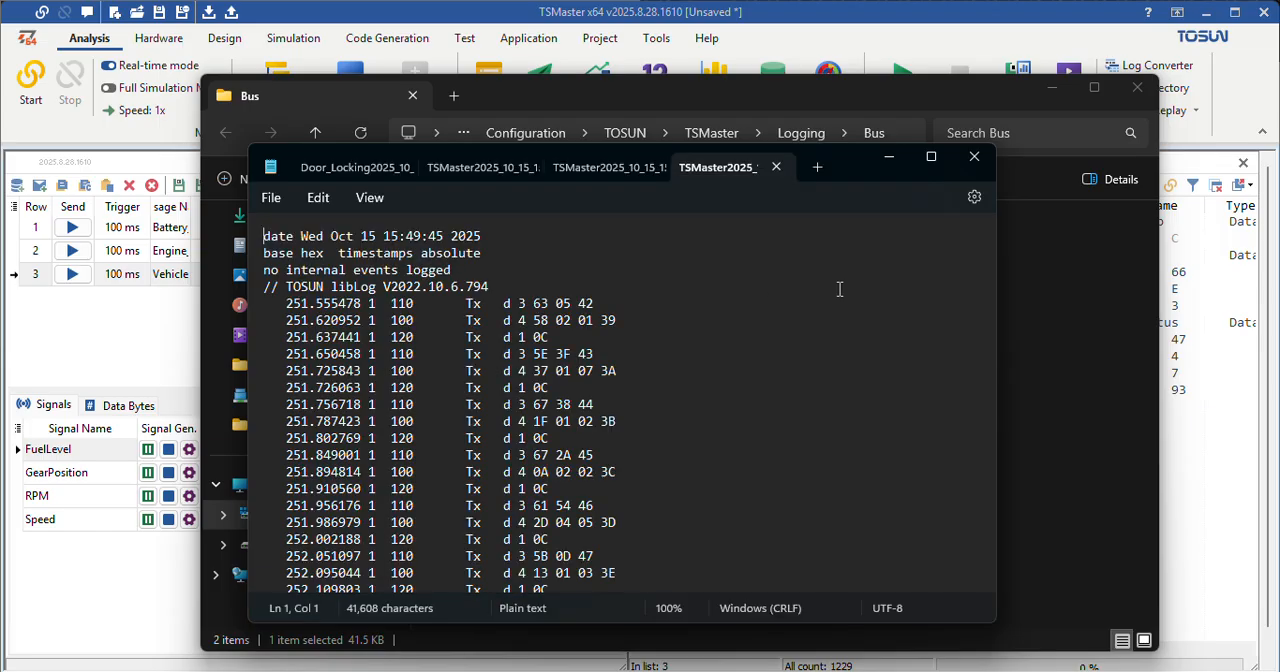
Step: Examine the logged frames and their message IDs in the ASC file, with the Notepad window maximized
{"action": "scroll", "coordinate": [614, 364], "scroll_direction": "down", "scroll_amount": 5}
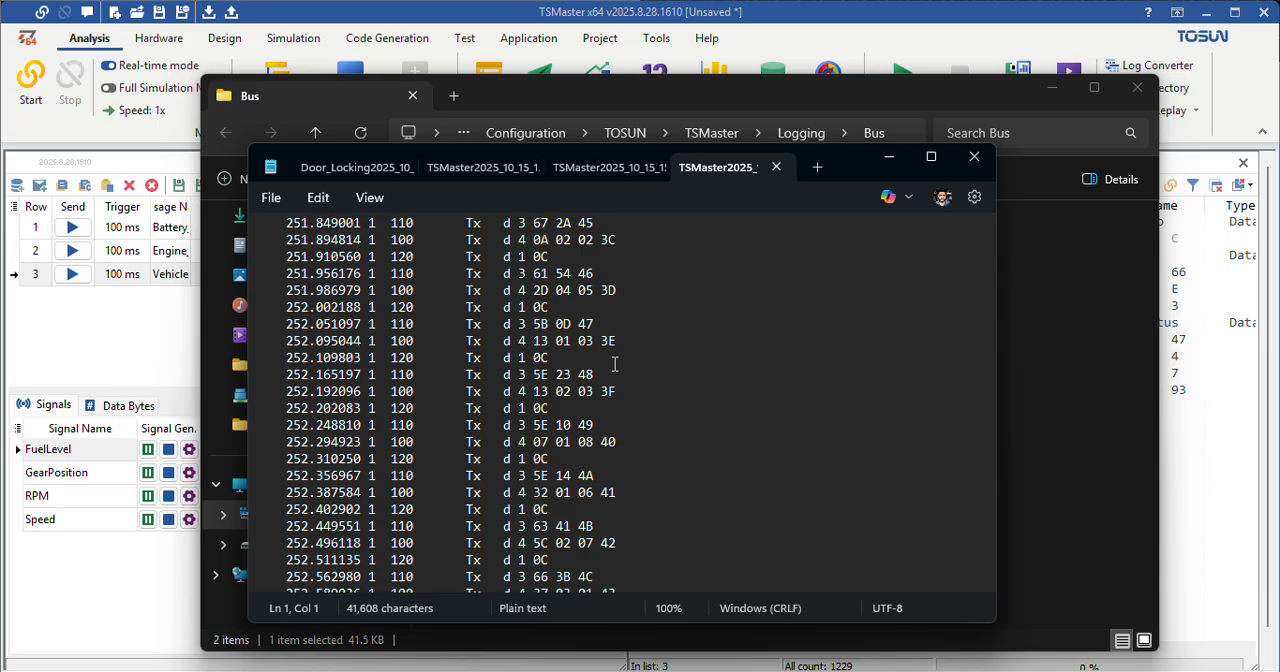
{"action": "scroll", "coordinate": [614, 364], "scroll_direction": "down", "scroll_amount": 14}
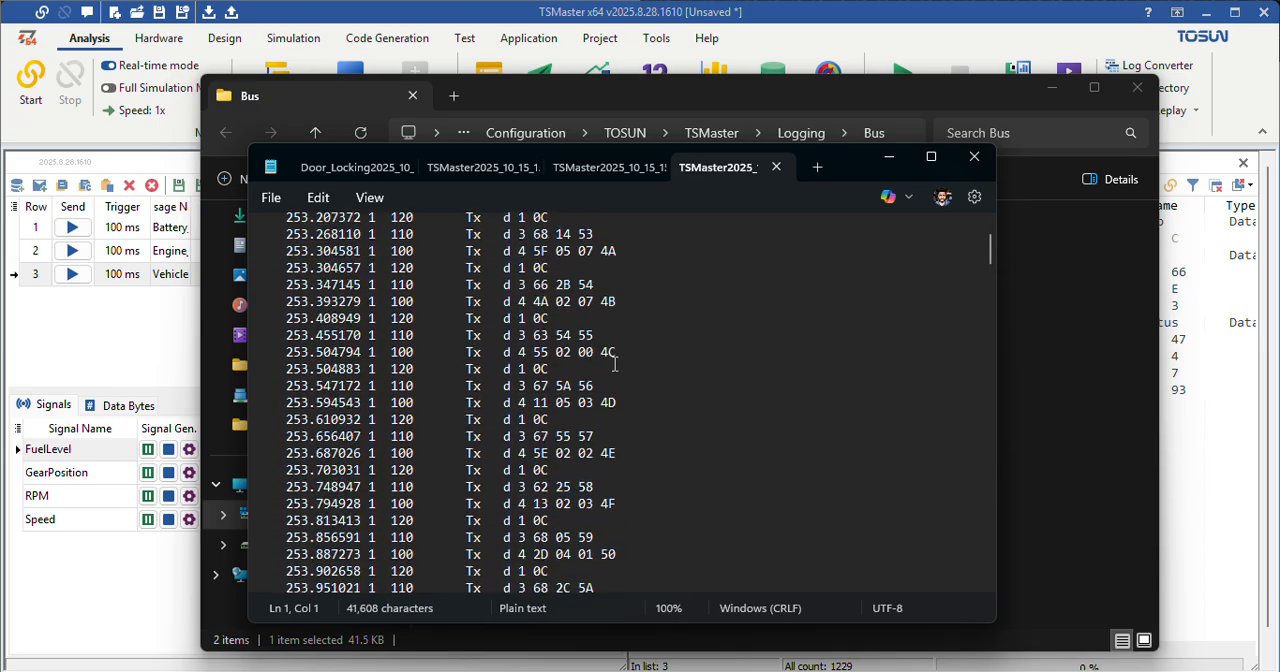
{"action": "scroll", "coordinate": [614, 364], "scroll_direction": "down", "scroll_amount": 20}
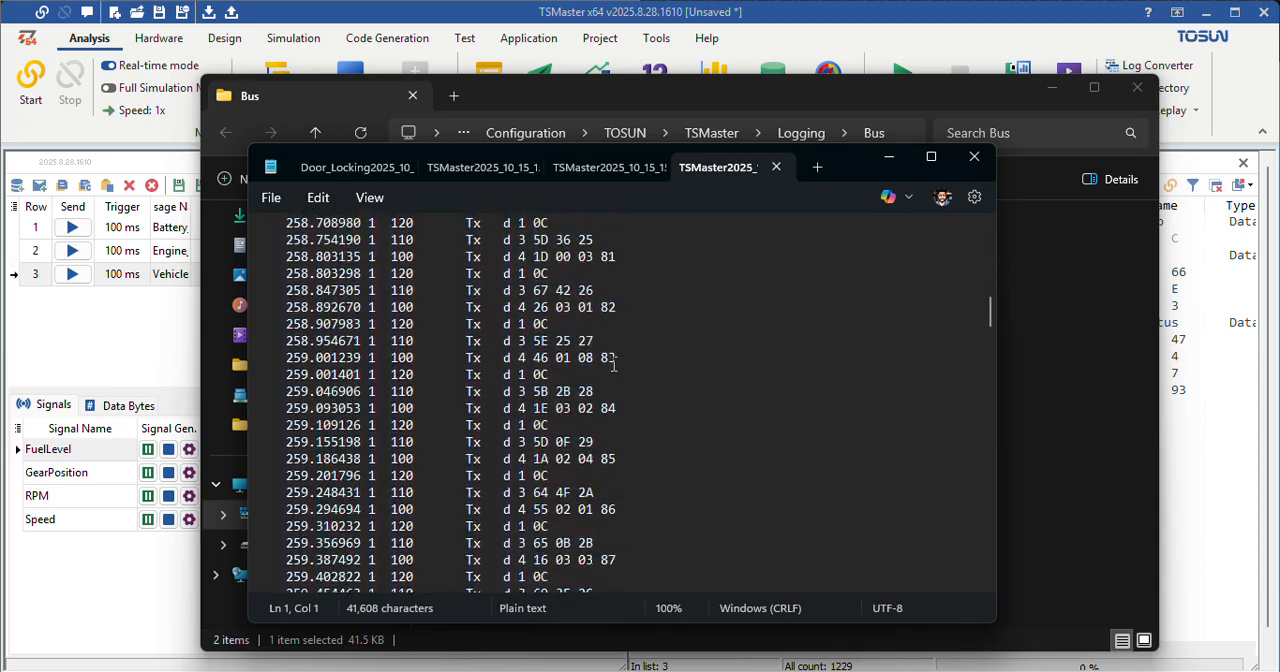
{"action": "scroll", "coordinate": [614, 364], "scroll_direction": "up", "scroll_amount": 20}
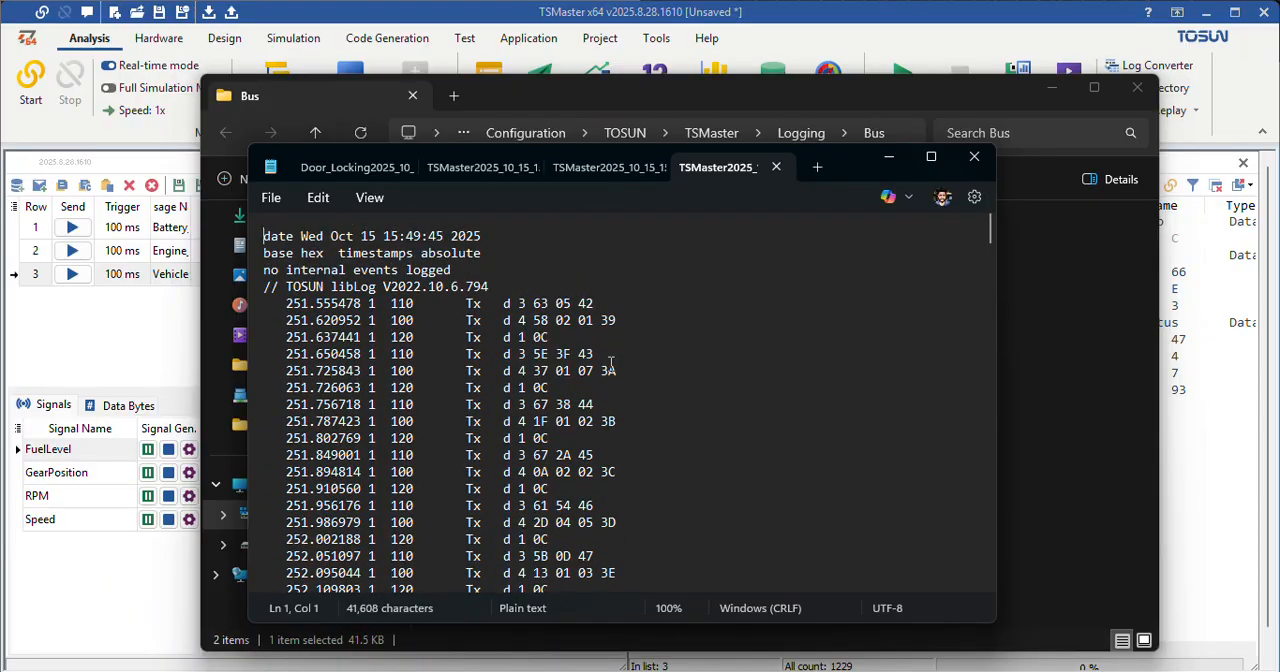
{"action": "left_click", "coordinate": [931, 157]}
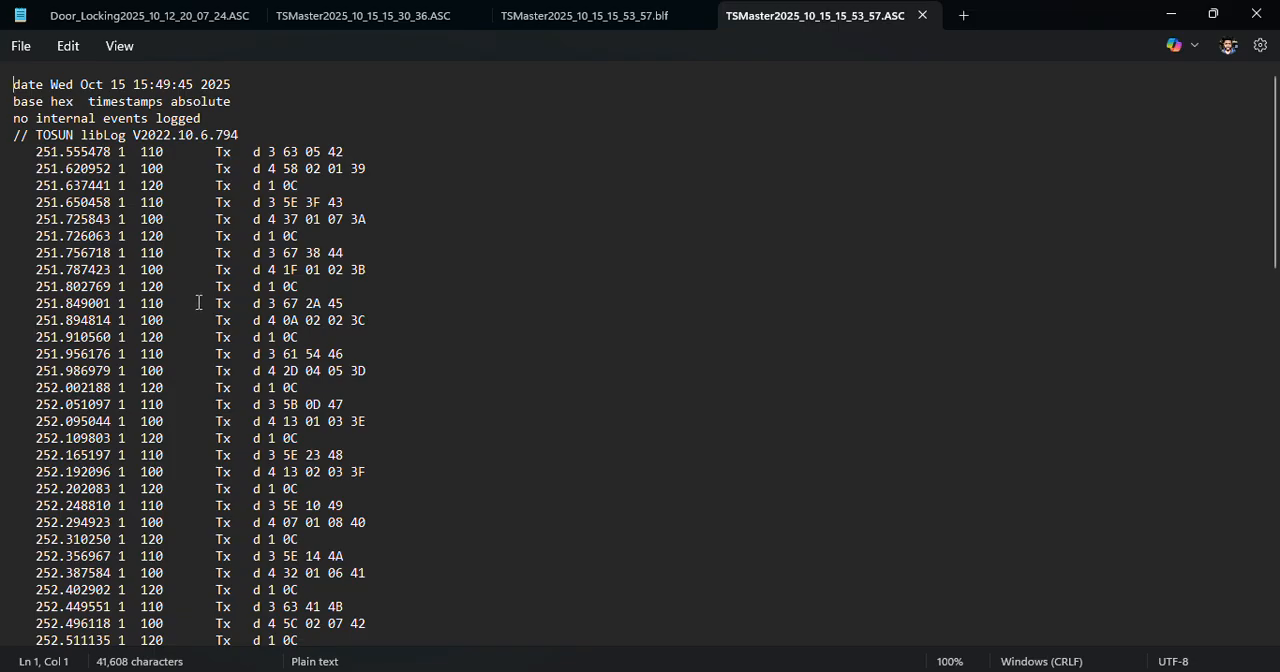
{"action": "double_click", "coordinate": [142, 151]}
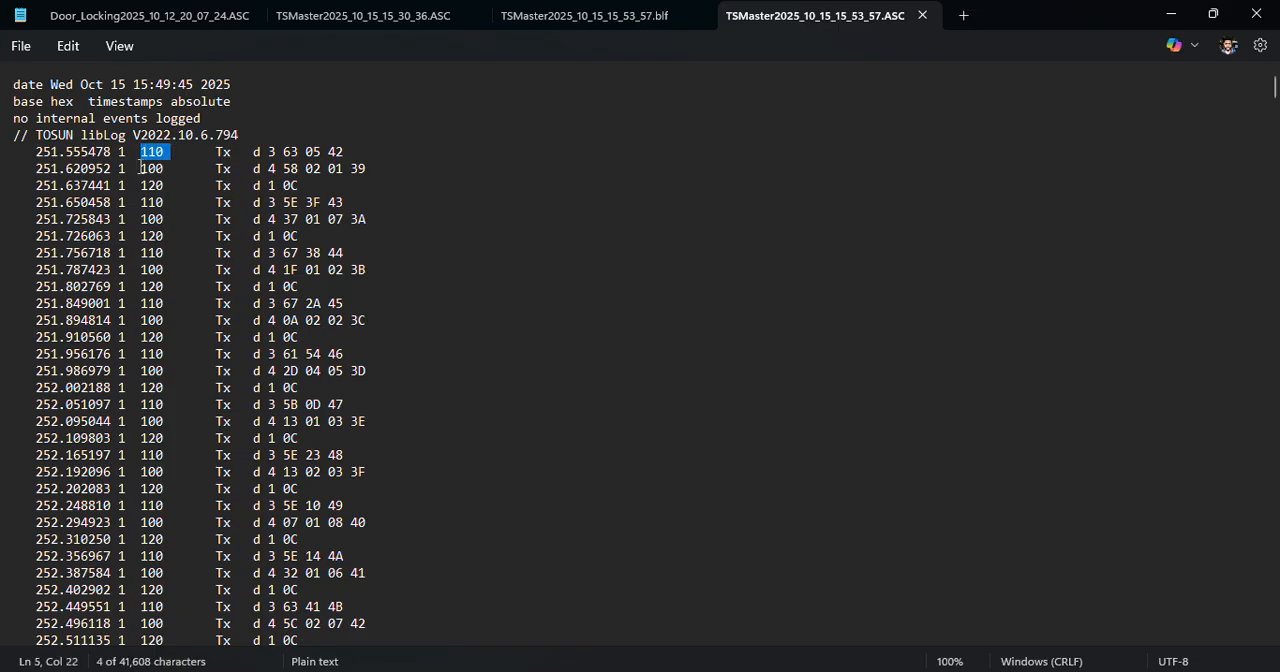
{"action": "left_click_drag", "start_coordinate": [140, 168], "coordinate": [164, 184]}
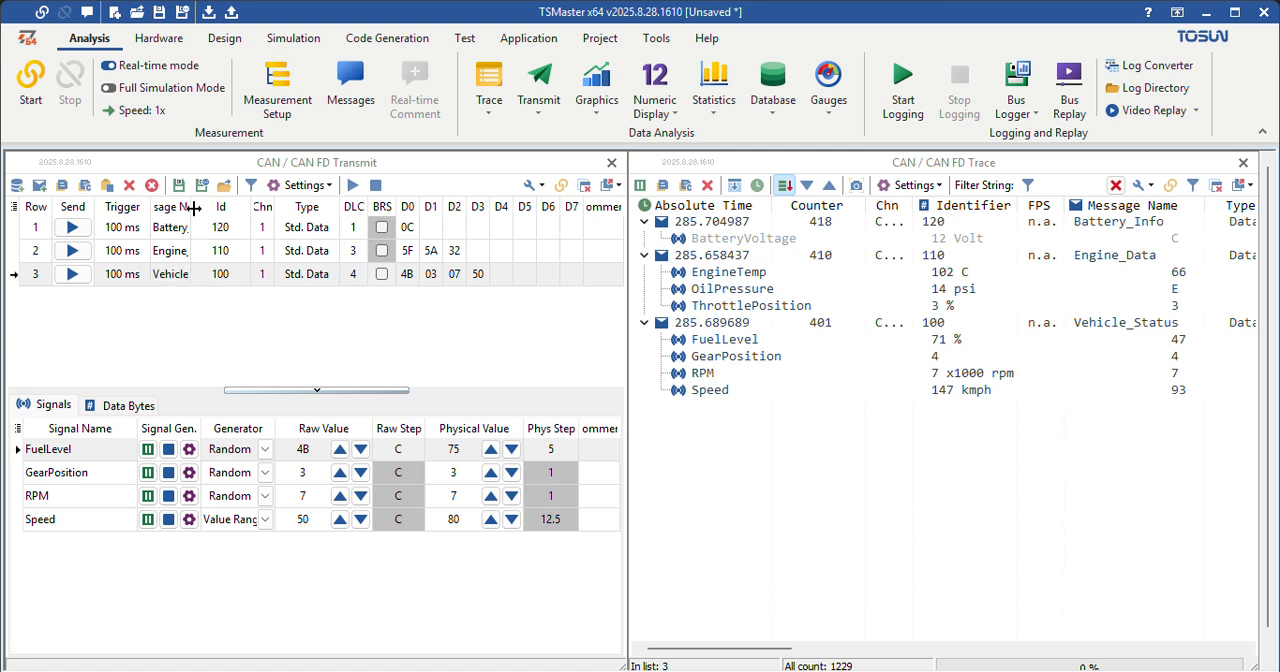
Step: Widen the Message Name column of the CAN / CAN FD Transmit message list
{"action": "mouse_move", "coordinate": [191, 208]}
{"action": "left_mouse_down"}
{"action": "mouse_move", "coordinate": [251, 210]}
{"action": "mouse_move", "coordinate": [212, 210]}
{"action": "left_mouse_up"}
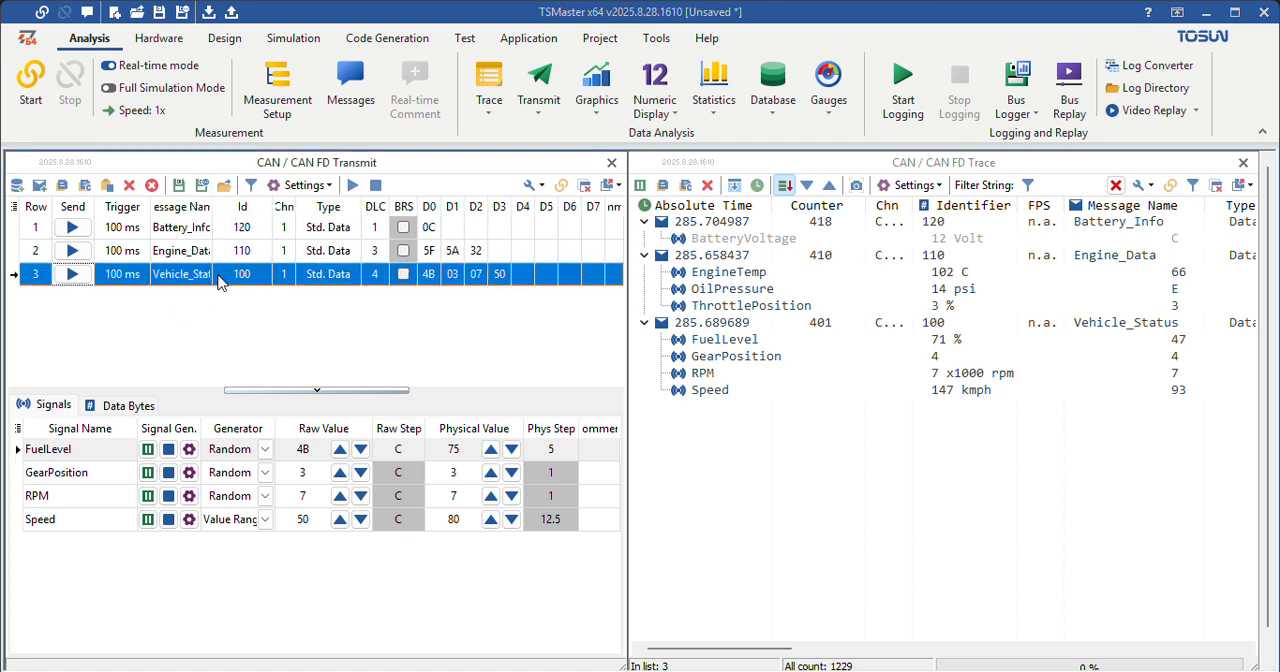